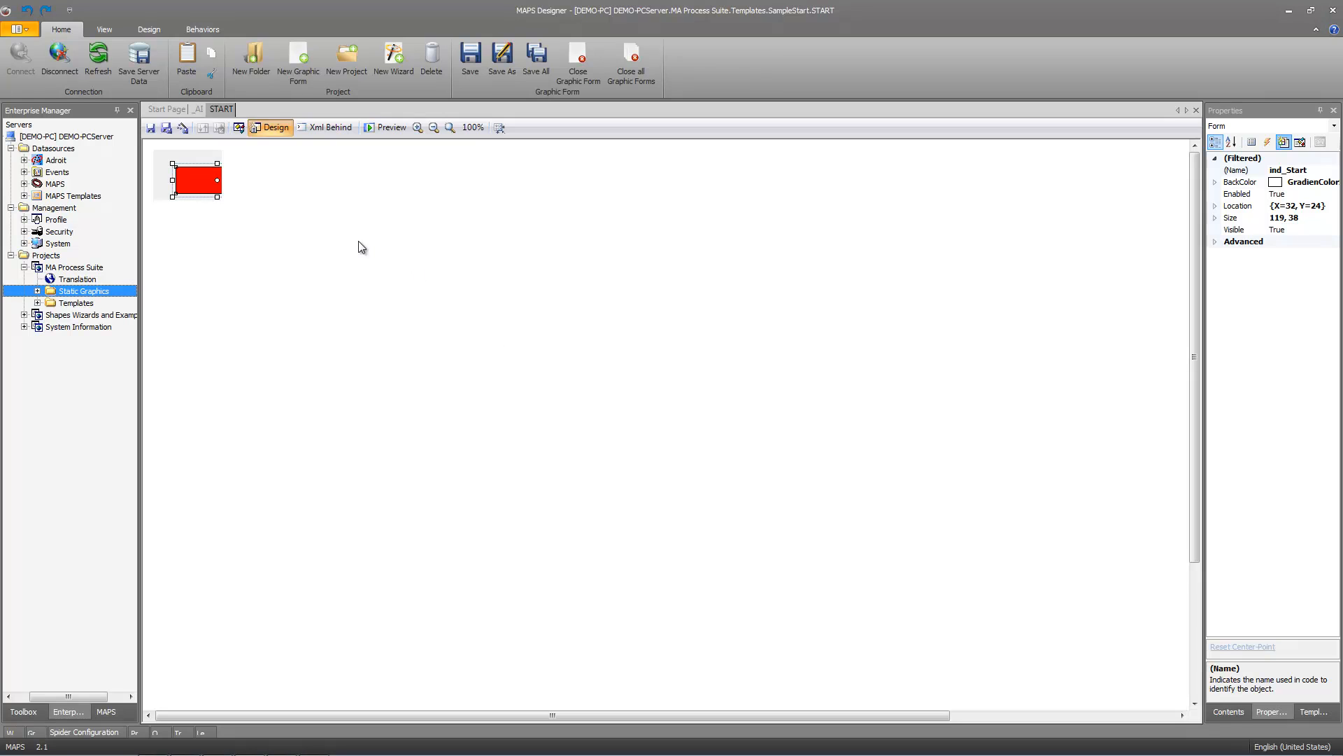
- Close the open graphic forms, and switch to GX IEC Developer to close its open program windows
{"action": "left_click", "coordinate": [1195, 110]}
{"action": "left_click", "coordinate": [657, 433]}
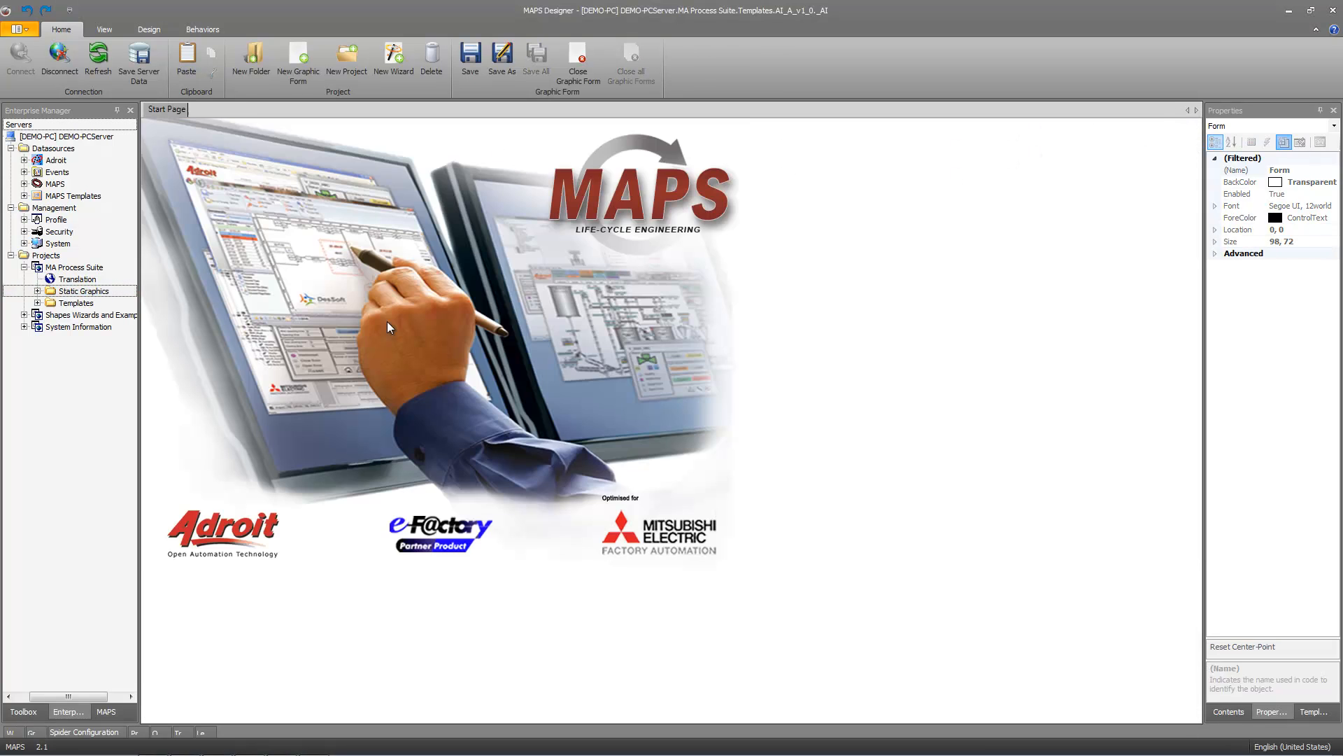
{"action": "left_click", "coordinate": [69, 711]}
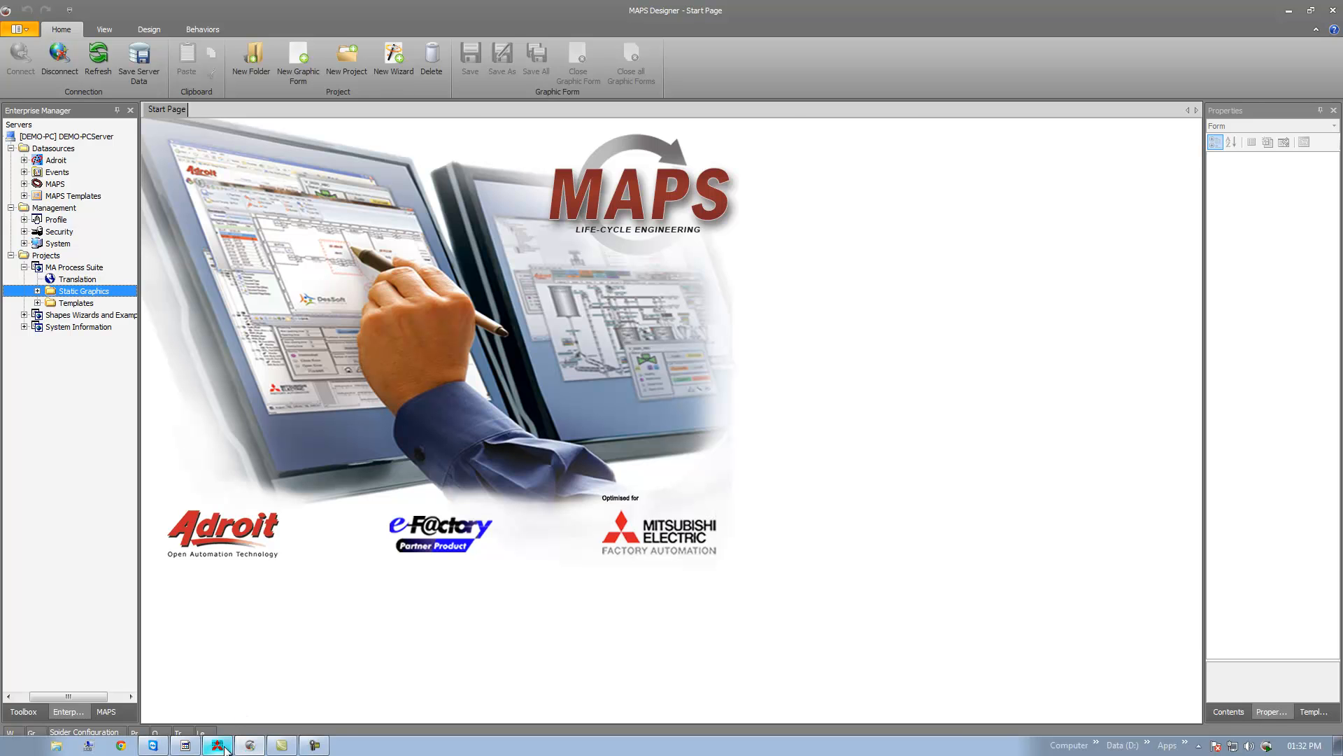
{"action": "left_click", "coordinate": [224, 747]}
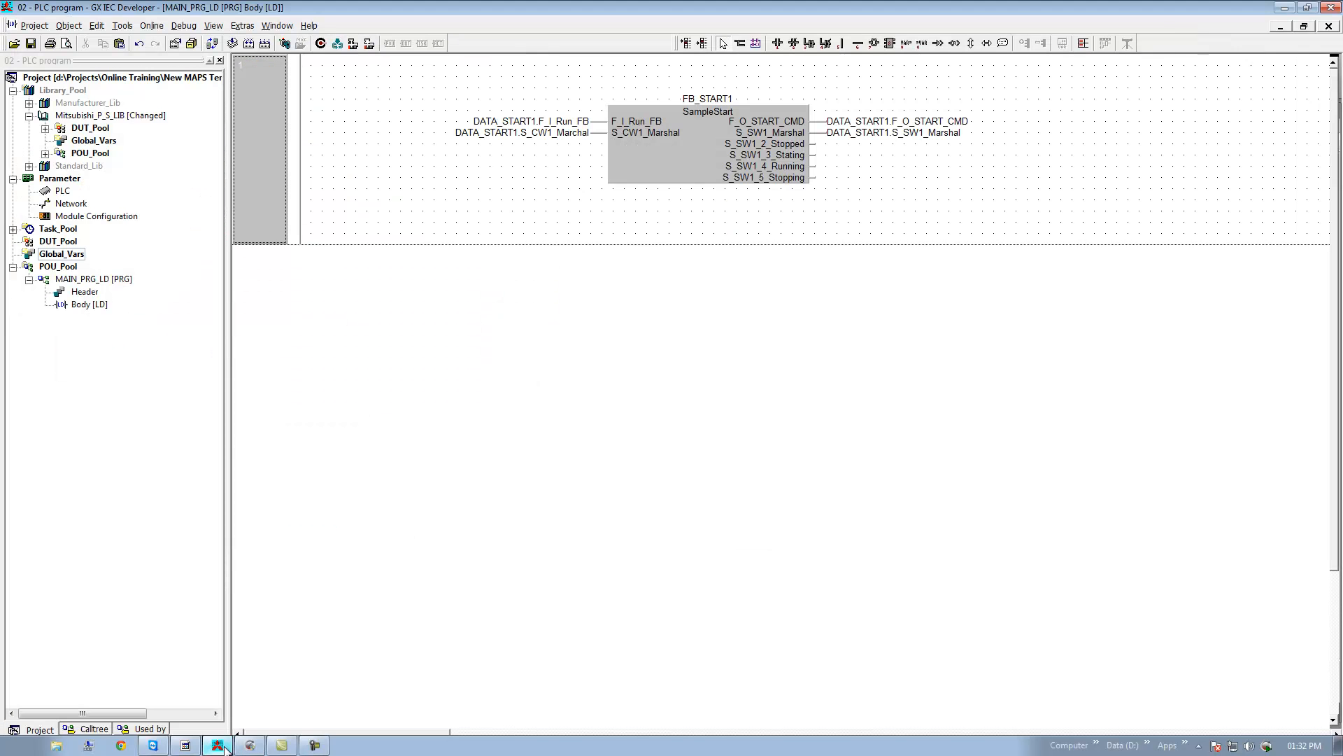
{"action": "left_click", "coordinate": [1328, 27]}
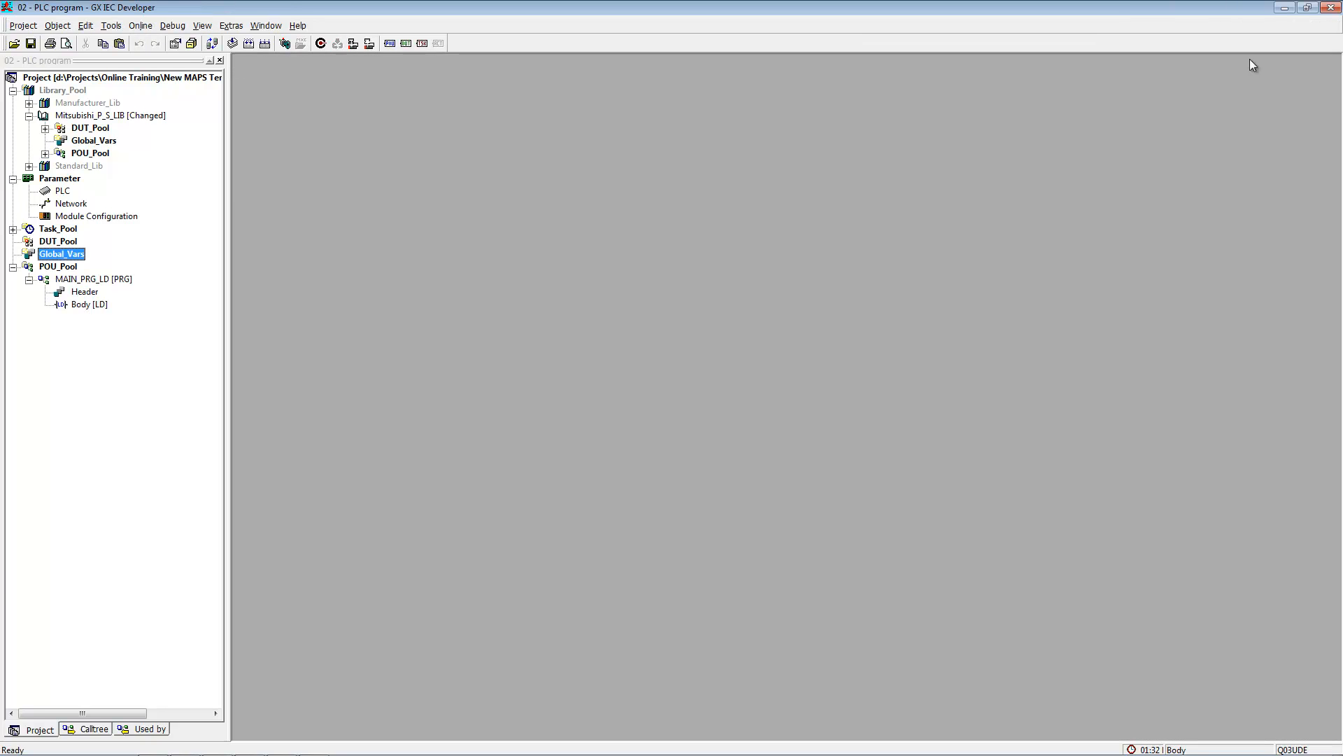
- Open a blank workbook in Microsoft Excel 2010
{"action": "mouse_move", "coordinate": [315, 753]}
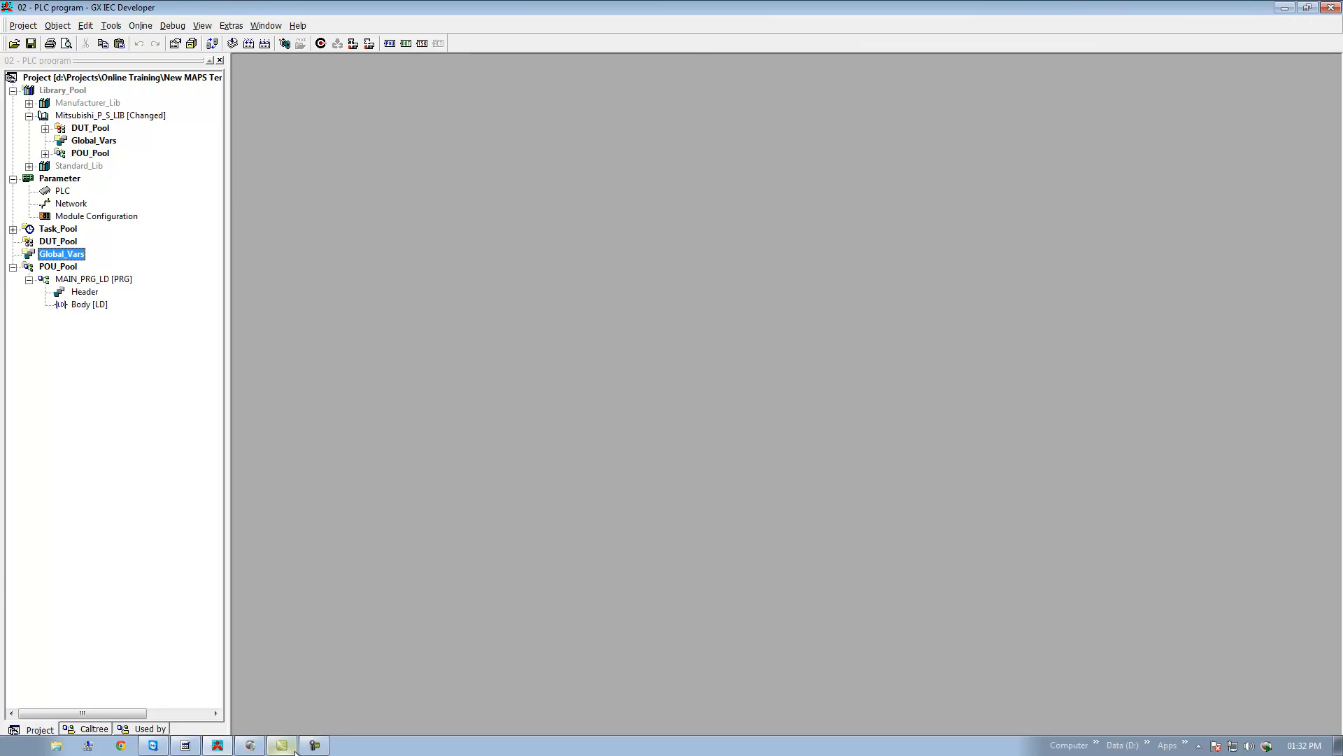
{"action": "left_click", "coordinate": [24, 750]}
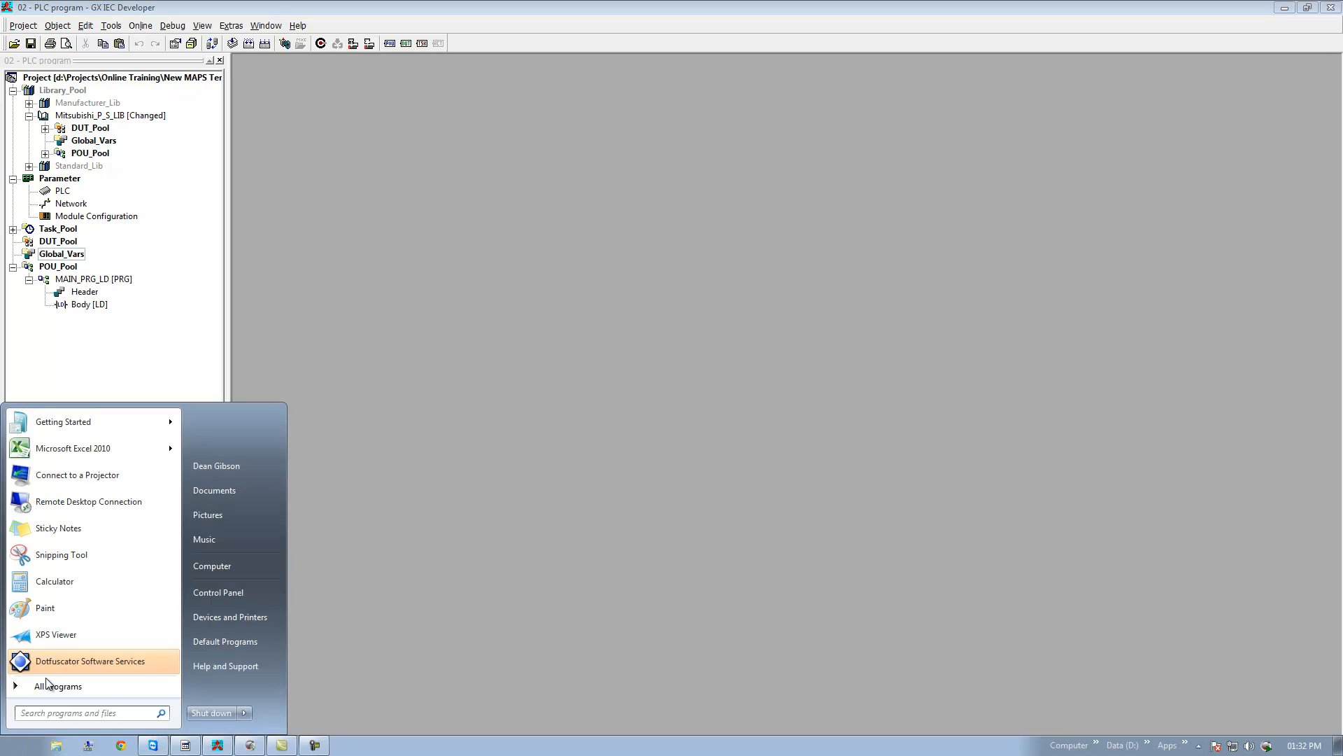
{"action": "left_click", "coordinate": [83, 451]}
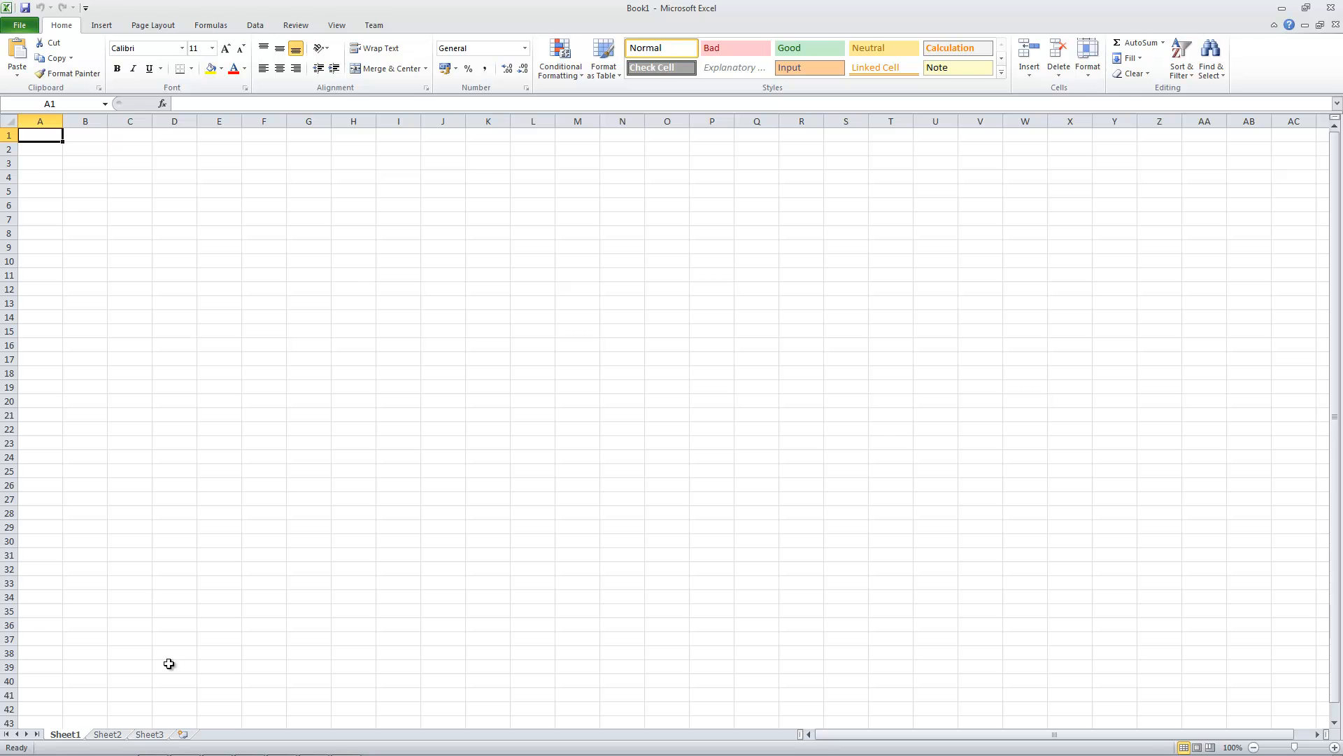
- Switch back to GX IEC Developer and open SampleStart_DUT from the DUT_Pool of the Mitsubishi_P_S_LIB library
{"action": "mouse_move", "coordinate": [178, 754]}
{"action": "left_click", "coordinate": [230, 747]}
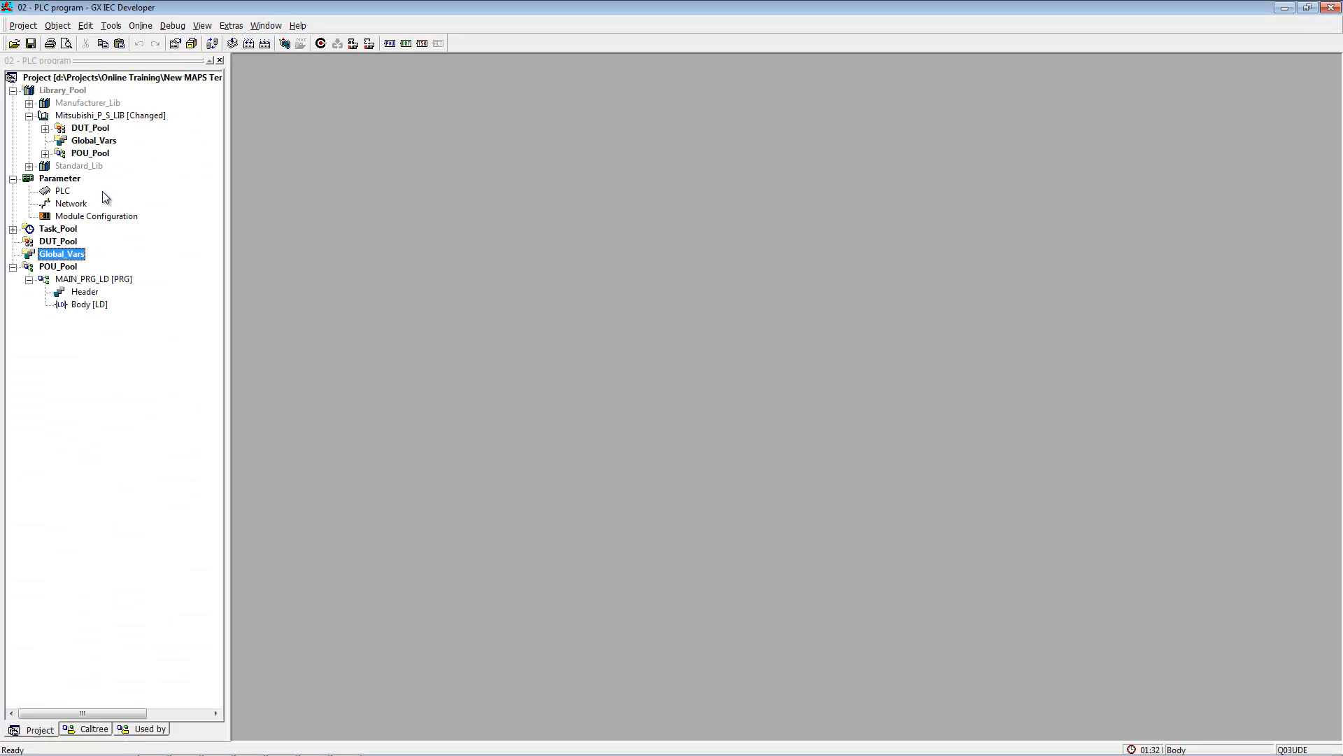
{"action": "key", "text": "Right"}
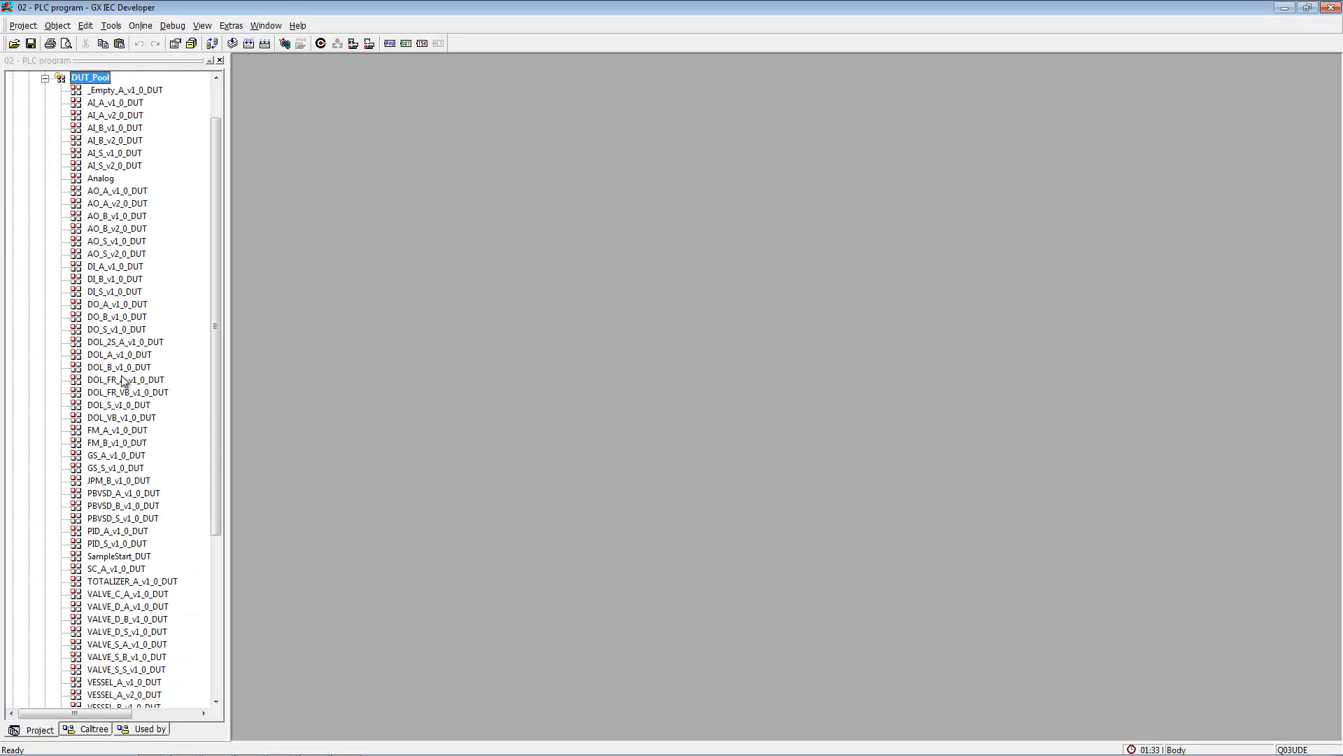
{"action": "double_click", "coordinate": [130, 558]}
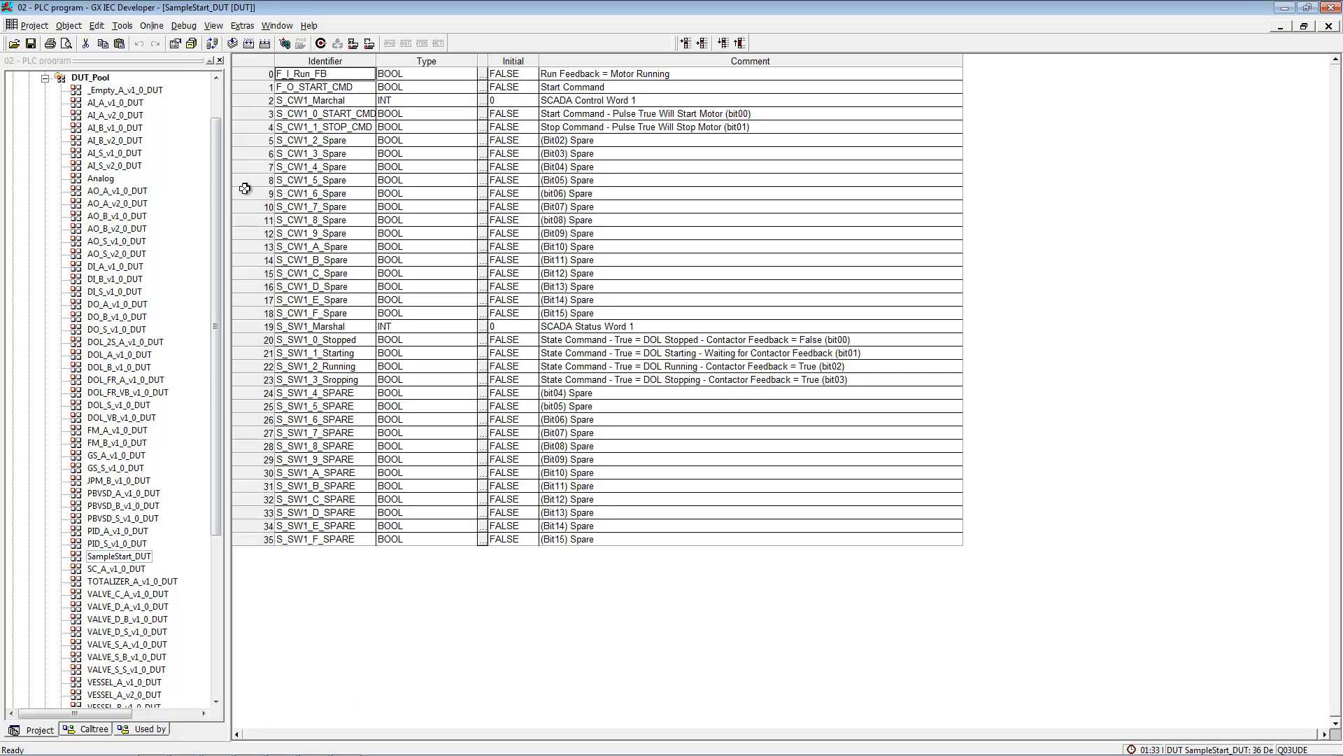
- Copy all variable rows 0 to 35 of SampleStart_DUT and paste them into the Excel sheet at cell A1
{"action": "left_click", "coordinate": [259, 74]}
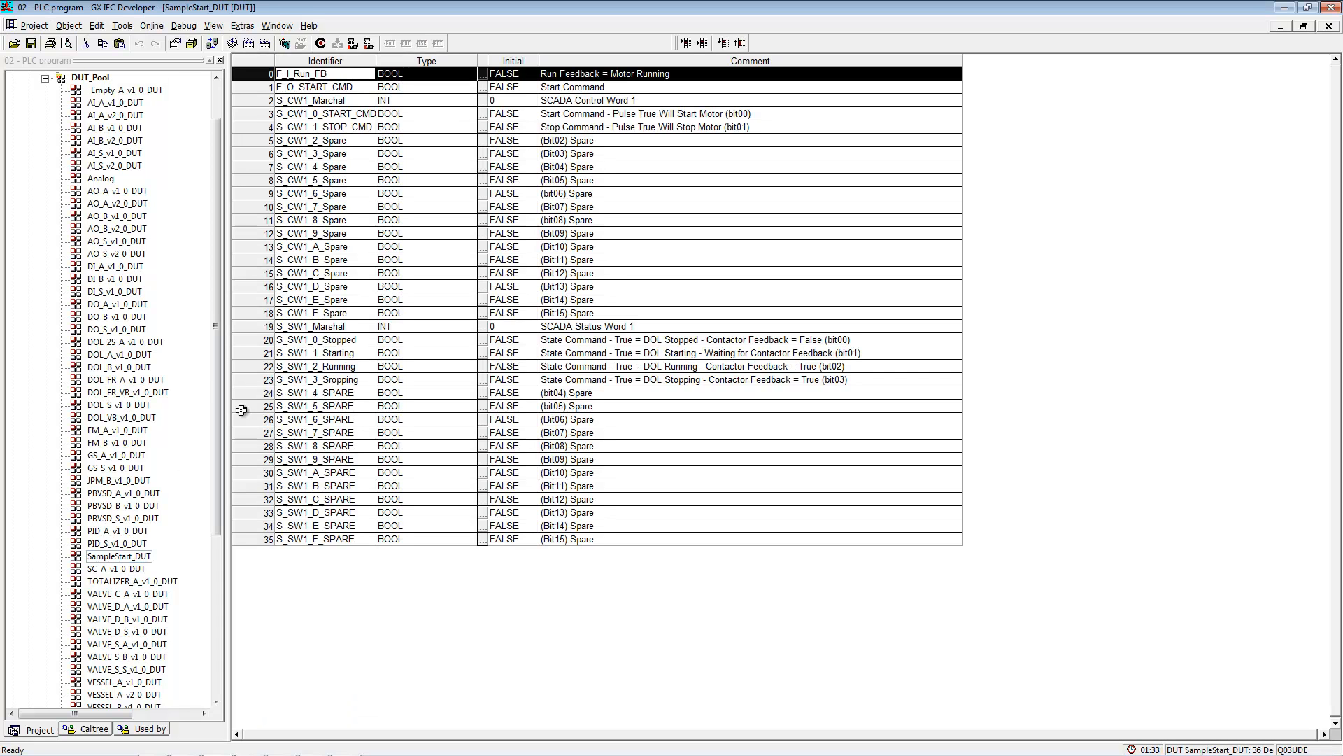
{"action": "left_click", "coordinate": [253, 539], "text": "shift"}
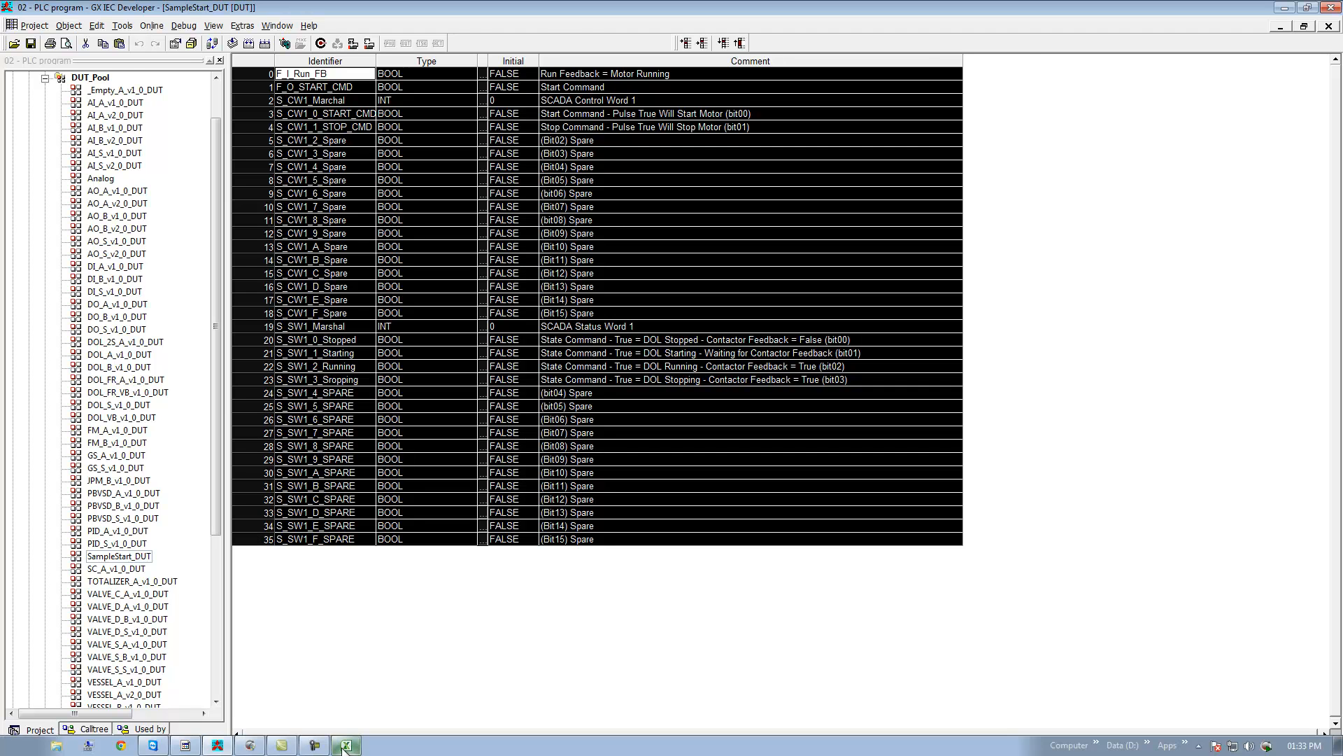
{"action": "left_click", "coordinate": [347, 746]}
{"action": "left_click", "coordinate": [53, 163]}
{"action": "left_click", "coordinate": [52, 136]}
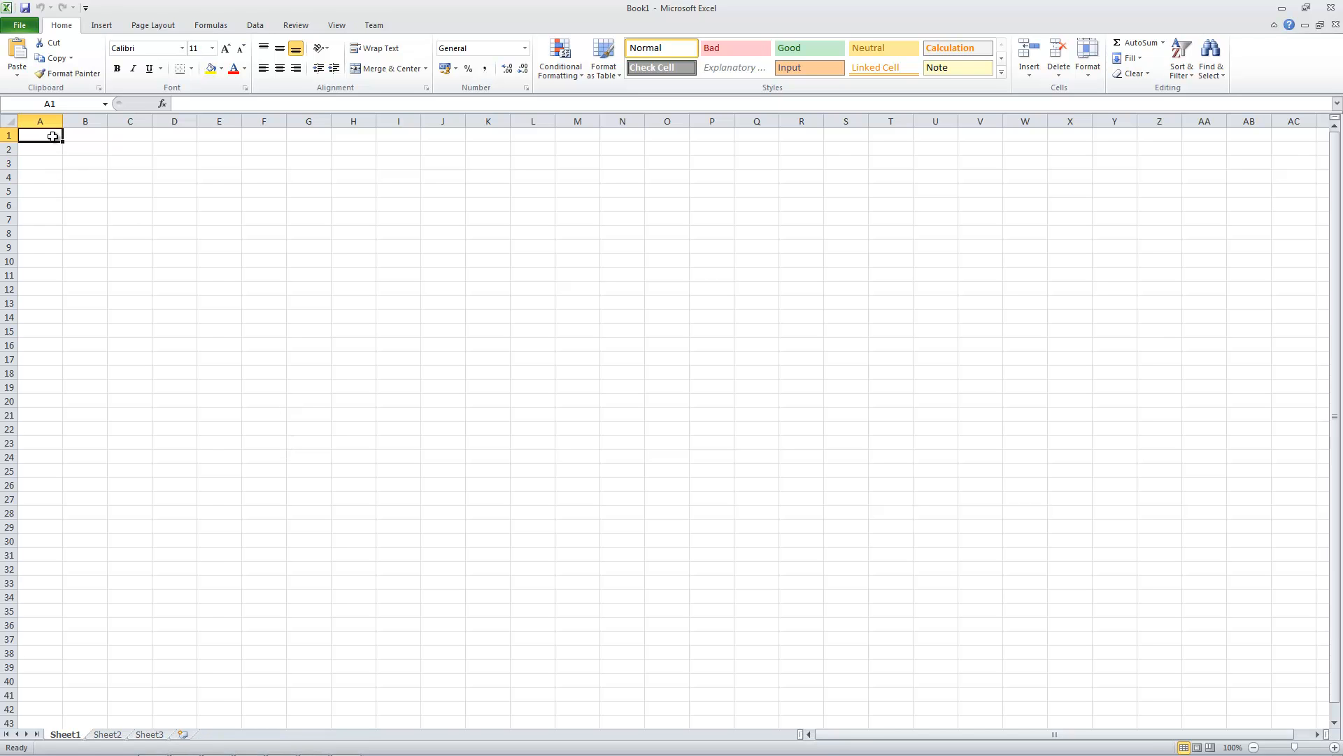
{"action": "key", "text": "ctrl+v"}
- Autofit the widths of all columns on the sheet to the pasted text
{"action": "left_click", "coordinate": [143, 219]}
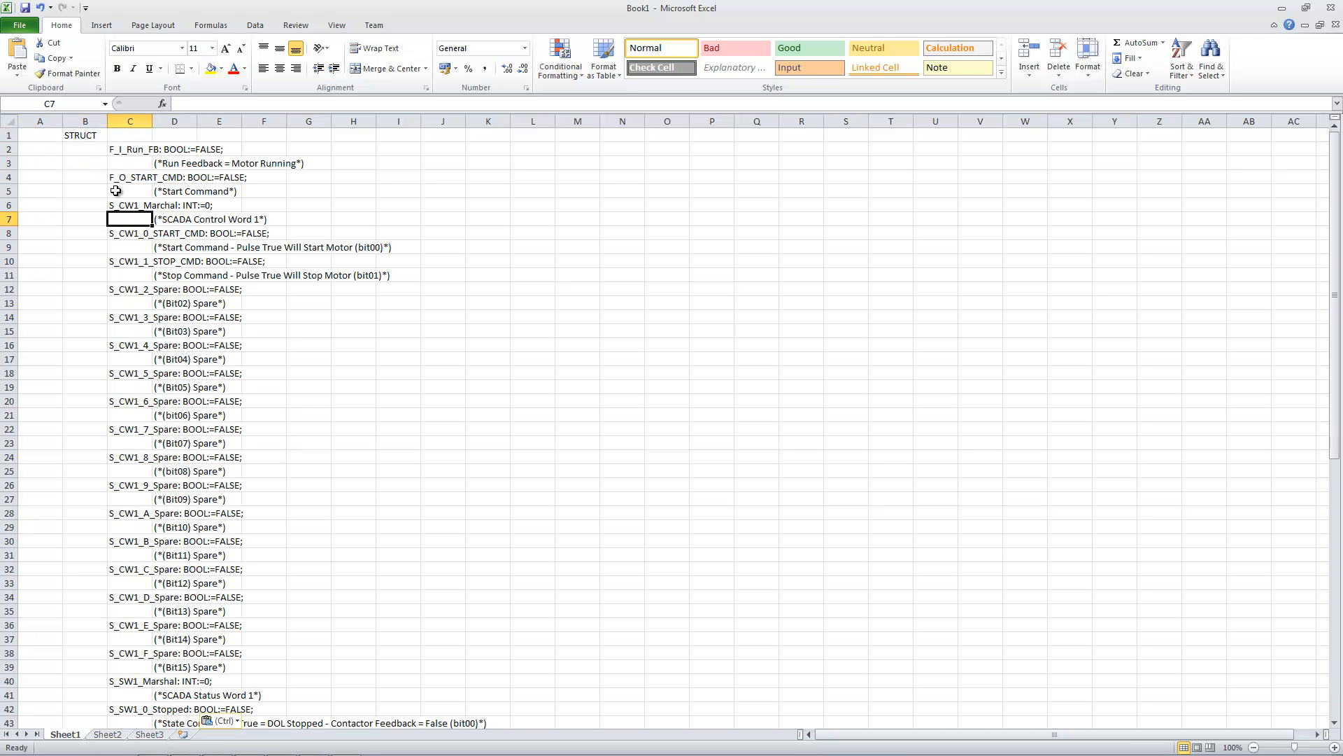
{"action": "left_click", "coordinate": [9, 123]}
{"action": "left_click", "coordinate": [66, 123]}
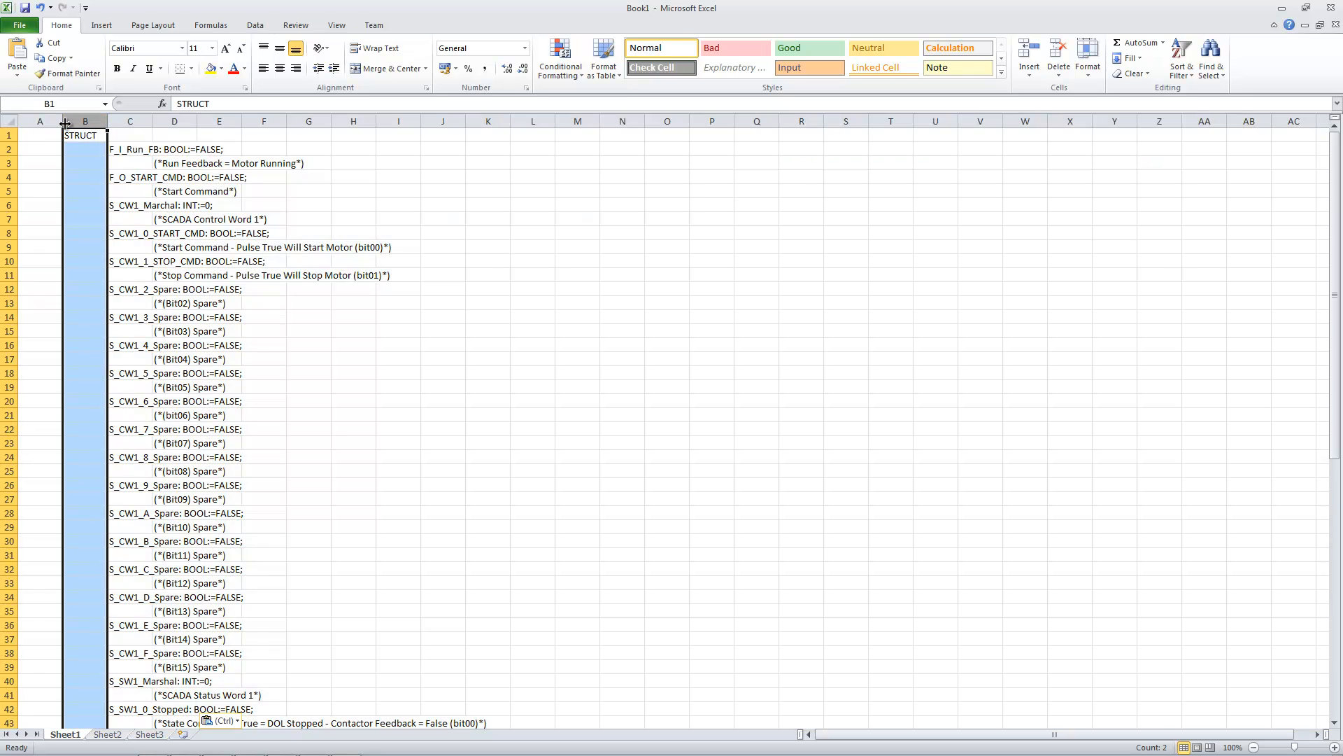
{"action": "left_click", "coordinate": [10, 122]}
{"action": "double_click", "coordinate": [62, 121]}
{"action": "left_click", "coordinate": [156, 175]}
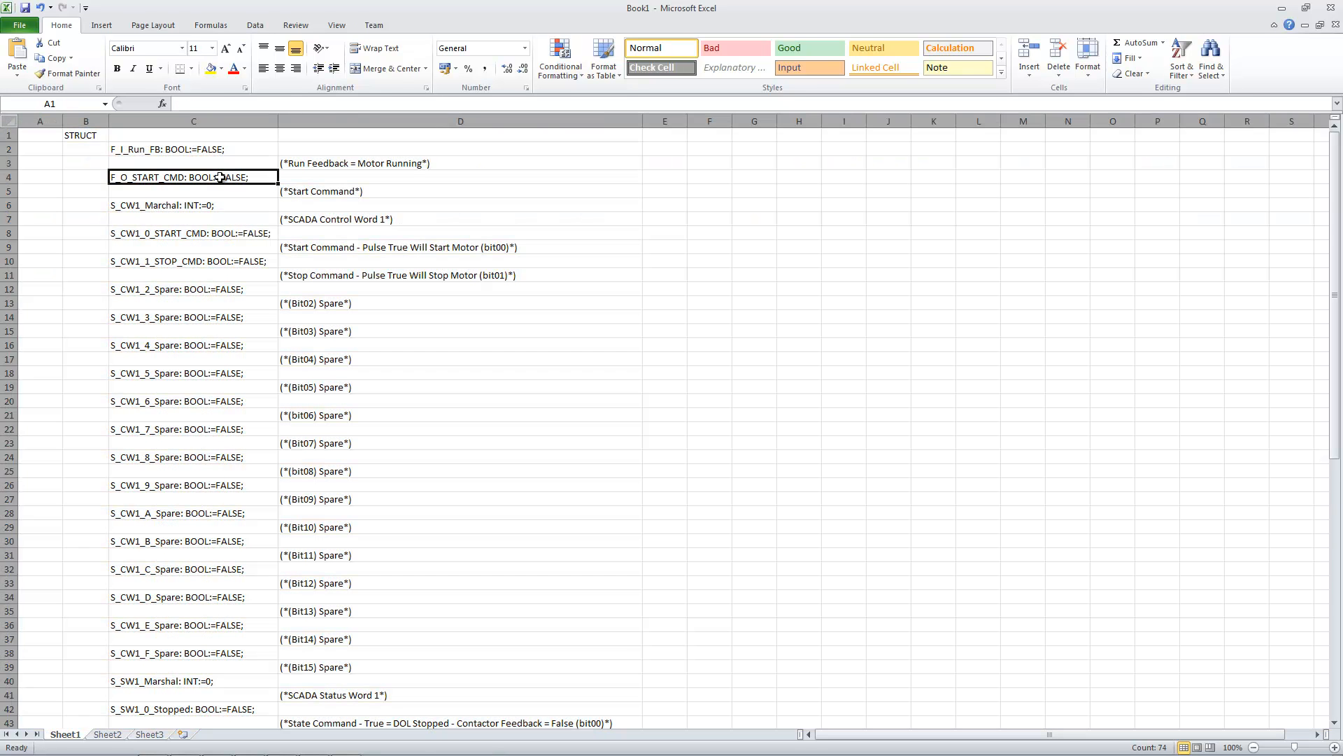
- Delete the empty cell D1 with cells shifted up so each comment lines up with its variable
{"action": "left_click", "coordinate": [345, 136]}
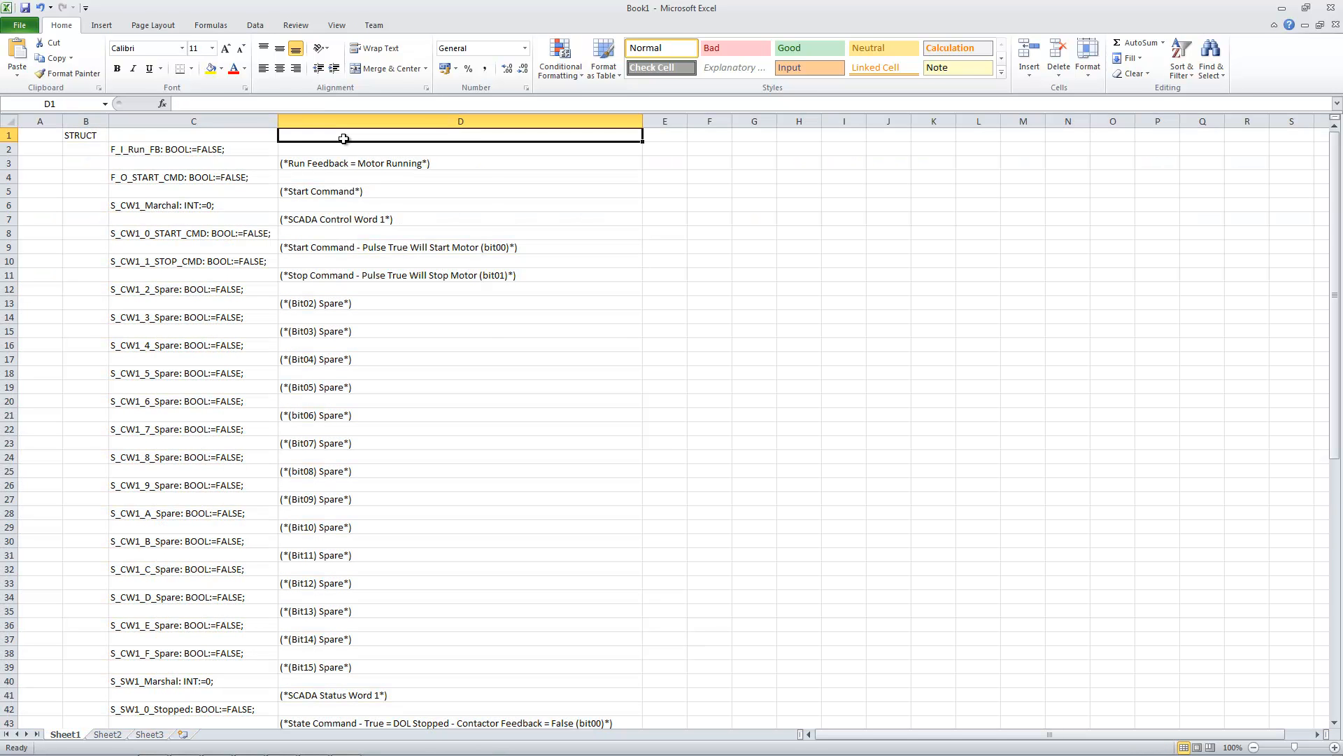
{"action": "right_click", "coordinate": [345, 137]}
{"action": "left_click", "coordinate": [383, 246]}
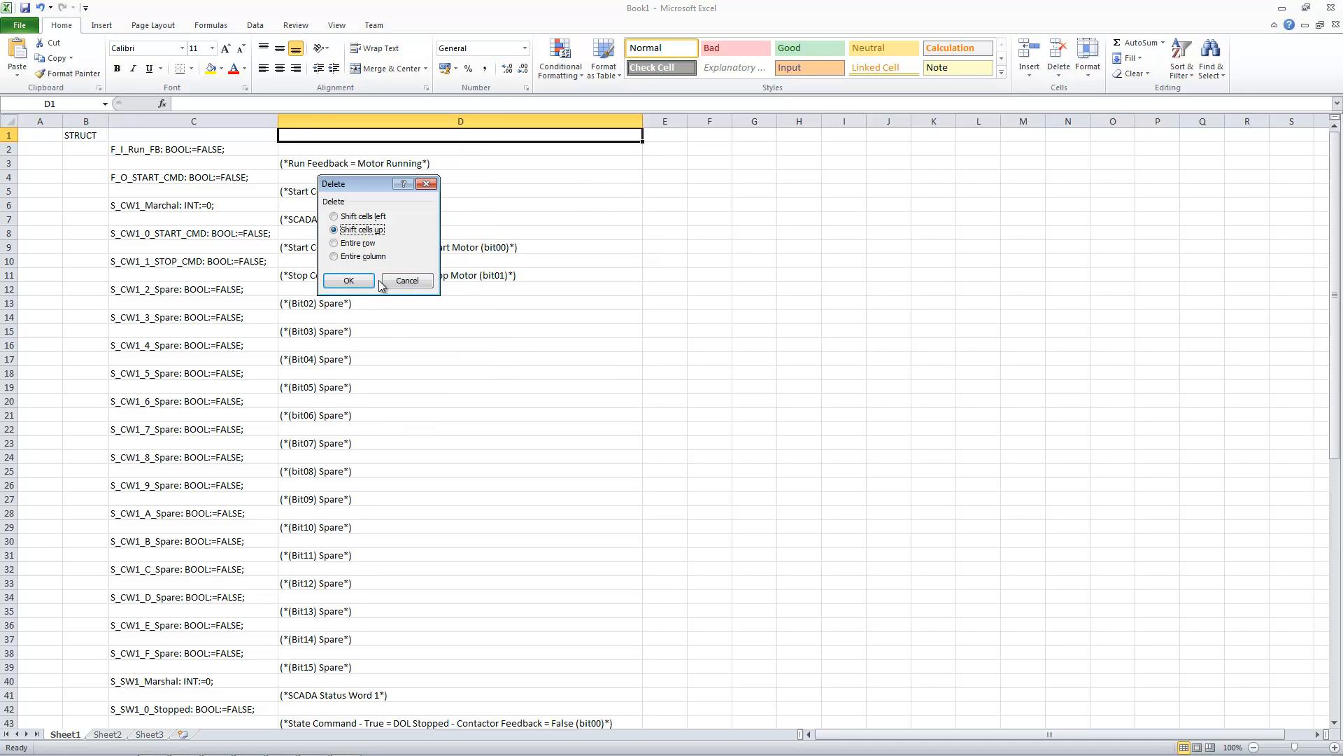
{"action": "left_click", "coordinate": [348, 281]}
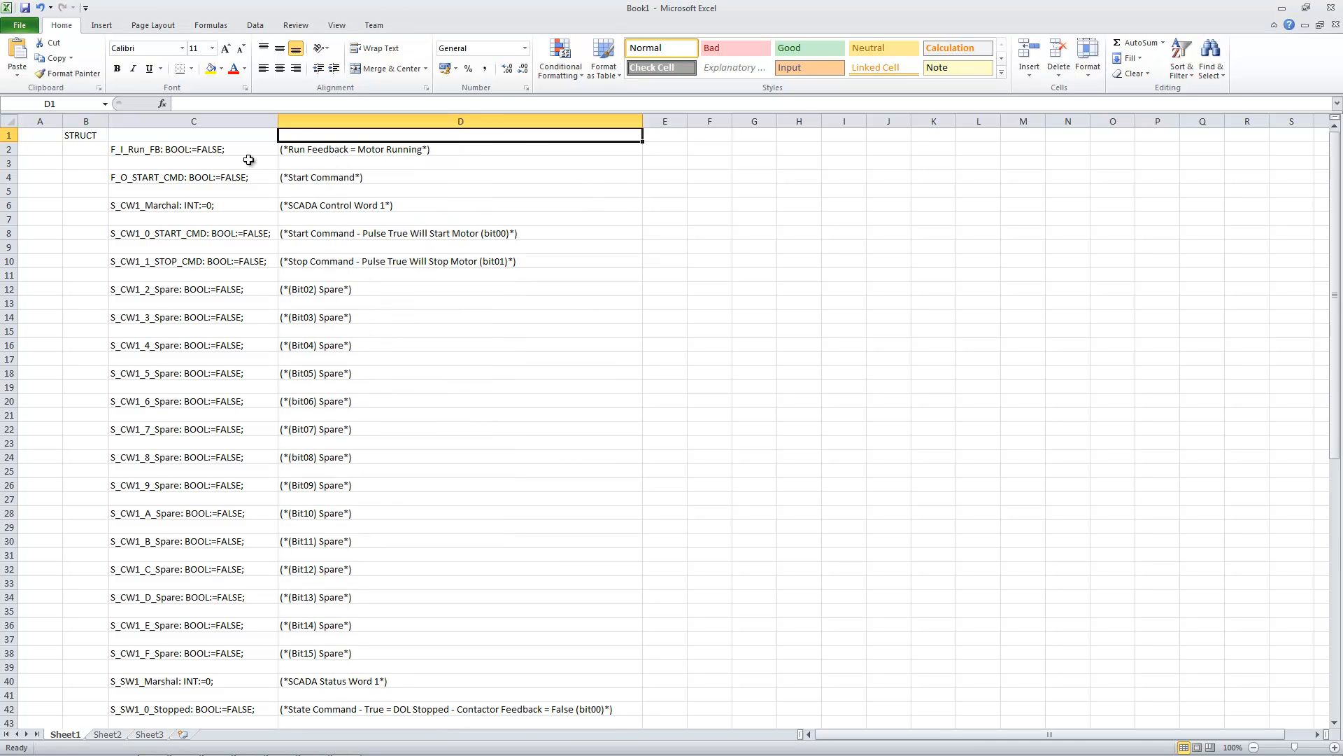
- Delete the STRUCT row 1, every blank odd-numbered row from 3 to 73, and the END_VAR row 74 from the sheet
{"action": "left_click", "coordinate": [9, 136]}
{"action": "left_click", "coordinate": [9, 163]}
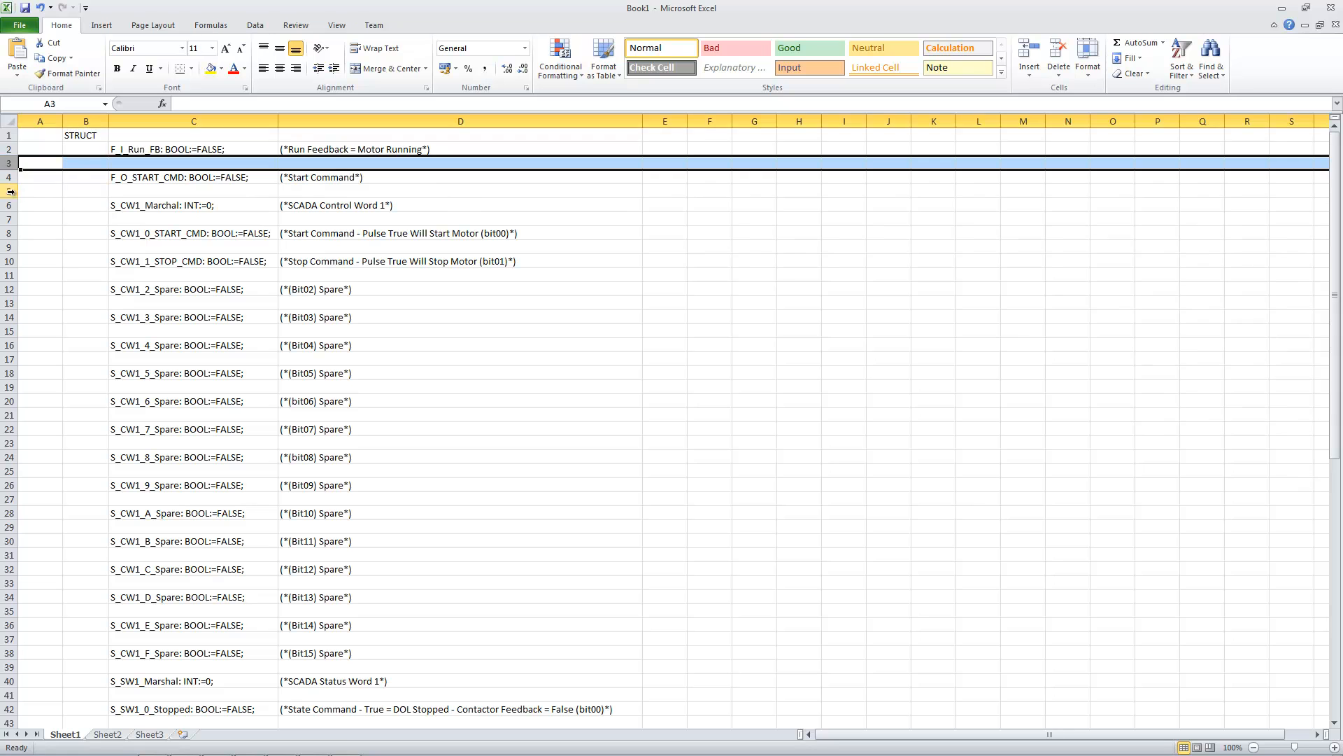
{"action": "left_click", "coordinate": [9, 136]}
{"action": "left_click", "coordinate": [9, 163], "text": "ctrl"}
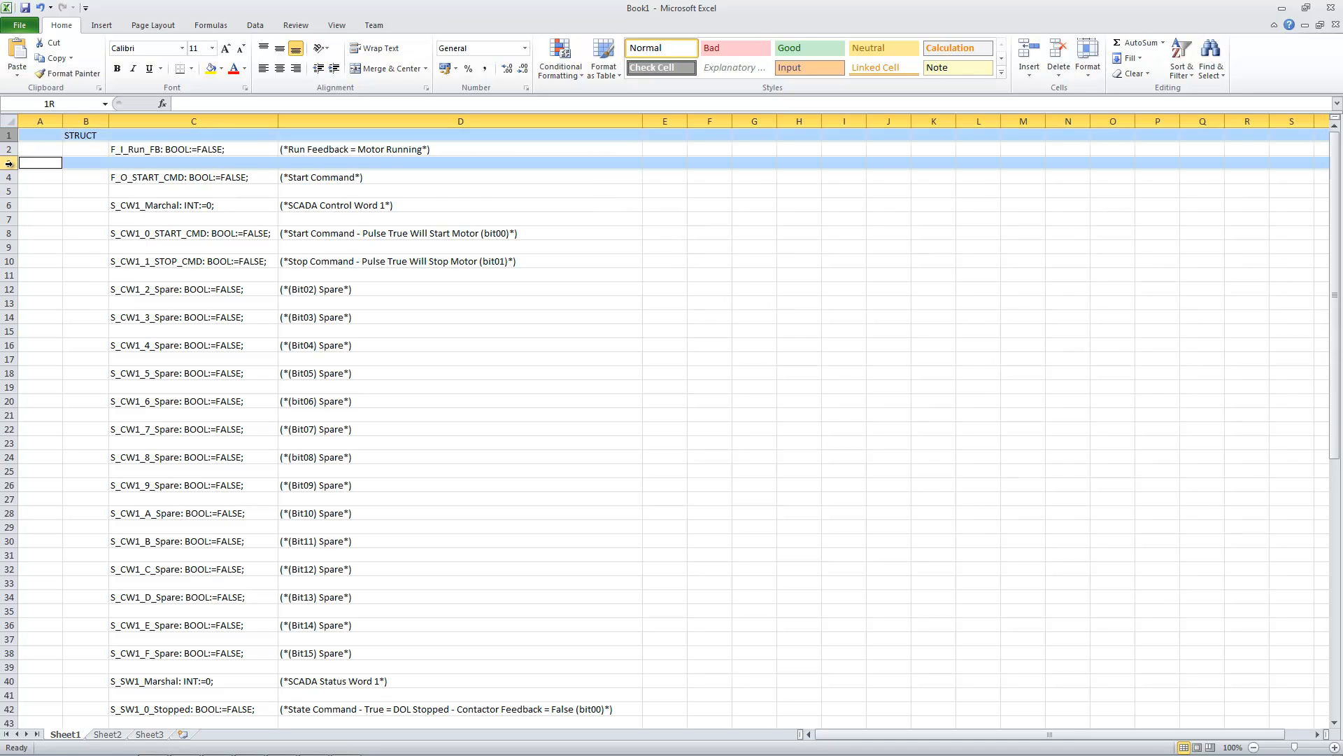
{"action": "left_click", "coordinate": [9, 191], "text": "ctrl"}
{"action": "left_click", "coordinate": [9, 219], "text": "ctrl"}
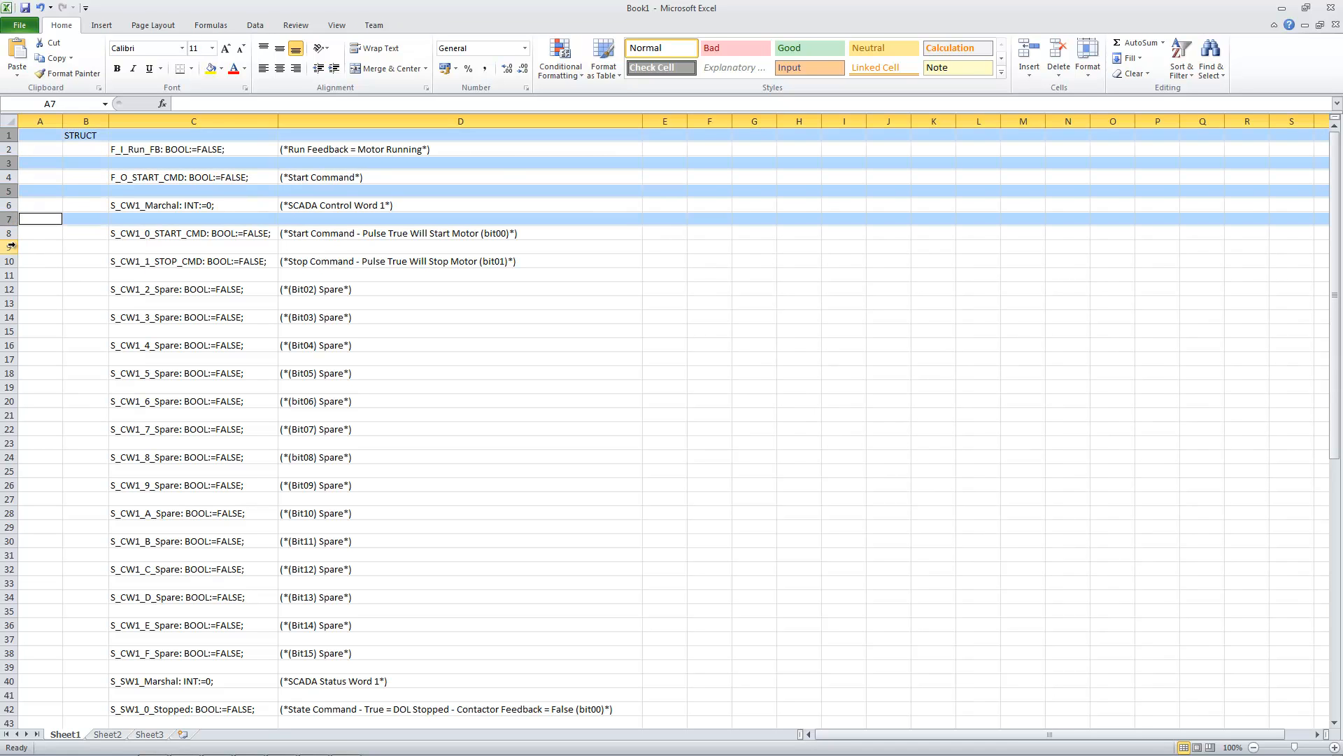
{"action": "left_click", "coordinate": [9, 247], "text": "ctrl"}
{"action": "left_click", "coordinate": [10, 275], "text": "ctrl"}
{"action": "left_click", "coordinate": [9, 303], "text": "ctrl"}
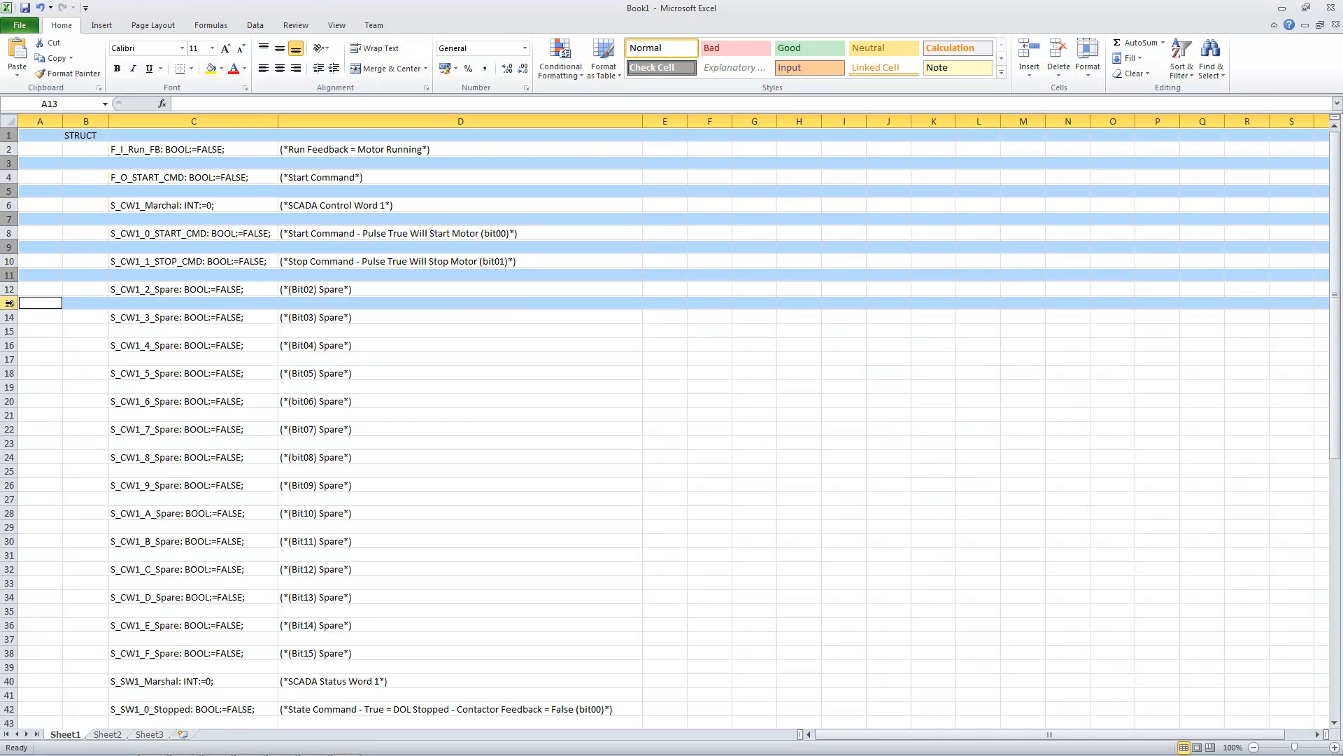
{"action": "left_click", "coordinate": [10, 331], "text": "ctrl"}
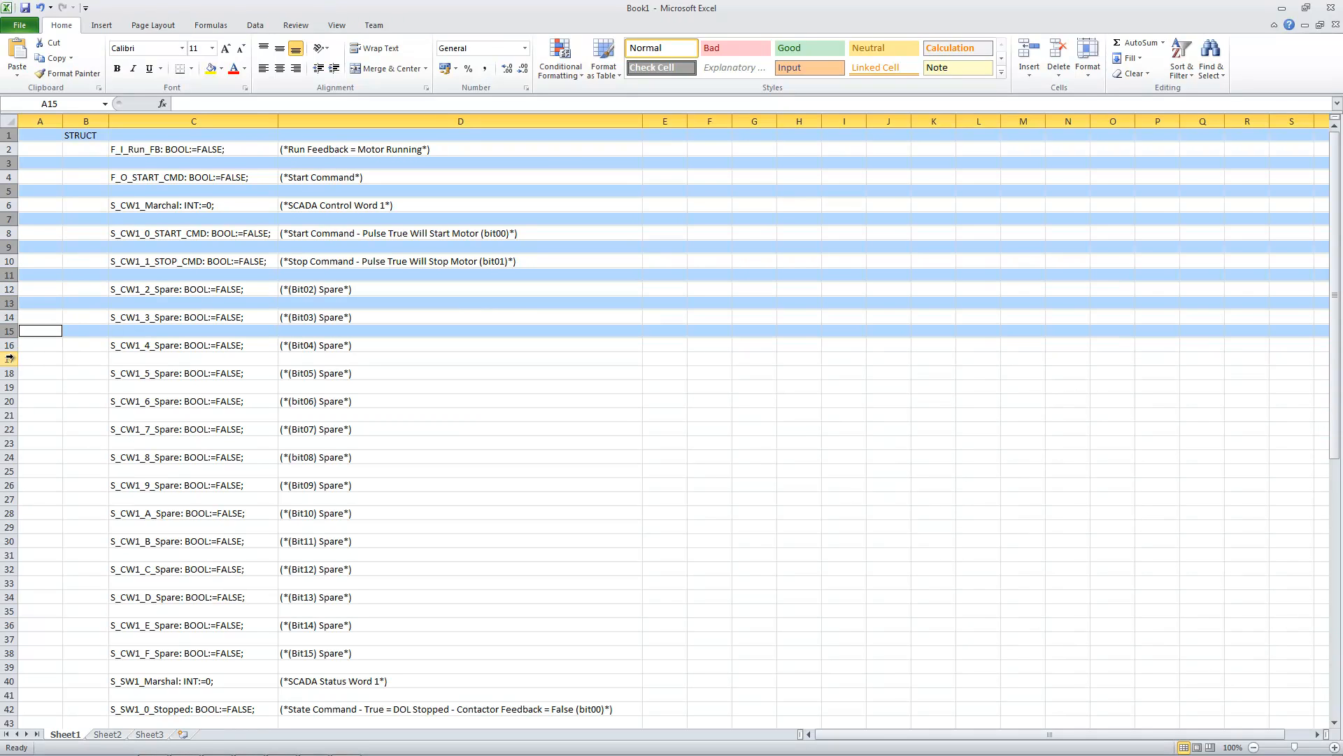
{"action": "left_click", "coordinate": [9, 359], "text": "ctrl"}
{"action": "left_click", "coordinate": [9, 387], "text": "ctrl"}
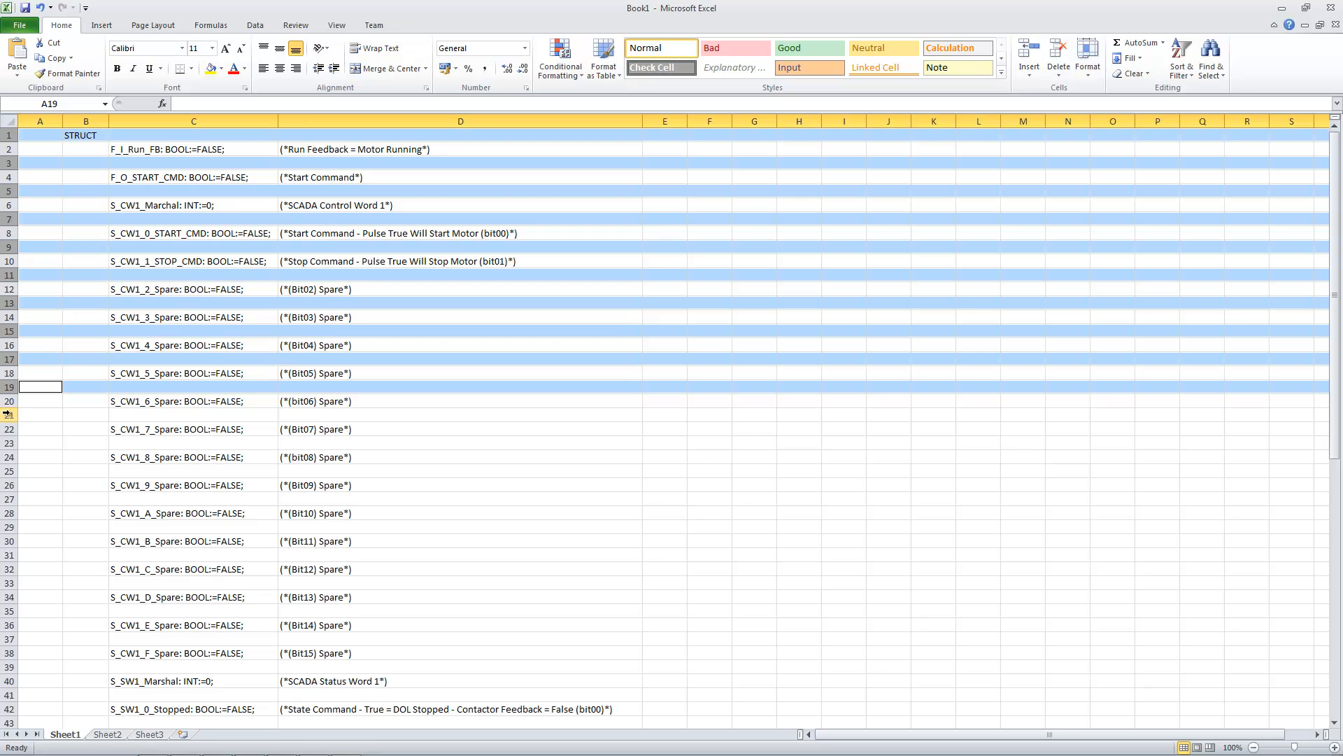
{"action": "left_click", "coordinate": [7, 415], "text": "ctrl"}
{"action": "left_click", "coordinate": [9, 443], "text": "ctrl"}
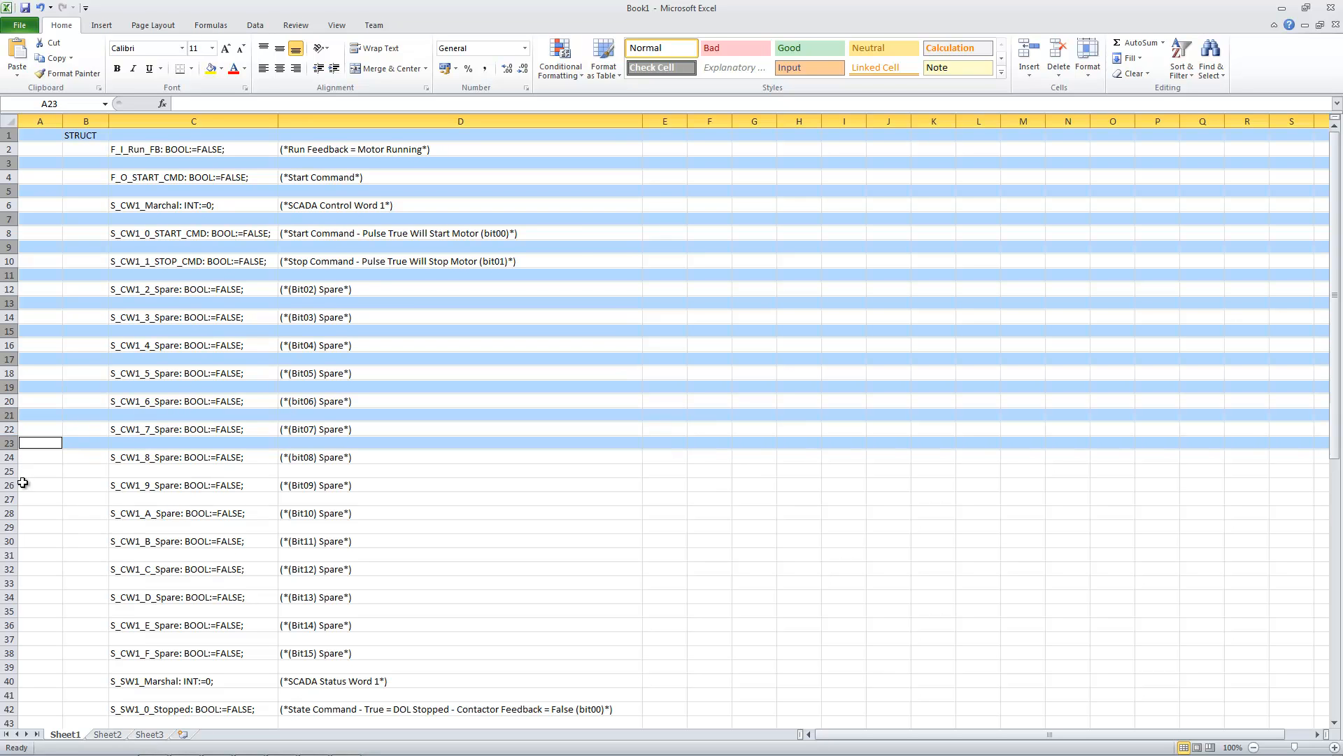
{"action": "left_click", "coordinate": [9, 470], "text": "ctrl"}
{"action": "left_click", "coordinate": [12, 498], "text": "ctrl"}
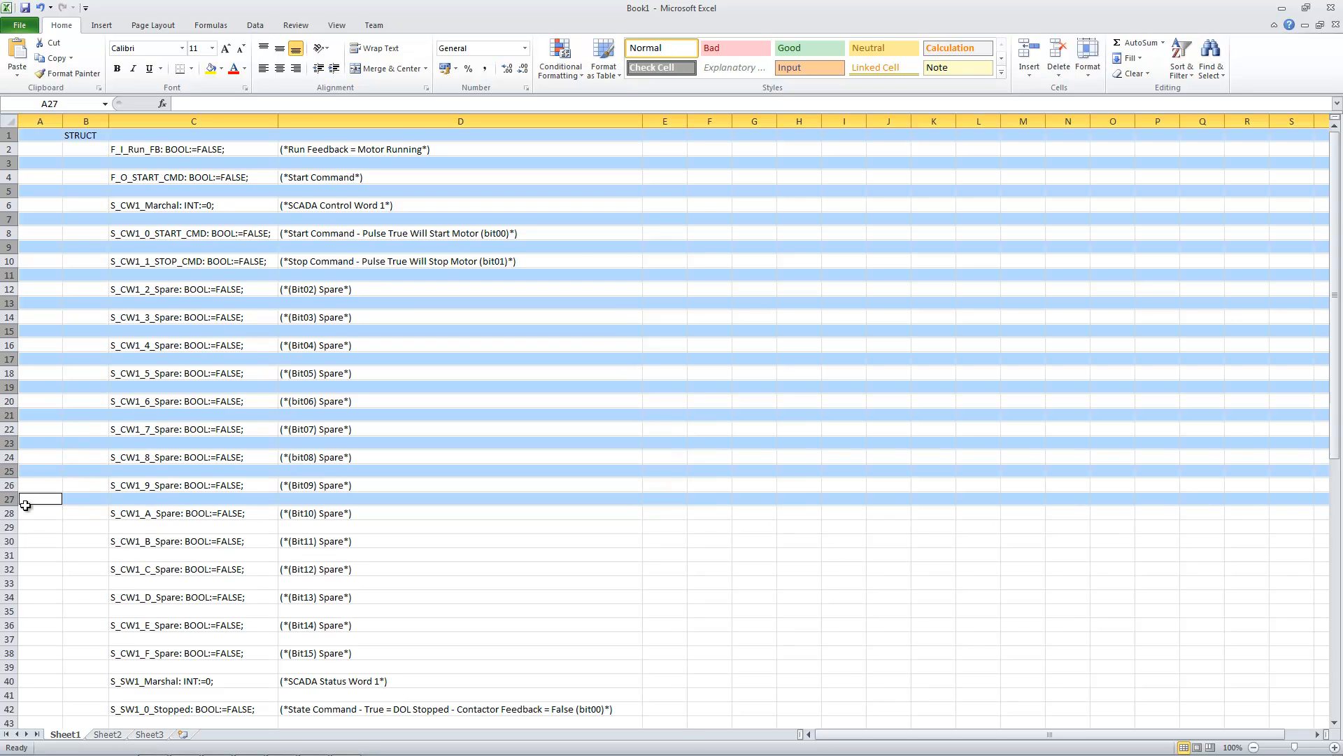
{"action": "left_click", "coordinate": [9, 526], "text": "ctrl"}
{"action": "left_click", "coordinate": [9, 554], "text": "ctrl"}
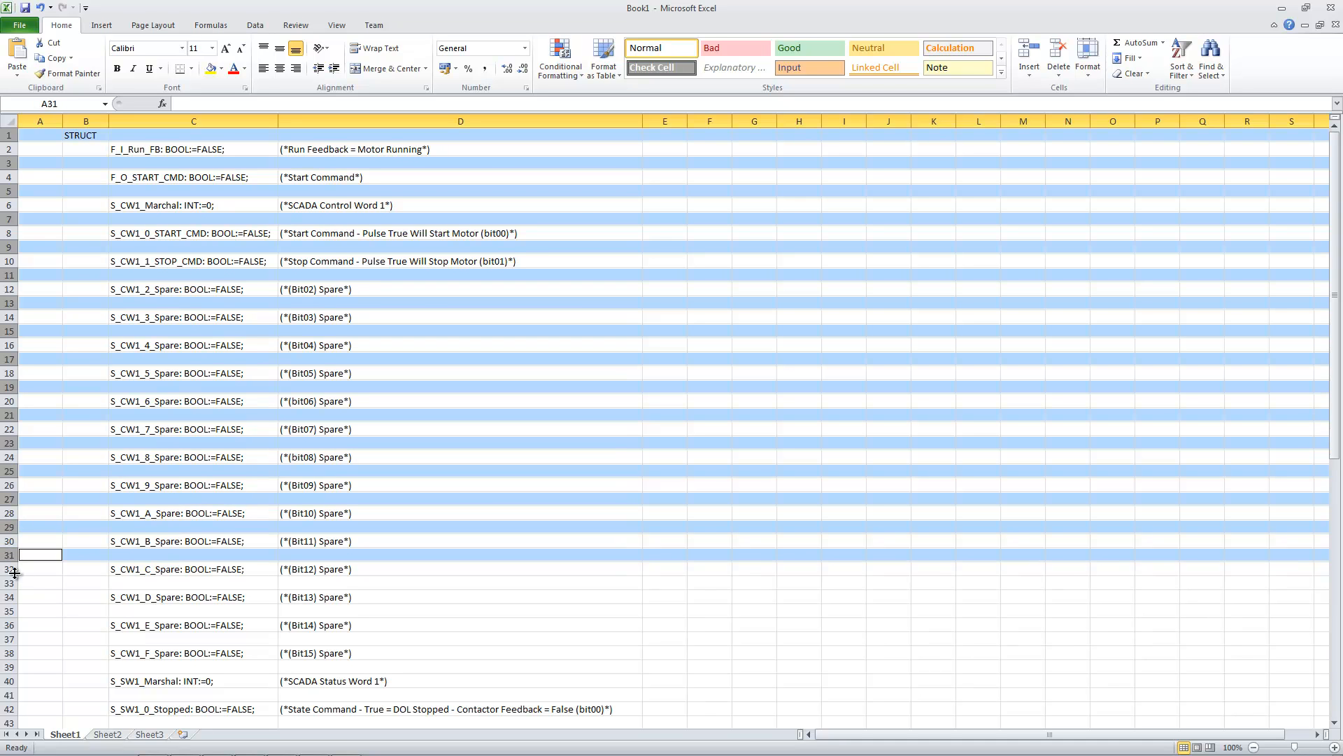
{"action": "left_click", "coordinate": [9, 583], "text": "ctrl"}
{"action": "left_click", "coordinate": [11, 610], "text": "ctrl"}
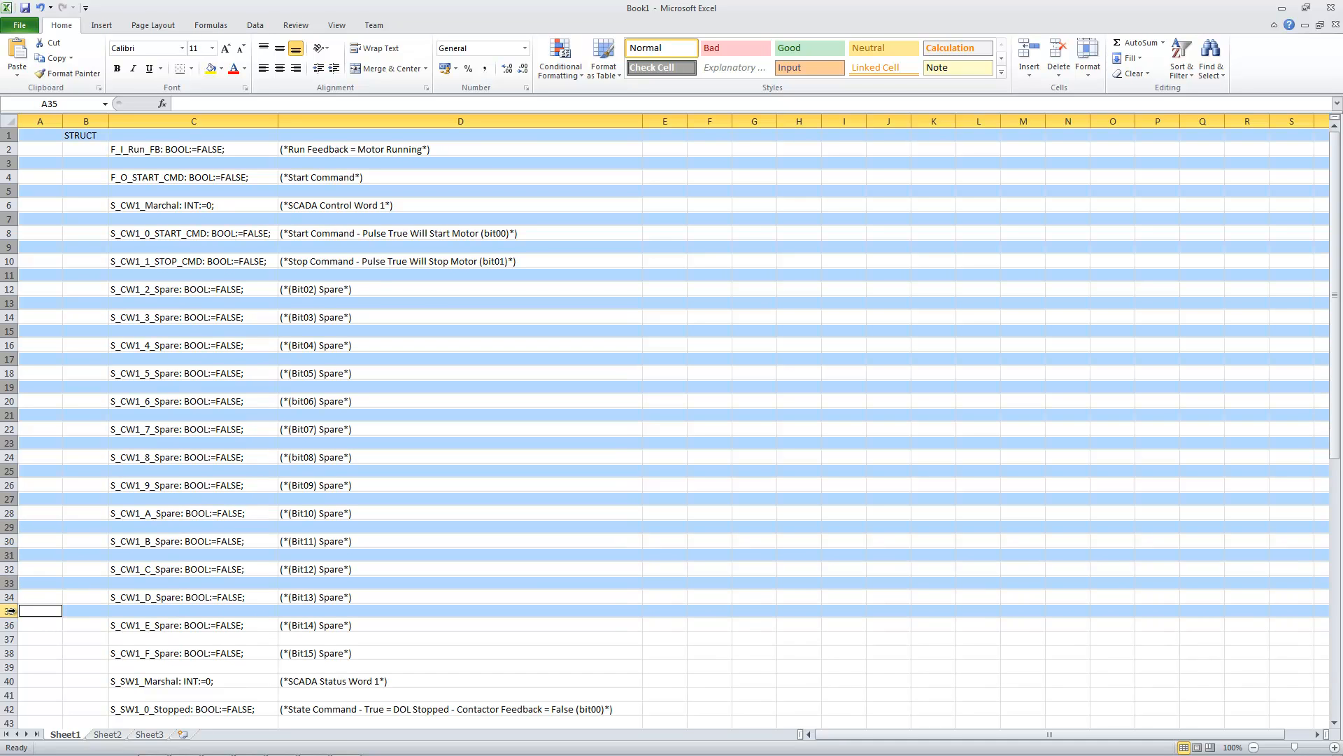
{"action": "left_click", "coordinate": [10, 639], "text": "ctrl"}
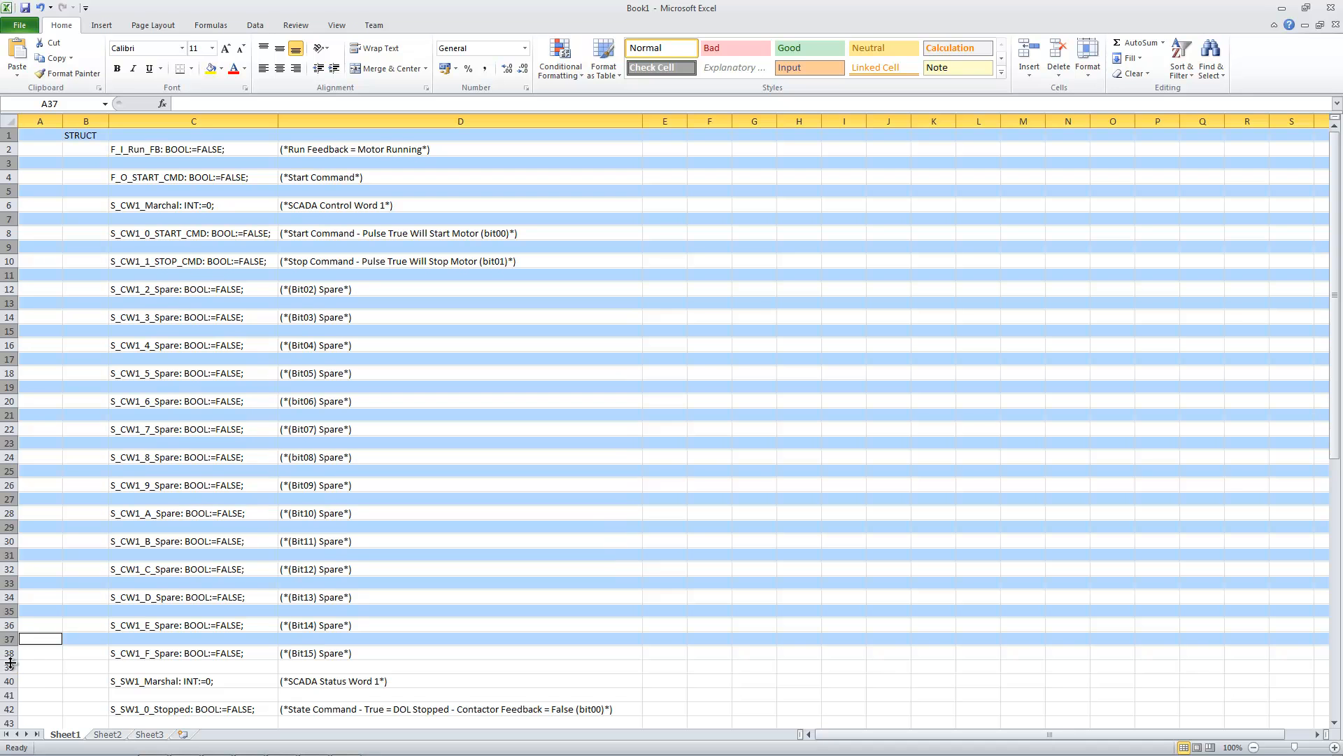
{"action": "left_click", "coordinate": [9, 666], "text": "ctrl"}
{"action": "left_click", "coordinate": [20, 696], "text": "ctrl"}
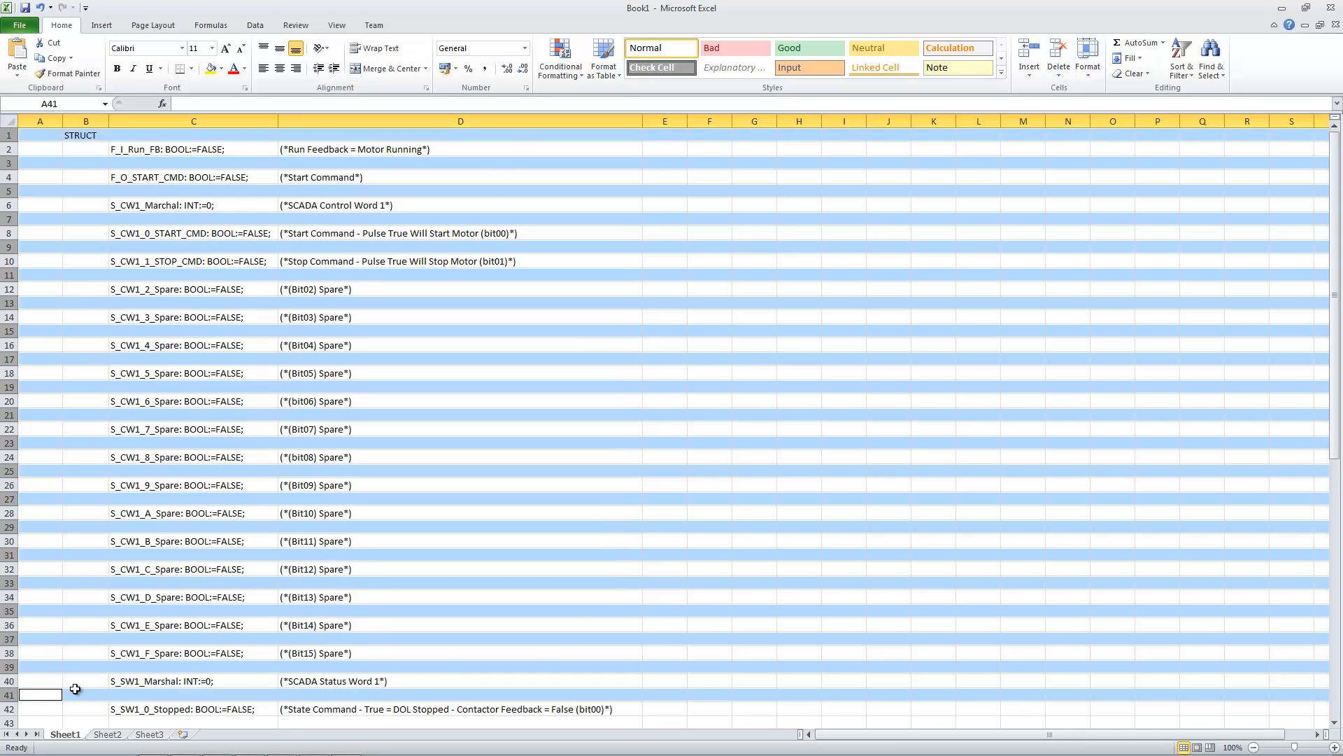
{"action": "scroll", "coordinate": [56, 684], "scroll_direction": "down", "scroll_amount": 3}
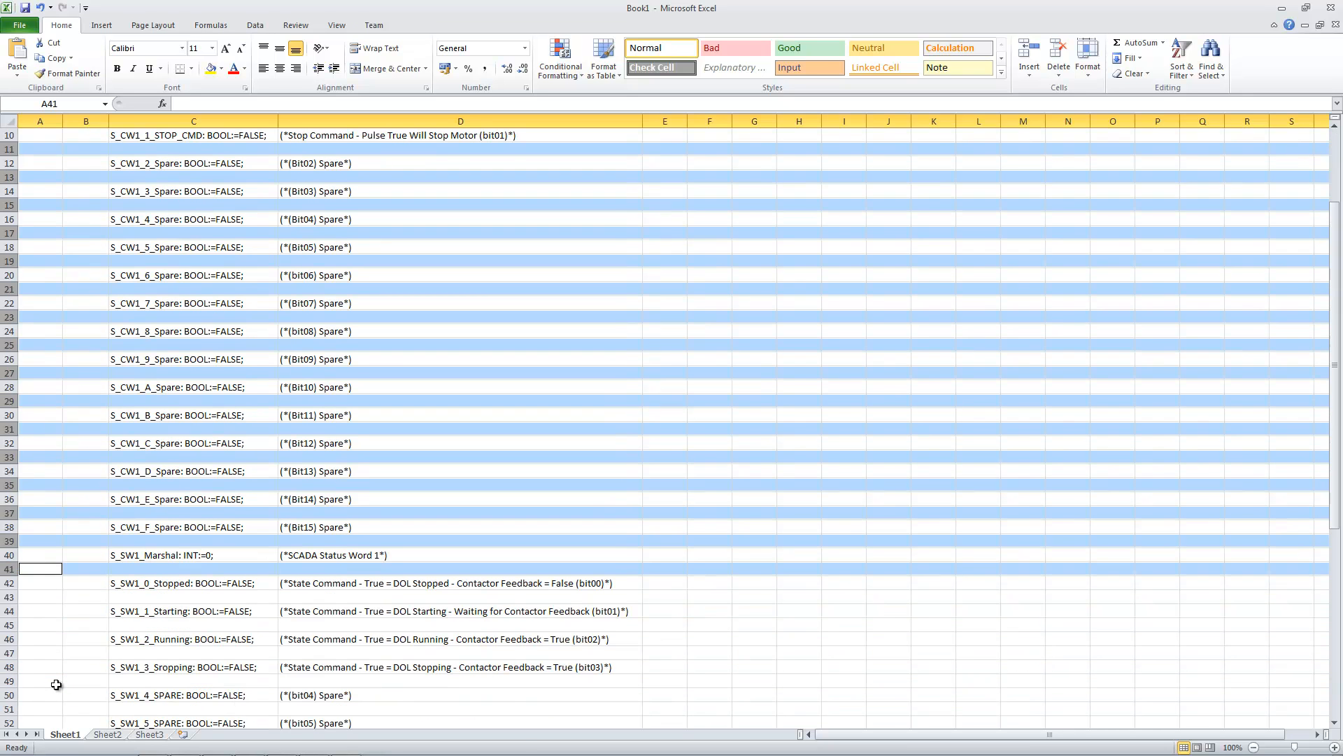
{"action": "left_click", "coordinate": [12, 596], "text": "ctrl"}
{"action": "left_click", "coordinate": [10, 624], "text": "ctrl"}
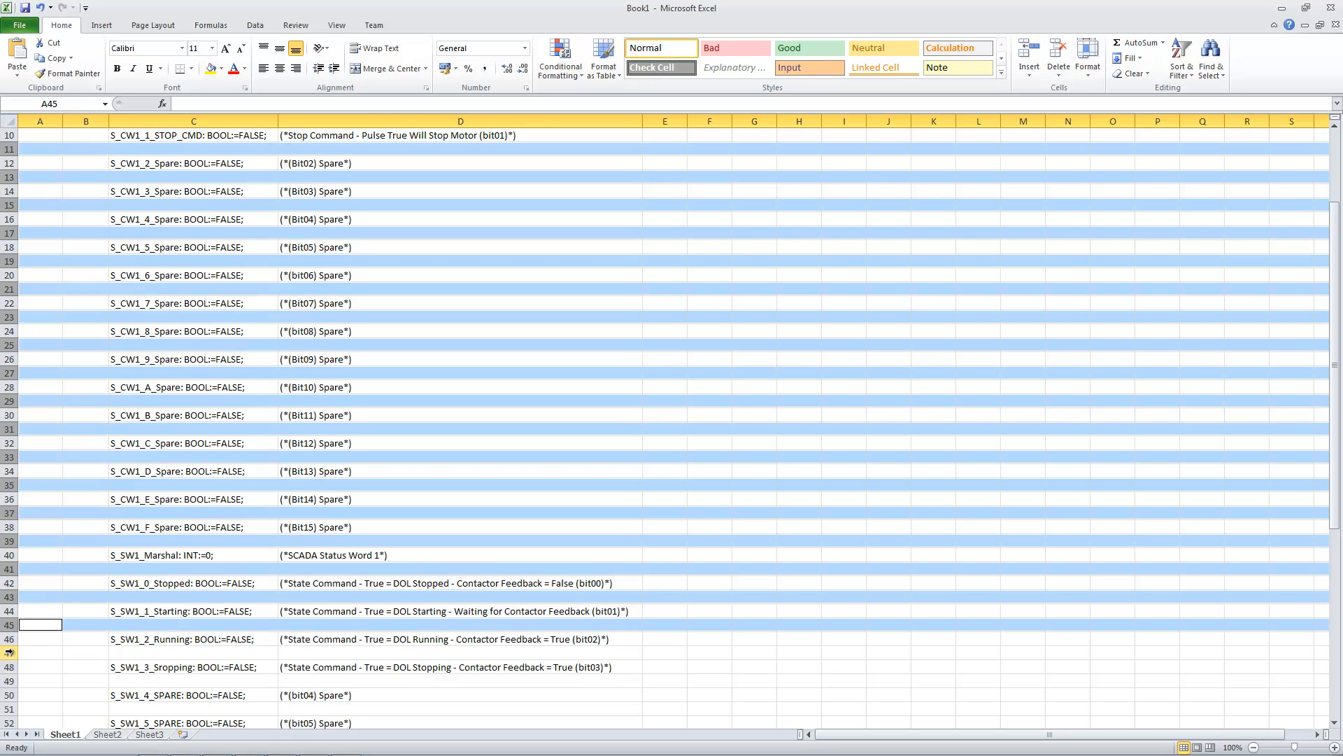
{"action": "left_click", "coordinate": [9, 652], "text": "ctrl"}
{"action": "left_click", "coordinate": [10, 680], "text": "ctrl"}
{"action": "left_click", "coordinate": [20, 708], "text": "ctrl"}
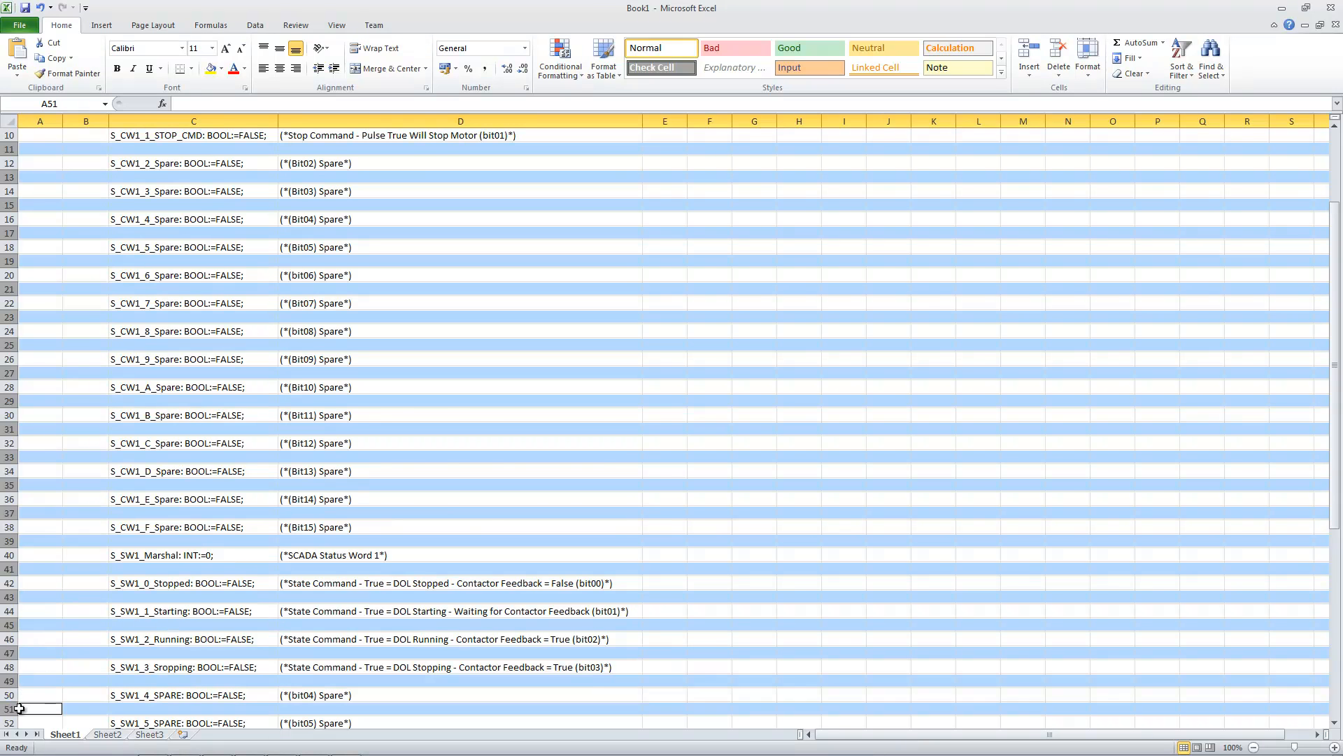
{"action": "scroll", "coordinate": [74, 665], "scroll_direction": "down", "scroll_amount": 6}
{"action": "scroll", "coordinate": [69, 600], "scroll_direction": "down", "scroll_amount": 1}
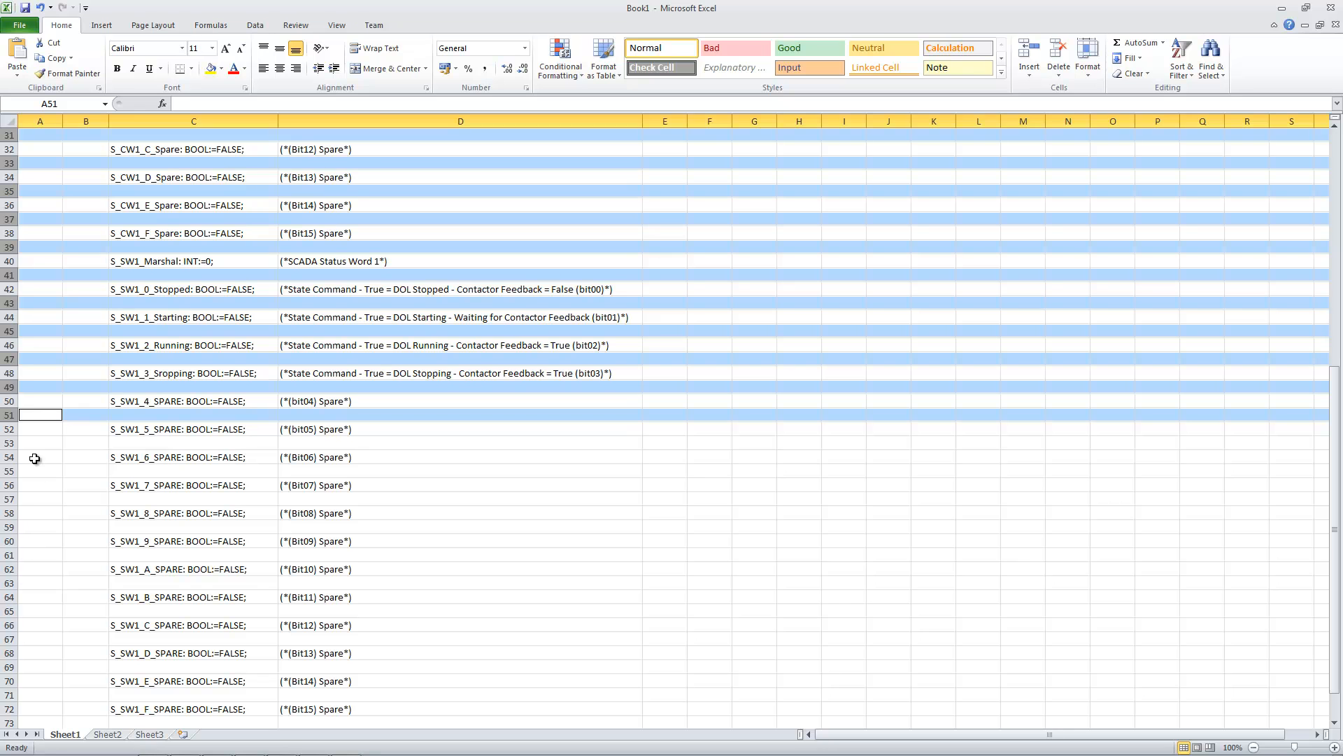
{"action": "left_click", "coordinate": [10, 443], "text": "ctrl"}
{"action": "left_click", "coordinate": [10, 471], "text": "ctrl"}
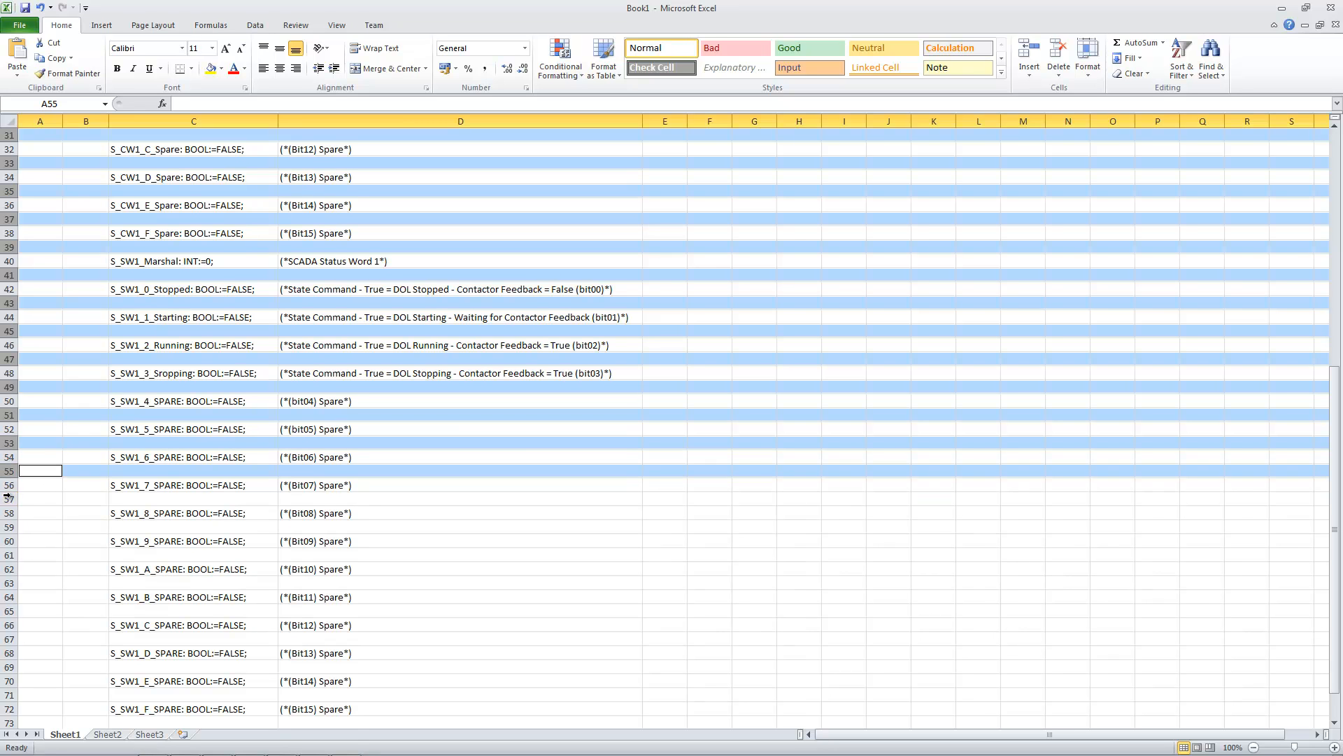
{"action": "left_click", "coordinate": [9, 499], "text": "ctrl"}
{"action": "left_click", "coordinate": [11, 526], "text": "ctrl"}
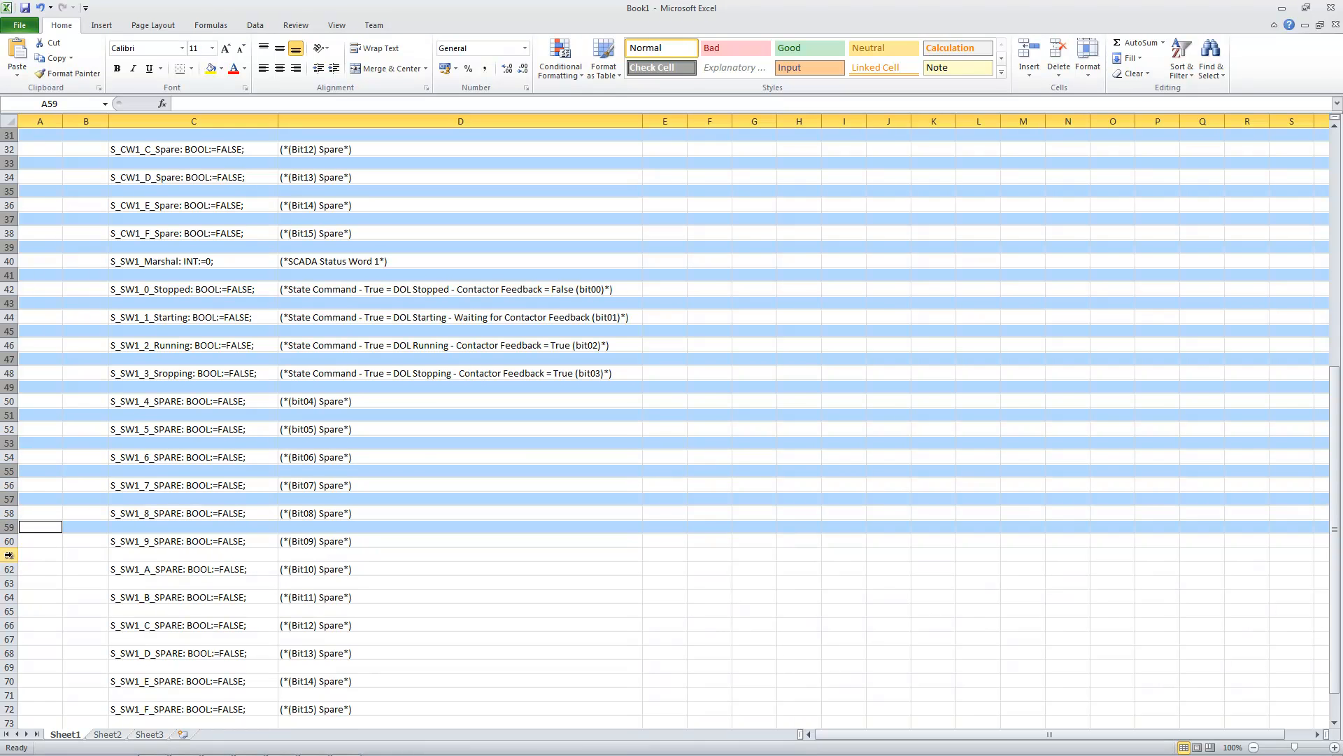
{"action": "left_click", "coordinate": [10, 555], "text": "ctrl"}
{"action": "left_click", "coordinate": [10, 583], "text": "ctrl"}
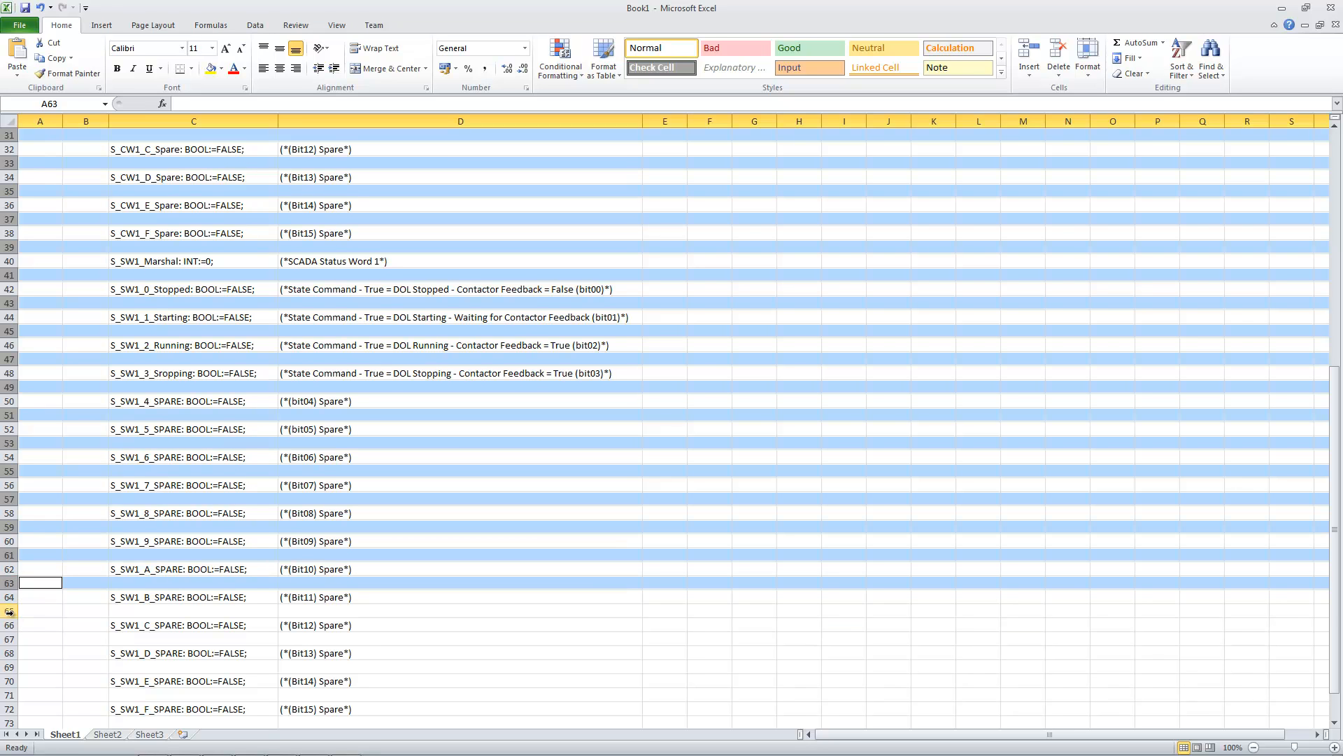
{"action": "left_click", "coordinate": [9, 611], "text": "ctrl"}
{"action": "left_click", "coordinate": [10, 639], "text": "ctrl"}
{"action": "left_click", "coordinate": [9, 667], "text": "ctrl"}
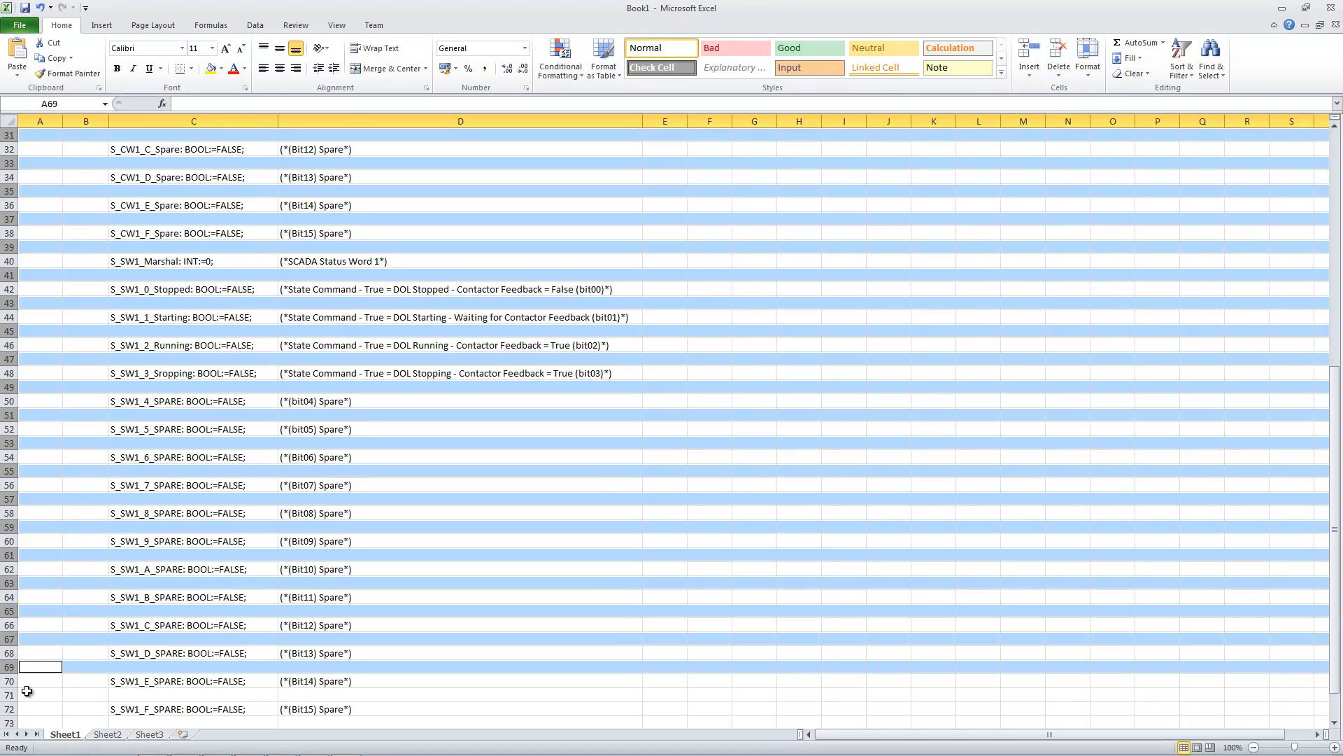
{"action": "left_click", "coordinate": [10, 694], "text": "ctrl"}
{"action": "left_click", "coordinate": [10, 721], "text": "ctrl"}
{"action": "scroll", "coordinate": [72, 676], "scroll_direction": "down", "scroll_amount": 4}
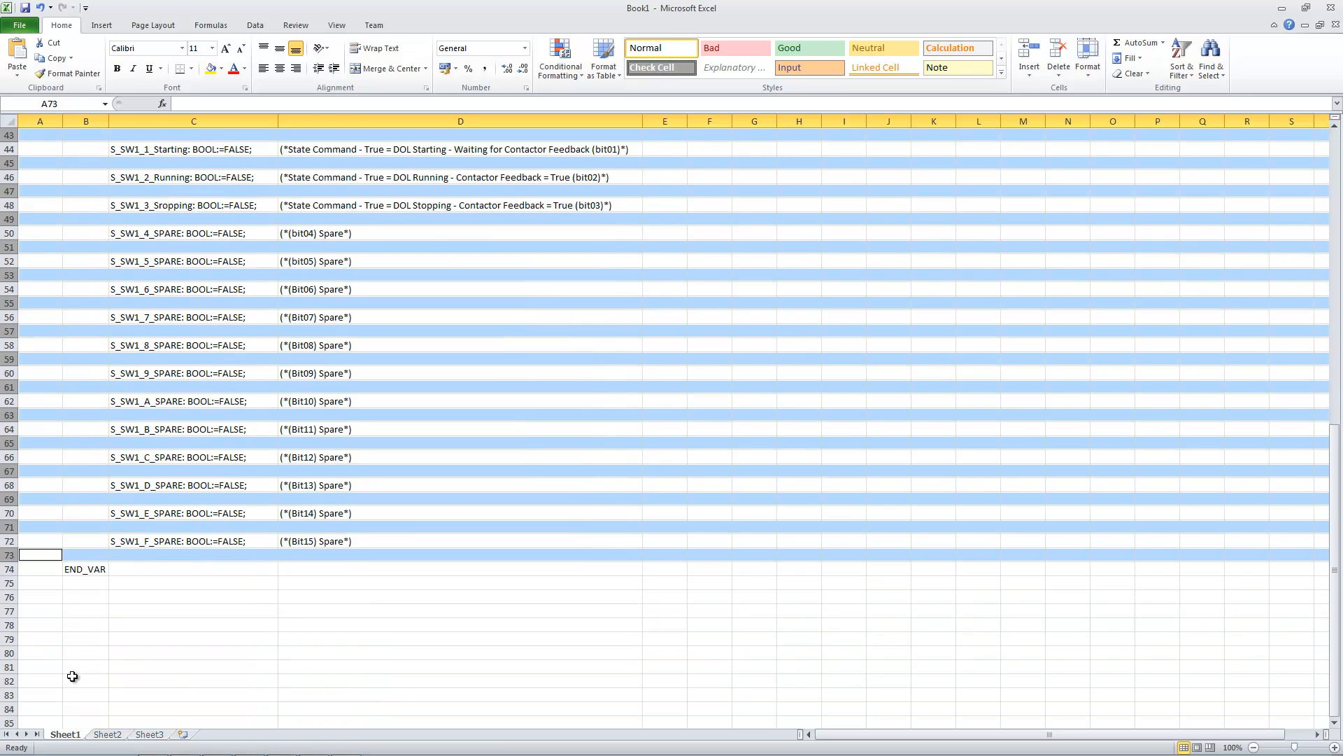
{"action": "left_click", "coordinate": [9, 569], "text": "ctrl"}
{"action": "right_click", "coordinate": [10, 569]}
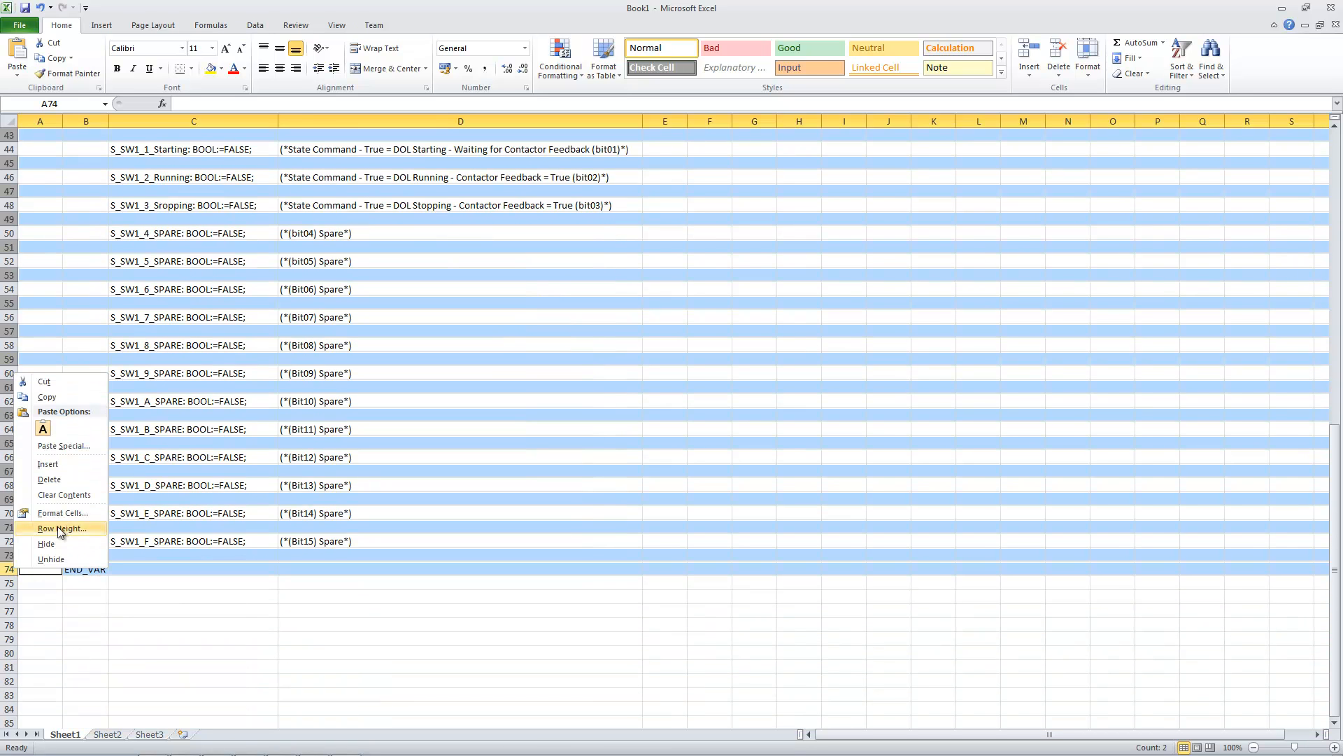
{"action": "left_click", "coordinate": [43, 484]}
{"action": "left_click", "coordinate": [157, 460]}
{"action": "scroll", "coordinate": [157, 460], "scroll_direction": "up", "scroll_amount": 14}
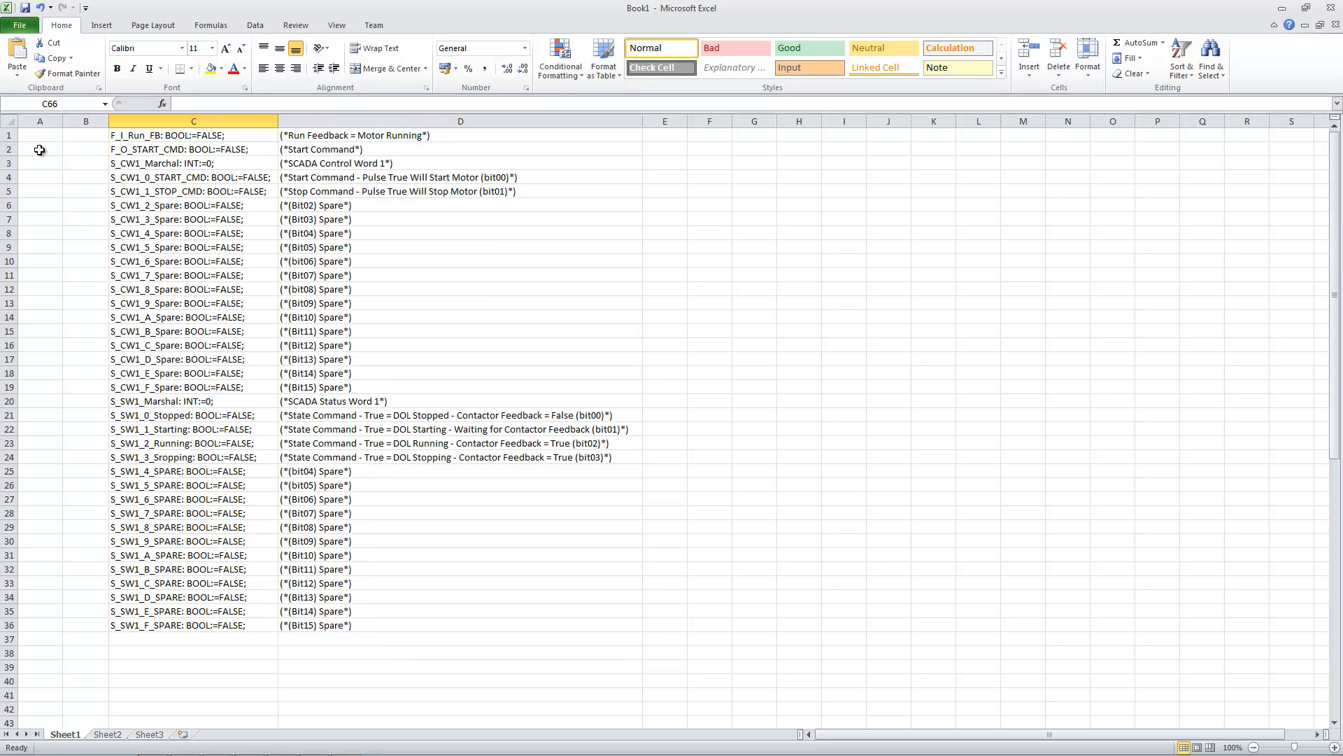
- Insert a blank row above the first variable and select its cells A1:D1 for the column headings
{"action": "left_click", "coordinate": [10, 135]}
{"action": "right_click", "coordinate": [10, 135]}
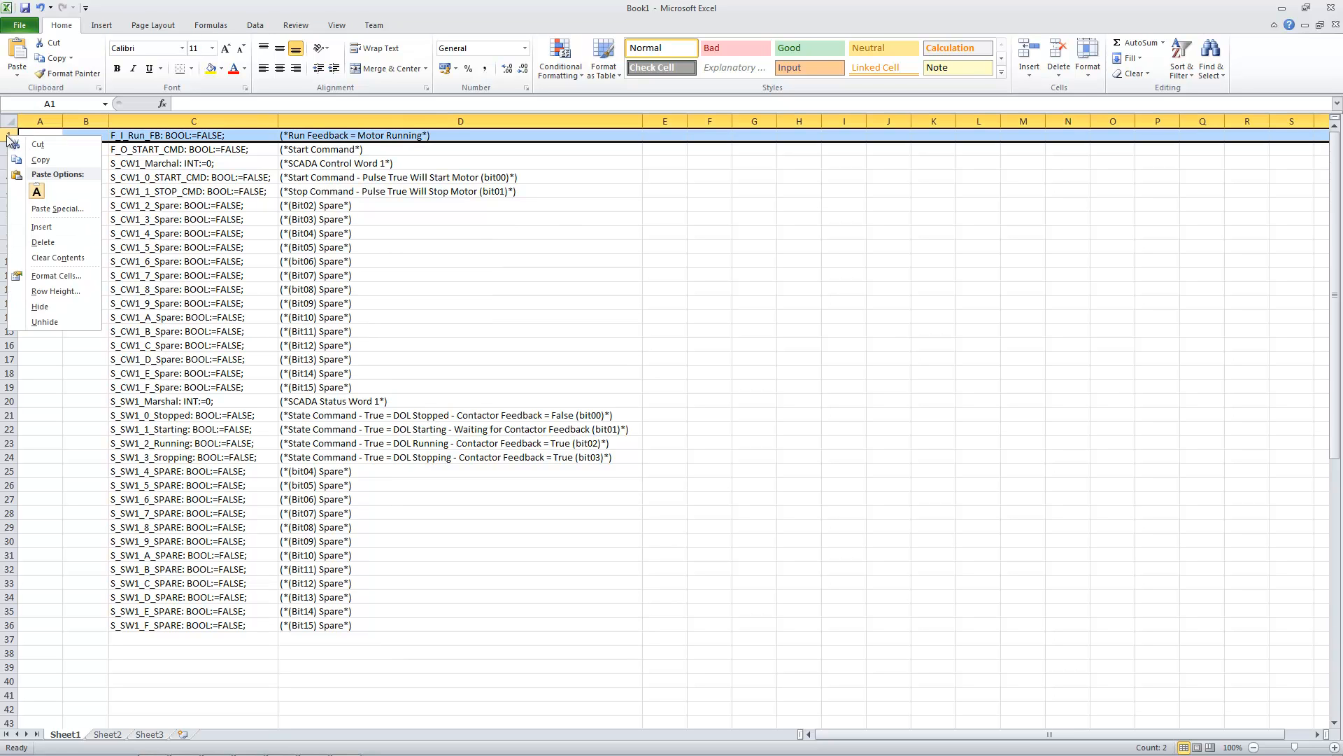
{"action": "left_click", "coordinate": [35, 220]}
{"action": "left_click", "coordinate": [83, 164]}
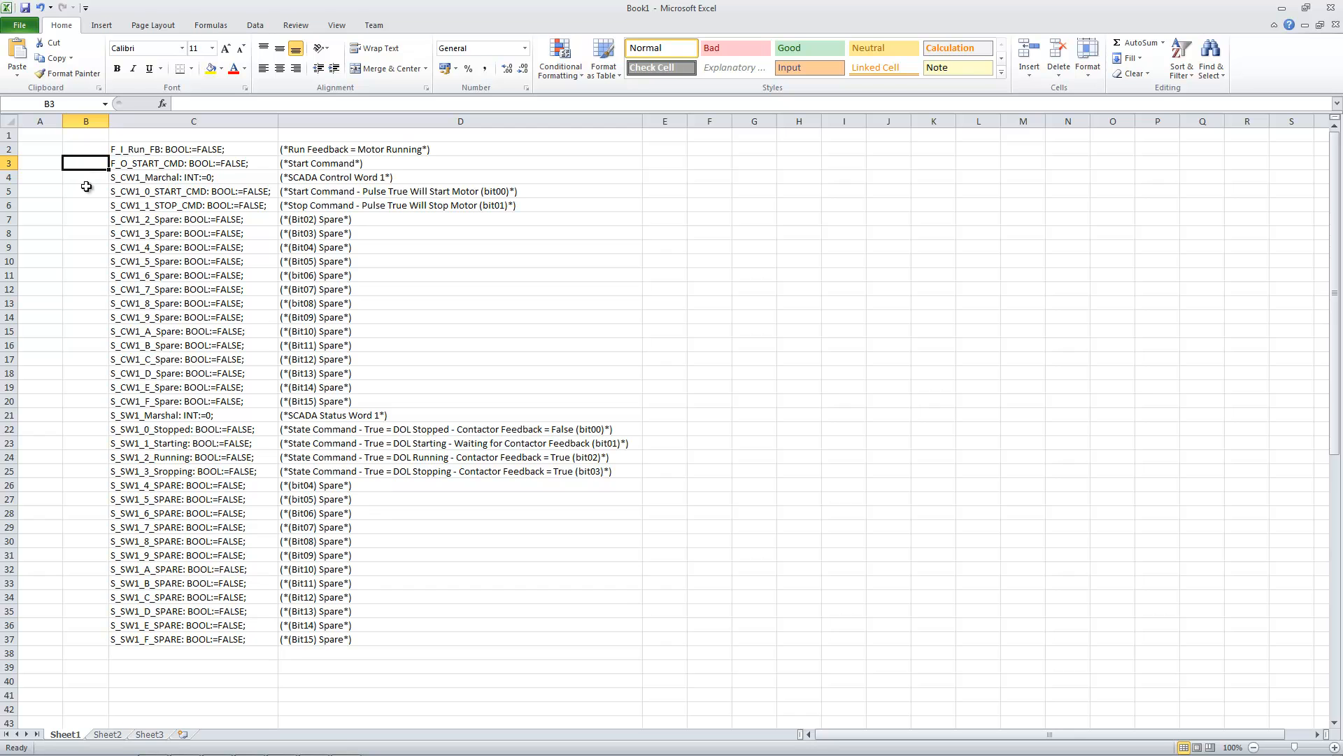
{"action": "left_click_drag", "start_coordinate": [56, 138], "coordinate": [396, 130]}
- Switch to Windows Explorer and open the Data (D:) drive
{"action": "mouse_move", "coordinate": [194, 747]}
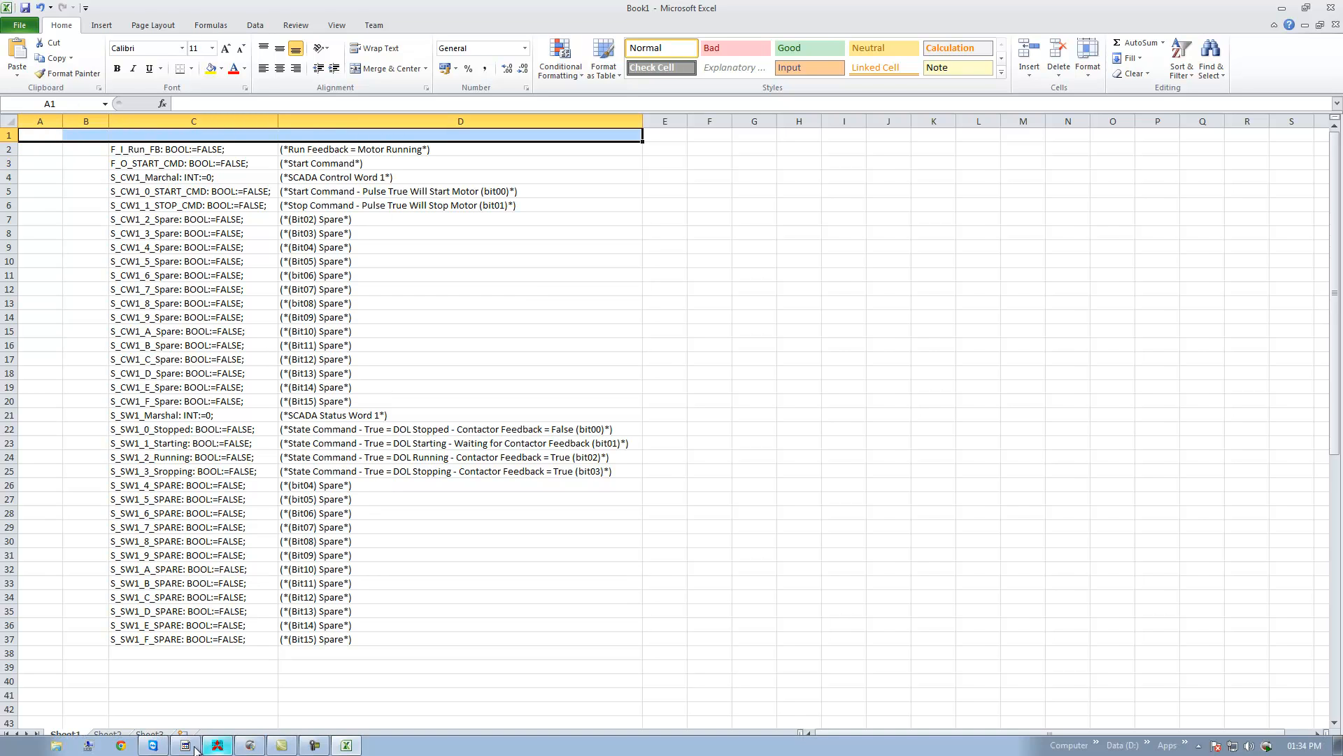
{"action": "left_click", "coordinate": [56, 745]}
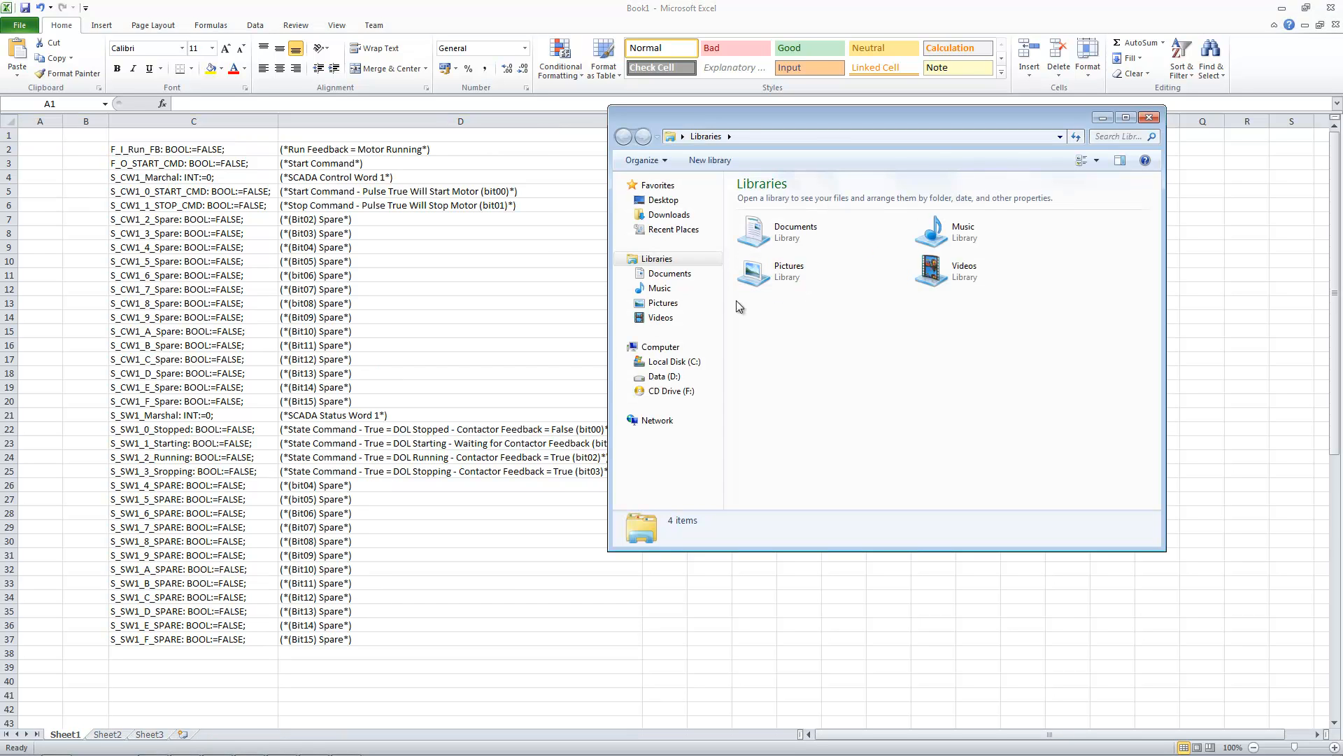
{"action": "left_click", "coordinate": [670, 376]}
{"action": "double_click", "coordinate": [775, 201]}
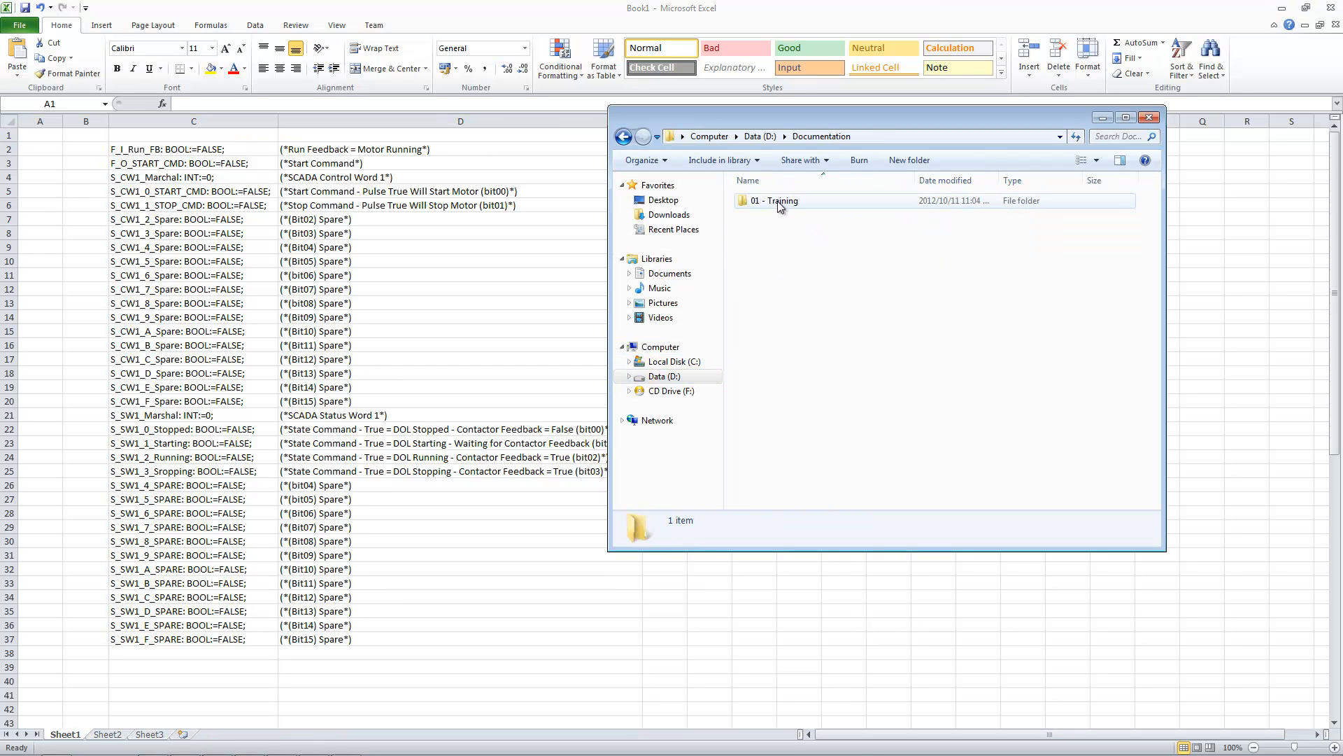
{"action": "double_click", "coordinate": [775, 202]}
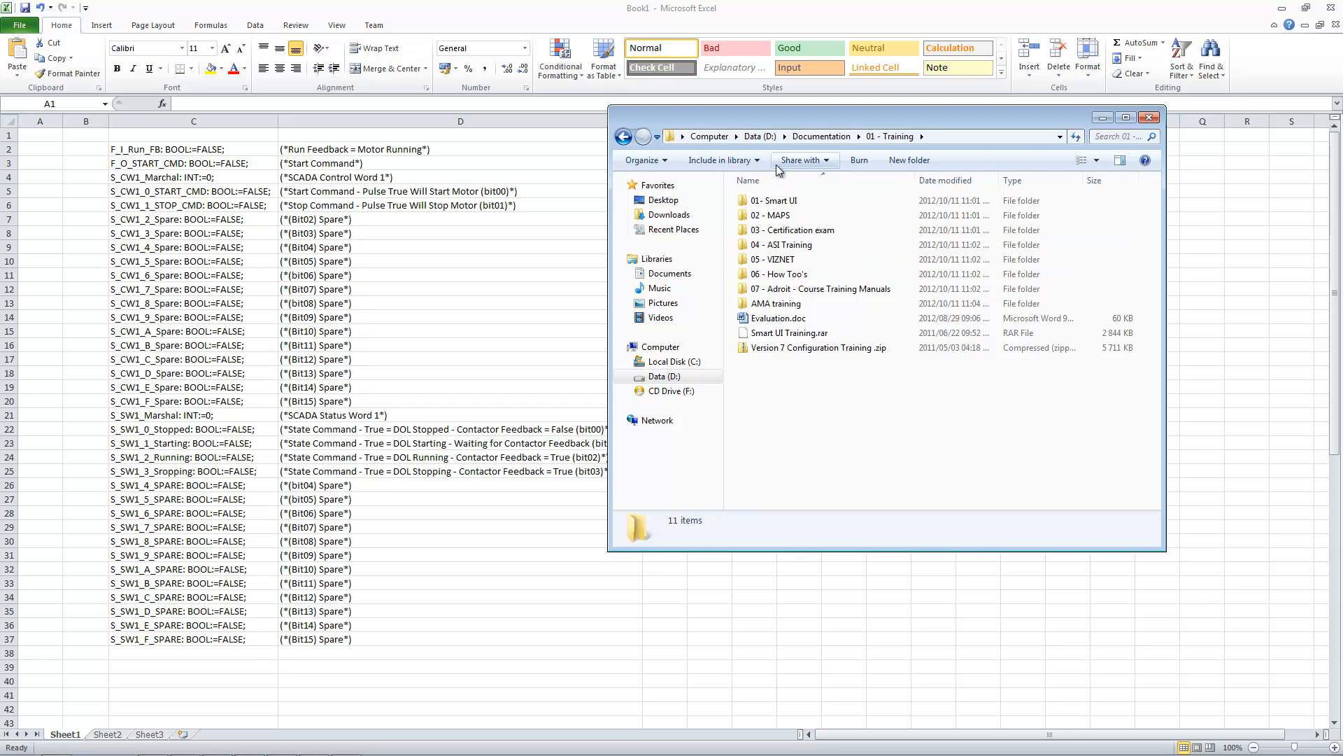
{"action": "left_click", "coordinate": [761, 136]}
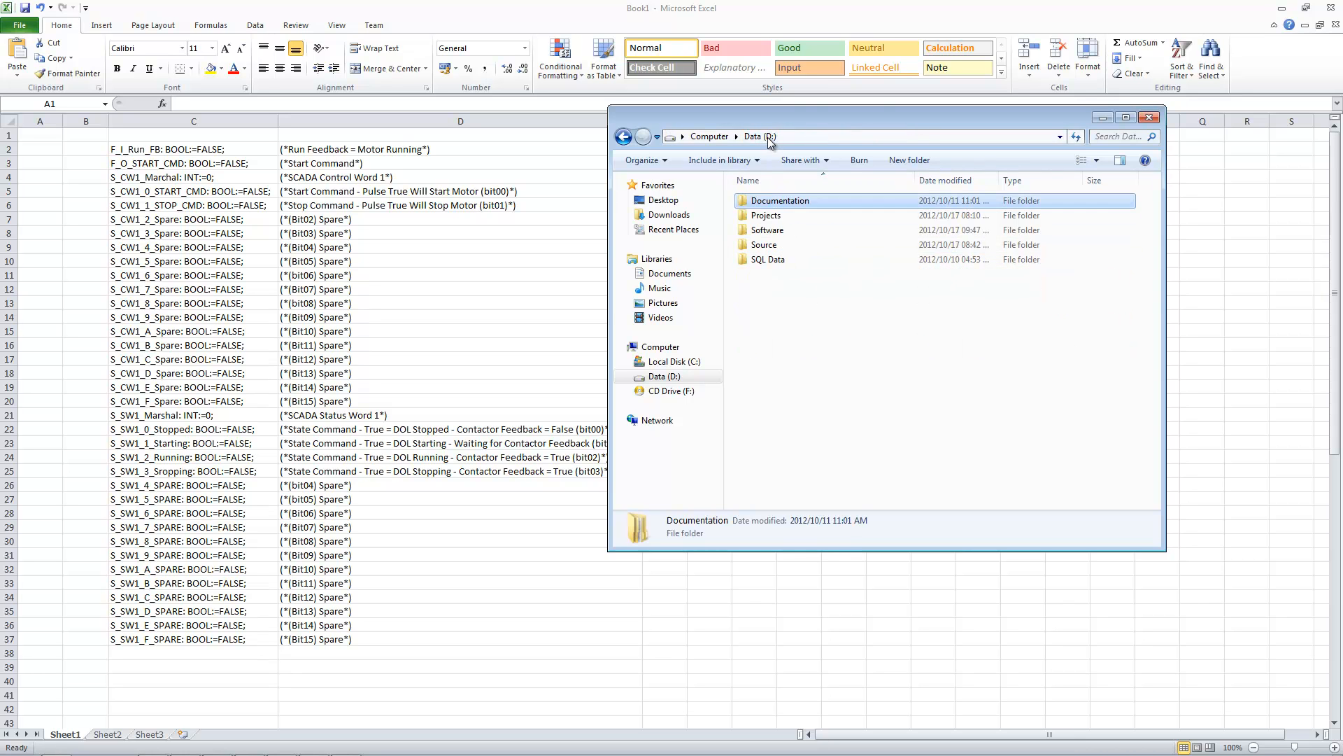
- Open AI_A_v2_0.xls from Projects, Online Training, New MAPS Templates, 01 - Documentation on the D: drive
{"action": "left_click", "coordinate": [775, 217]}
{"action": "double_click", "coordinate": [775, 218]}
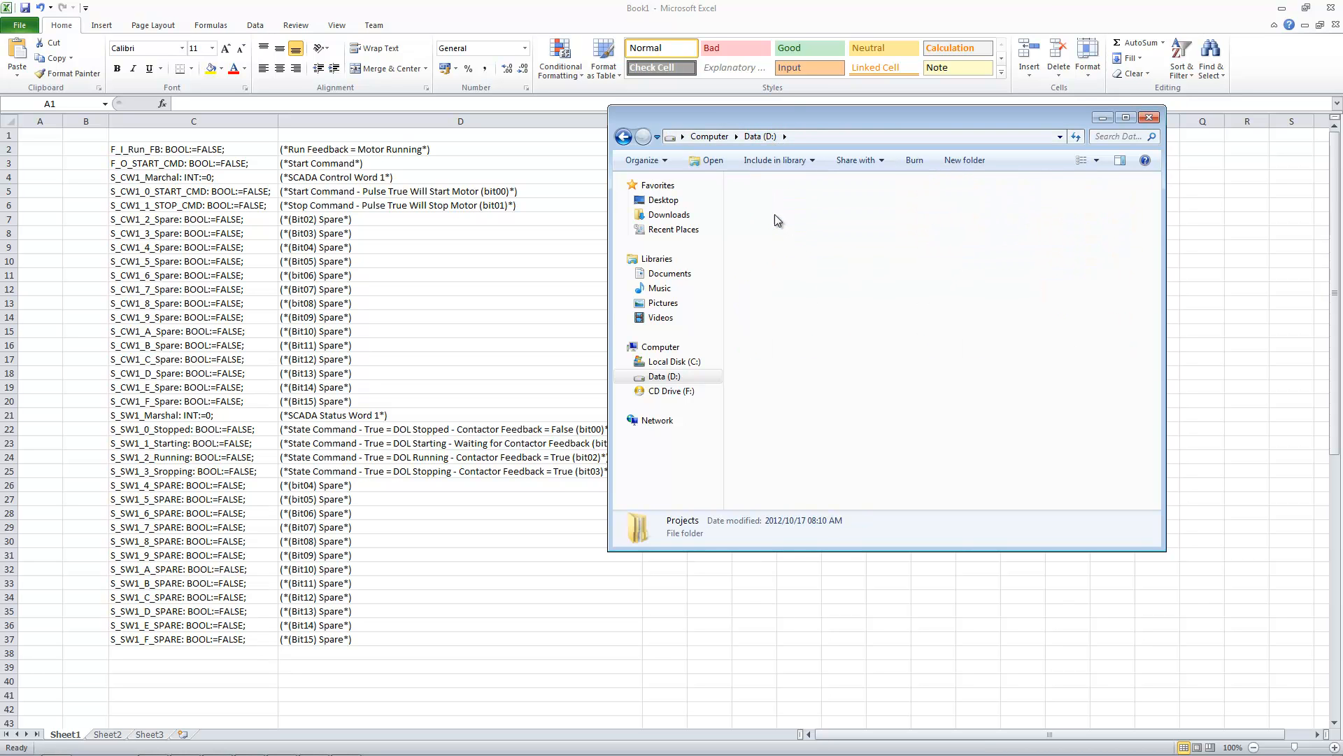
{"action": "double_click", "coordinate": [774, 202]}
{"action": "left_click", "coordinate": [776, 203]}
{"action": "double_click", "coordinate": [775, 203]}
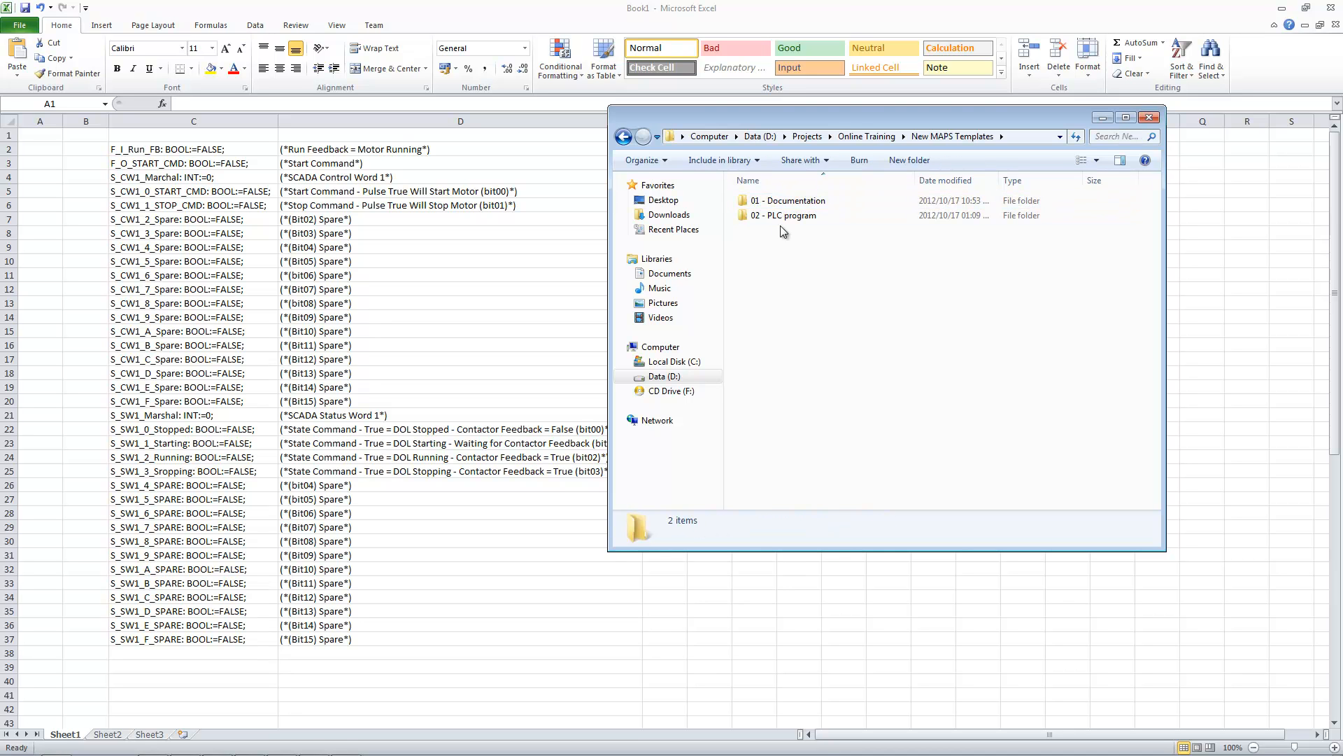
{"action": "double_click", "coordinate": [777, 203]}
{"action": "double_click", "coordinate": [776, 215]}
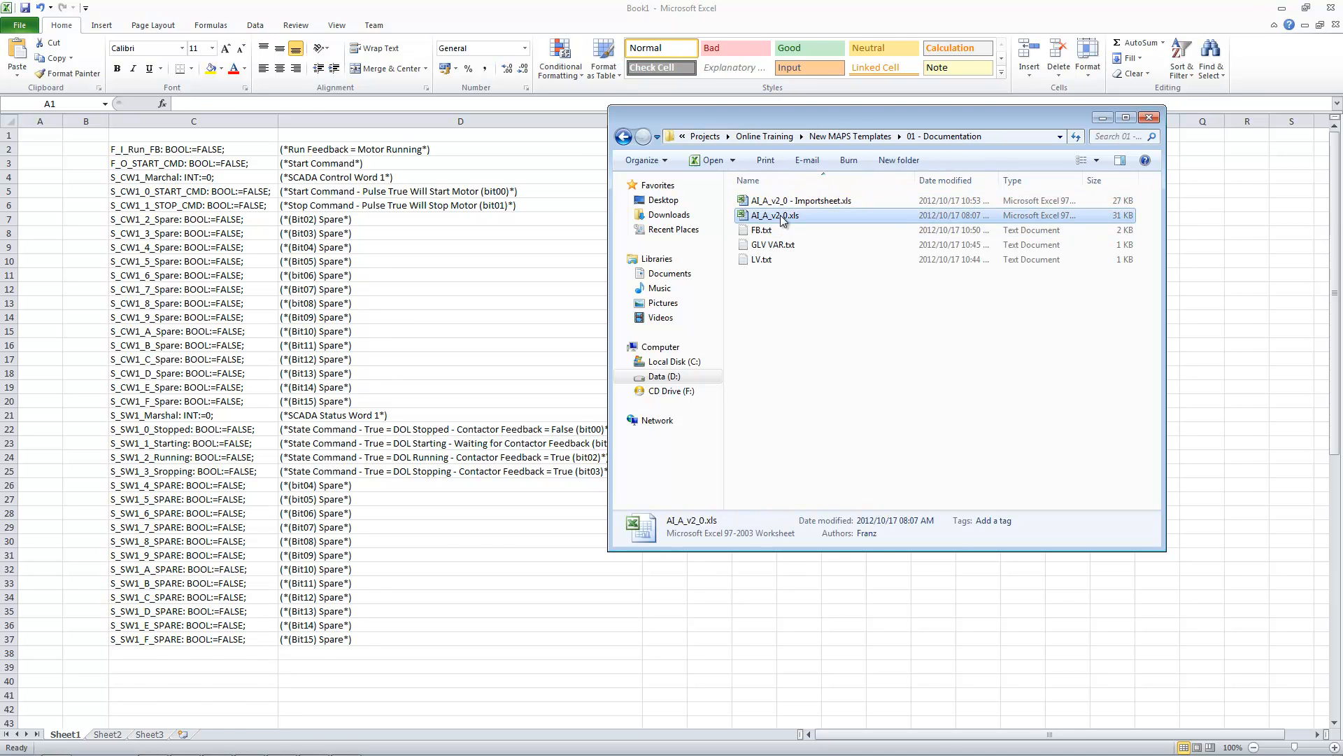
- Copy the SCADA, TSID, PLC and COMMENT headings from A1:D1 of AI_A_v2_0.xls into row 1 of Book1
{"action": "left_click_drag", "start_coordinate": [59, 136], "coordinate": [439, 137]}
{"action": "key", "text": "ctrl+c"}
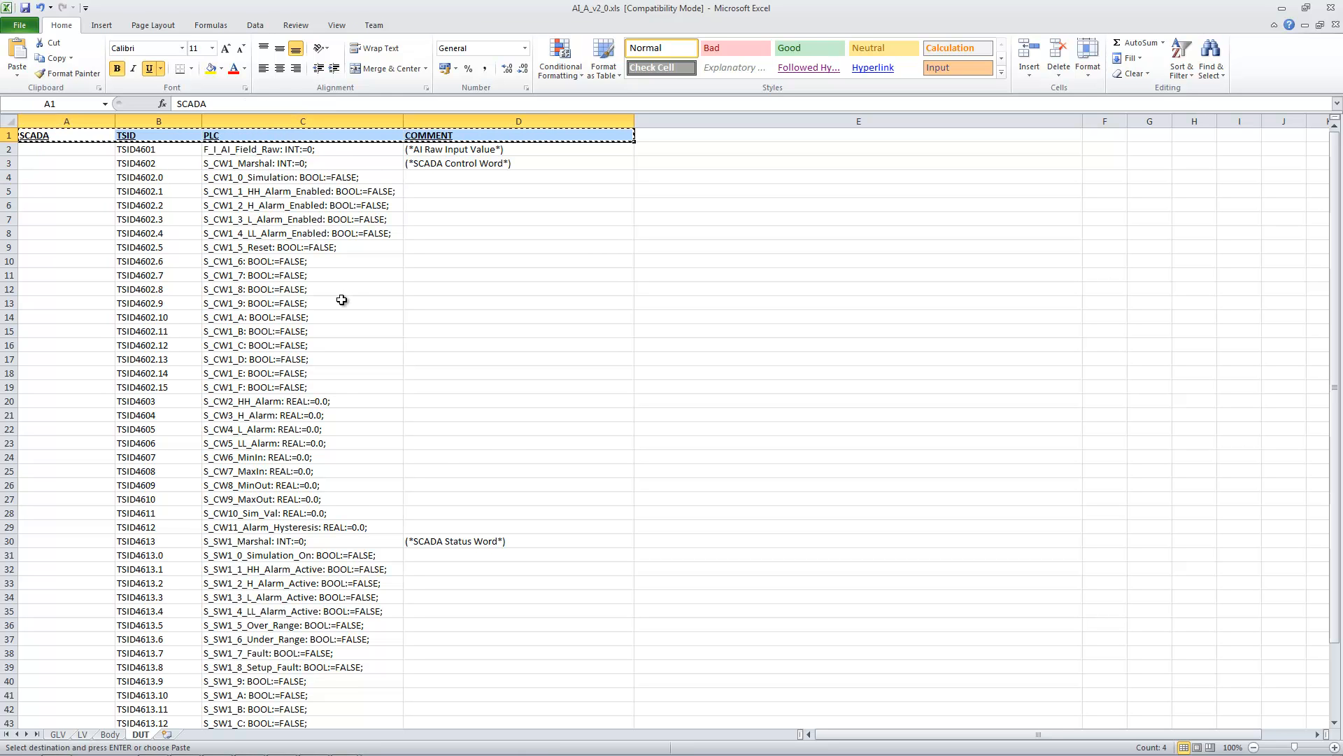
{"action": "key", "text": "alt+Tab"}
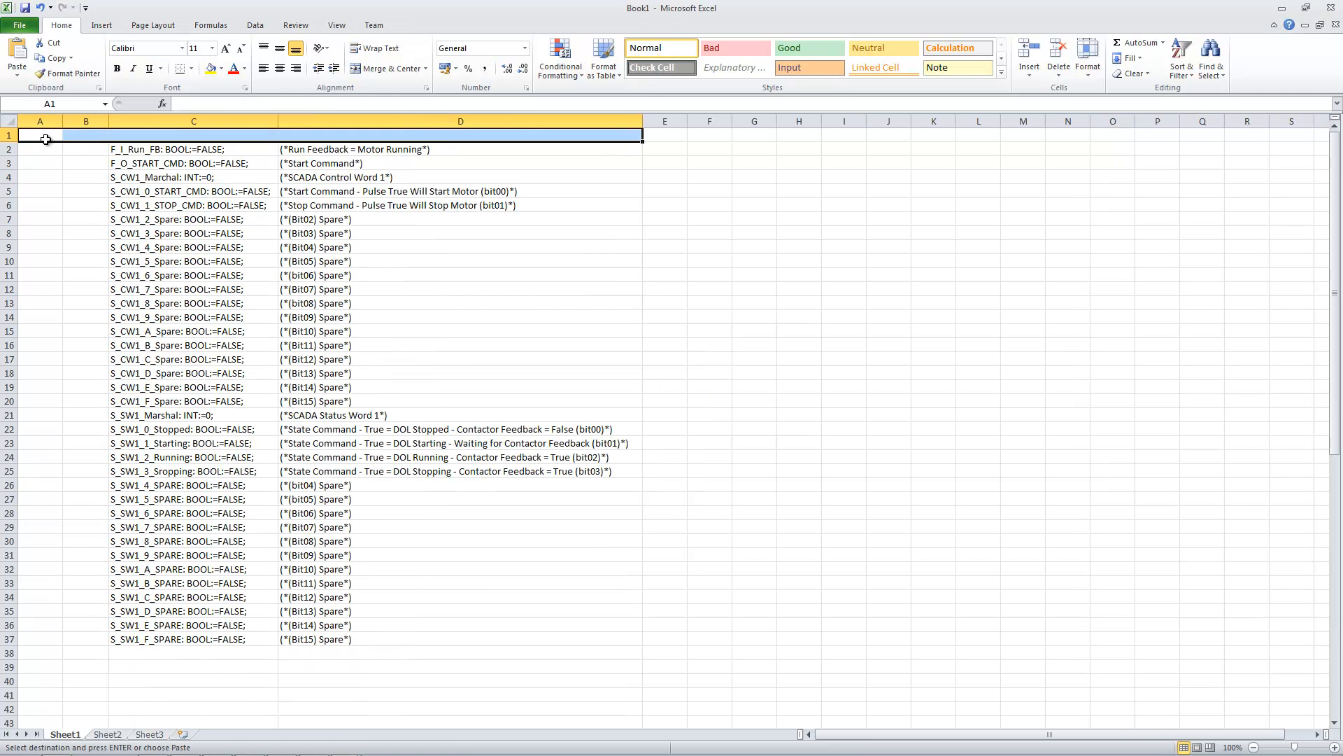
{"action": "left_click", "coordinate": [47, 137]}
{"action": "key", "text": "ctrl+v"}
{"action": "left_click", "coordinate": [73, 176]}
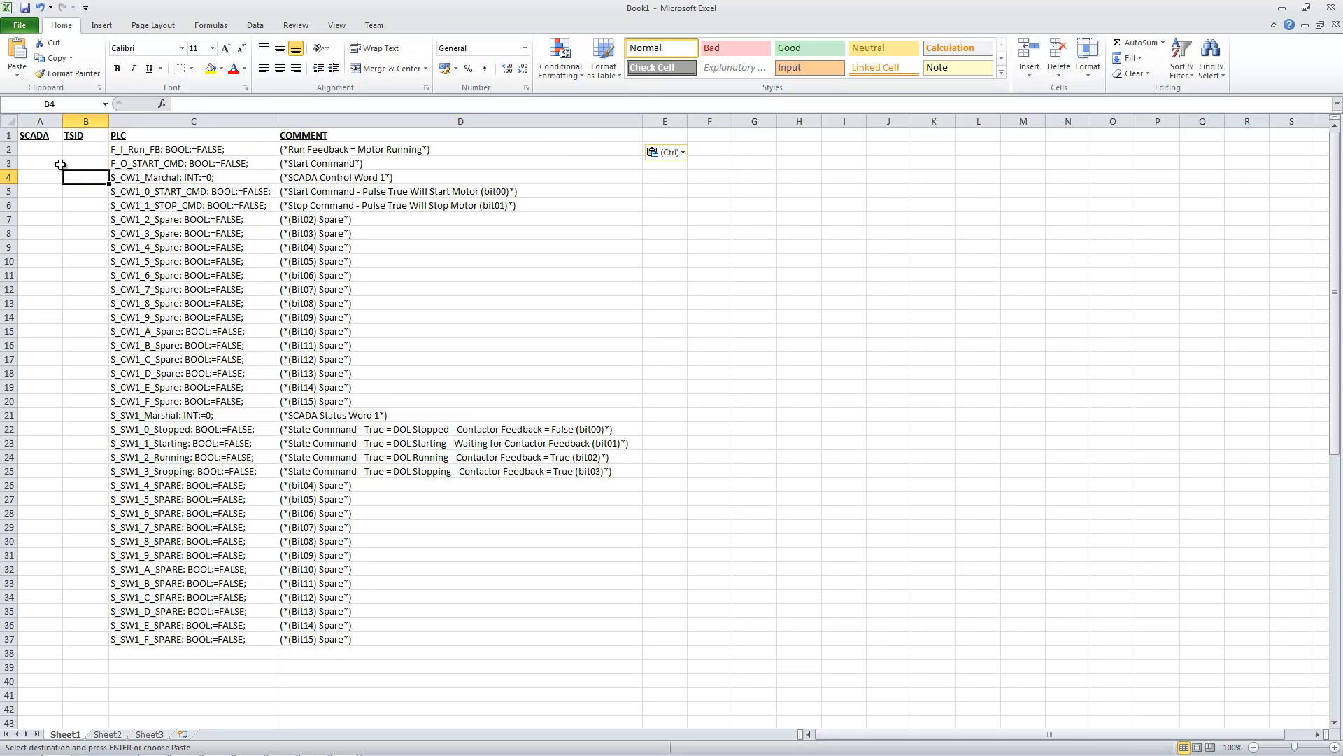
{"action": "left_click", "coordinate": [86, 137]}
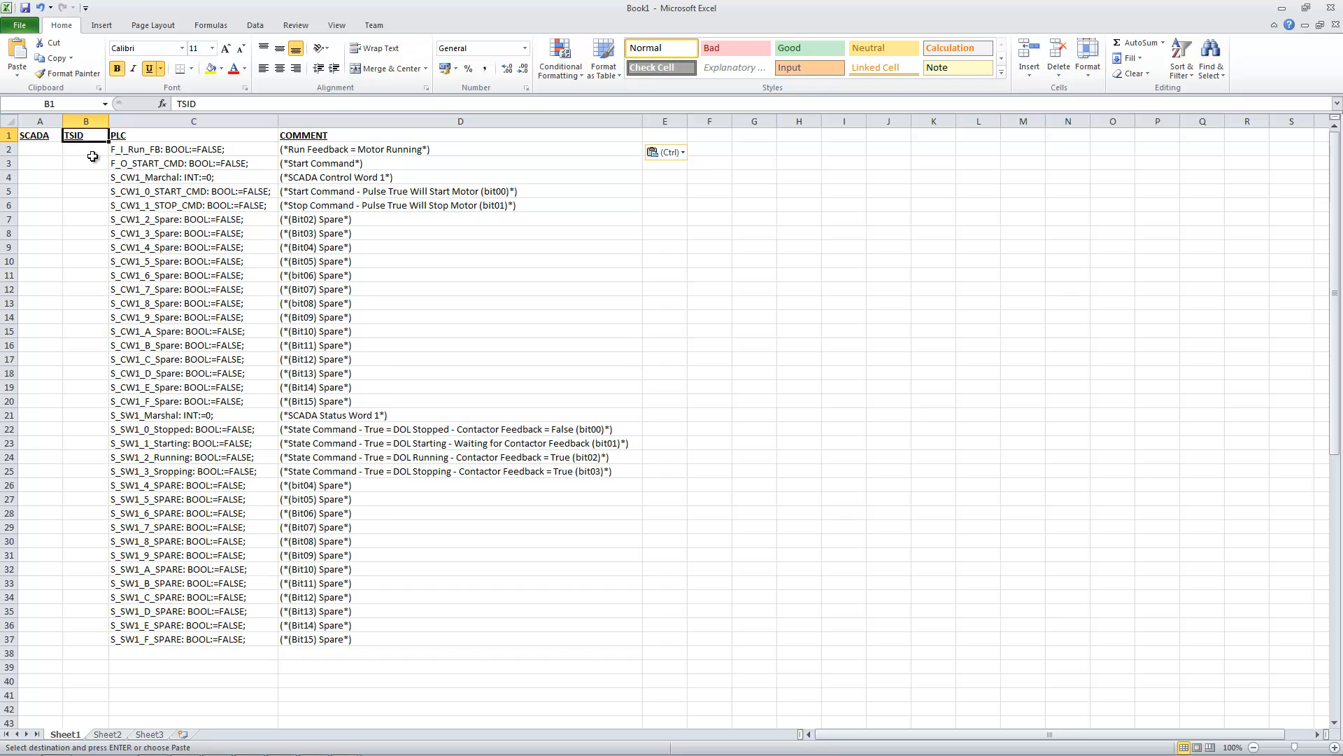
{"action": "left_click", "coordinate": [148, 137]}
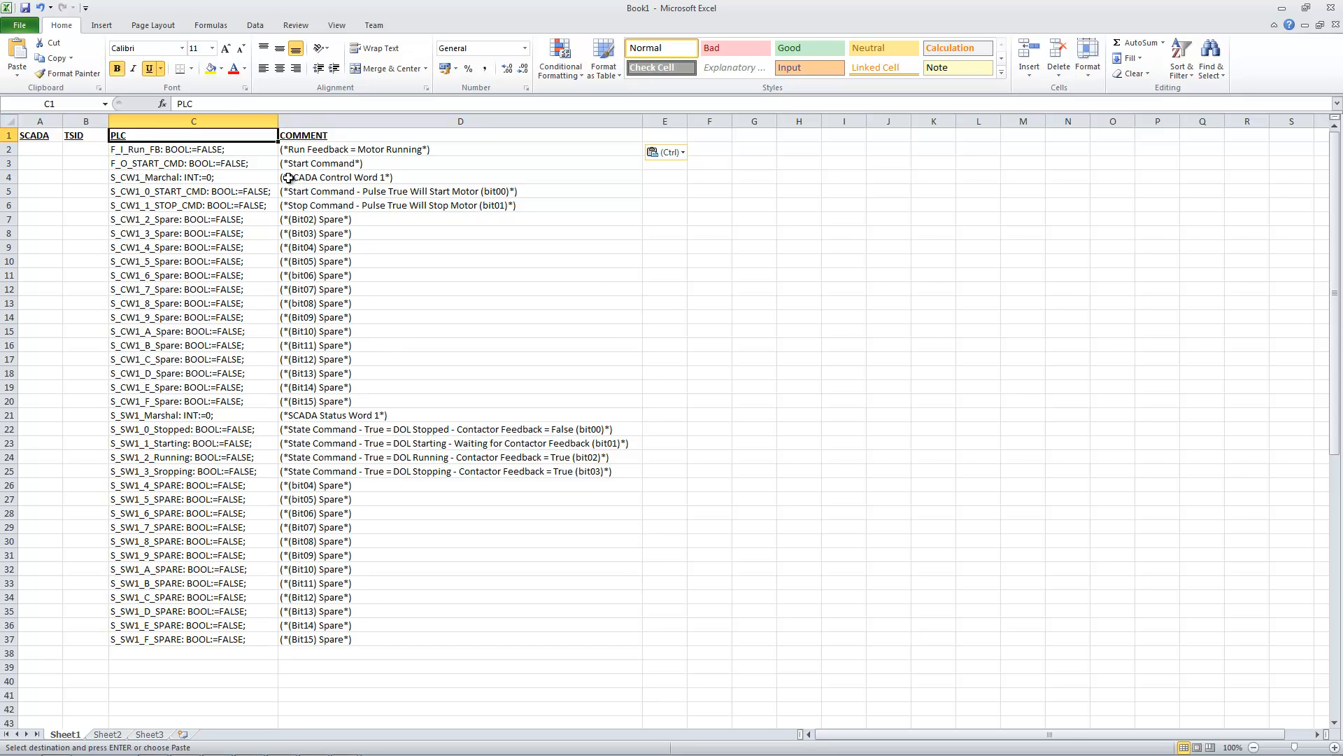
{"action": "left_click", "coordinate": [314, 134]}
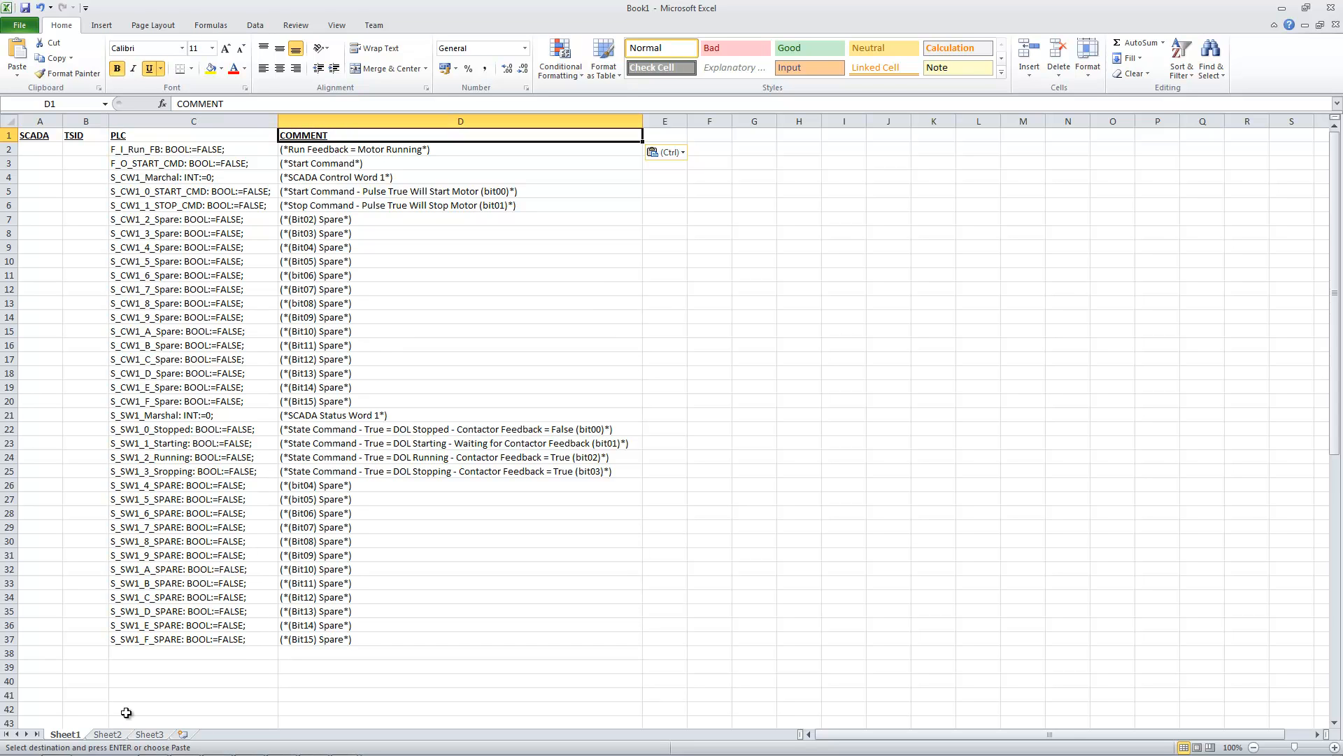
- Rename the Sheet1 worksheet as DUT
{"action": "right_click", "coordinate": [71, 740]}
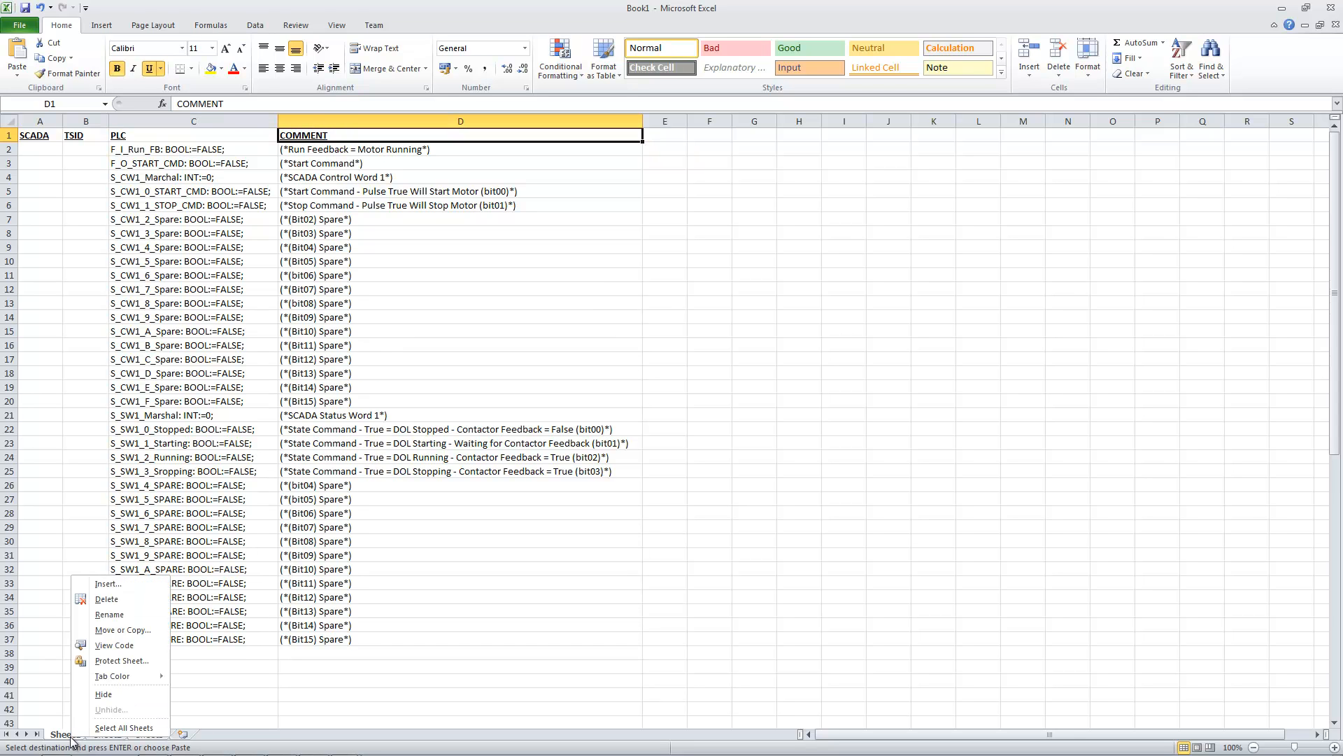
{"action": "left_click", "coordinate": [110, 615]}
{"action": "type", "text": "DUT"}
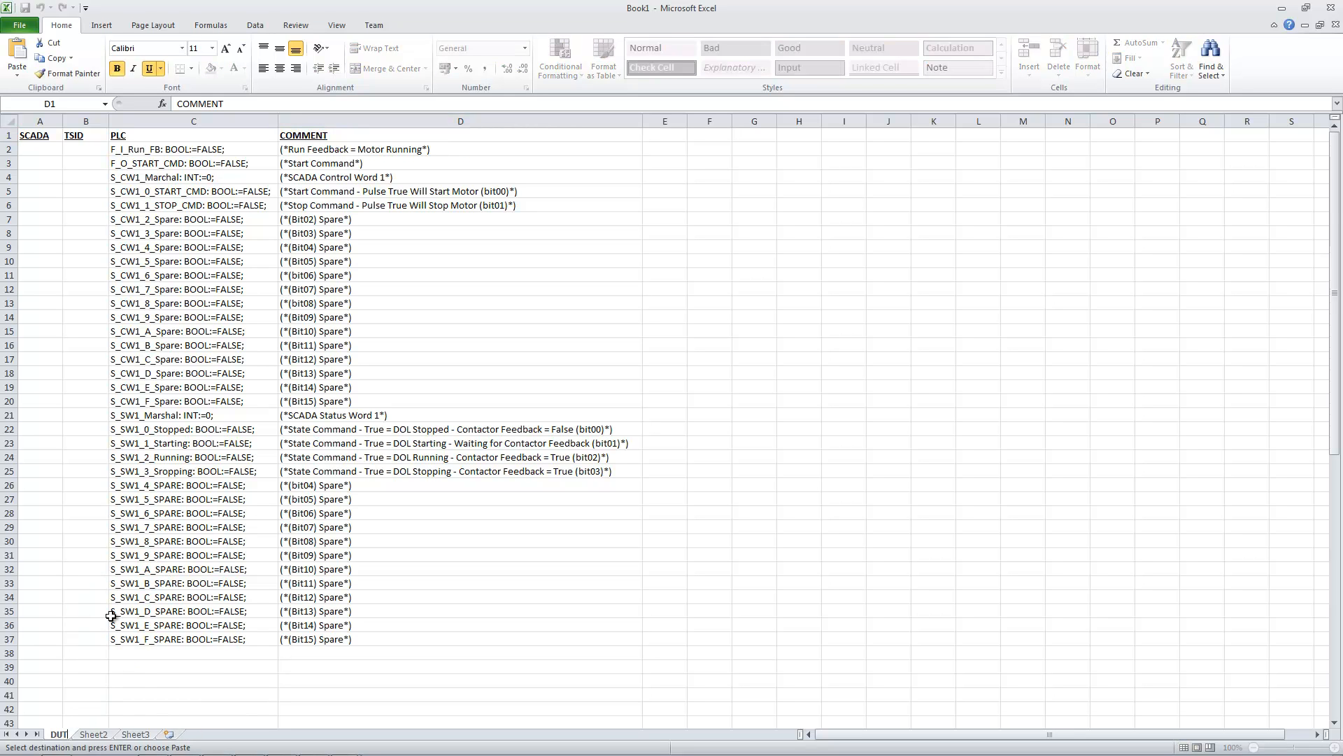
{"action": "left_click", "coordinate": [89, 653]}
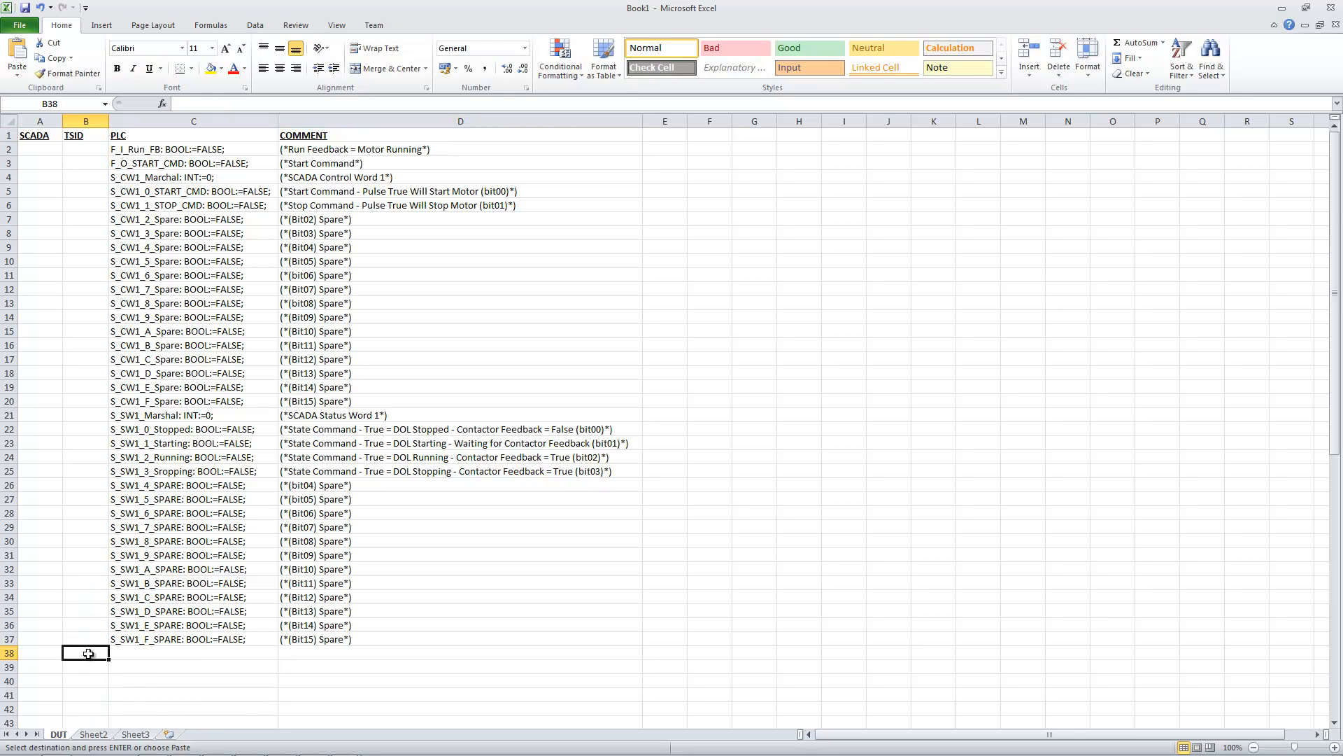
- Rename the Sheet2 worksheet as GLV
{"action": "left_click", "coordinate": [103, 735]}
{"action": "right_click", "coordinate": [104, 734]}
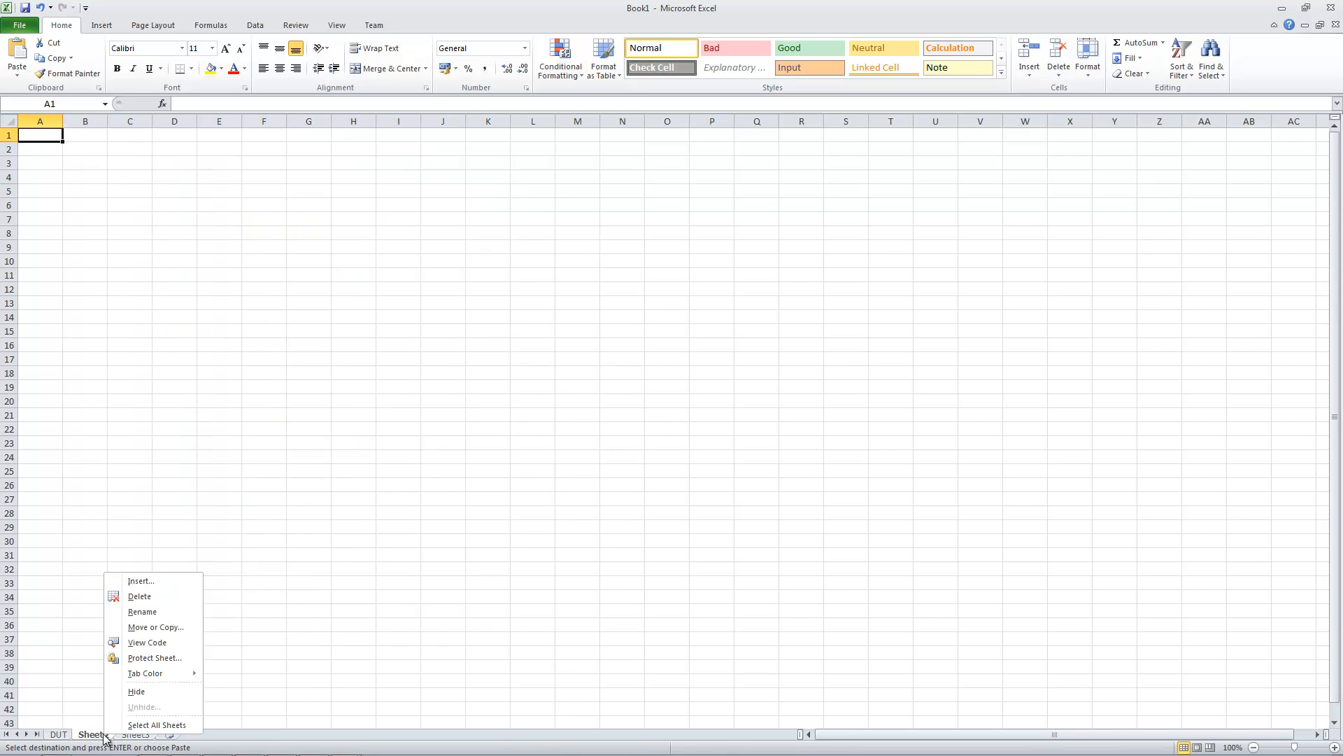
{"action": "left_click", "coordinate": [139, 613]}
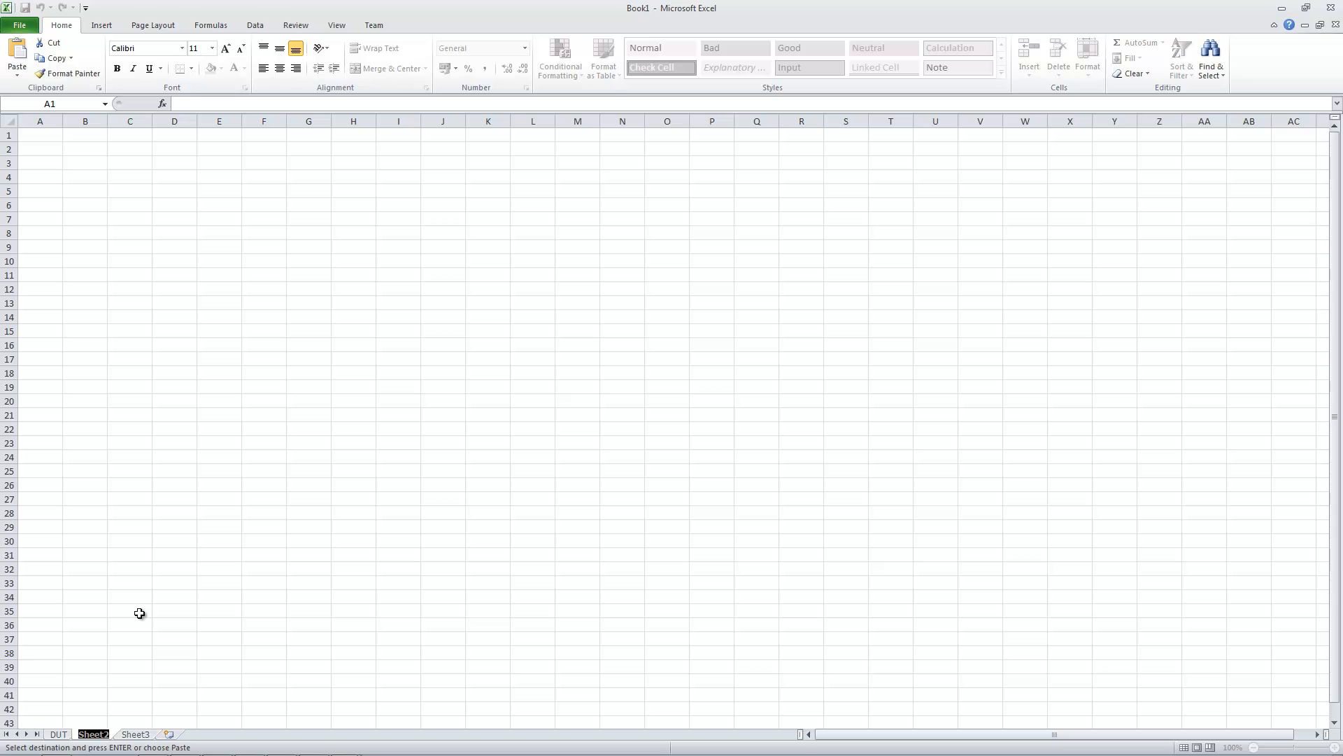
{"action": "type", "text": "GLV"}
- Rename the Sheet3 worksheet as LV
{"action": "left_click", "coordinate": [120, 734]}
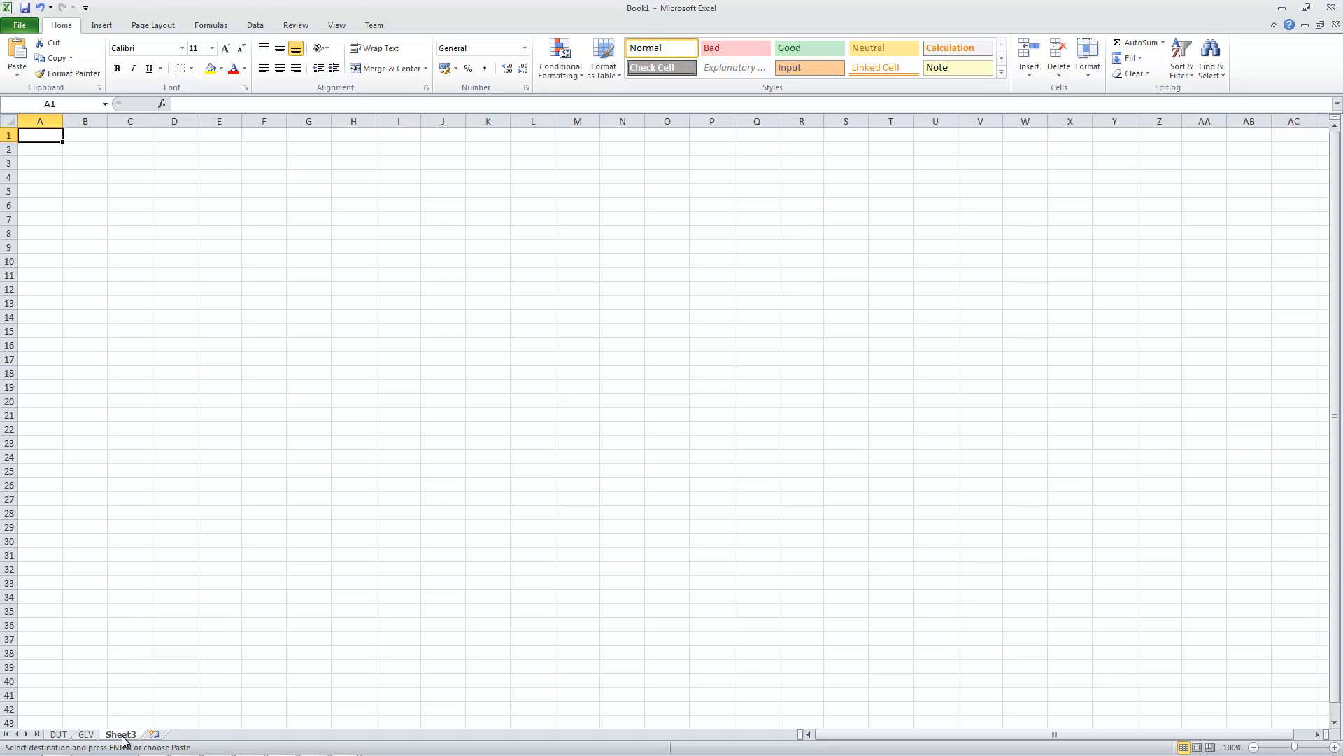
{"action": "right_click", "coordinate": [124, 735]}
{"action": "left_click", "coordinate": [170, 613]}
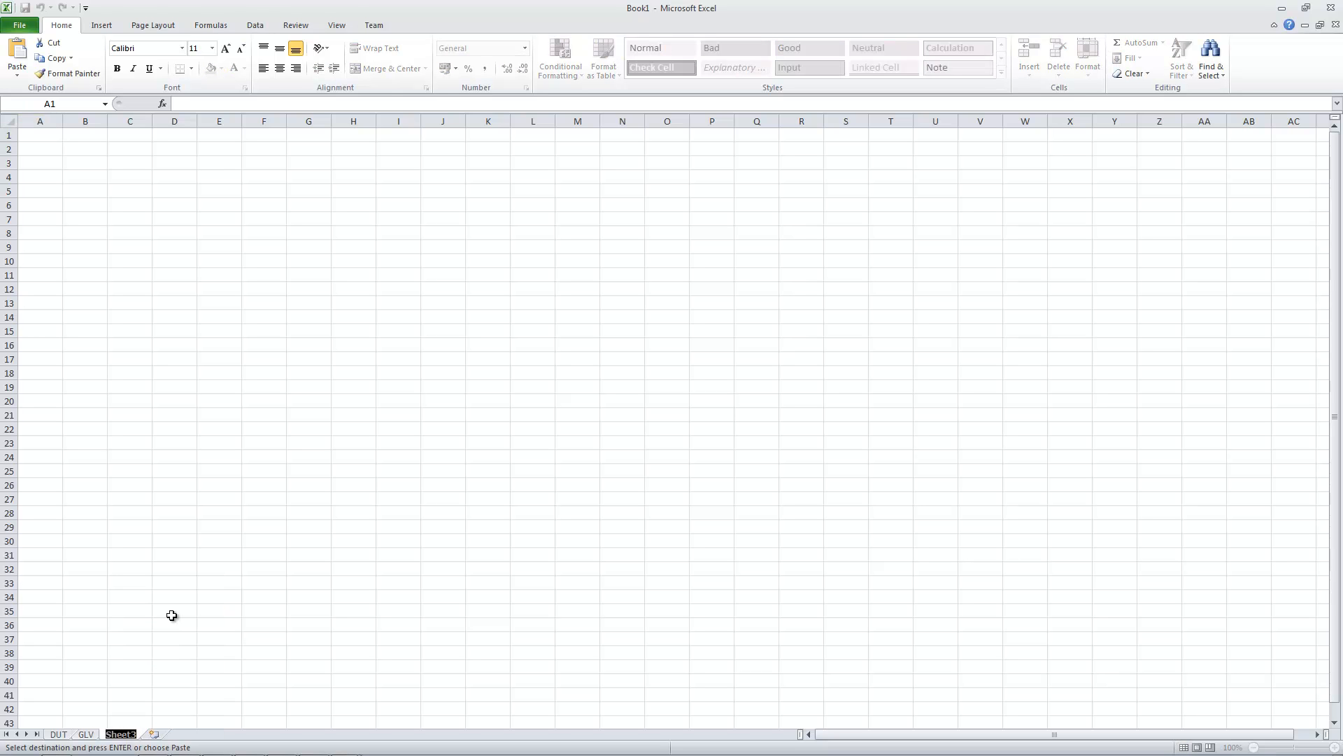
{"action": "type", "text": "LV"}
{"action": "key", "text": "Return"}
- Add a fourth worksheet named FB, and return to the GLV sheet
{"action": "left_click", "coordinate": [135, 737]}
{"action": "right_click", "coordinate": [142, 734]}
{"action": "left_click", "coordinate": [176, 611]}
{"action": "type", "text": "FB"}
{"action": "left_click", "coordinate": [176, 612]}
{"action": "left_click", "coordinate": [86, 734]}
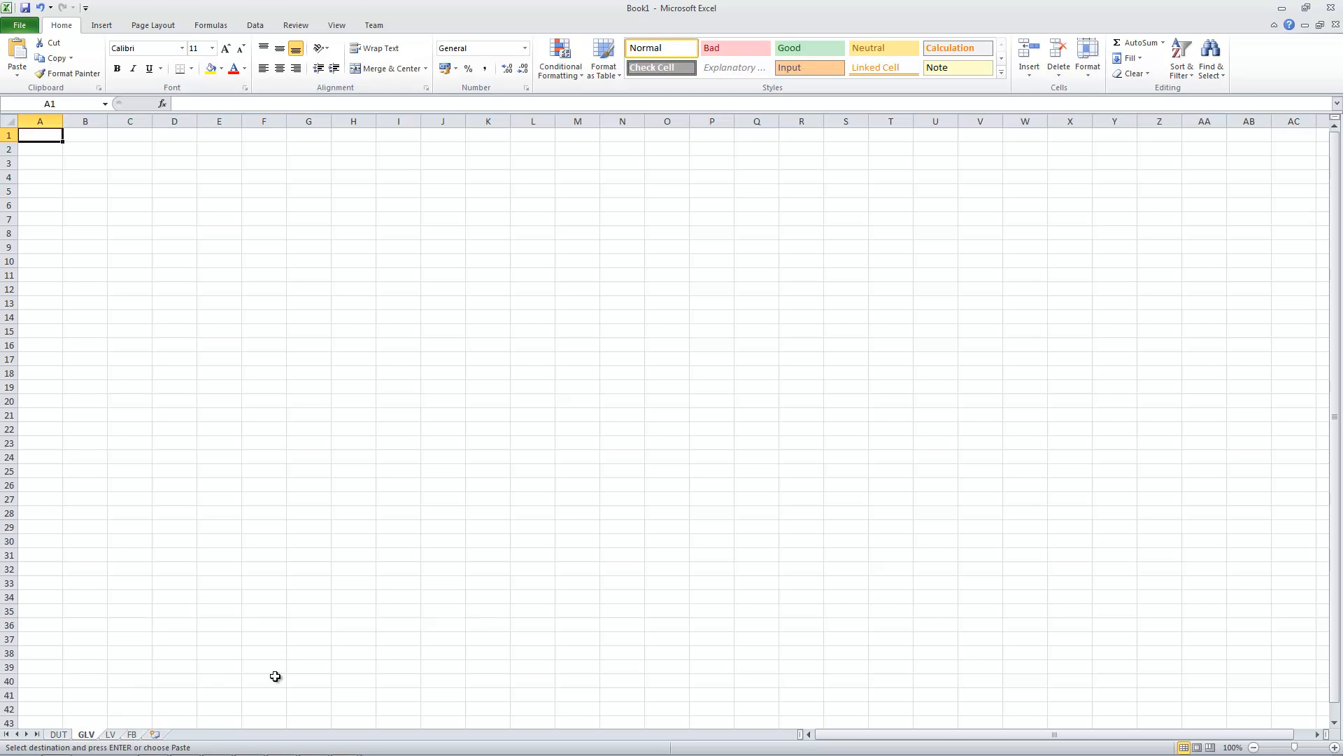
- Switch to GX IEC Developer, close SampleStart_DUT, and copy the DATA_START1 row from the project's Global_Vars list
{"action": "mouse_move", "coordinate": [293, 751]}
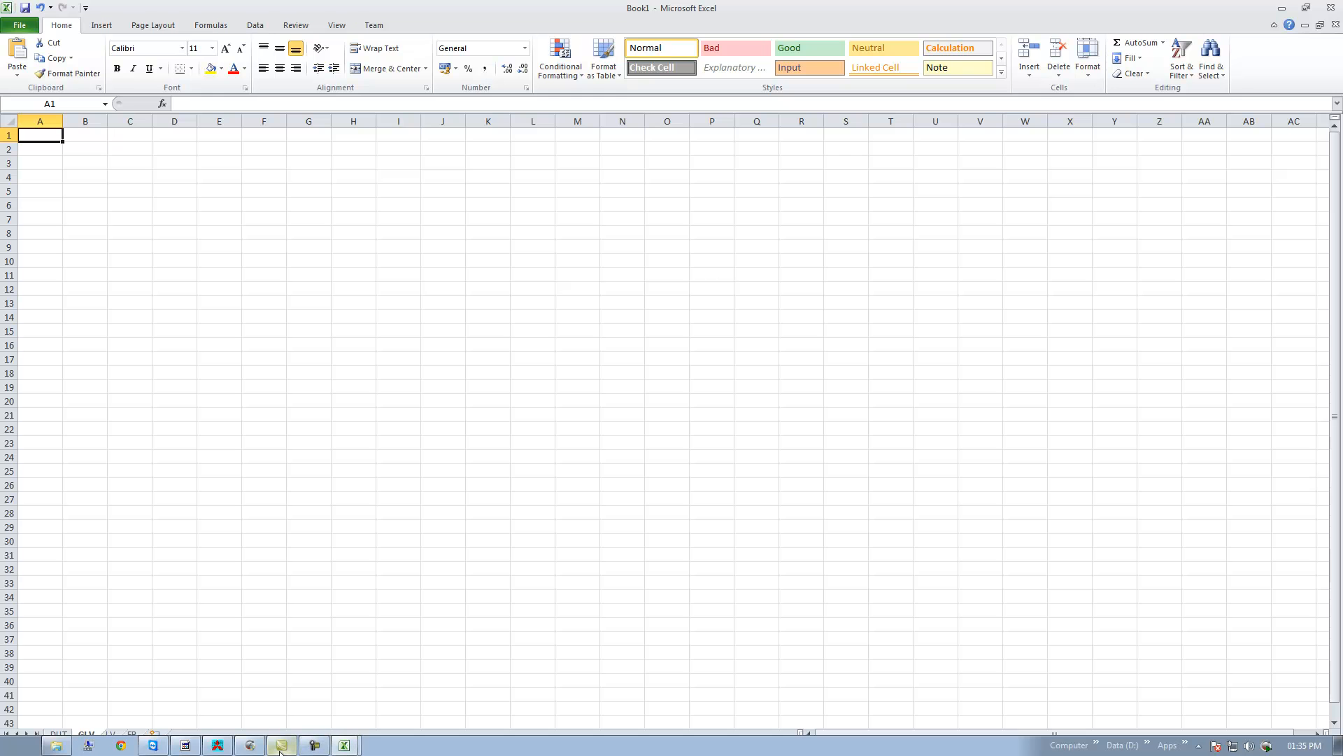
{"action": "left_click", "coordinate": [271, 750]}
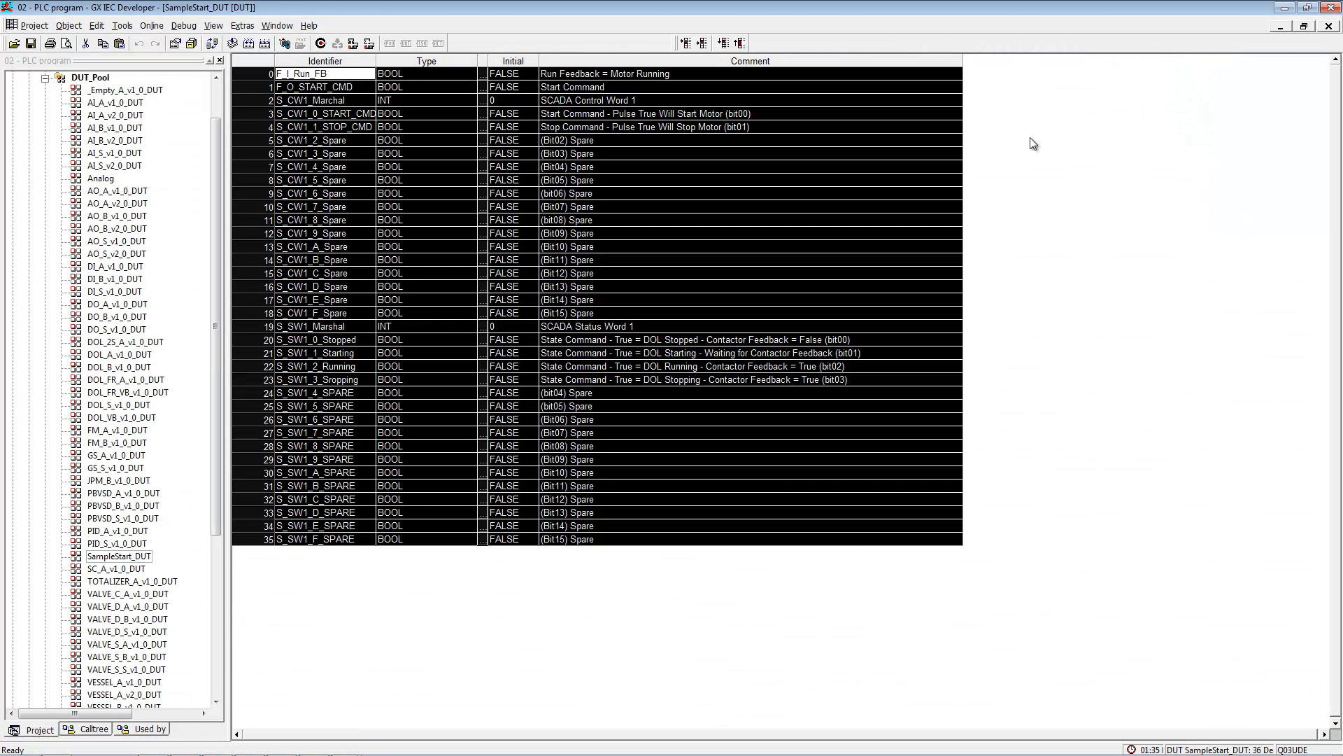
{"action": "left_click", "coordinate": [1327, 26]}
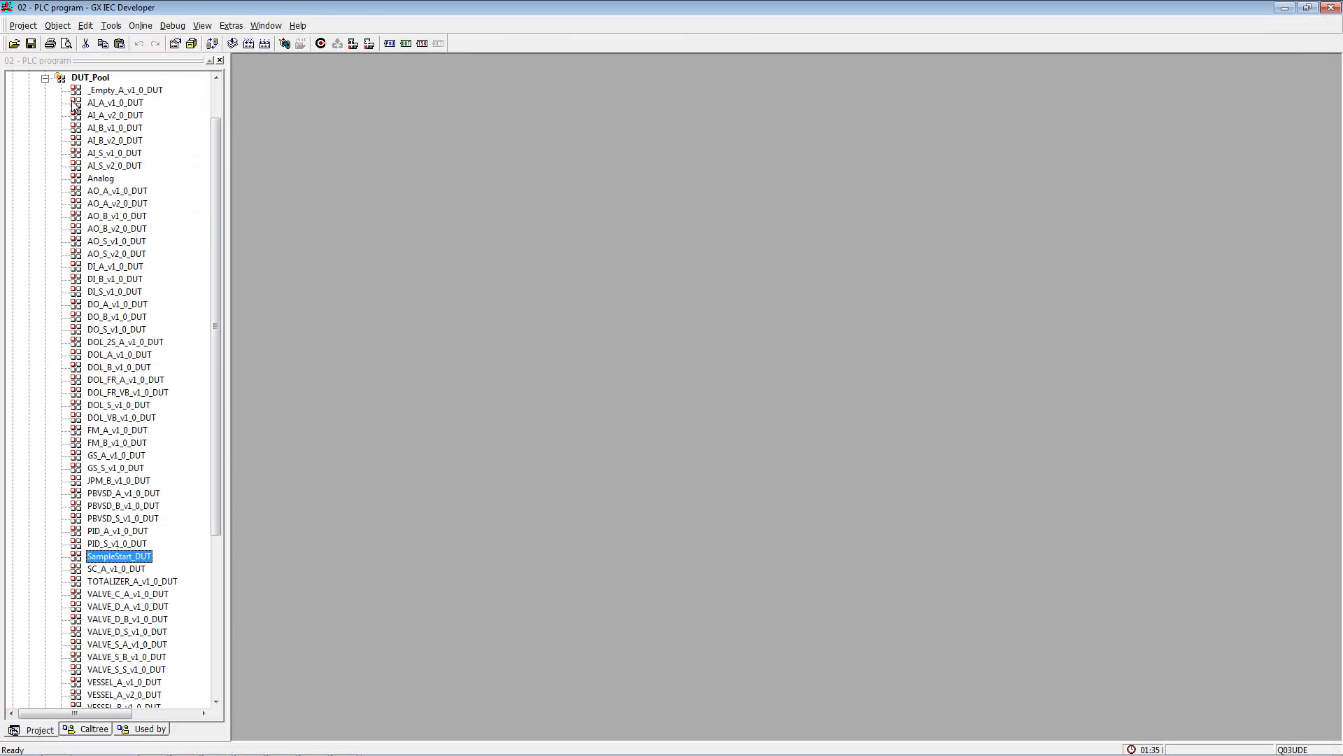
{"action": "left_click", "coordinate": [44, 79]}
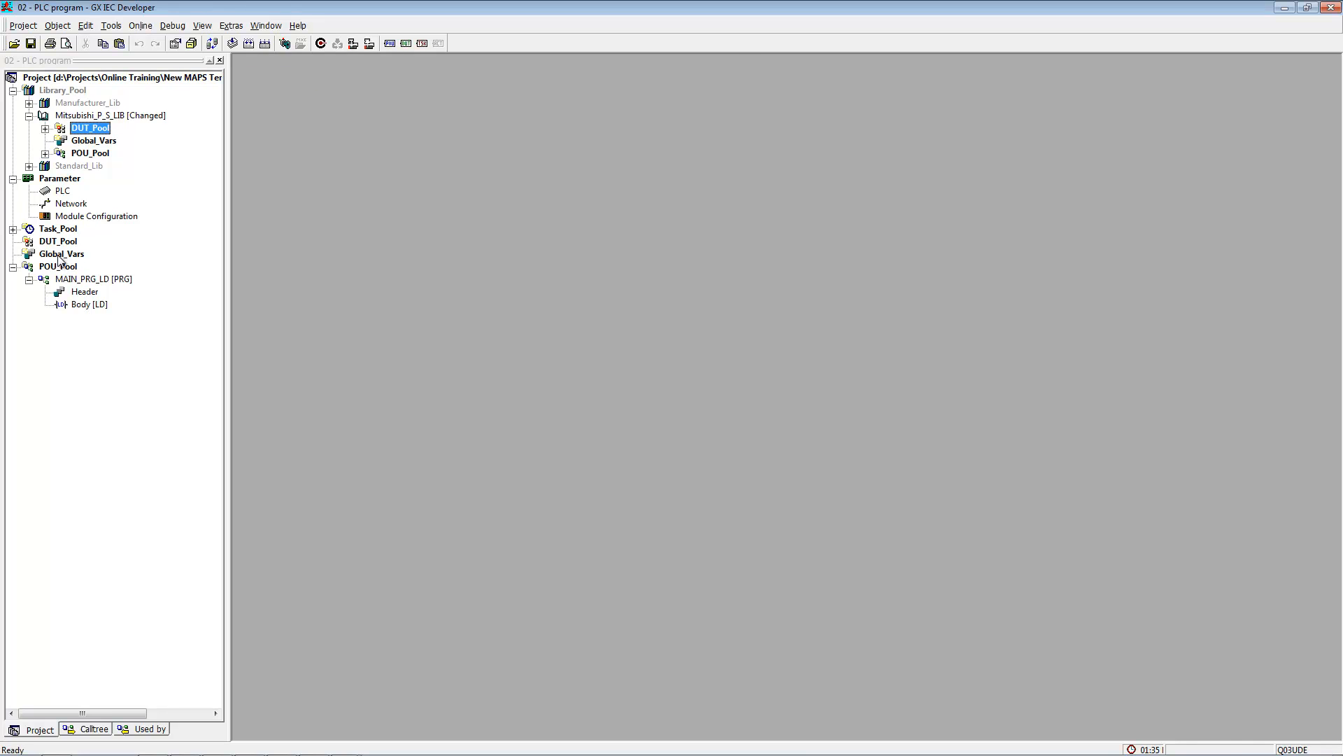
{"action": "double_click", "coordinate": [60, 255]}
{"action": "left_click", "coordinate": [256, 75]}
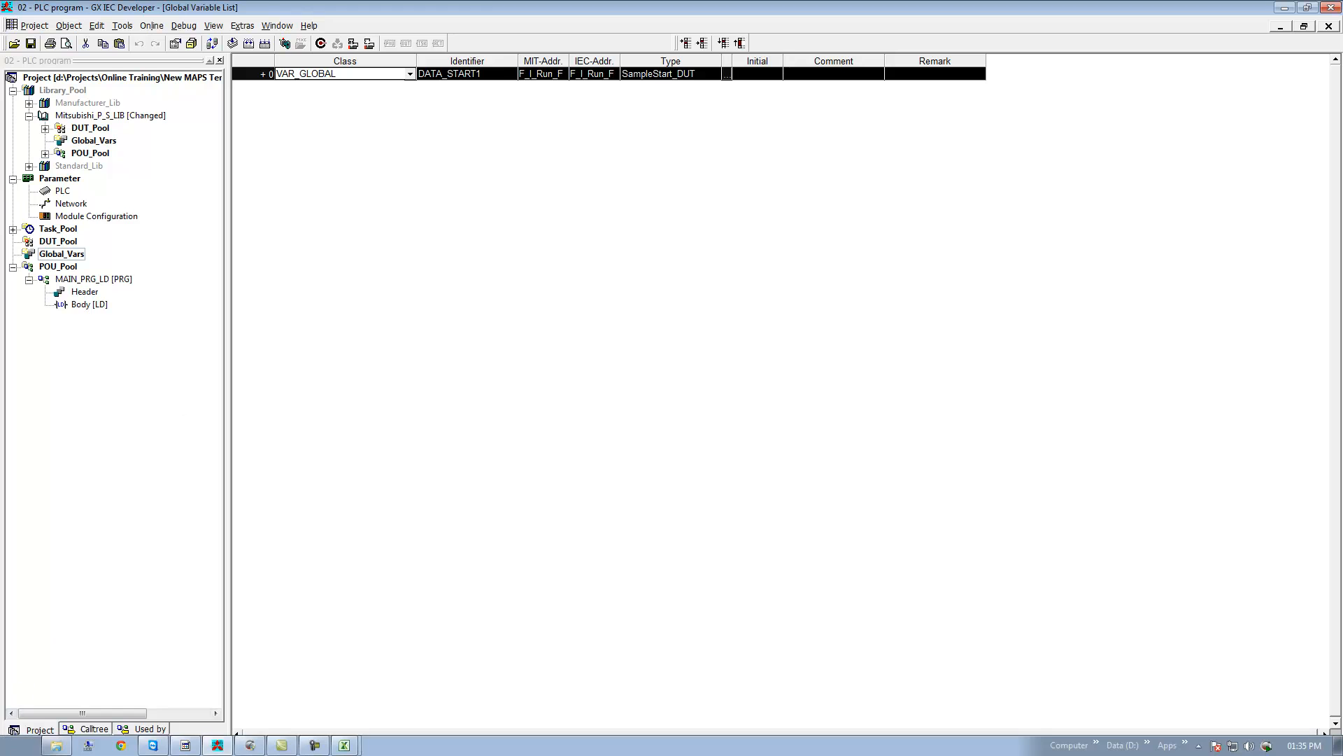
- Open Notepad and paste the copied DATA_START1 global variable declaration into the blank document
{"action": "left_click", "coordinate": [15, 746]}
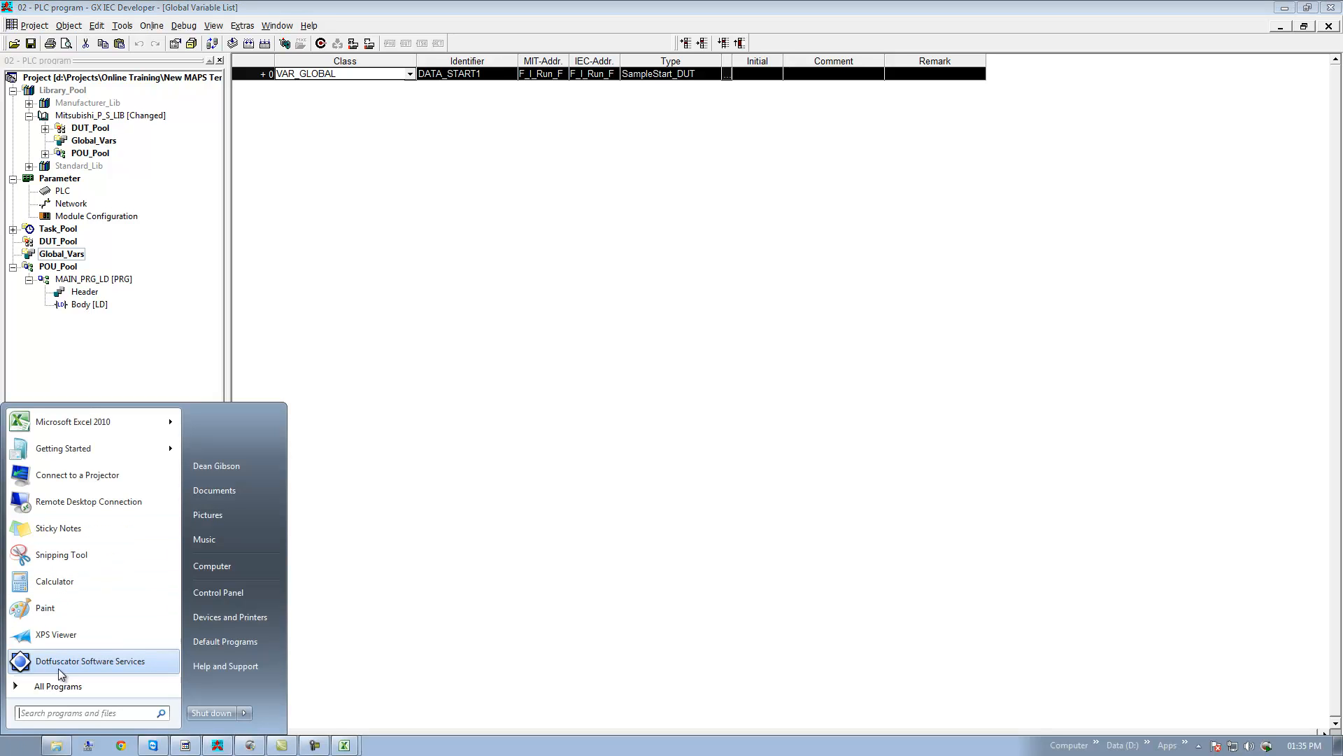
{"action": "left_click", "coordinate": [72, 714]}
{"action": "type", "text": "note"}
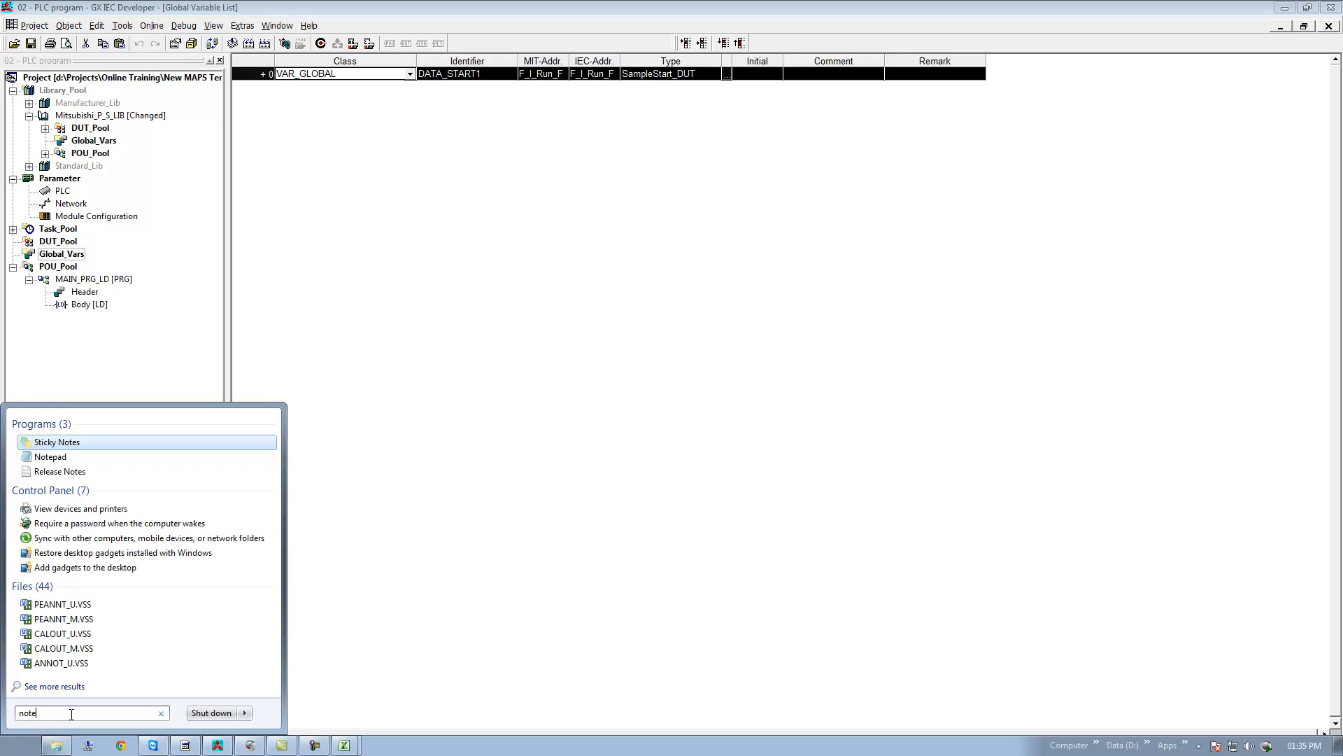
{"action": "key", "text": "Down"}
{"action": "key", "text": "Return"}
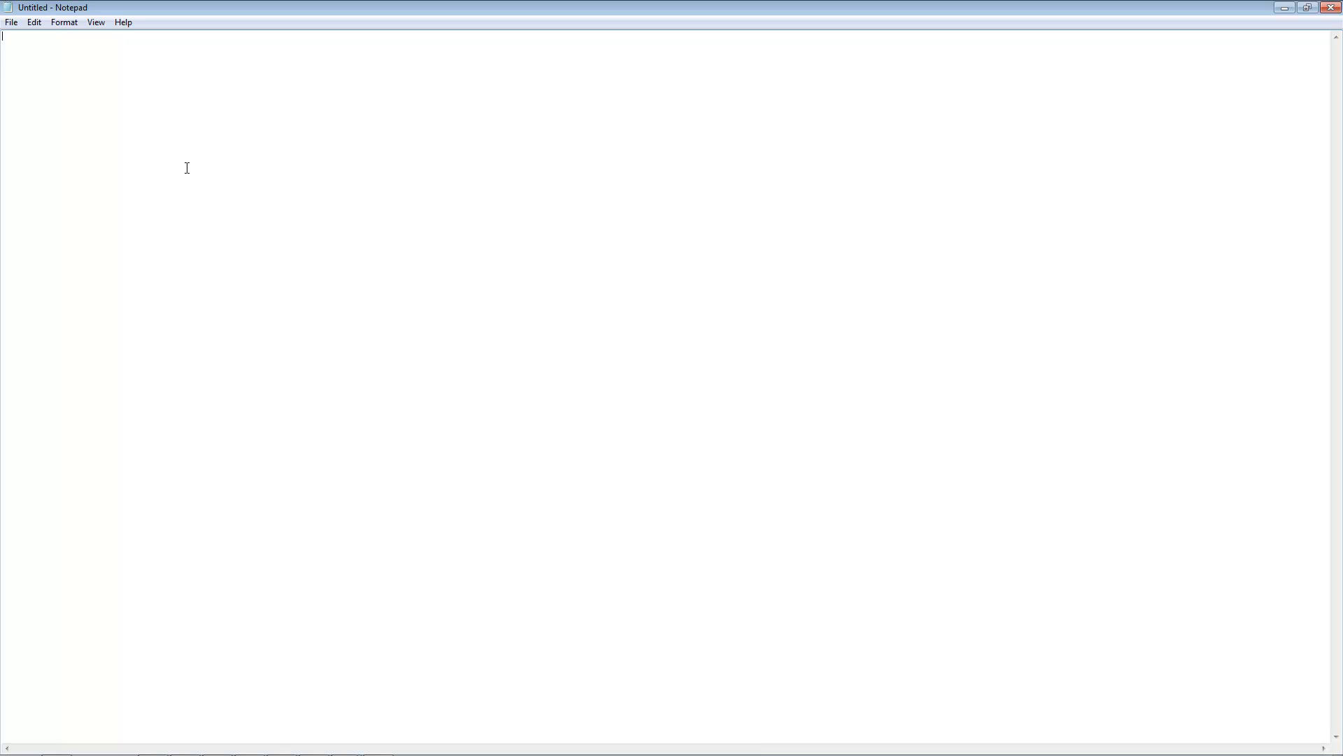
{"action": "key", "text": "ctrl+v"}
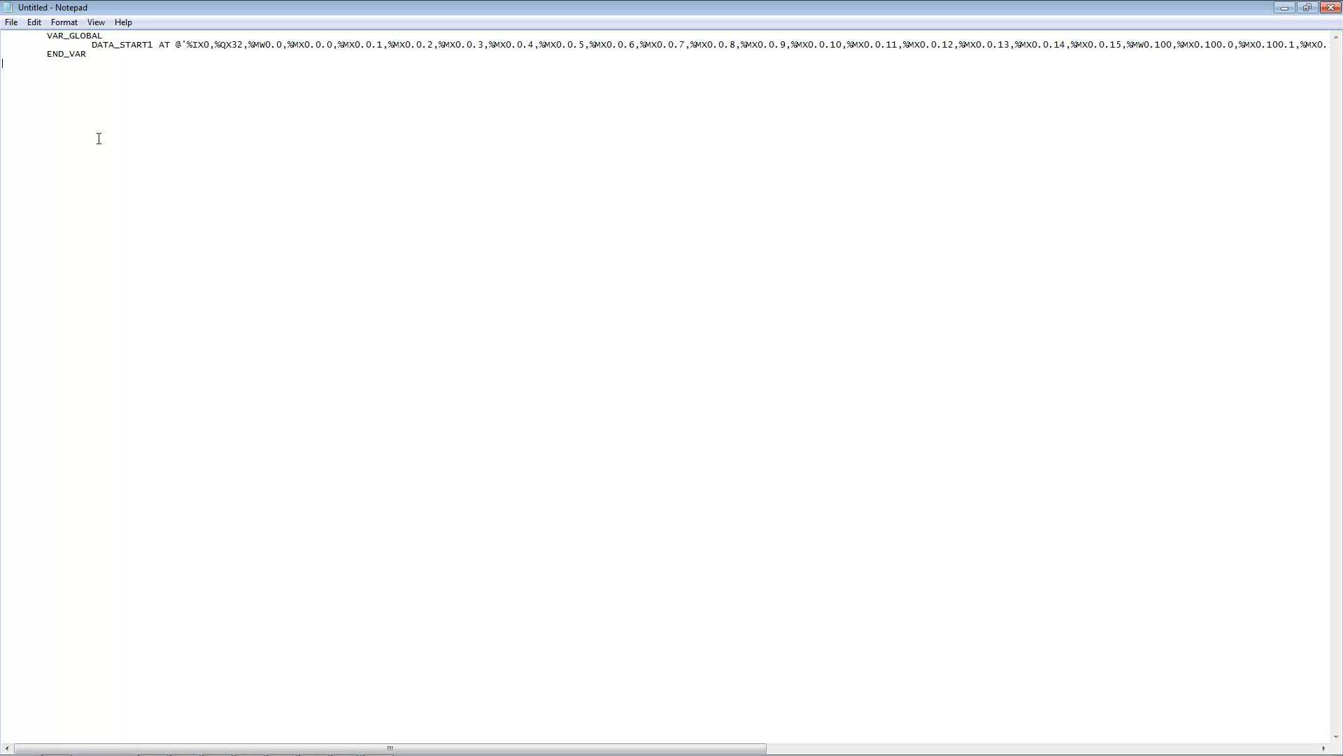
- Delete the END_VAR and VAR_GLOBAL lines so that only the DATA_START1 declaration is left as the first line
{"action": "key", "text": "BackSpace"}
{"action": "key", "text": "BackSpace"}
{"action": "key", "text": "BackSpace"}
{"action": "key", "text": "BackSpace"}
{"action": "key", "text": "BackSpace"}
{"action": "key", "text": "BackSpace"}
{"action": "key", "text": "BackSpace"}
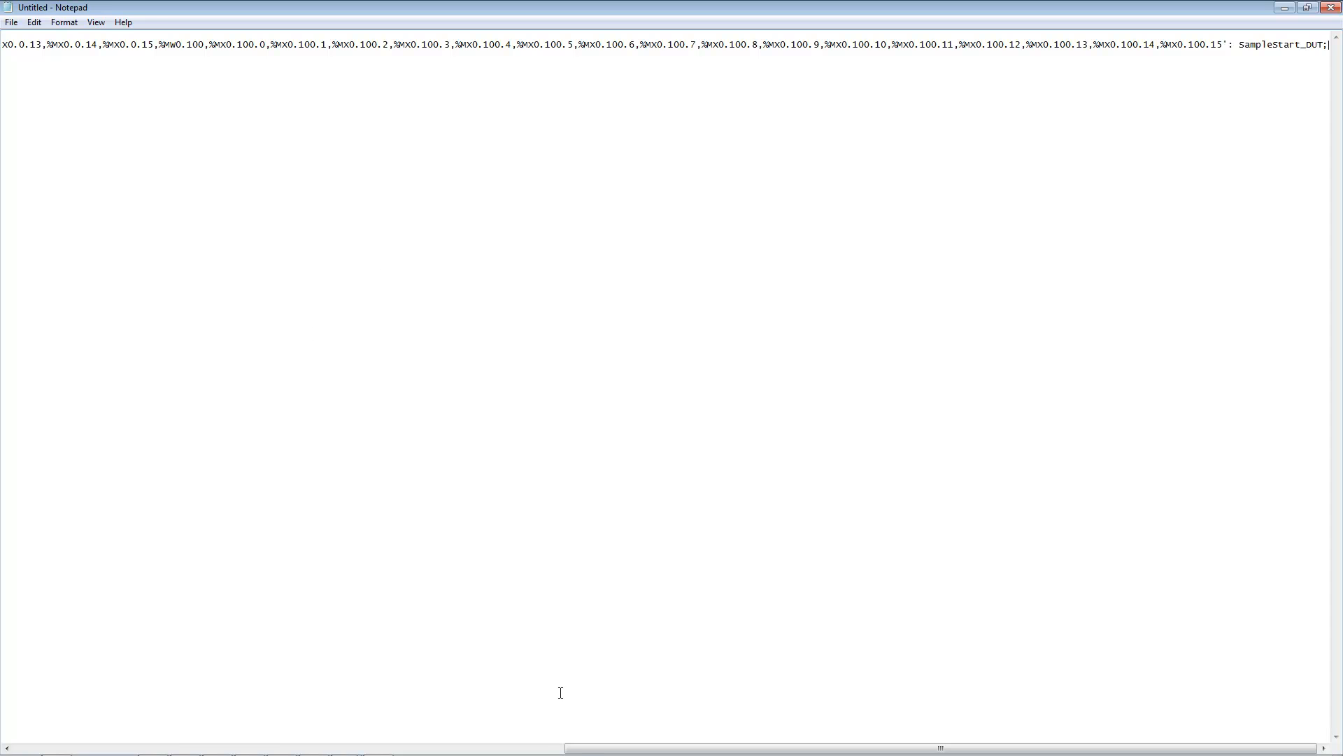
{"action": "left_click_drag", "start_coordinate": [596, 748], "coordinate": [31, 670]}
{"action": "left_click_drag", "start_coordinate": [103, 36], "coordinate": [8, 42]}
{"action": "key", "text": "Delete"}
{"action": "key", "text": "Delete"}
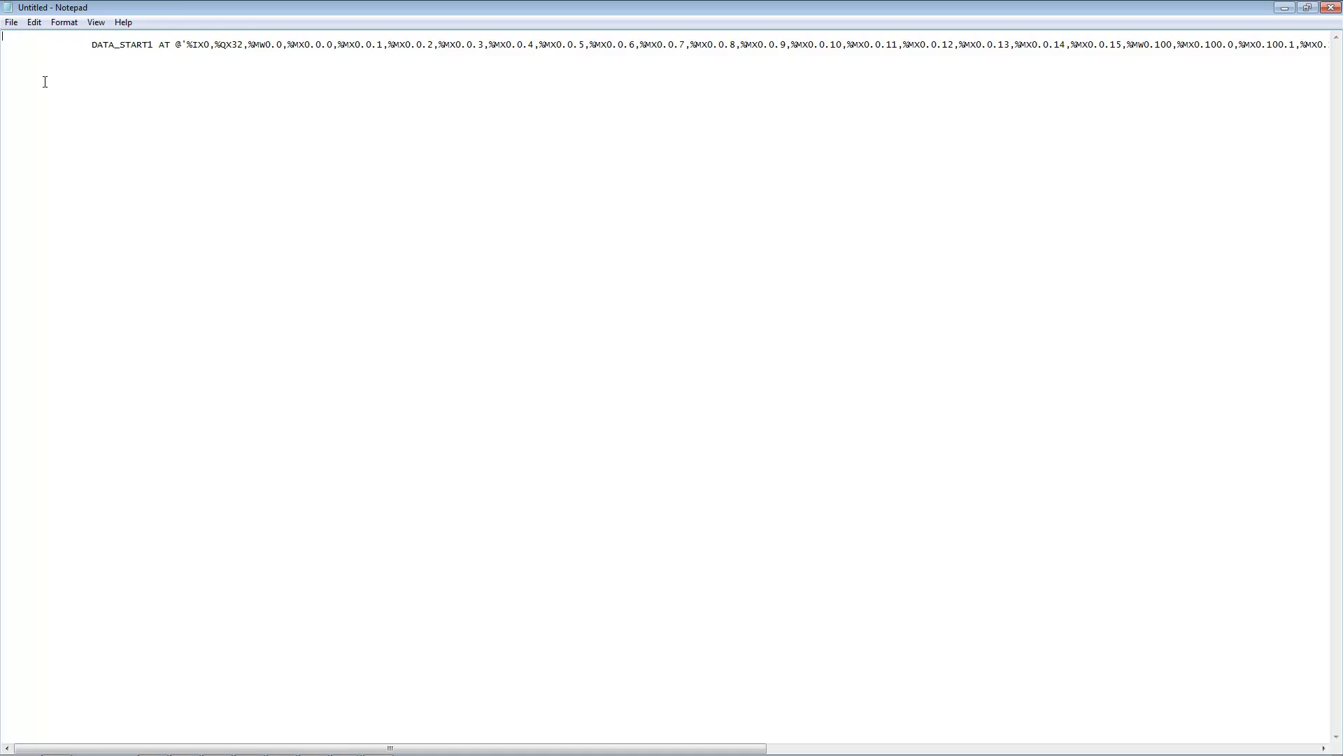
{"action": "key", "text": "Delete"}
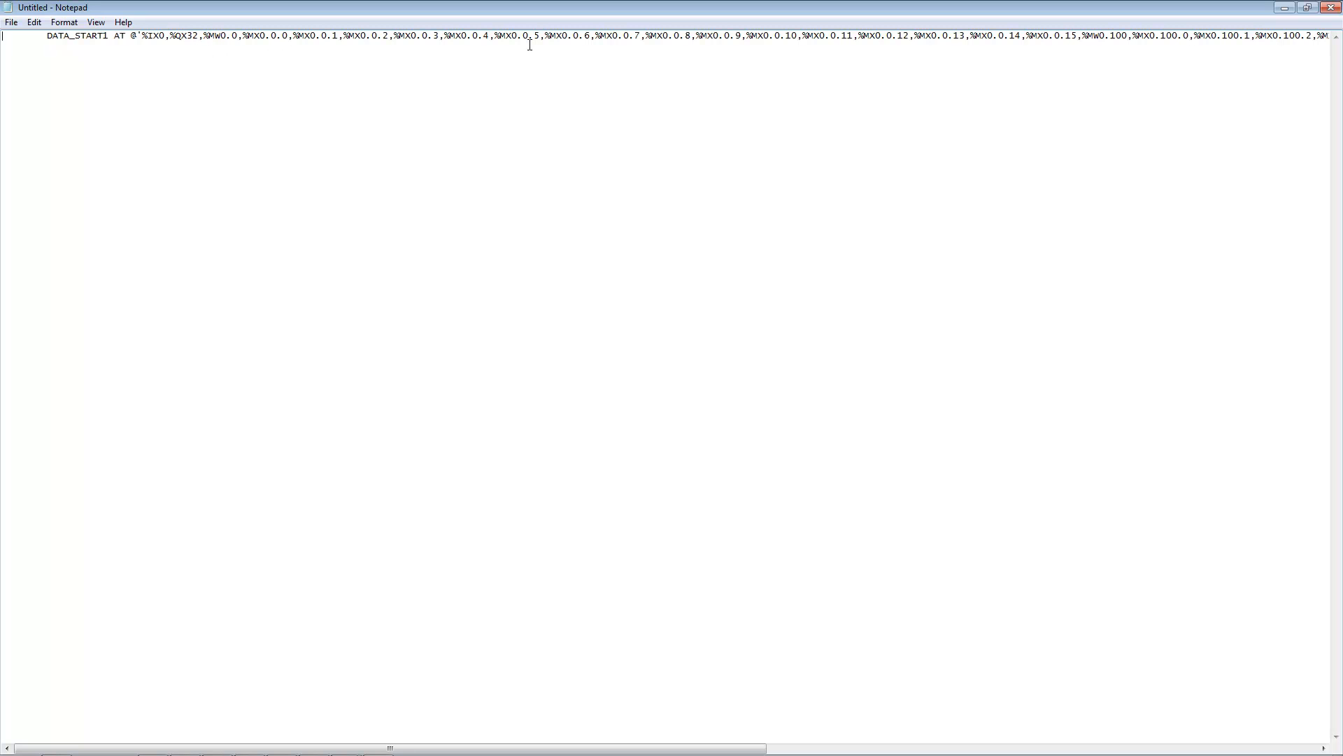
- Switch to GX IEC Developer, close the global variable list, and copy the FB_START1 row from the MAIN_PRG_LD header
{"action": "mouse_move", "coordinate": [418, 749]}
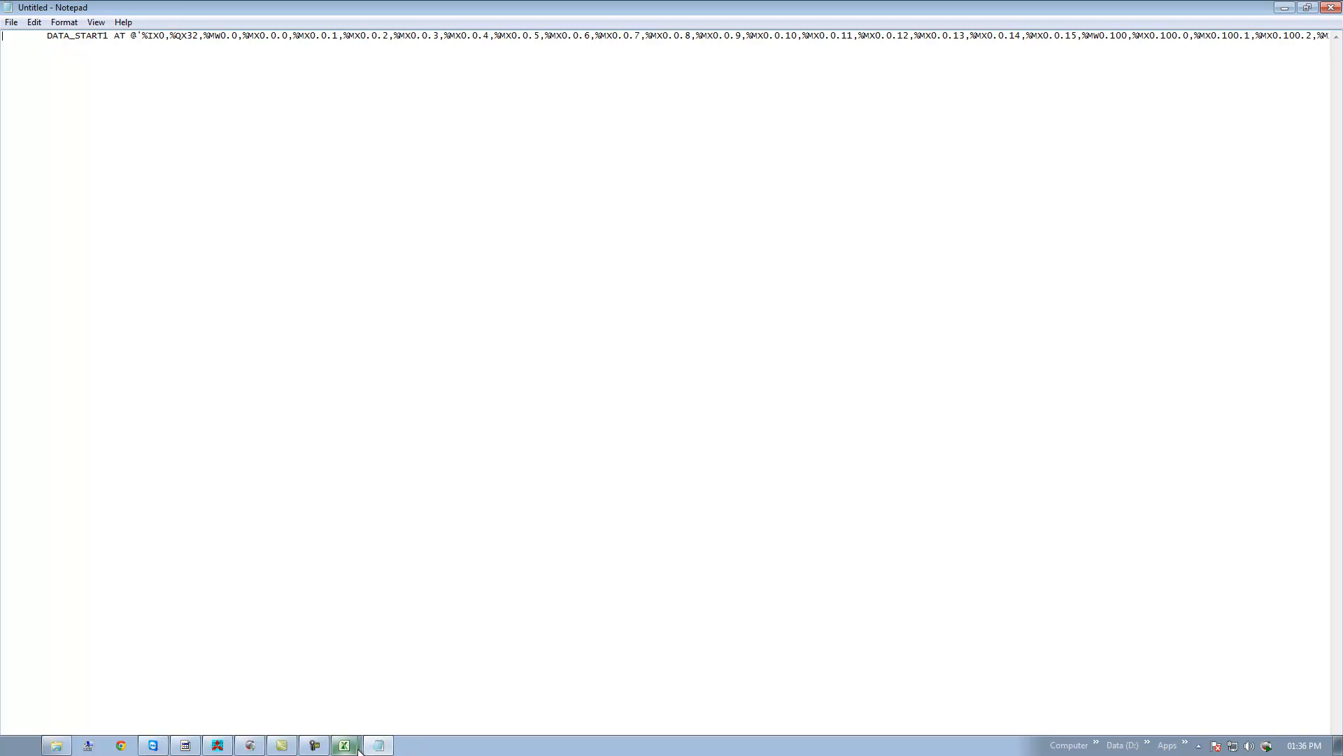
{"action": "left_click", "coordinate": [217, 745]}
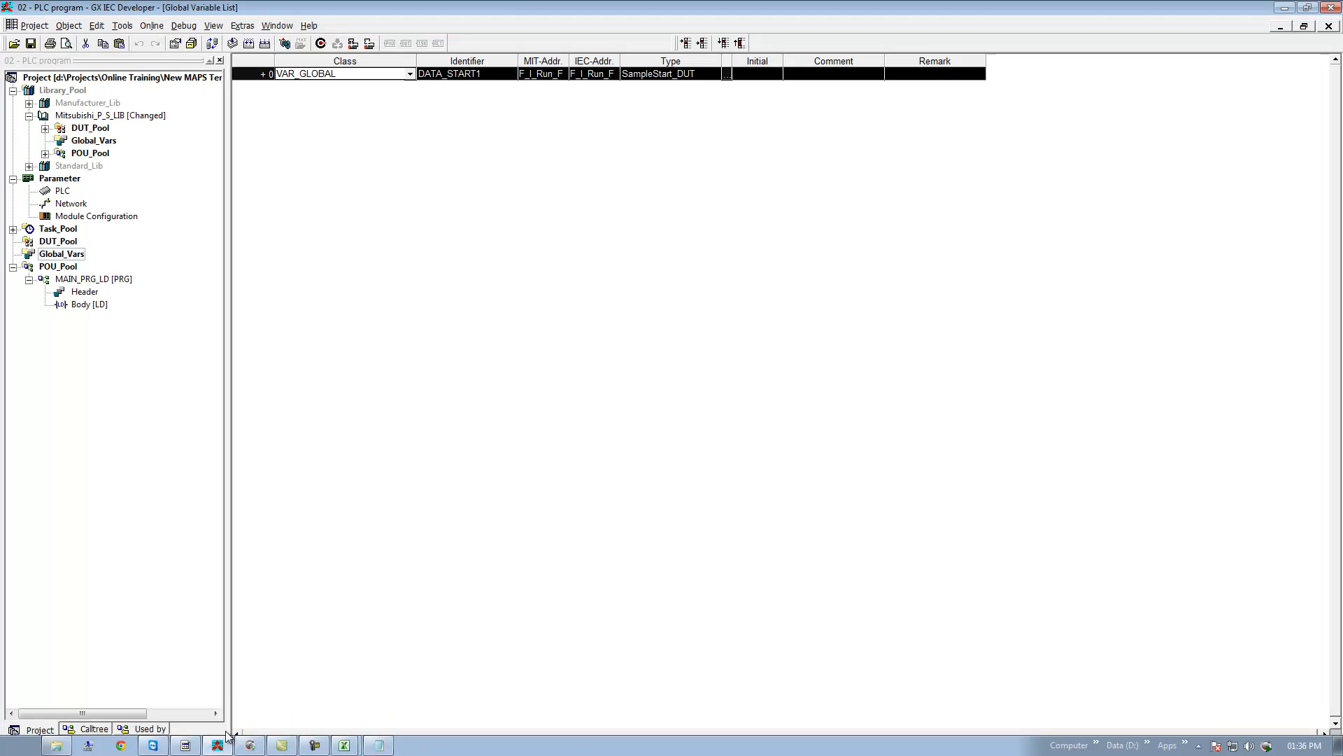
{"action": "left_click", "coordinate": [1329, 26]}
{"action": "double_click", "coordinate": [85, 292]}
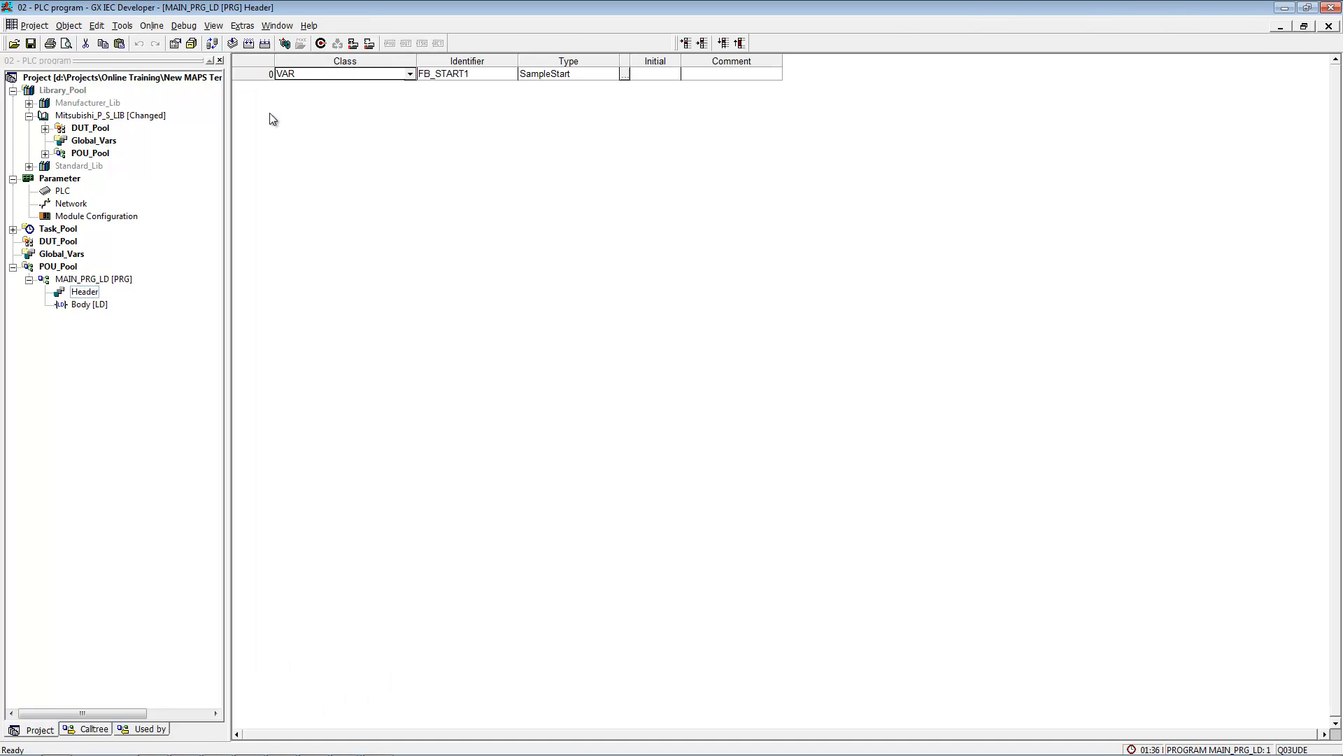
{"action": "left_click", "coordinate": [264, 76]}
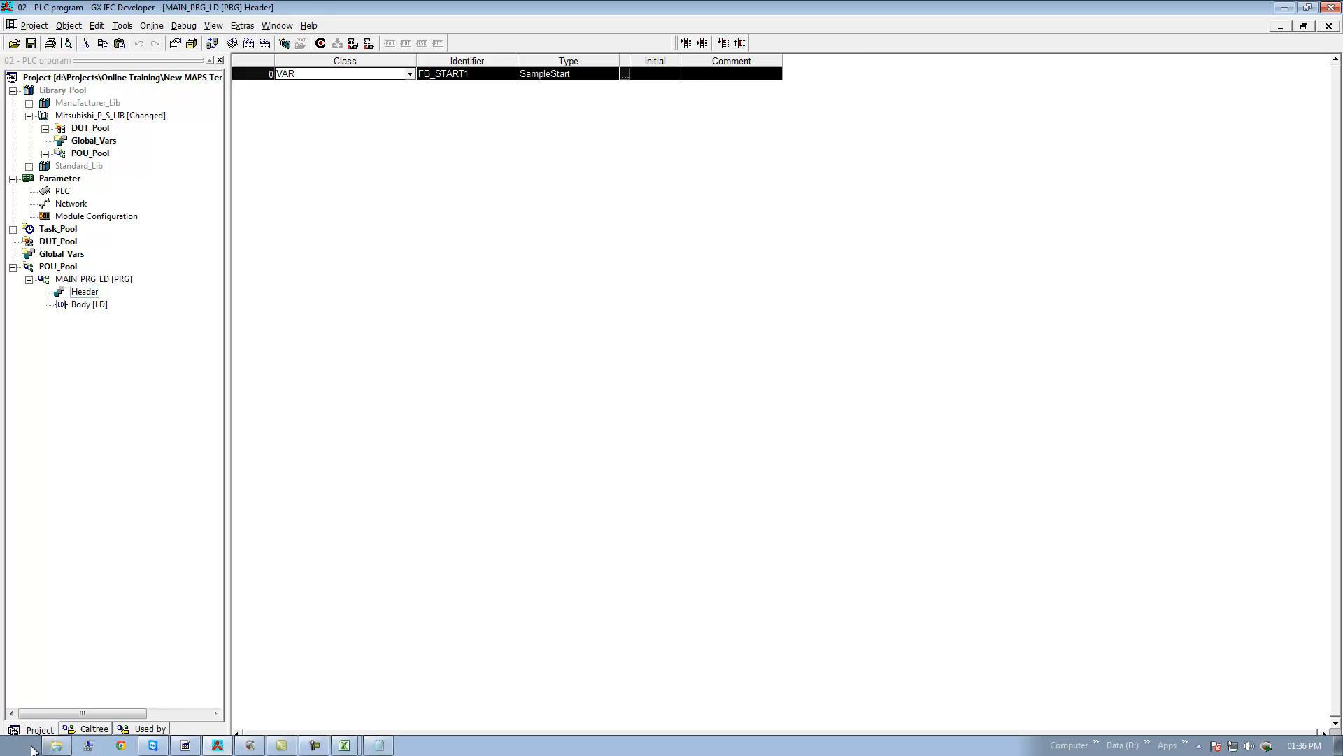
- Open a second Notepad window and paste the copied FB_START1 local variable declaration into it
{"action": "left_click", "coordinate": [55, 749]}
{"action": "left_click", "coordinate": [48, 605]}
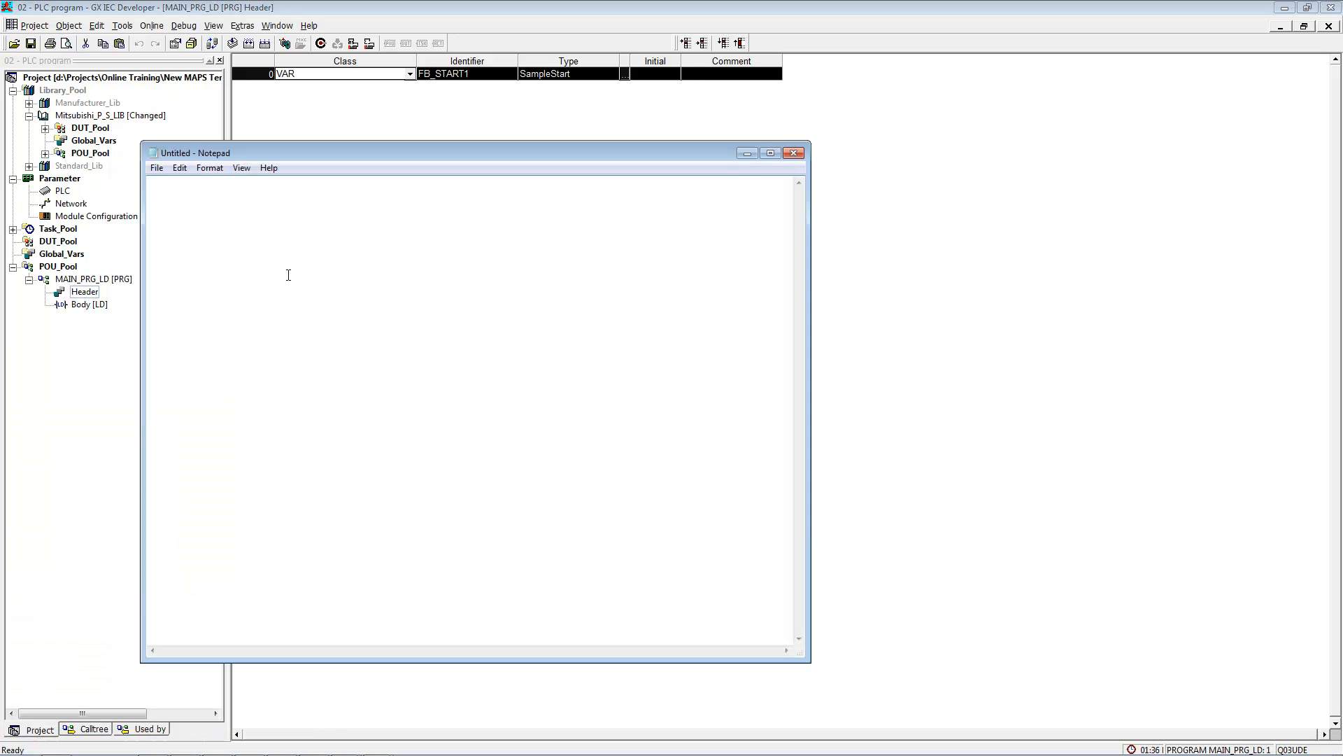
{"action": "type", "text": "VAR \t\tFB_START1: SampleStart; \tEND_VAR"}
- Delete the END_VAR and VAR lines, leaving only the FB_START1: SampleStart; declaration
{"action": "key", "text": "BackSpace"}
{"action": "key", "text": "BackSpace"}
{"action": "key", "text": "BackSpace"}
{"action": "key", "text": "BackSpace"}
{"action": "key", "text": "Delete"}
{"action": "key", "text": "Delete"}
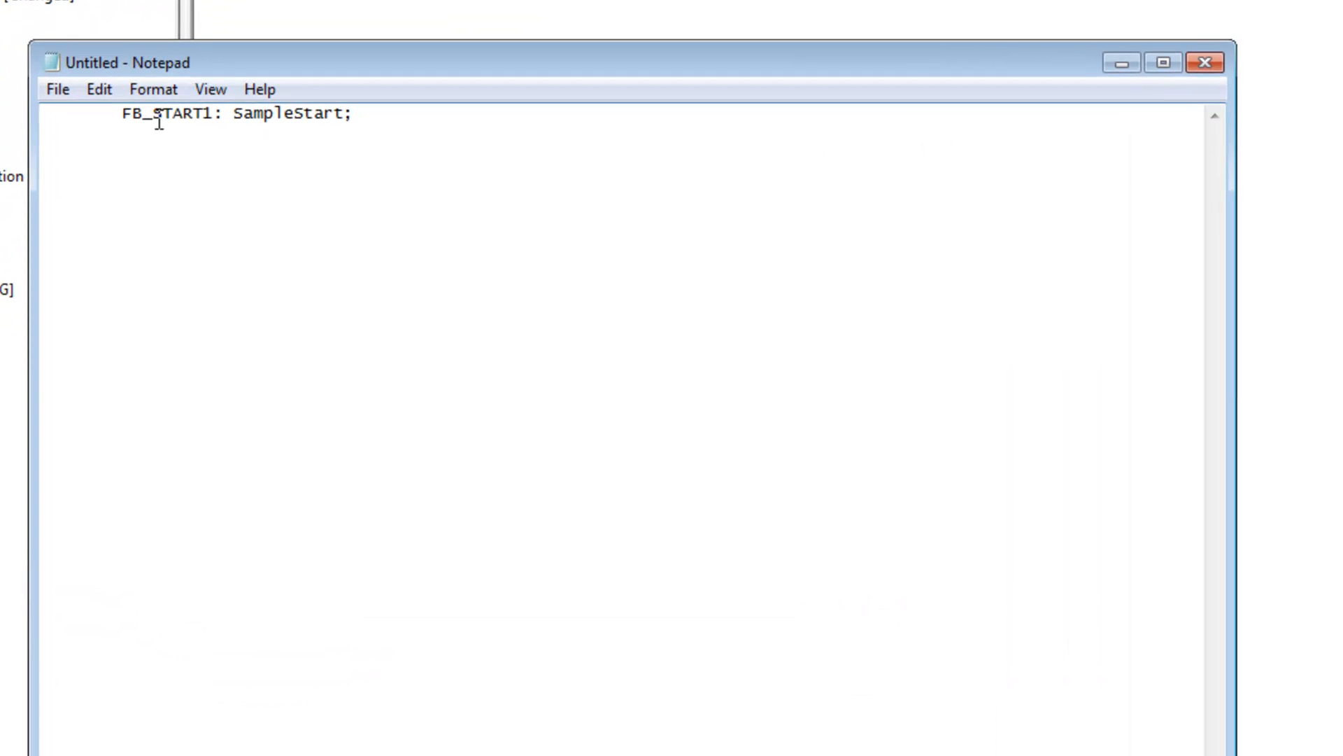
- Replace START1 with the placeholder <Device> in the declaration and copy the whole line FB_<Device>: SampleStart;
{"action": "left_click_drag", "start_coordinate": [153, 120], "coordinate": [214, 120]}
{"action": "type", "text": "<Device"}
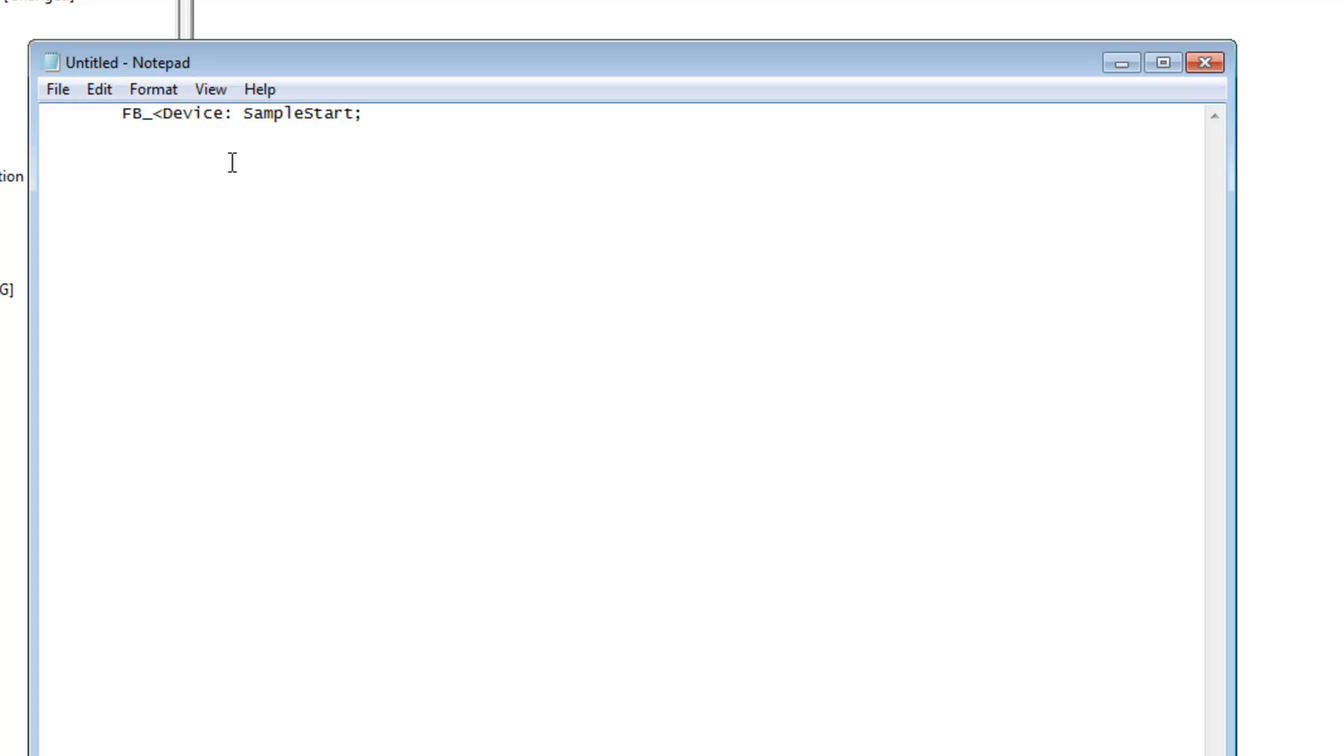
{"action": "type", "text": ">"}
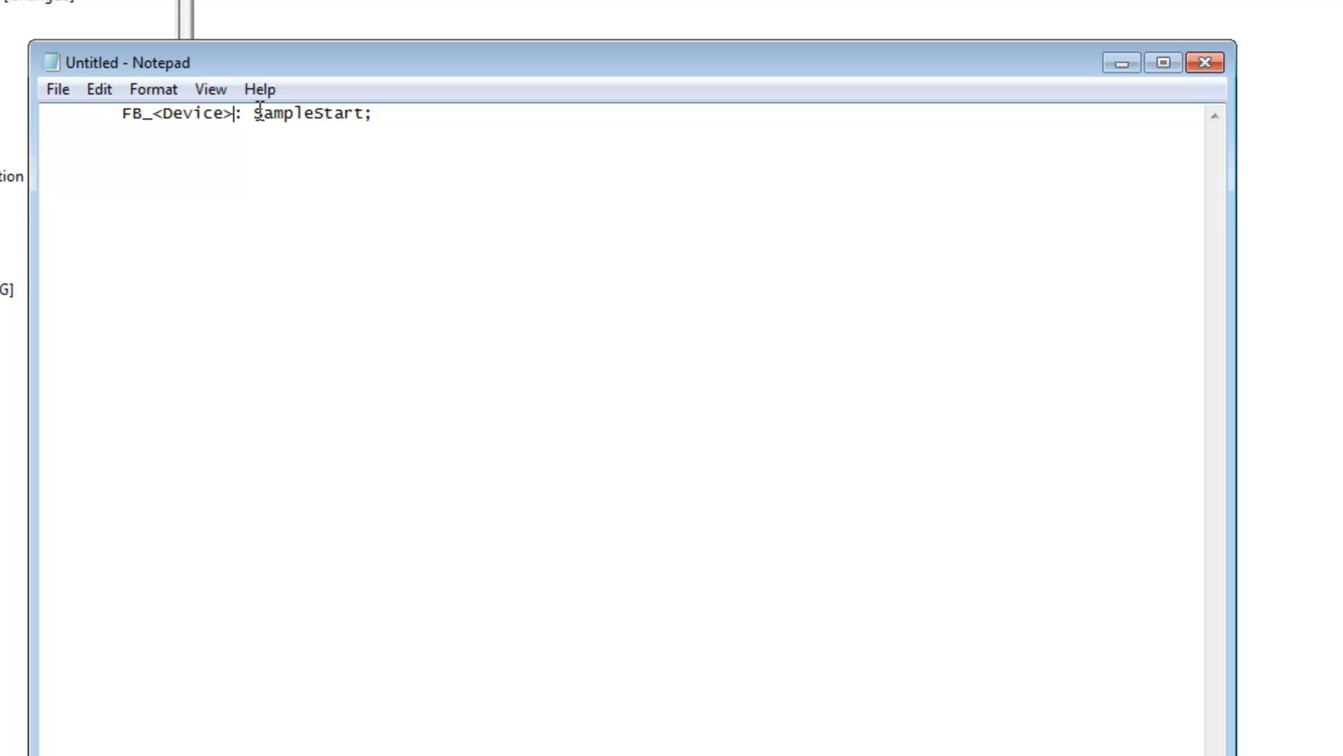
{"action": "left_click_drag", "start_coordinate": [62, 120], "coordinate": [424, 123]}
{"action": "key", "text": "ctrl+c"}
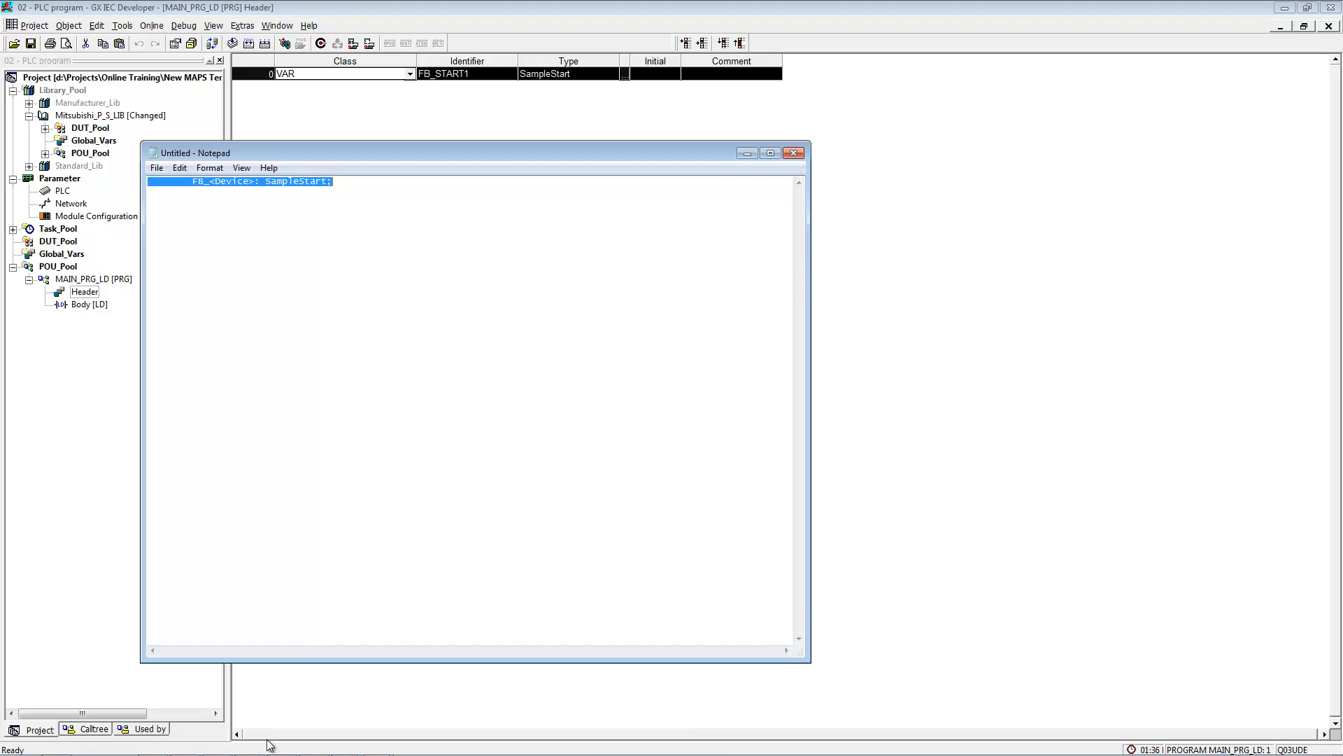
- Switch to the Excel workbook and paste the copied FB_<Device>: SampleStart; line into the first row of the LV sheet
{"action": "mouse_move", "coordinate": [270, 749]}
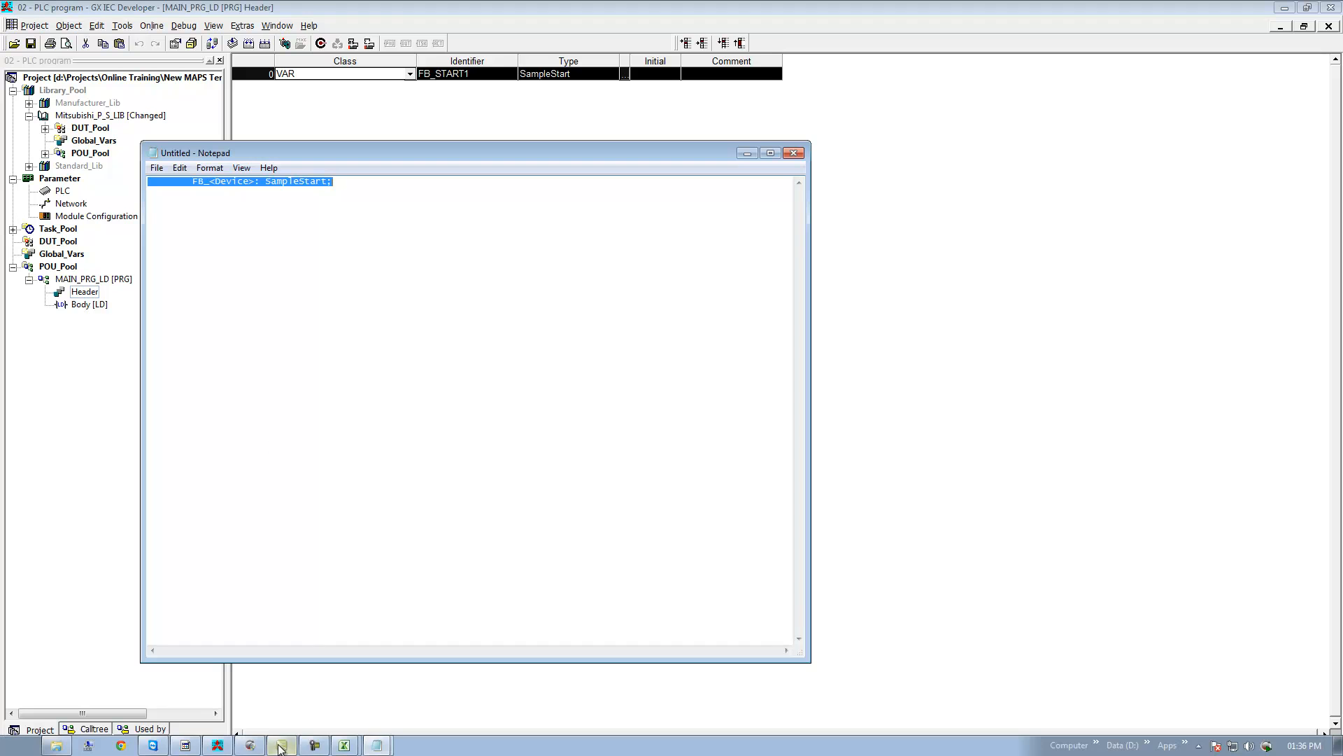
{"action": "left_click", "coordinate": [344, 745]}
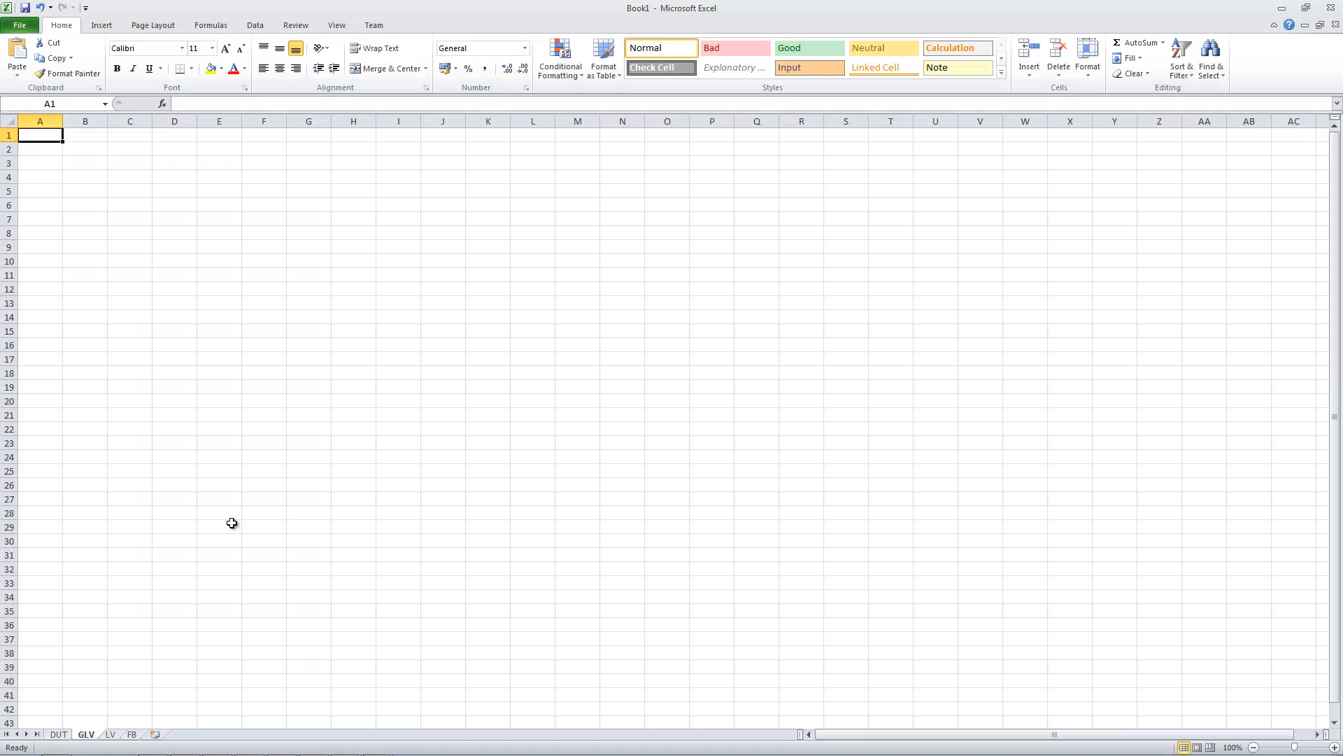
{"action": "left_click", "coordinate": [111, 733]}
{"action": "key", "text": "ctrl+v"}
{"action": "left_click", "coordinate": [90, 192]}
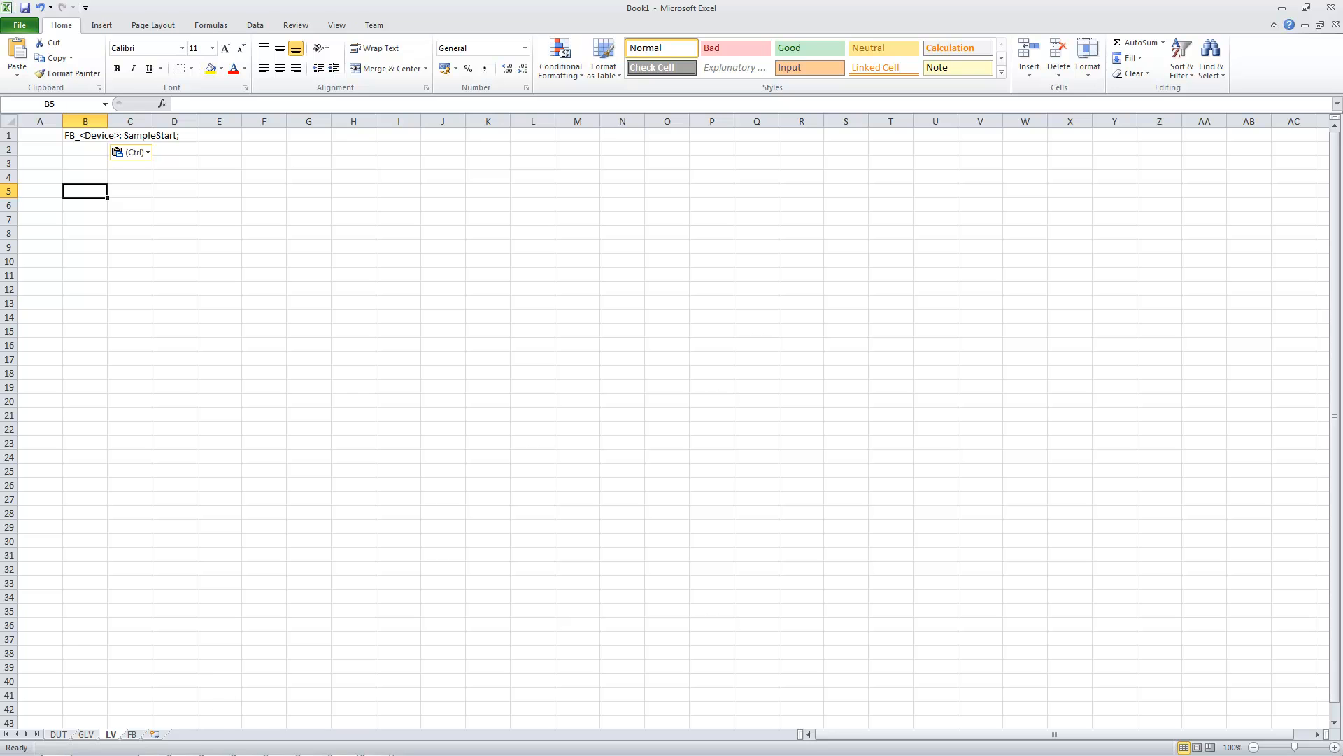
- Switch to GX IEC Developer, close the MAIN_PRG_LD header, and copy network 1 from the MAIN_PRG_LD ladder body
{"action": "left_click", "coordinate": [216, 745]}
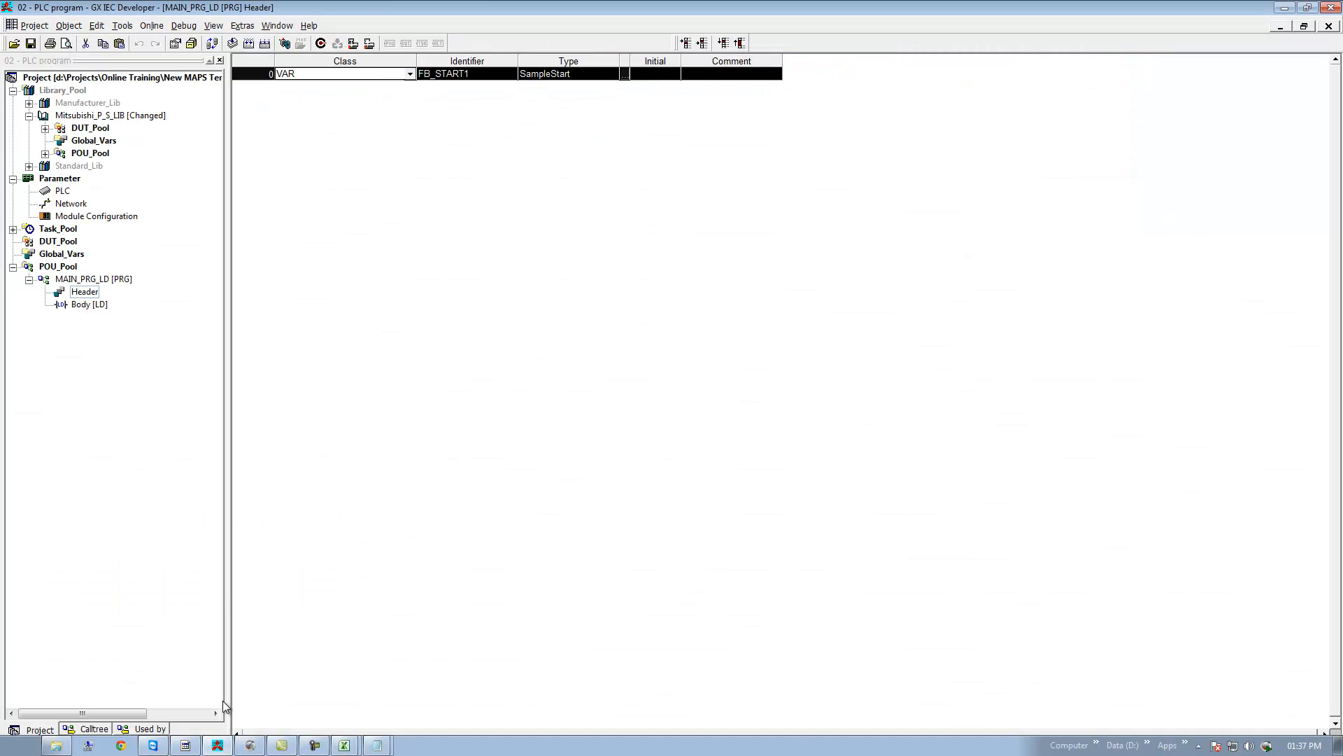
{"action": "left_click", "coordinate": [1329, 26]}
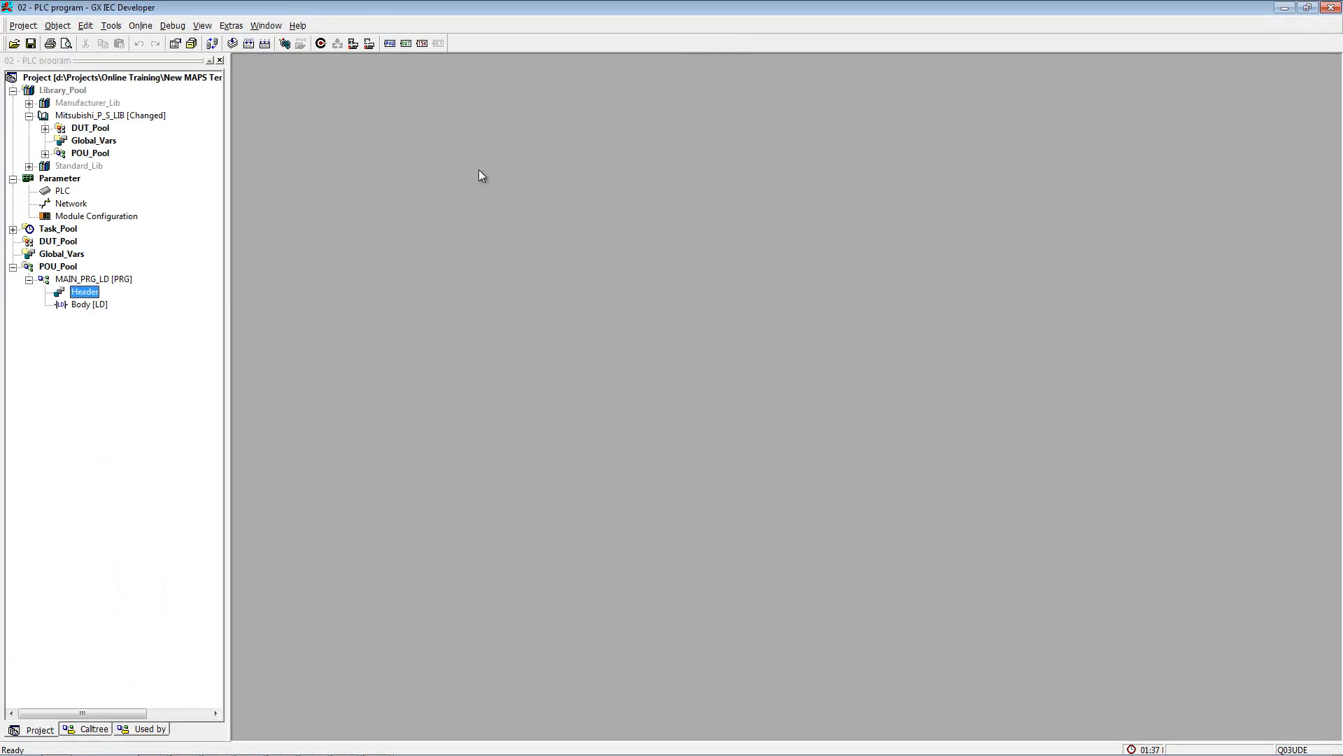
{"action": "double_click", "coordinate": [89, 304]}
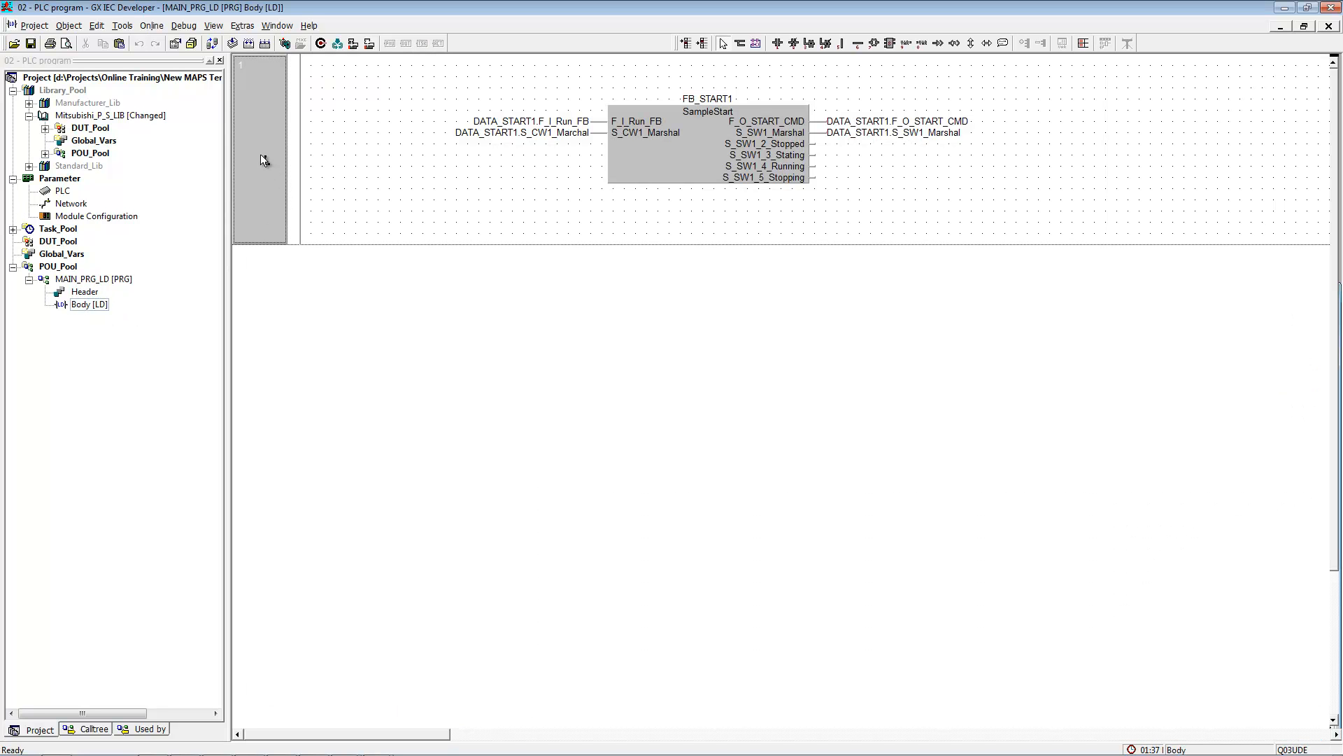
{"action": "left_click", "coordinate": [263, 160]}
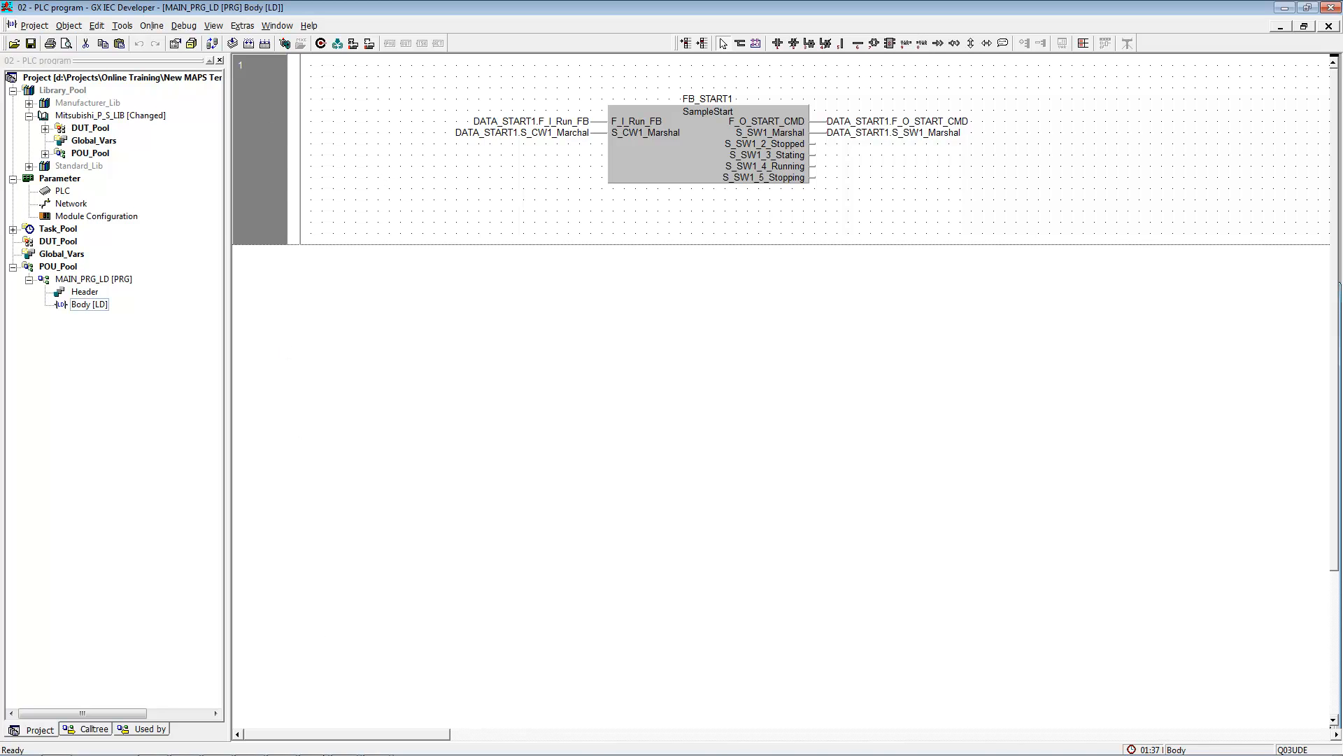
- Open a new Notepad window and paste the copied ladder network code into it
{"action": "mouse_move", "coordinate": [252, 748]}
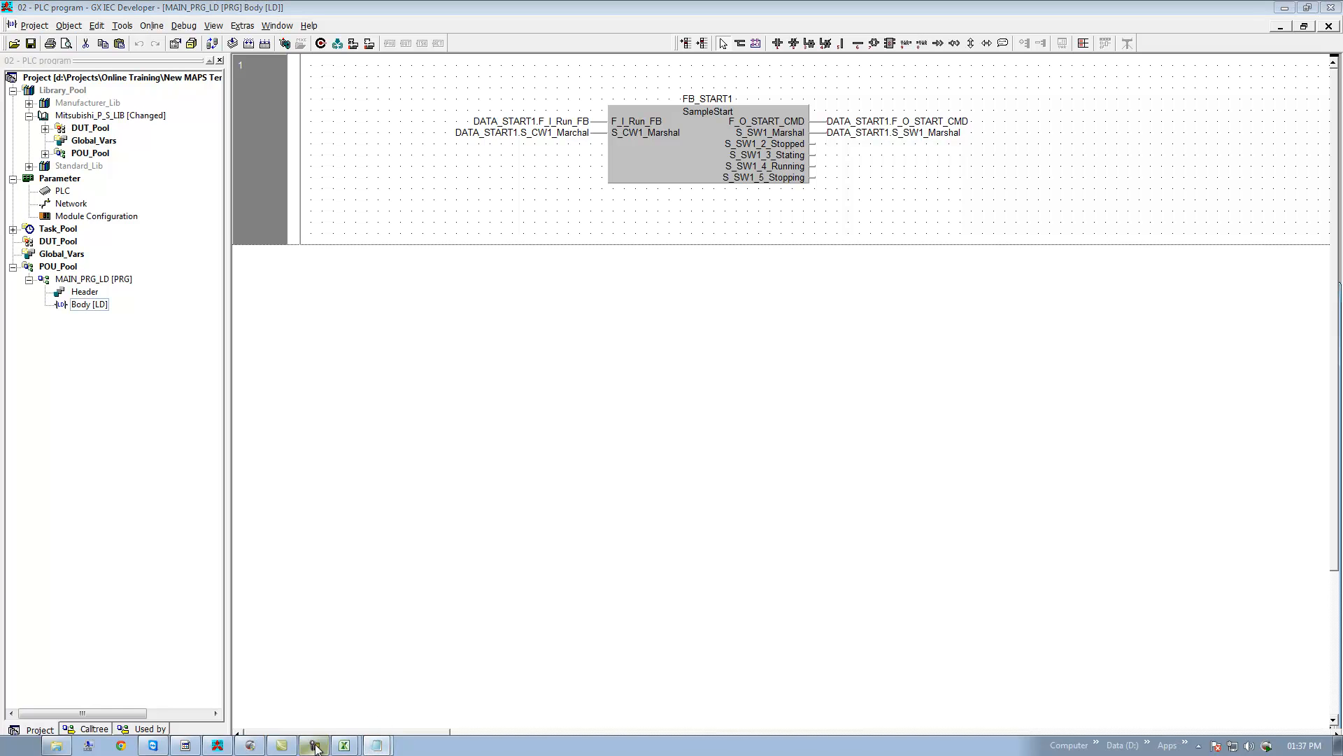
{"action": "left_click", "coordinate": [18, 746]}
{"action": "left_click", "coordinate": [112, 581]}
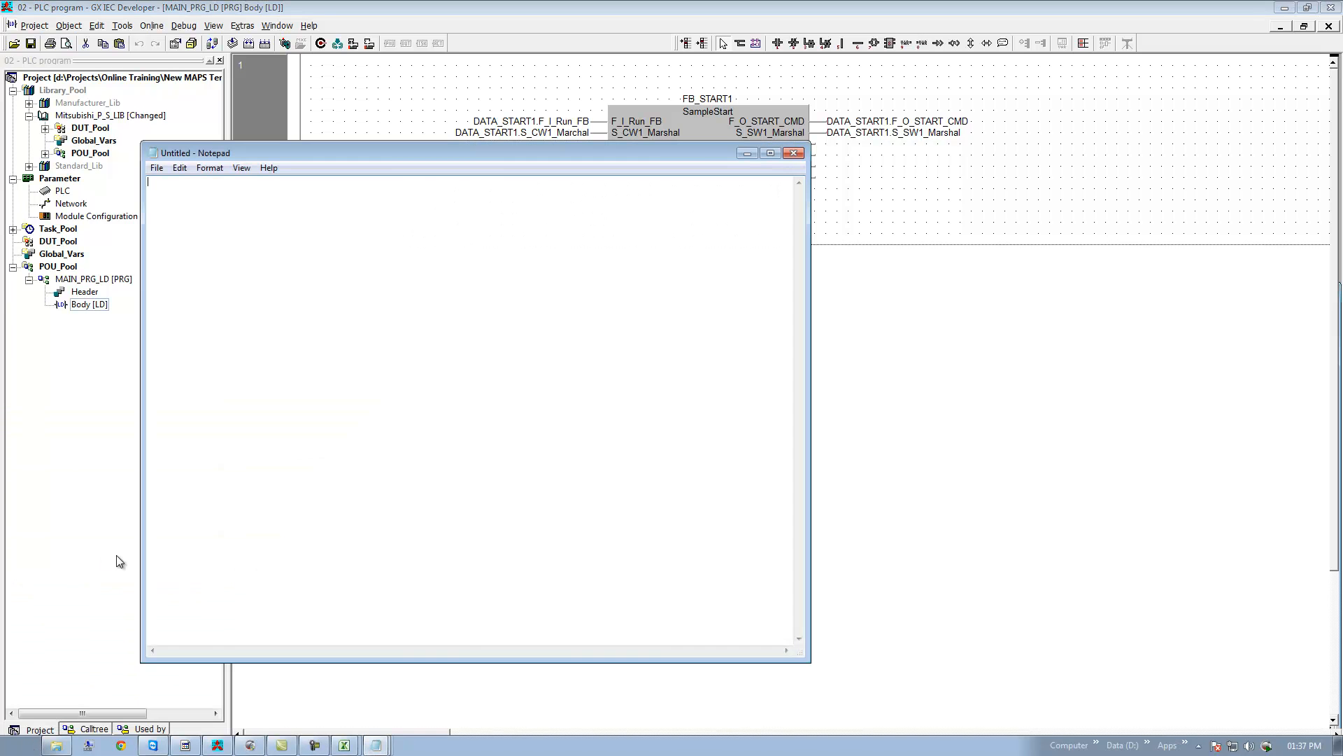
{"action": "key", "text": "ctrl+v"}
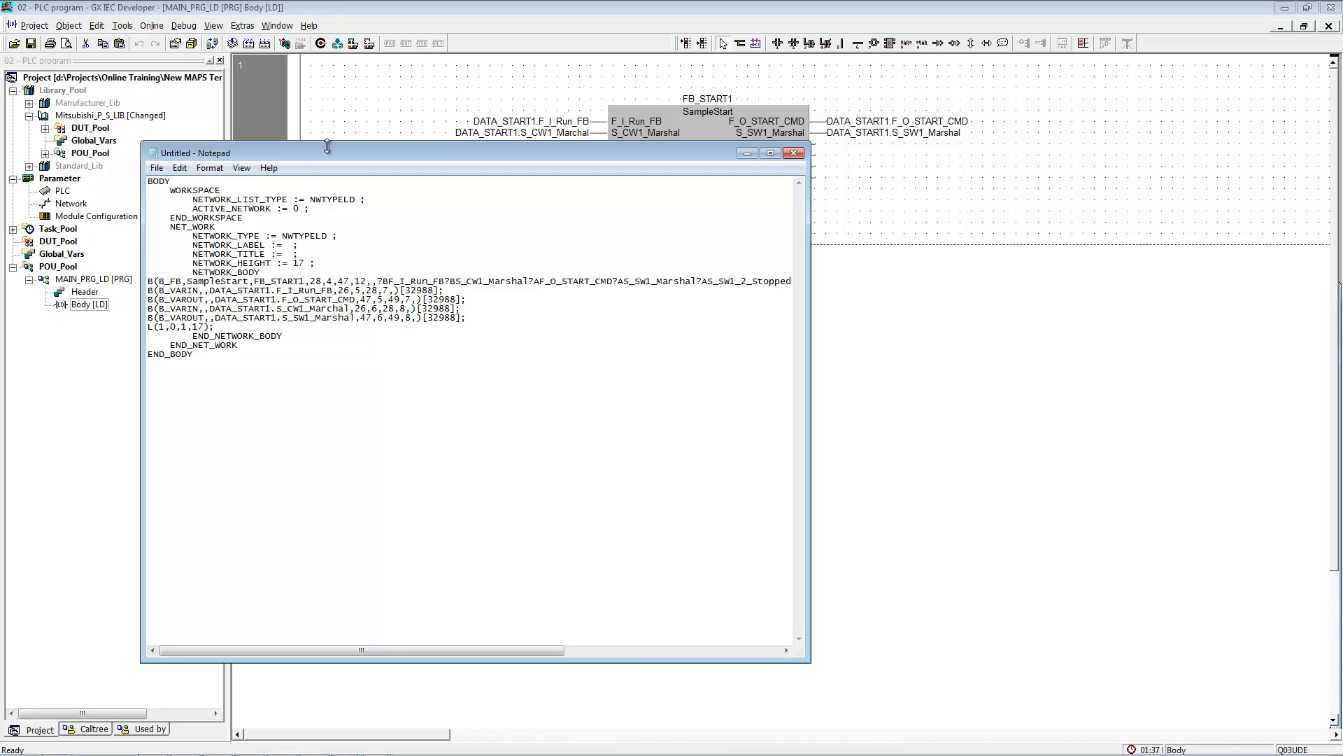
{"action": "left_click_drag", "start_coordinate": [327, 152], "coordinate": [487, 111]}
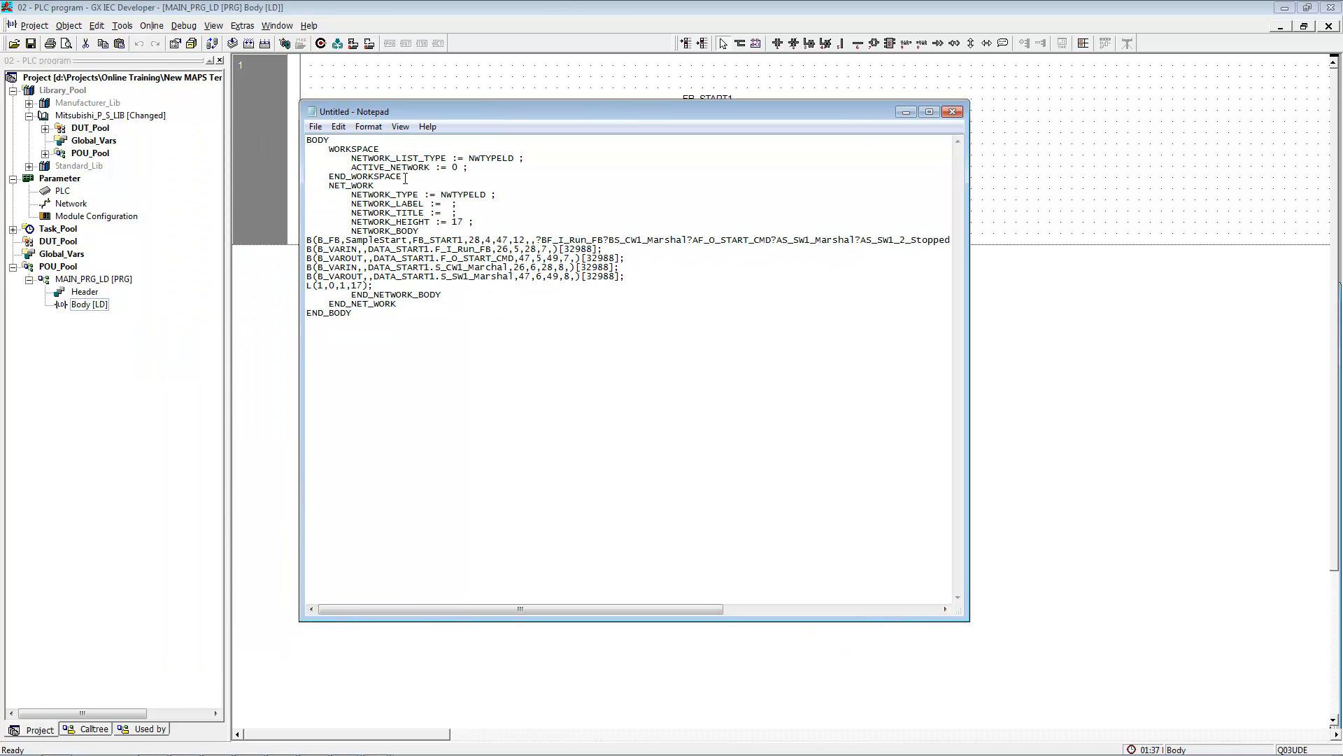
- Delete the lines from BODY to END_WORKSPACE and the END_BODY line, keeping only the NET_WORK block
{"action": "left_click_drag", "start_coordinate": [404, 177], "coordinate": [305, 142]}
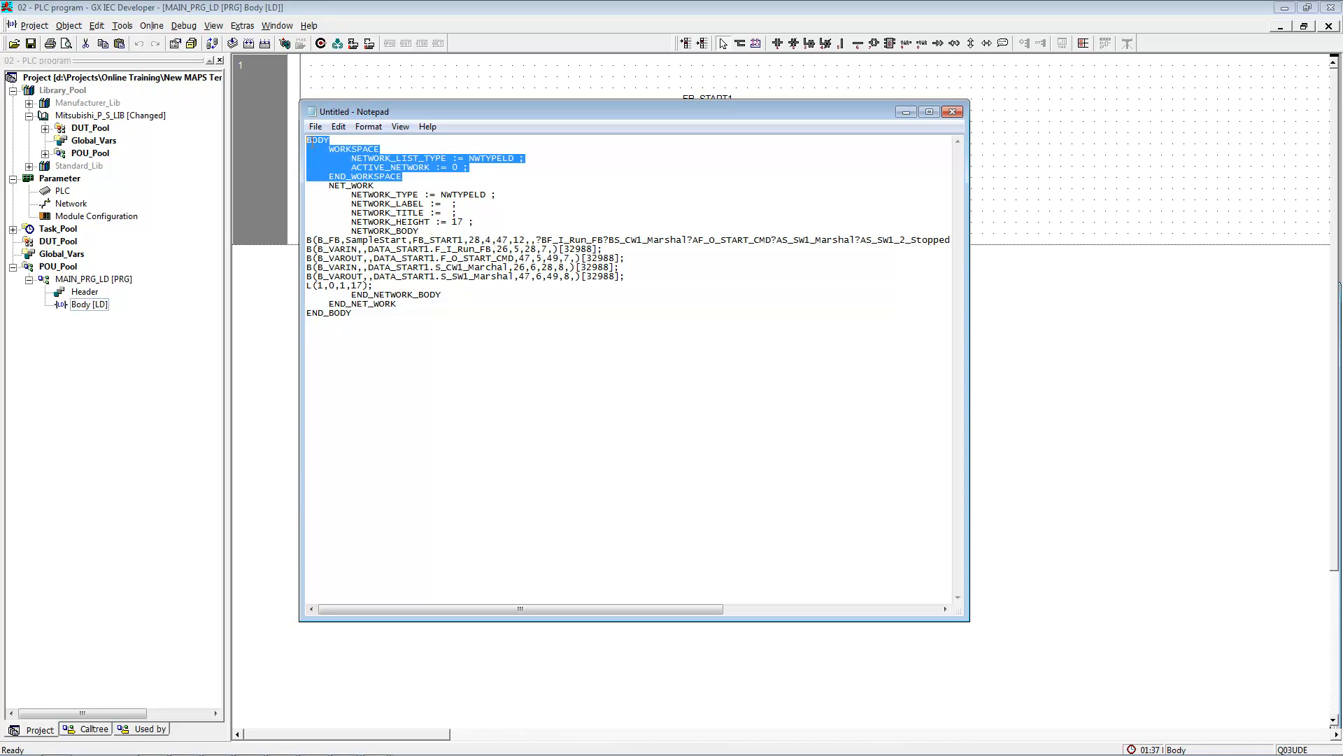
{"action": "key", "text": "Delete"}
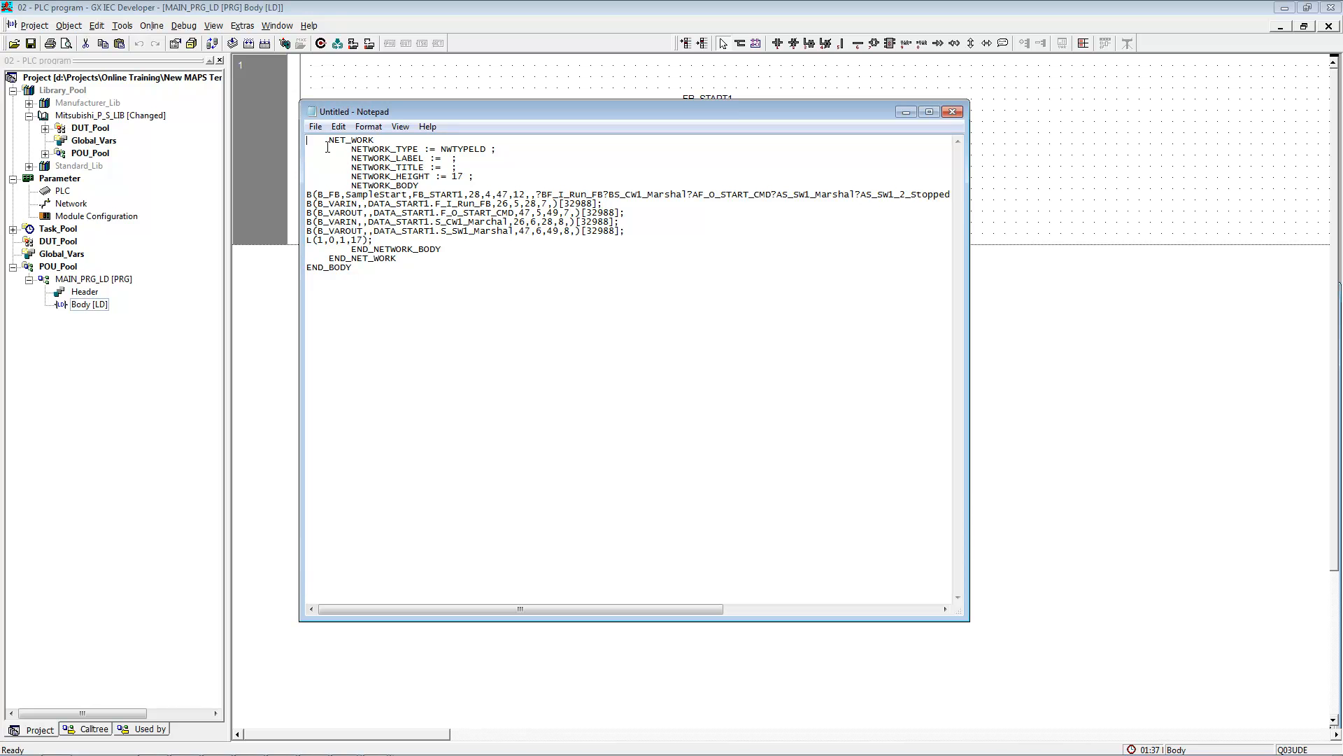
{"action": "left_click_drag", "start_coordinate": [359, 268], "coordinate": [307, 269]}
{"action": "key", "text": "Delete"}
- Replace START1 with <Device> in the B_FB line's FB_START1 name and in the F_I_Run_FB input line
{"action": "double_click", "coordinate": [433, 198]}
{"action": "type", "text": "<Device"}
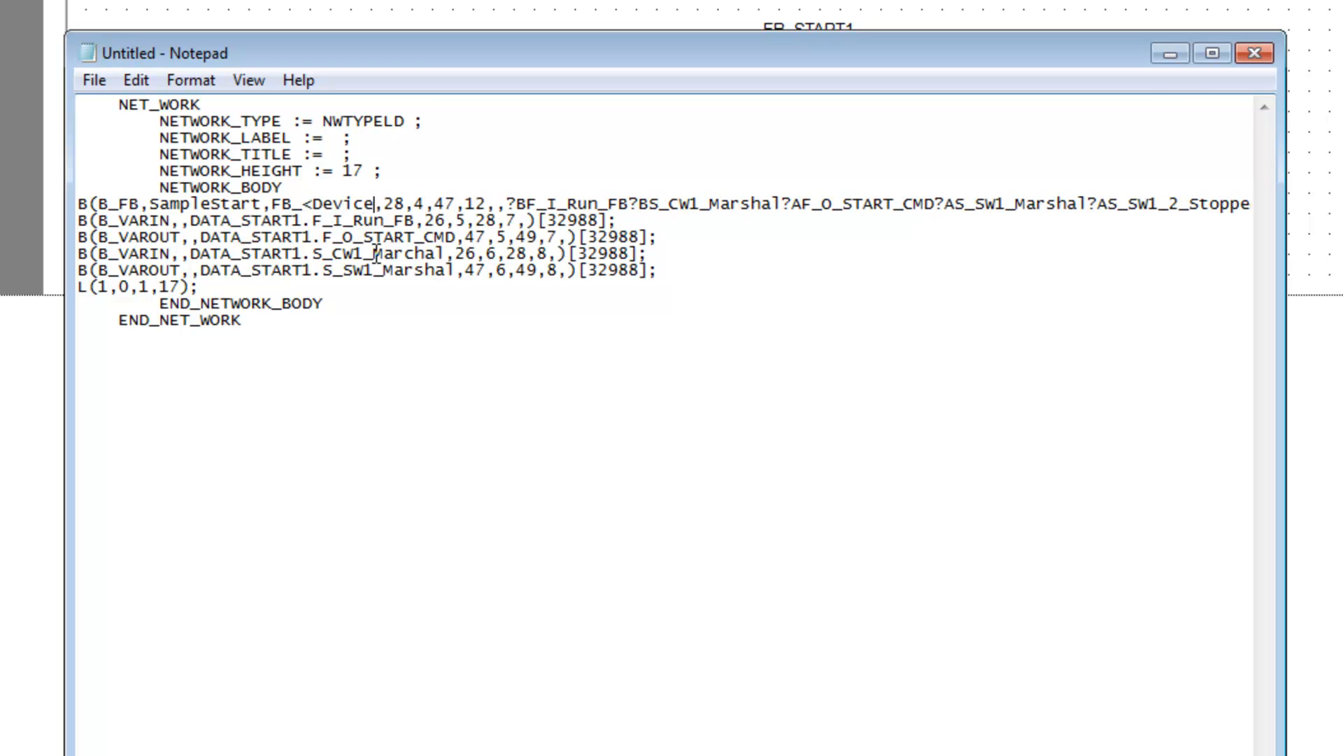
{"action": "type", "text": ">"}
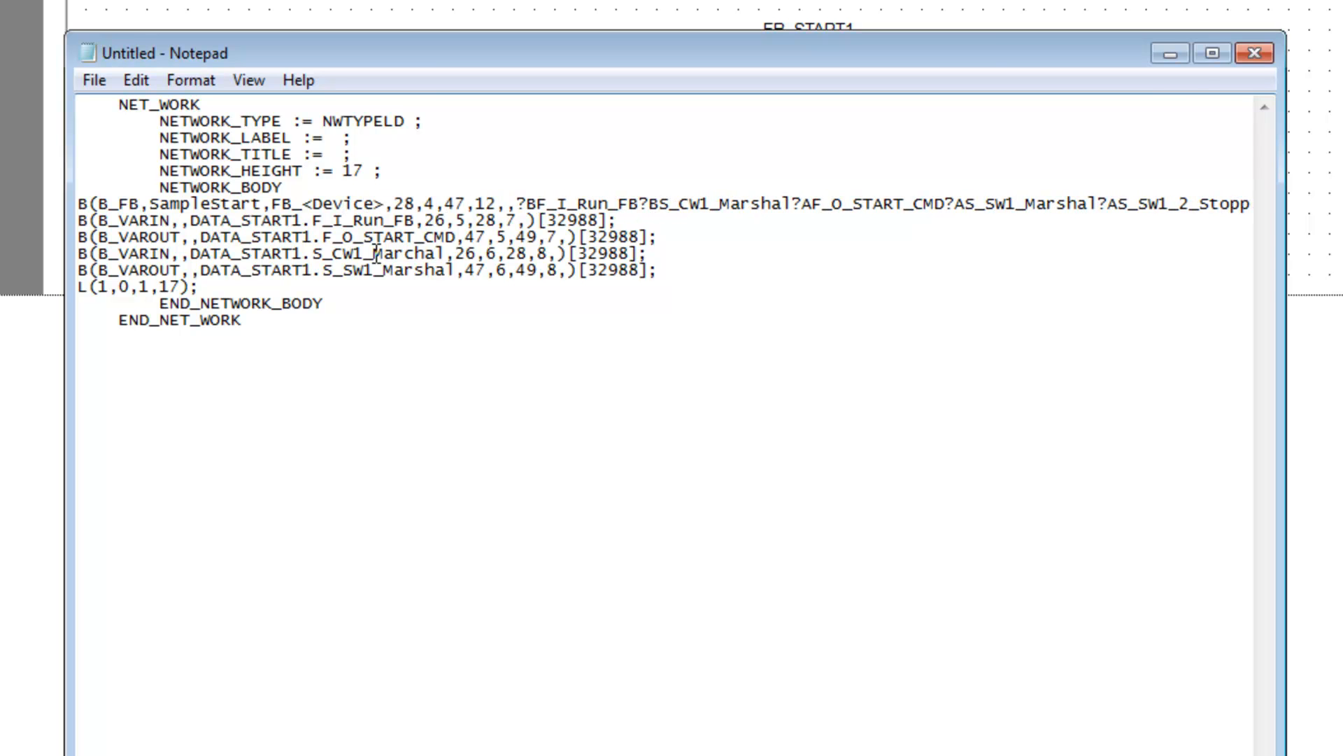
{"action": "left_click_drag", "start_coordinate": [241, 220], "coordinate": [305, 221]}
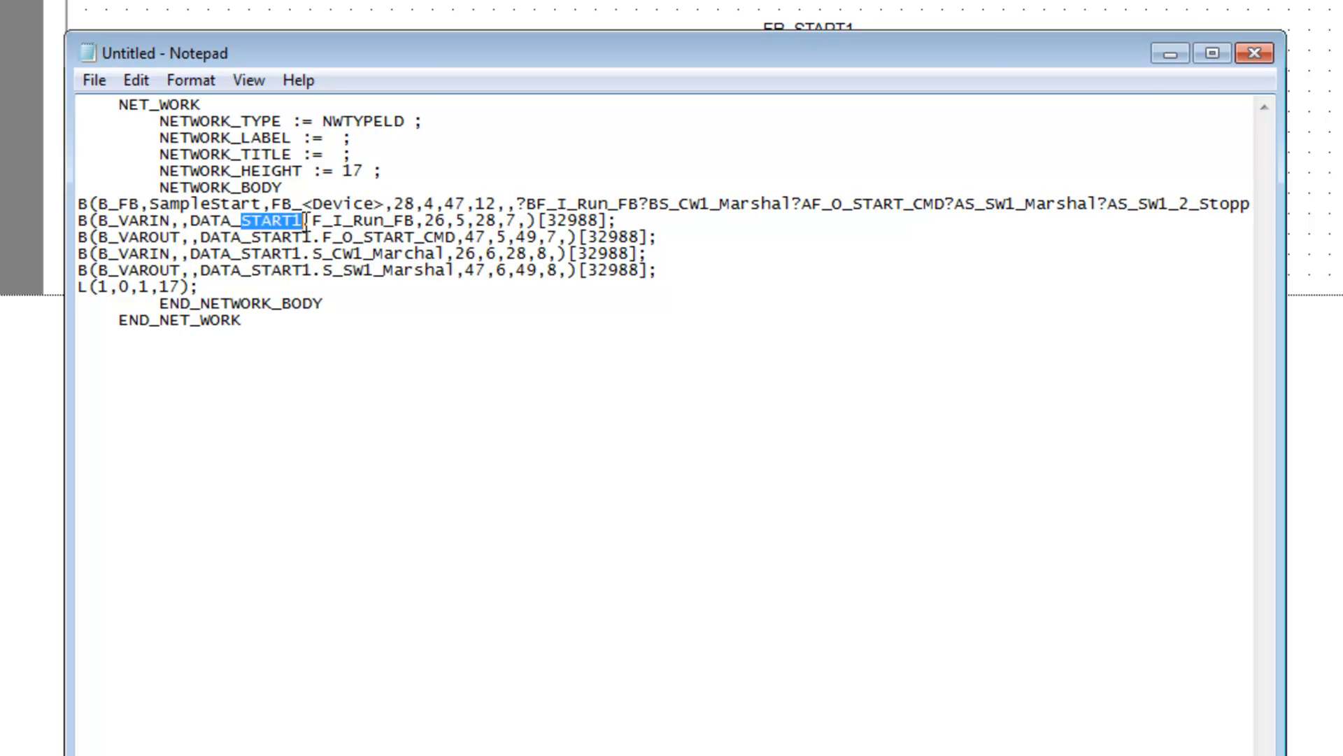
{"action": "type", "text": "<"}
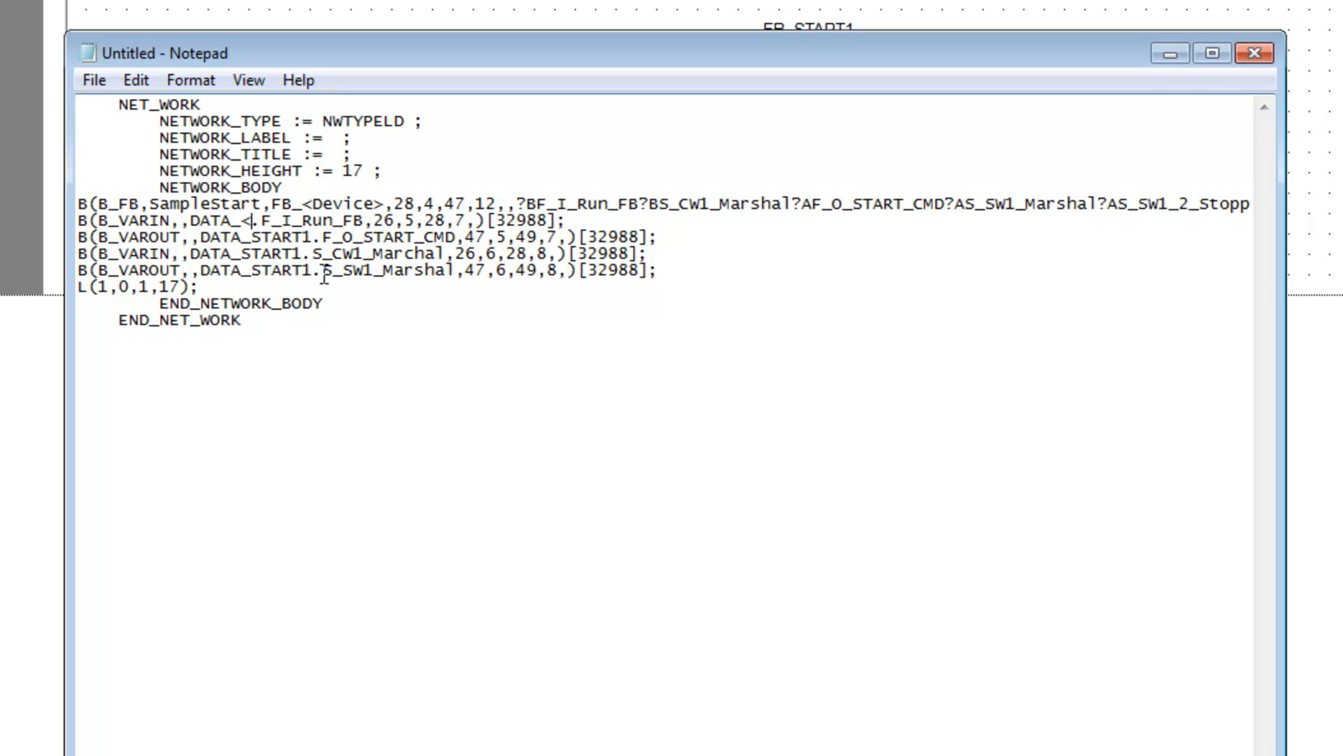
{"action": "type", "text": "Device"}
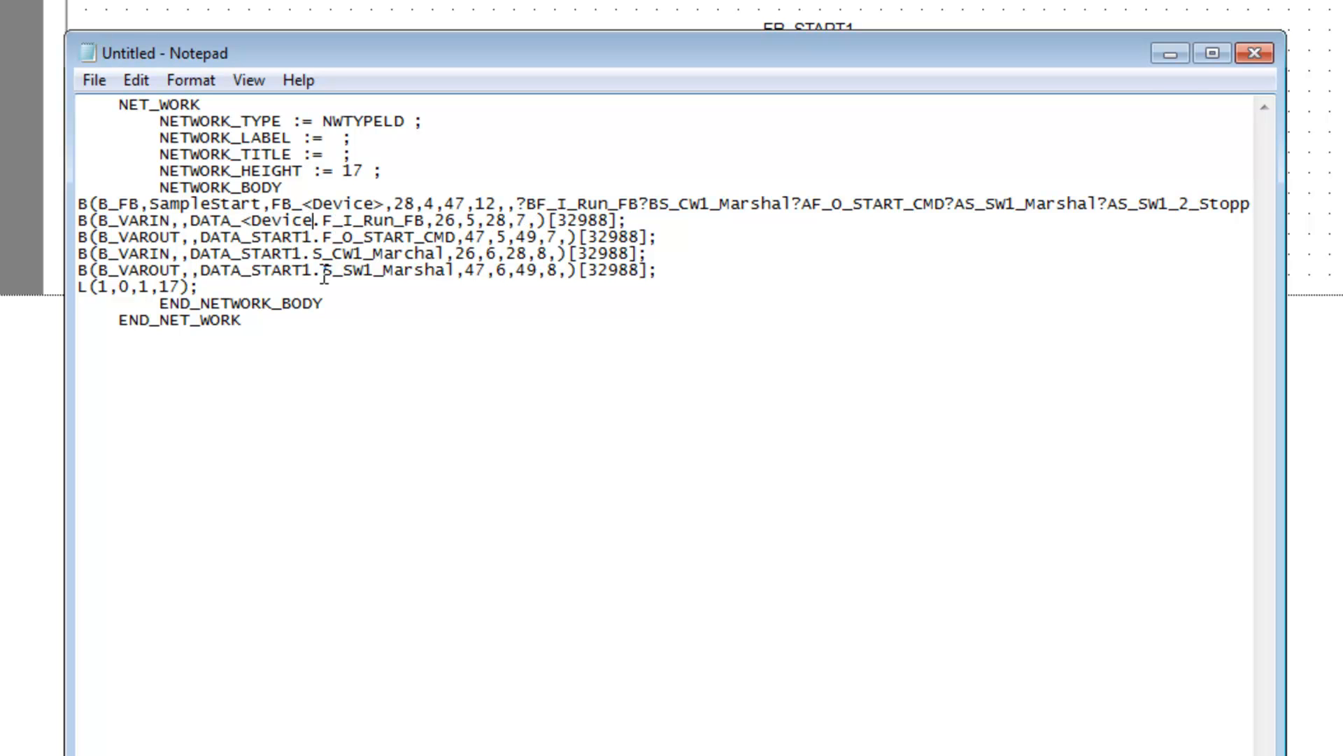
{"action": "type", "text": ">"}
- Replace START1 with <Device> in the F_O_START_CMD output line
{"action": "key", "text": "Right"}
{"action": "key", "text": "Right"}
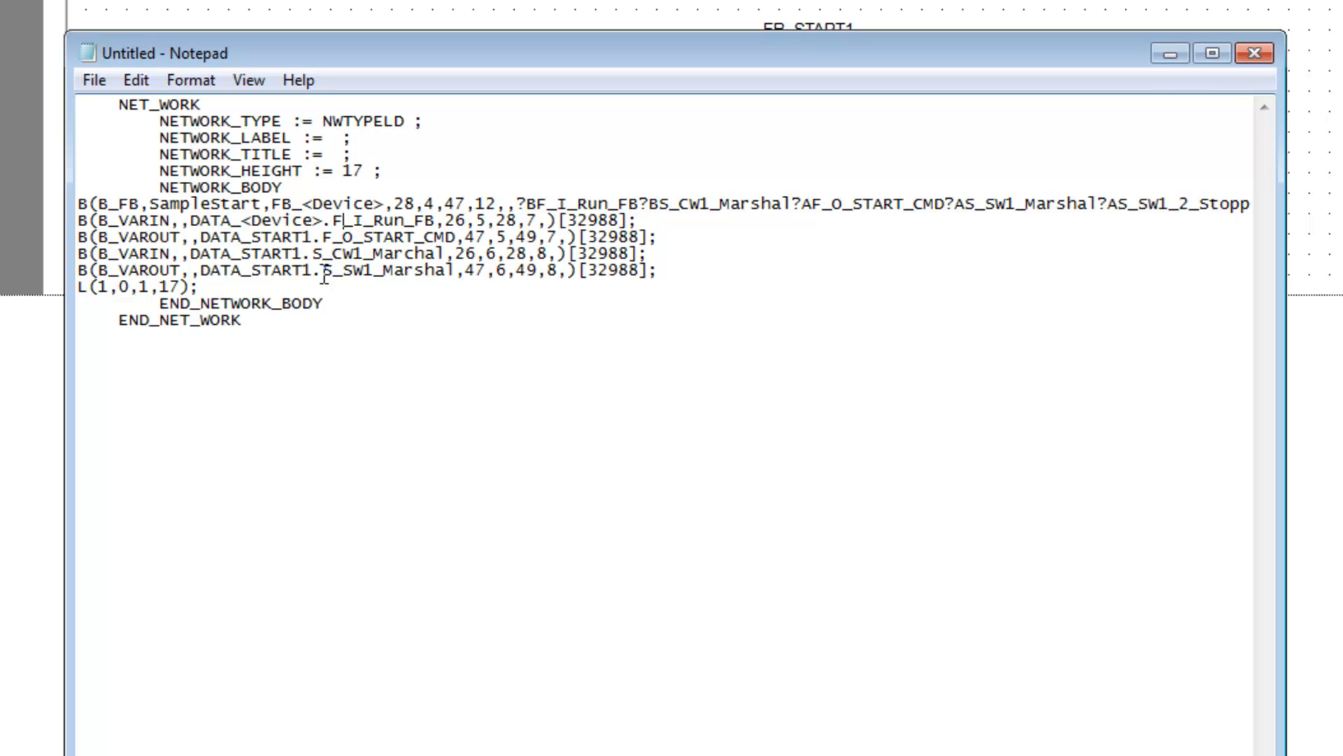
{"action": "key", "text": "Down"}
{"action": "key", "text": "Right"}
{"action": "key", "text": "Right"}
{"action": "key", "text": "Right"}
{"action": "key", "text": "BackSpace"}
{"action": "key", "text": "BackSpace"}
{"action": "key", "text": "BackSpace"}
{"action": "key", "text": "BackSpace"}
{"action": "key", "text": "BackSpace"}
{"action": "key", "text": "BackSpace"}
{"action": "type", "text": "<Device>"}
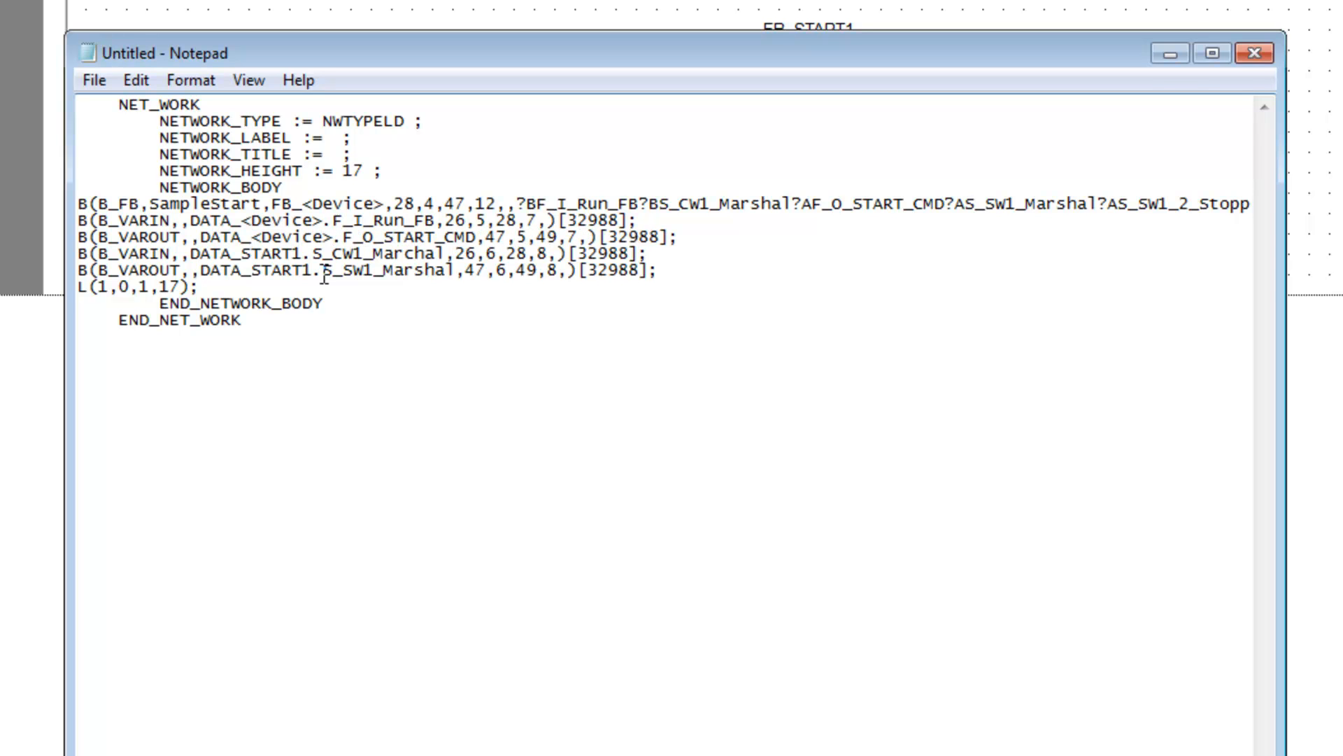
- Replace START1 with <Device> in the S_CW1_Marchal input line
{"action": "key", "text": "Down"}
{"action": "key", "text": "Left"}
{"action": "key", "text": "BackSpace"}
{"action": "key", "text": "BackSpace"}
{"action": "key", "text": "BackSpace"}
{"action": "key", "text": "BackSpace"}
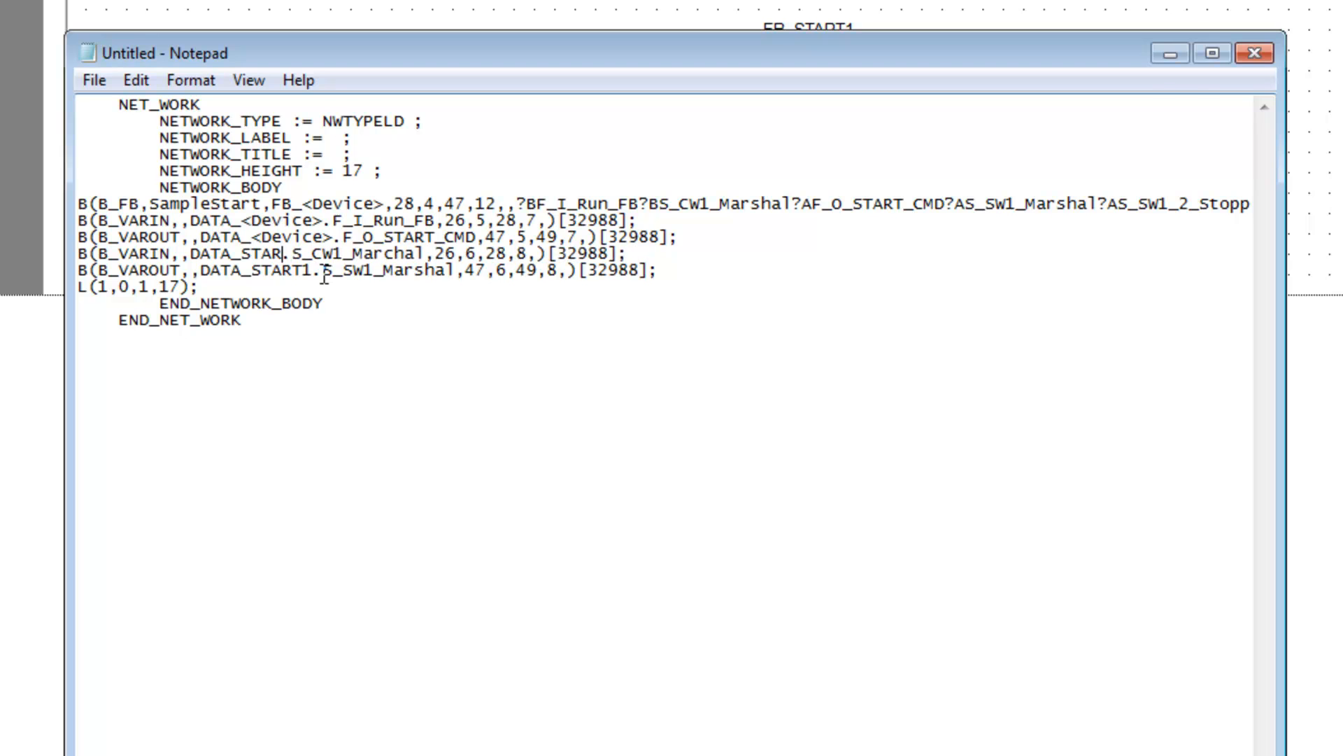
{"action": "key", "text": "BackSpace"}
{"action": "key", "text": "BackSpace"}
{"action": "type", "text": "<Dev"}
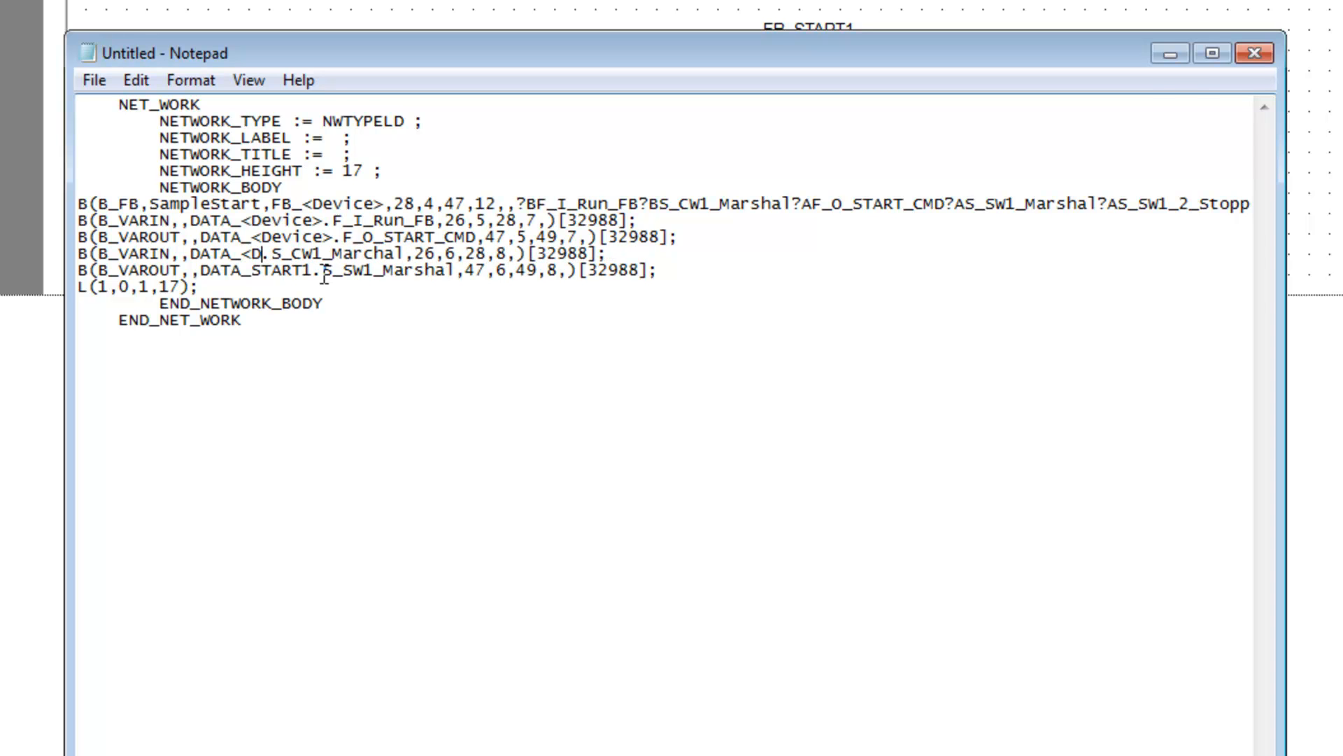
{"action": "type", "text": "ice>"}
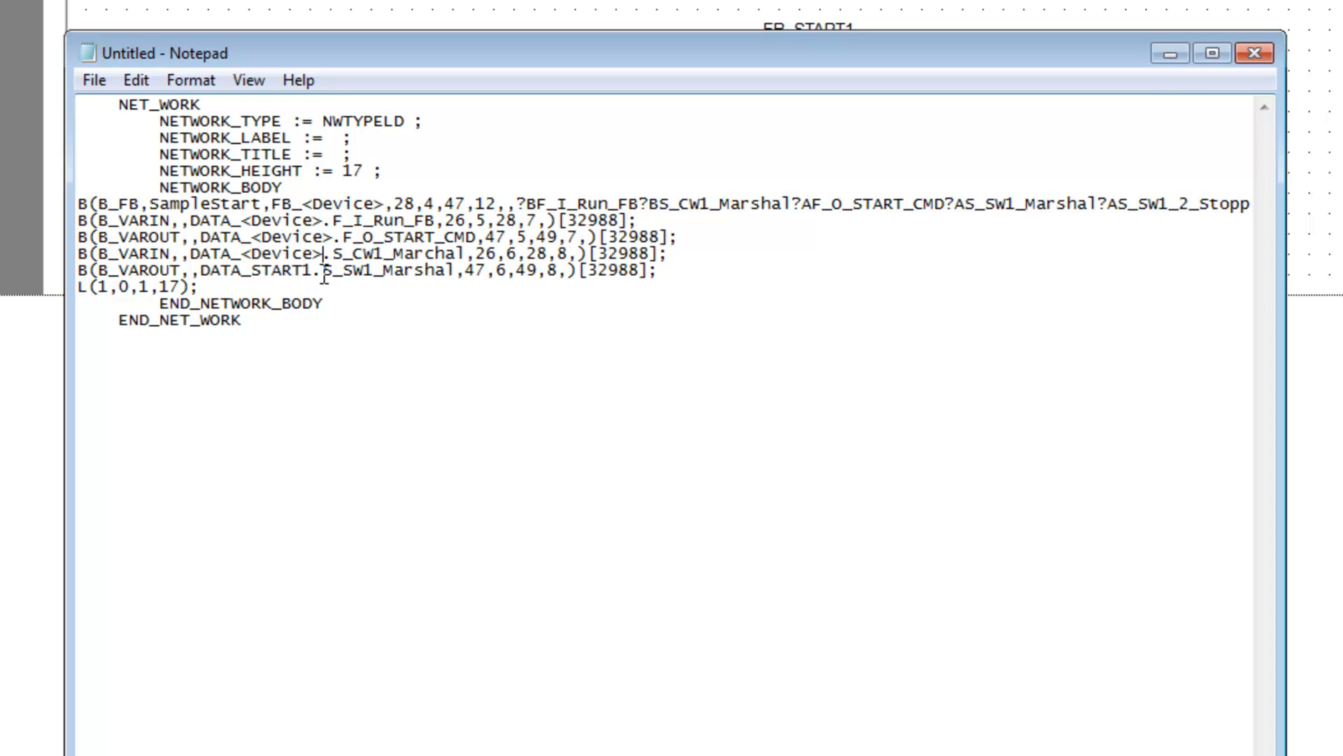
- Replace START1 with <Device> in the S_SW1_Marshal output line
{"action": "key", "text": "Left"}
{"action": "key", "text": "BackSpace"}
{"action": "key", "text": "BackSpace"}
{"action": "key", "text": "BackSpace"}
{"action": "key", "text": "BackSpace"}
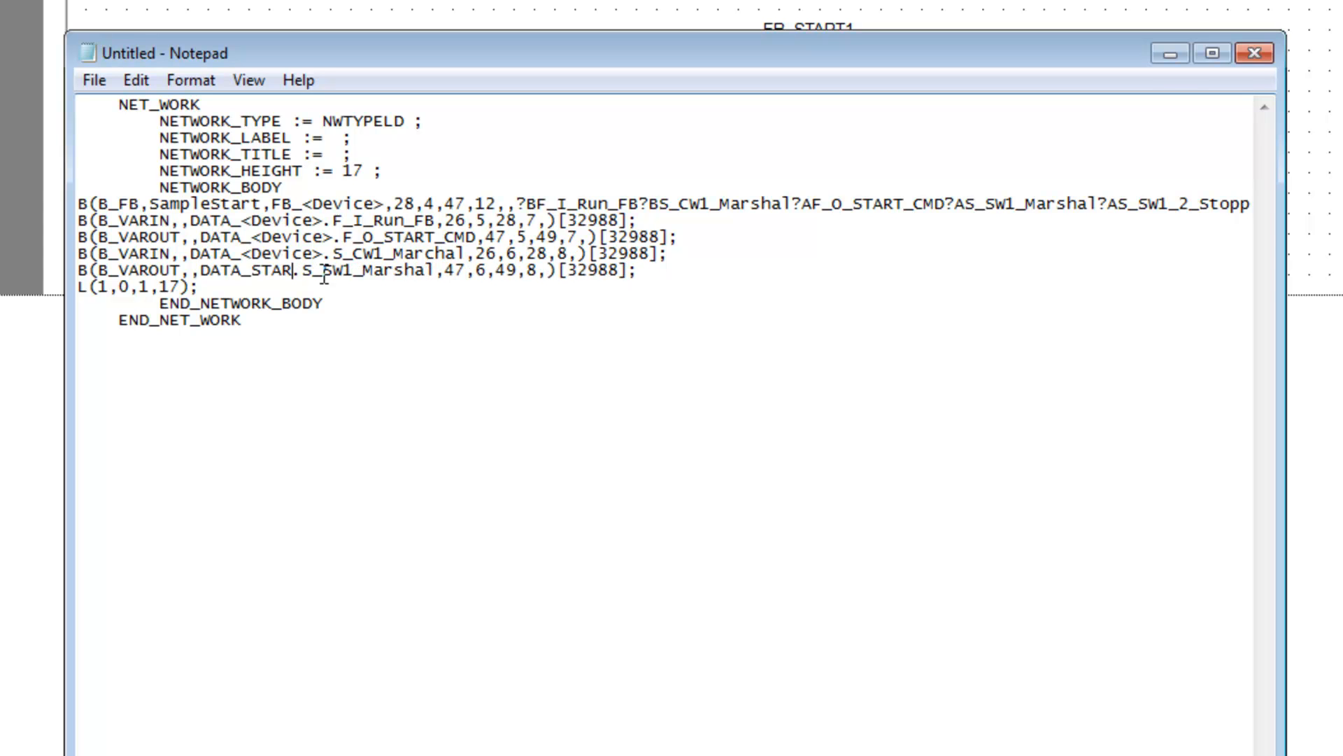
{"action": "key", "text": "BackSpace"}
{"action": "key", "text": "BackSpace"}
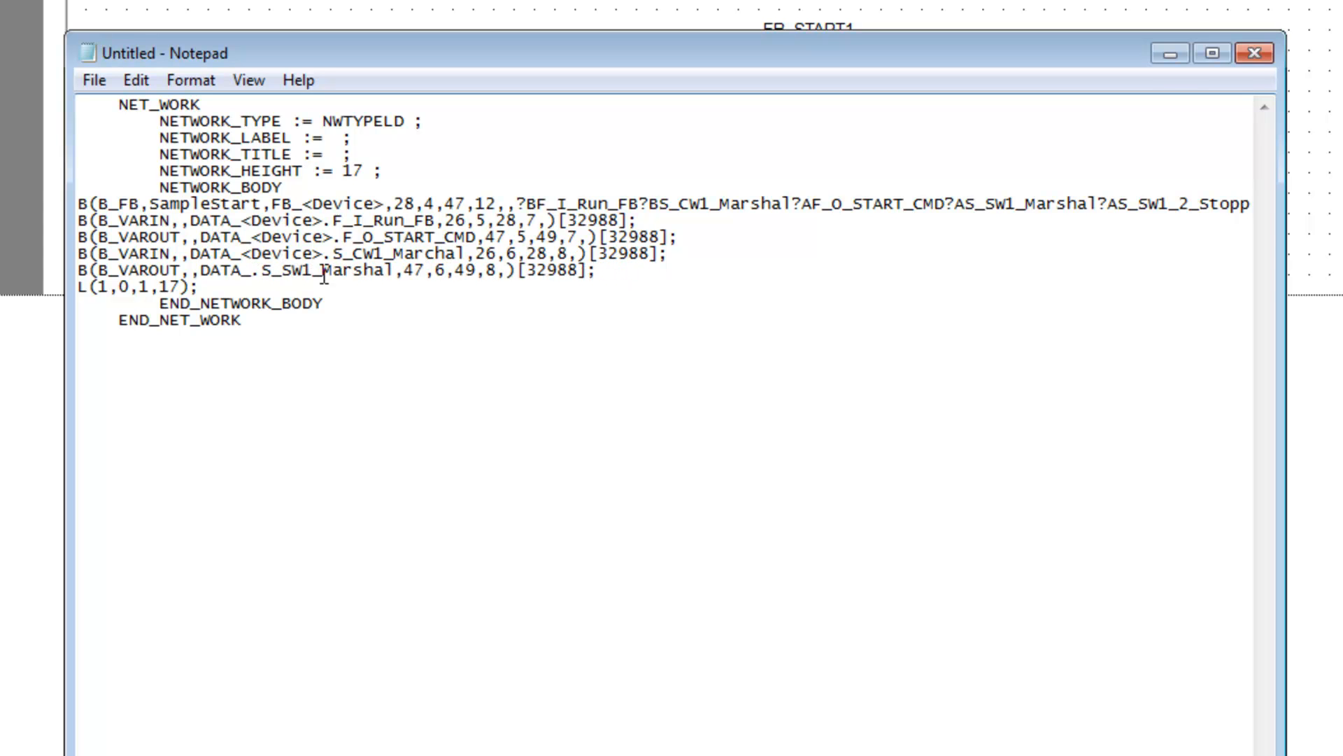
{"action": "type", "text": "<"}
{"action": "type", "text": "Device>"}
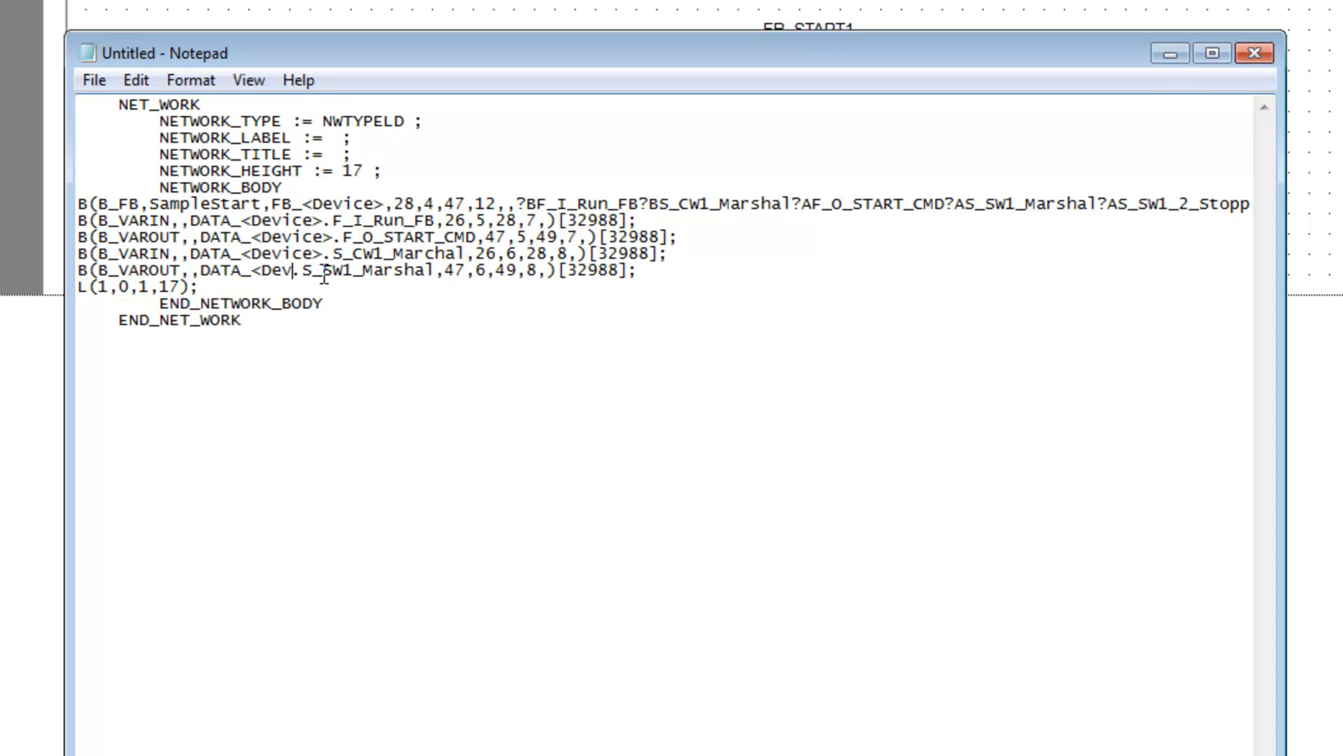
{"action": "type", "text": ">"}
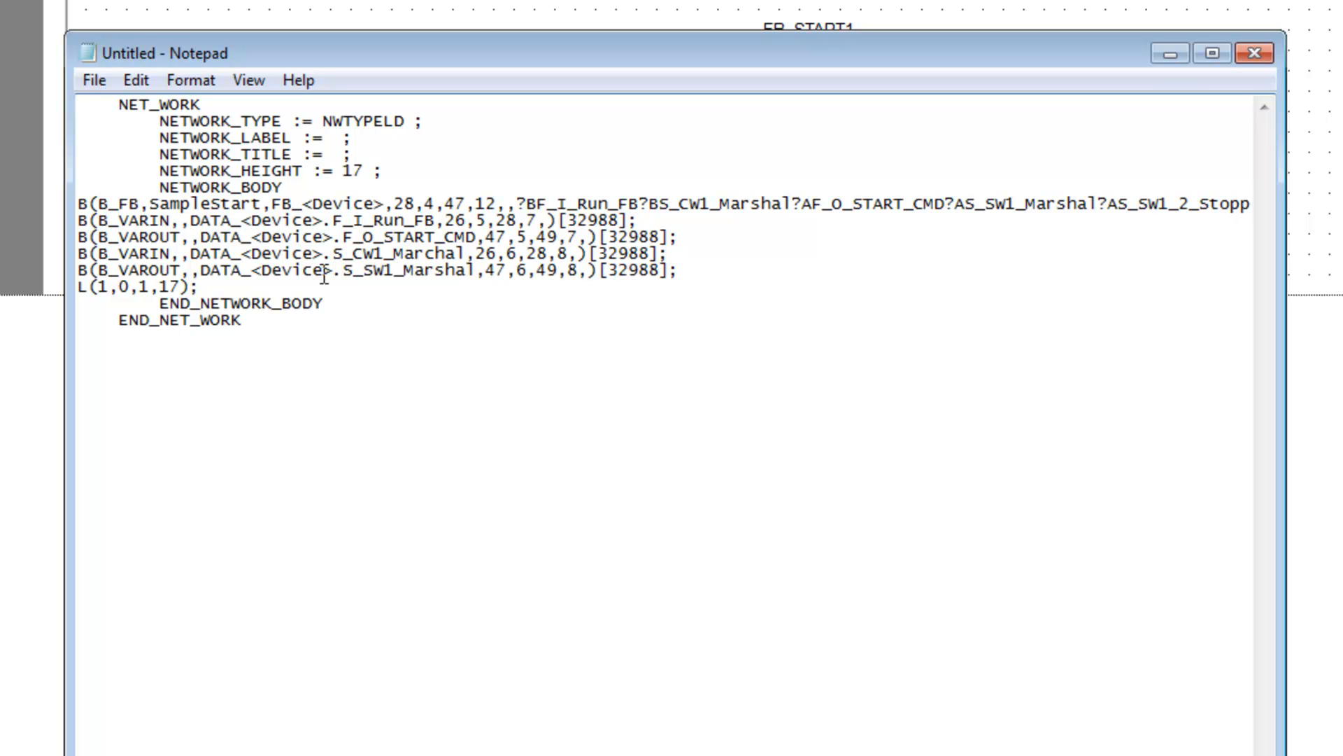
- Copy the entire NET_WORK block and paste it into the Excel workbook's FB sheet starting at cell A1
{"action": "left_click", "coordinate": [455, 303]}
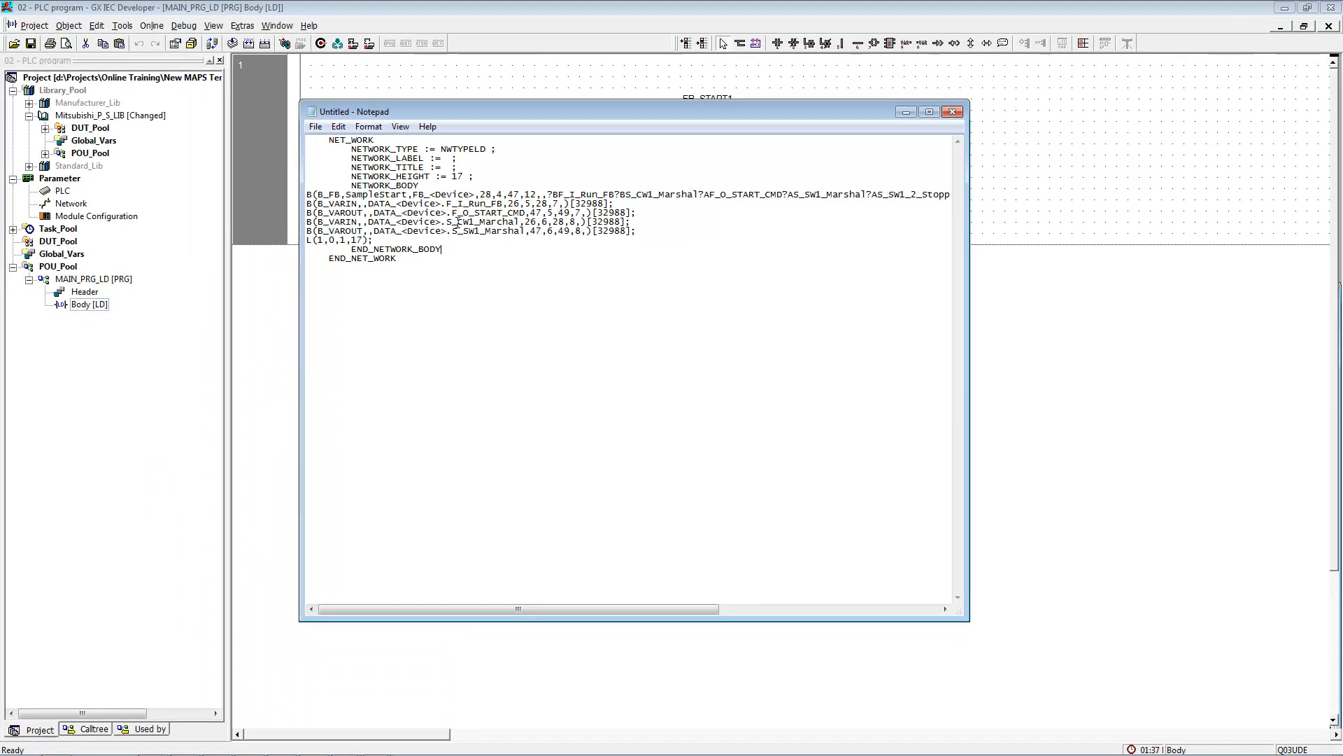
{"action": "key", "text": "ctrl+a"}
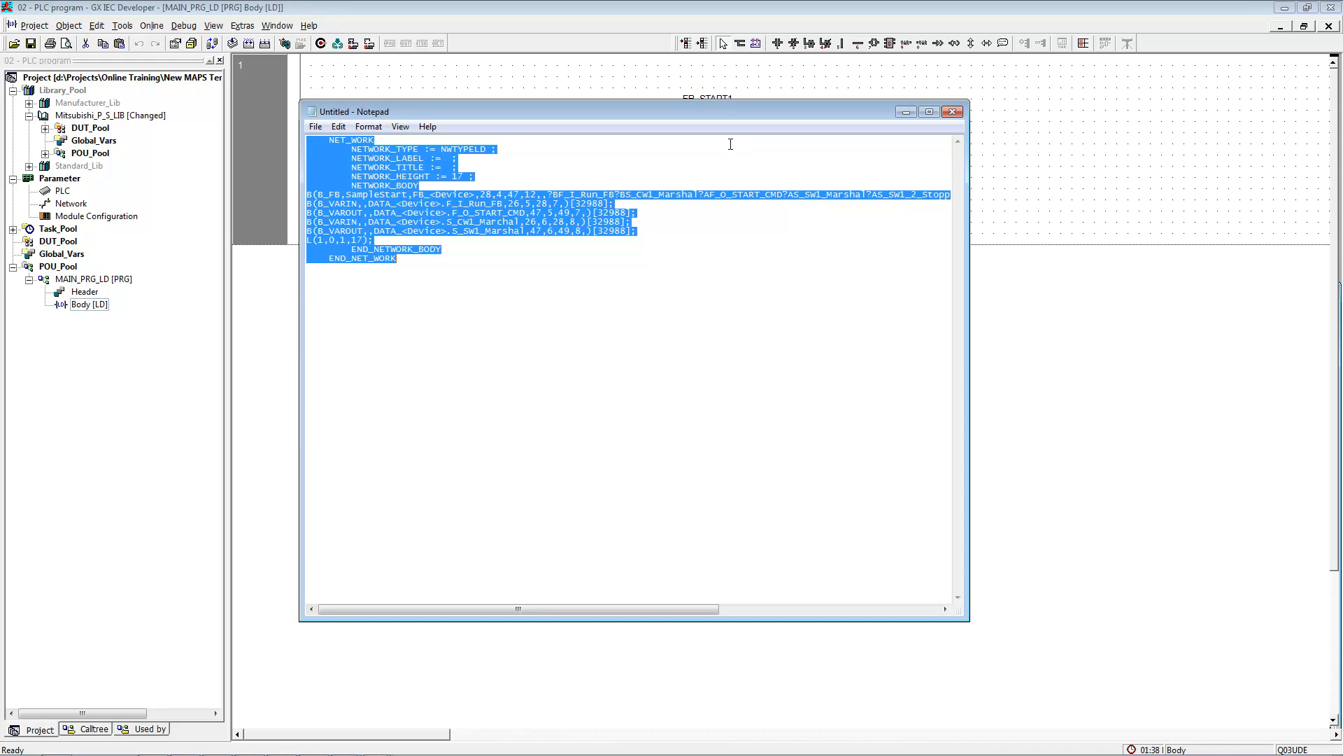
{"action": "left_click", "coordinate": [350, 748]}
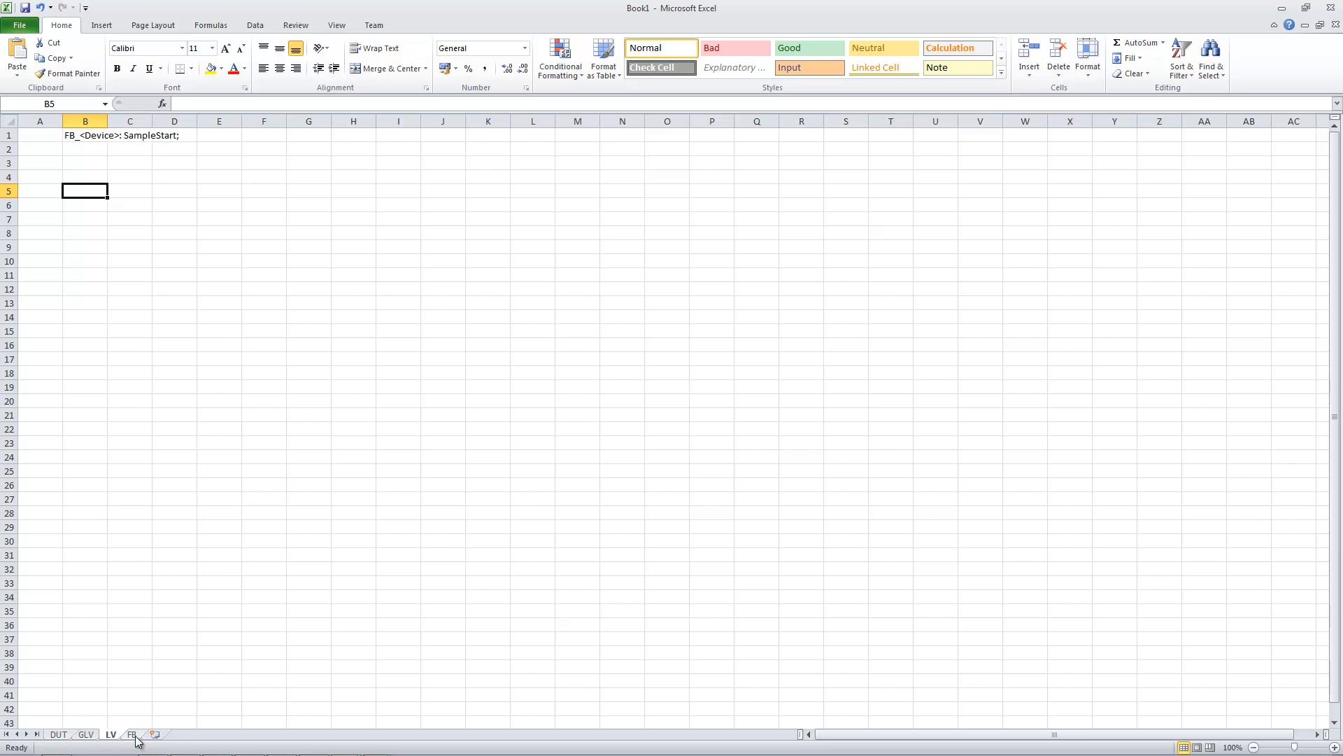
{"action": "left_click", "coordinate": [134, 734]}
{"action": "left_click", "coordinate": [39, 137]}
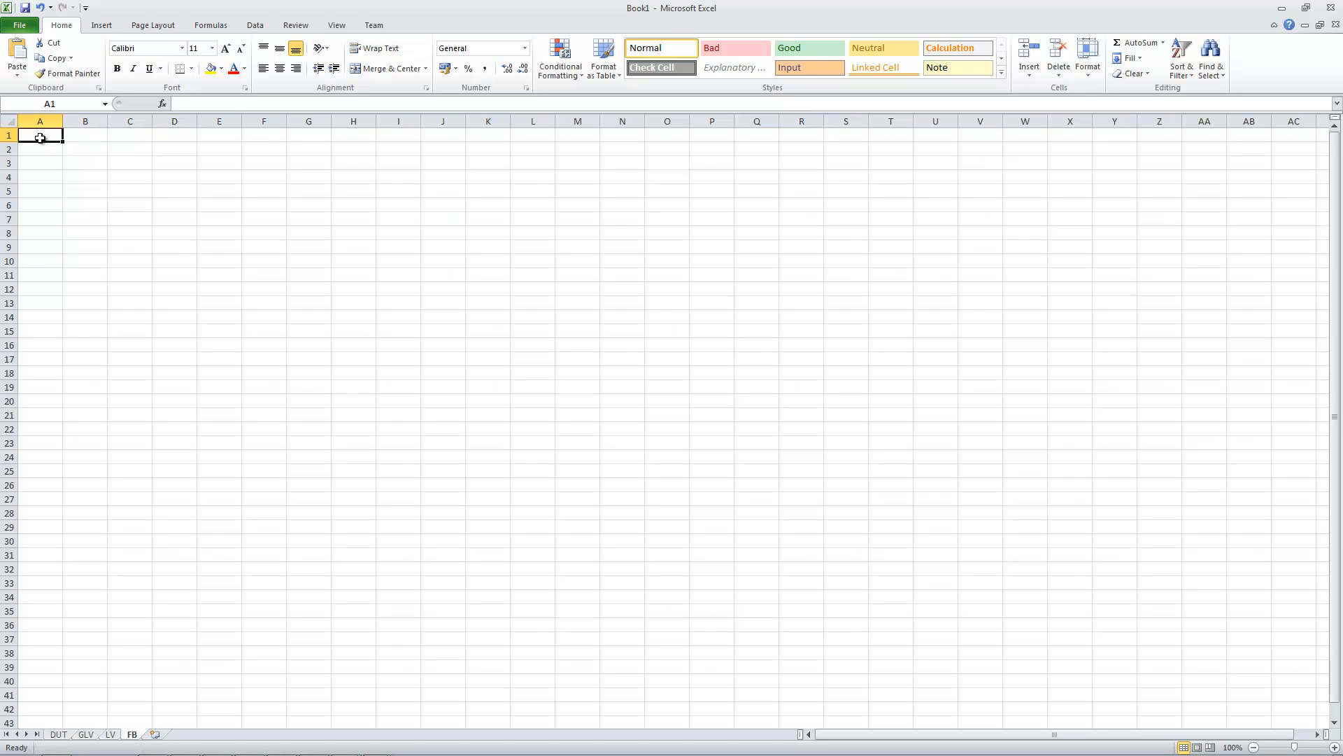
{"action": "type", "text": "NET_WORK       NETWORK_TYPE := NWTYPELD ;       NETWORK_LABEL := ;       NETWORK_TITLE := ;       NETWORK_HEIGHT := 17 ;       NETWORK_BODY B(B_FB,SampleStart,FB_<Device>,28,4,47,12,,?BF_I_Run_FB?BS_CW1_Marshal?AF_O_START_CMD?AS_SW1_Marshal?AS_SW1_2_Stopped?AS_SW1_3_Stating?AS_SW1_4_Running?AS_SW1_5_Stopping)[32988]; B(B_VARIN,,DATA_<Device>.F_I_Run_FB,26,5,28,7,)[32988]; B(B_VAROUT,,DATA_<Device>.F_O_START_CMD,47,5,49,7,)[32988]; B(B_VARIN,,DATA_<Device>.S_CW1_Marchal,26,6,28,8,)[32988]; B(B_VAROUT,,DATA_<Device>.S_SW1_Marshal,47,6,49,8,)[32988]; L(1,0,1,17);       END_NETWORK_BODY    END_NET_WORK"}
{"action": "left_click", "coordinate": [180, 184]}
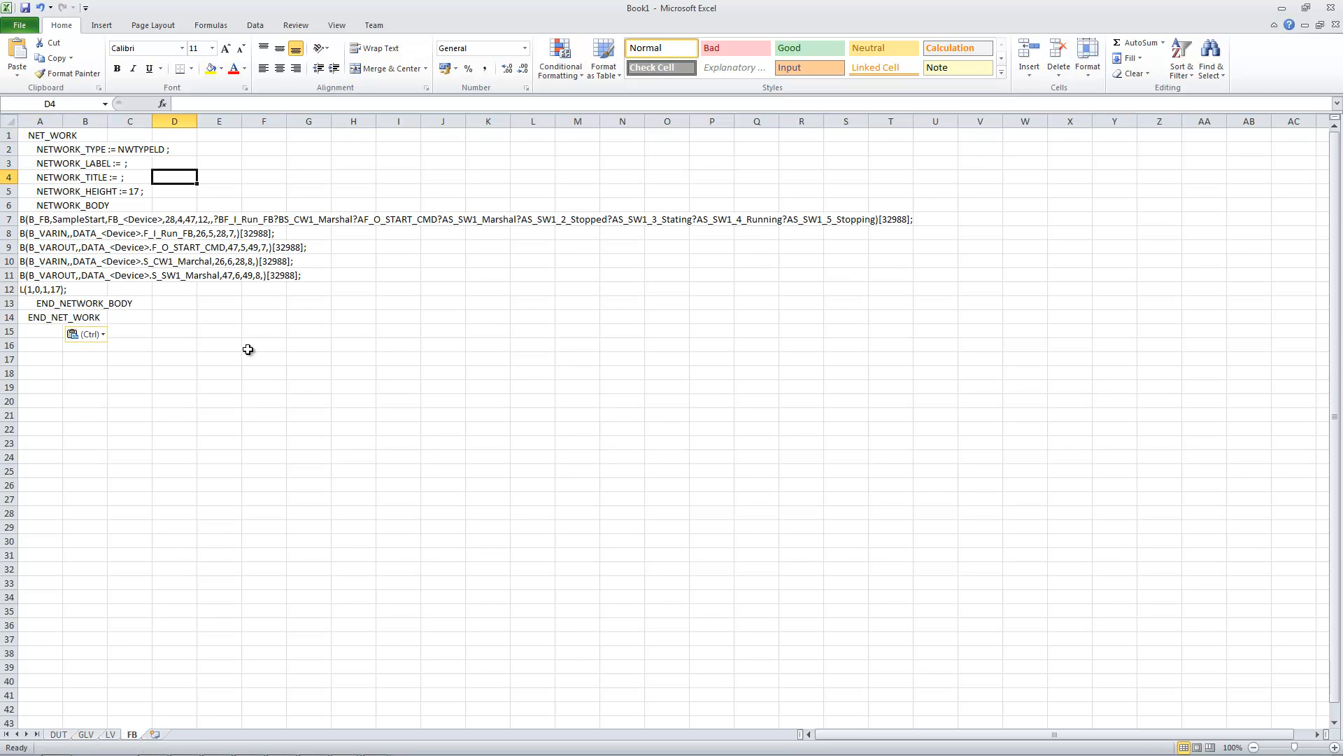
- Display the workbook's empty GLV sheet, then switch to Notepad and replace START1 with <Device> in the DATA_START1 declaration
{"action": "left_click", "coordinate": [90, 734]}
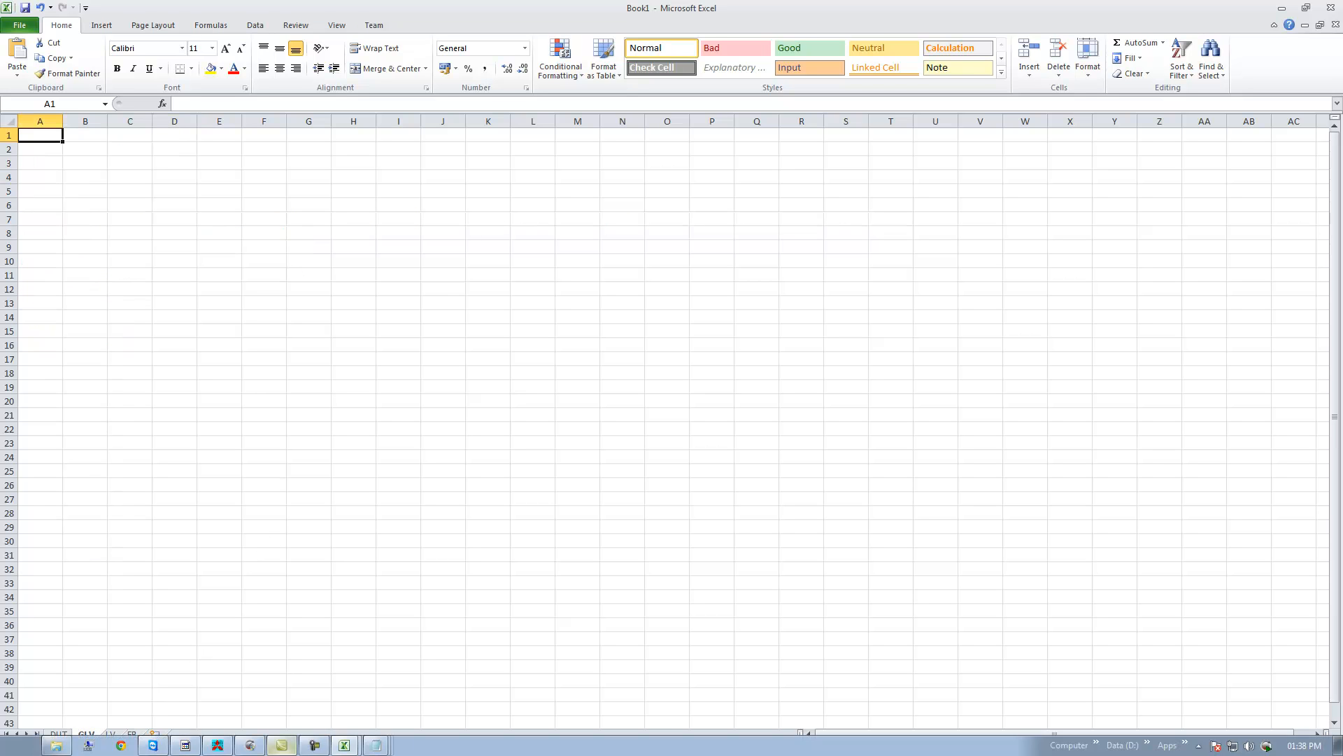
{"action": "left_click", "coordinate": [368, 747]}
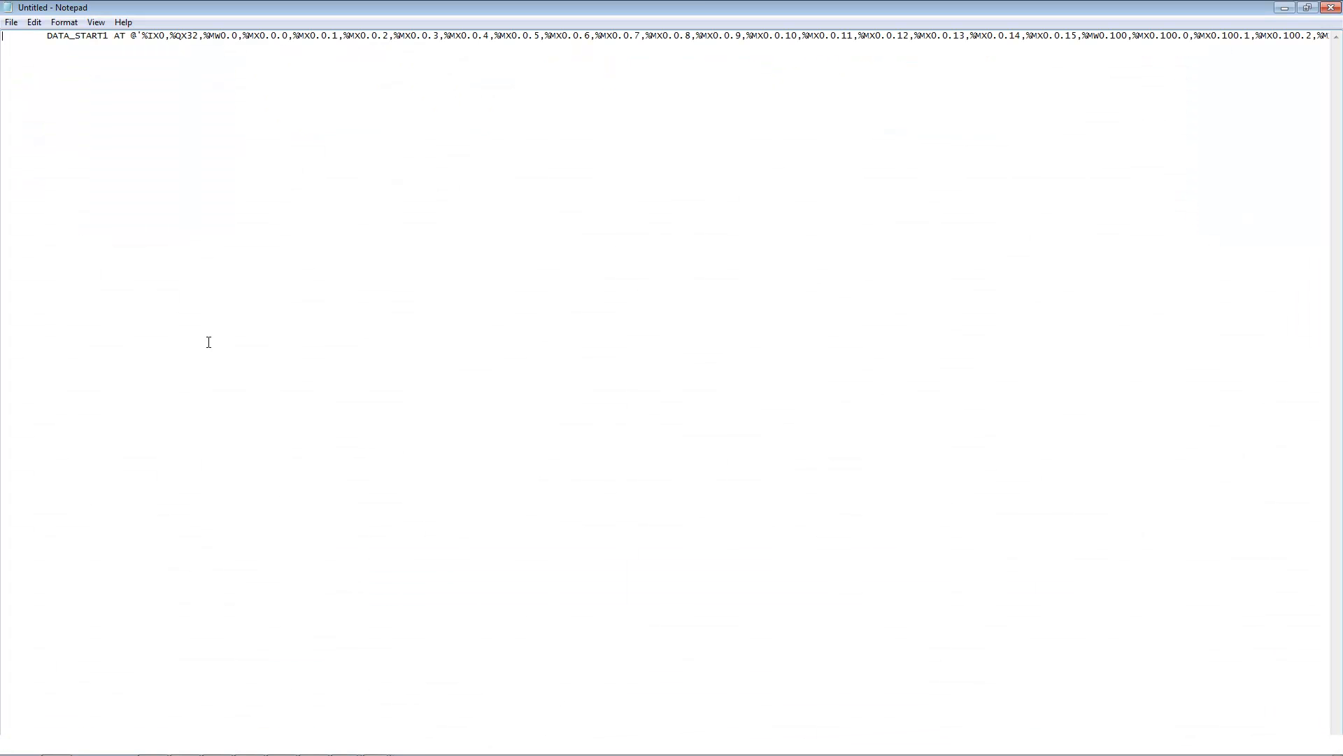
{"action": "left_click_drag", "start_coordinate": [74, 39], "coordinate": [162, 69]}
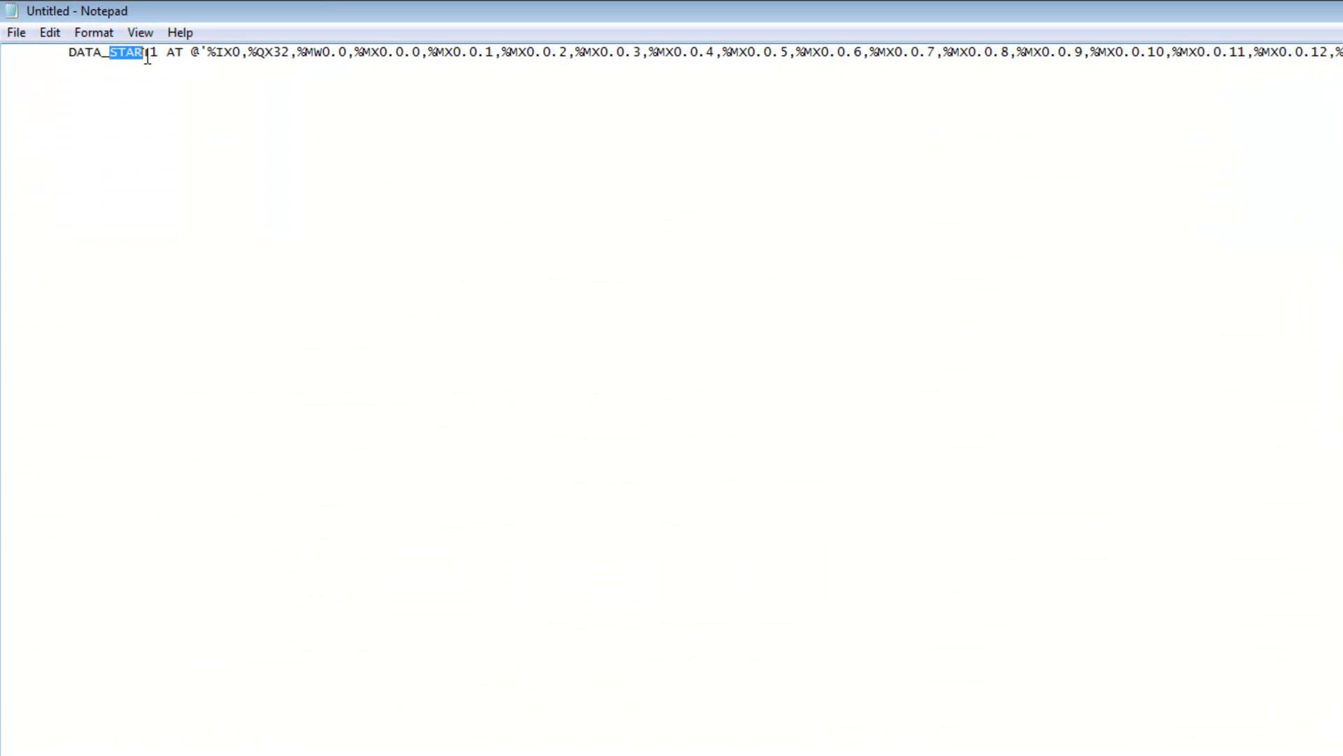
{"action": "type", "text": "<Device"}
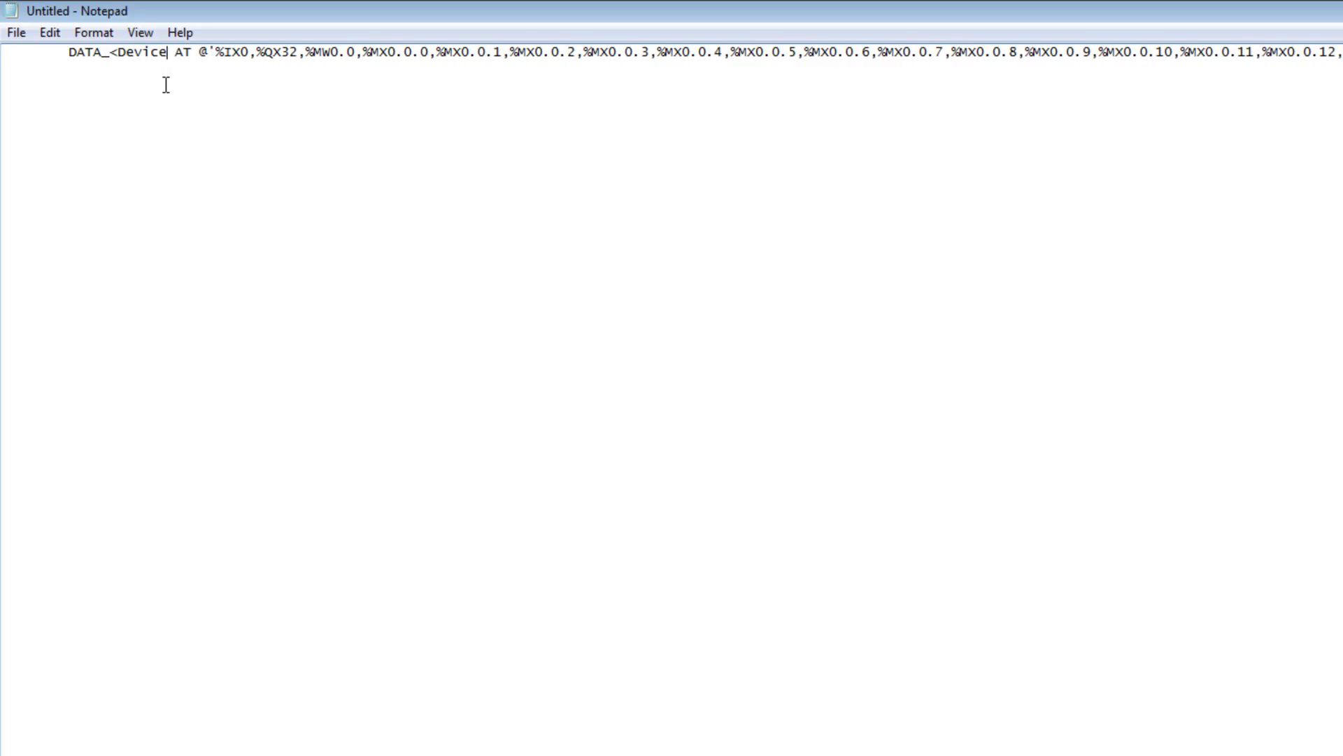
{"action": "type", "text": ">"}
{"action": "left_click", "coordinate": [260, 147]}
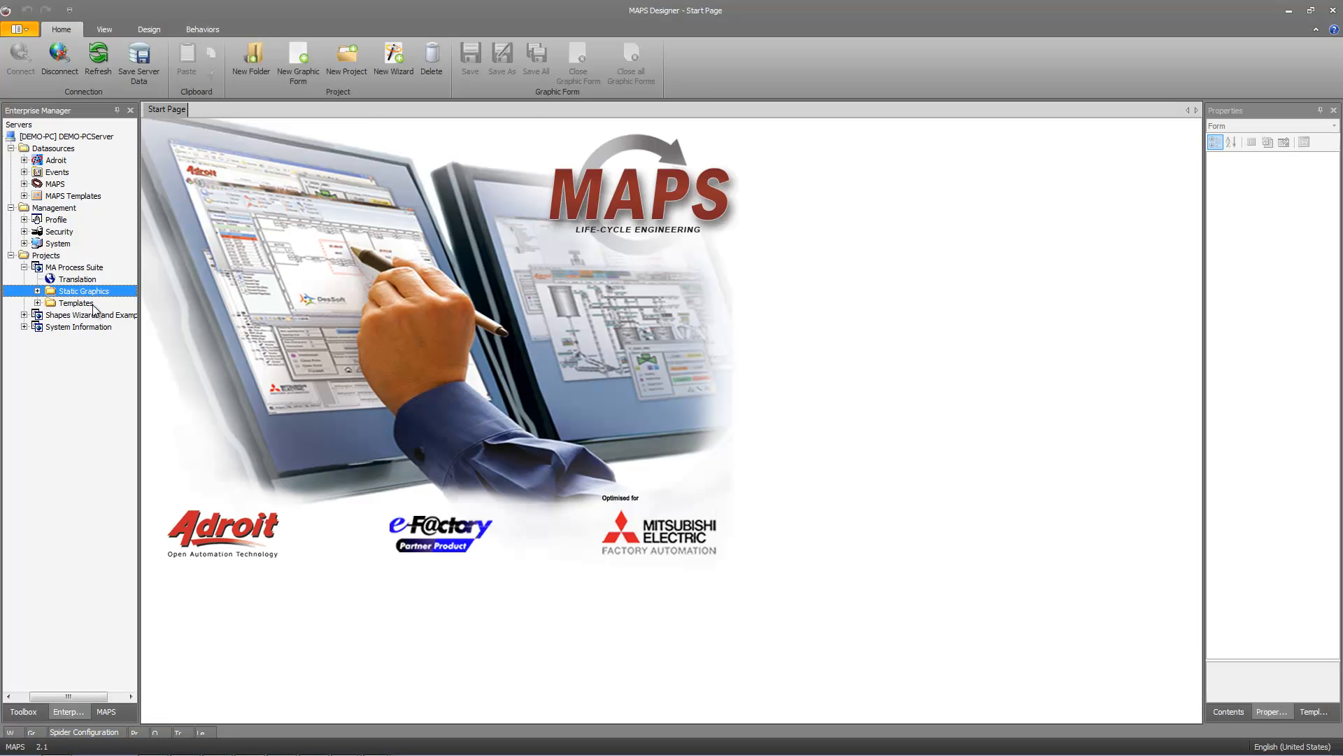
{"action": "left_click", "coordinate": [53, 150]}
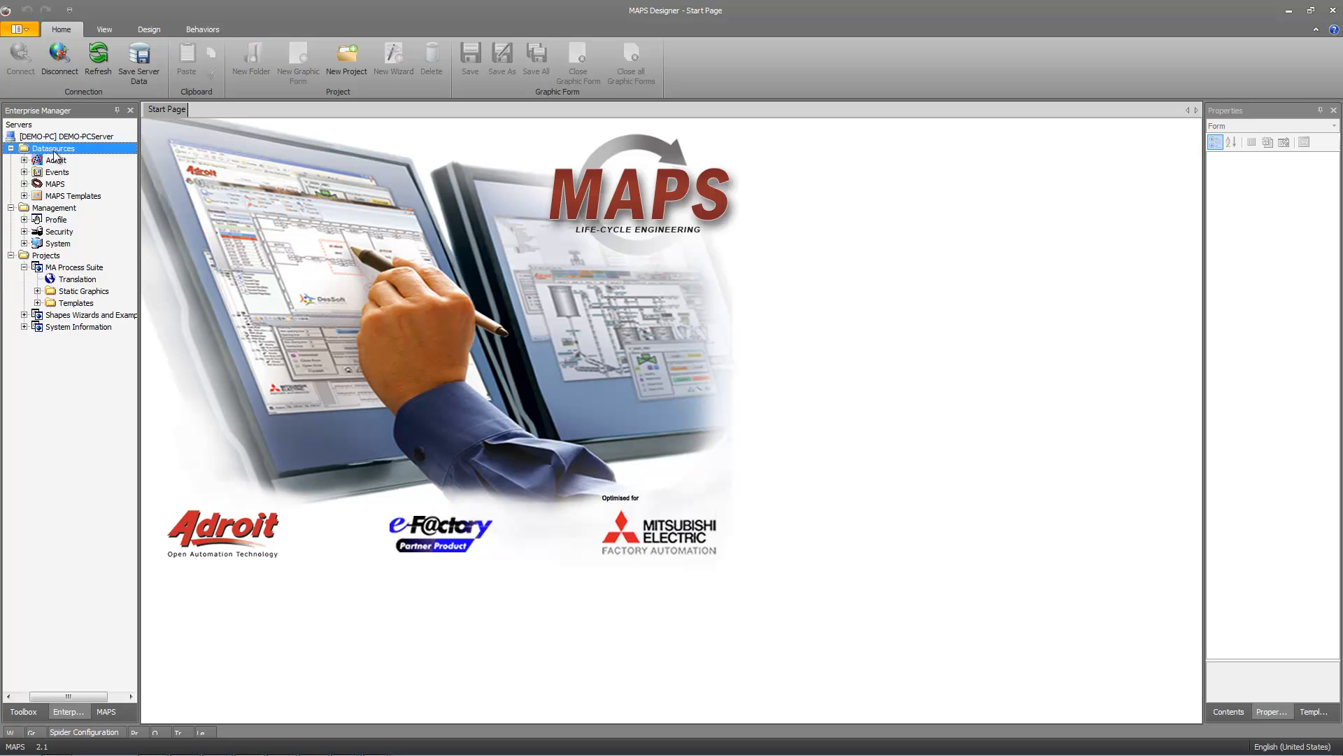
{"action": "right_click", "coordinate": [49, 149]}
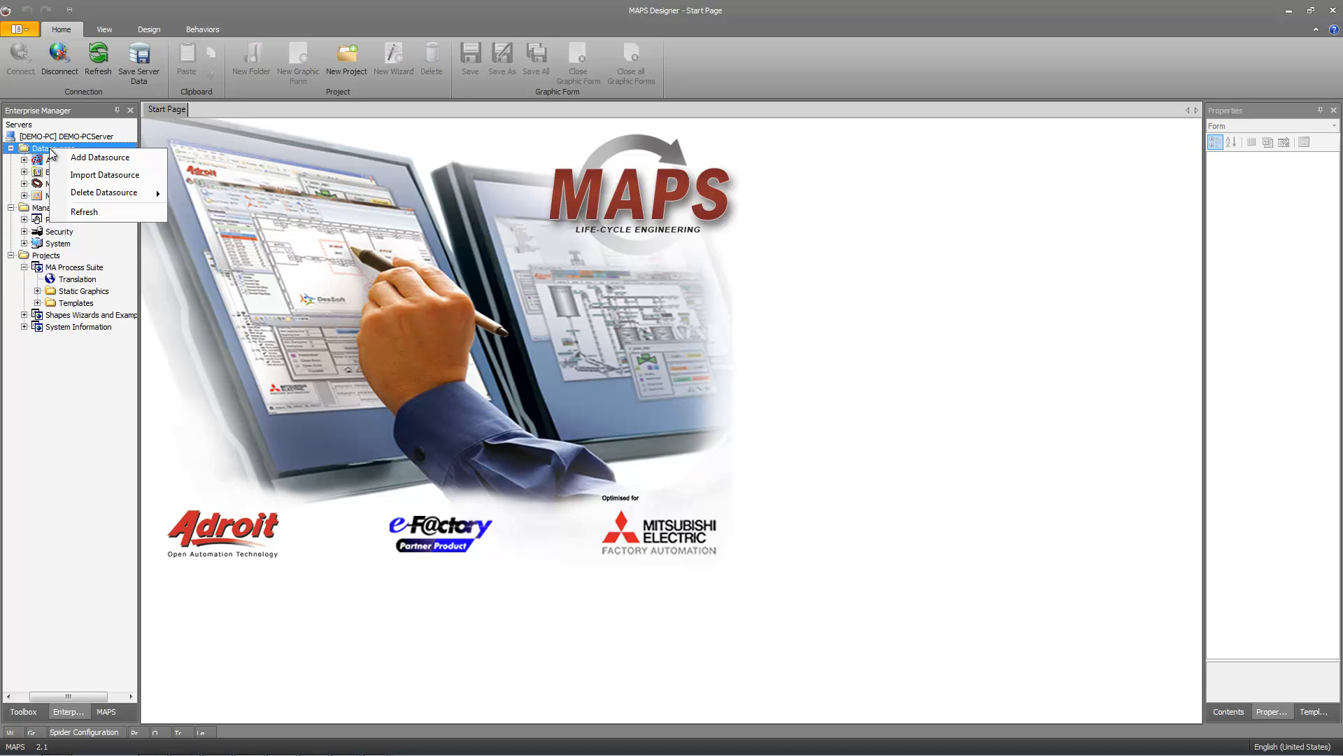
{"action": "left_click", "coordinate": [92, 157]}
{"action": "left_click", "coordinate": [521, 271]}
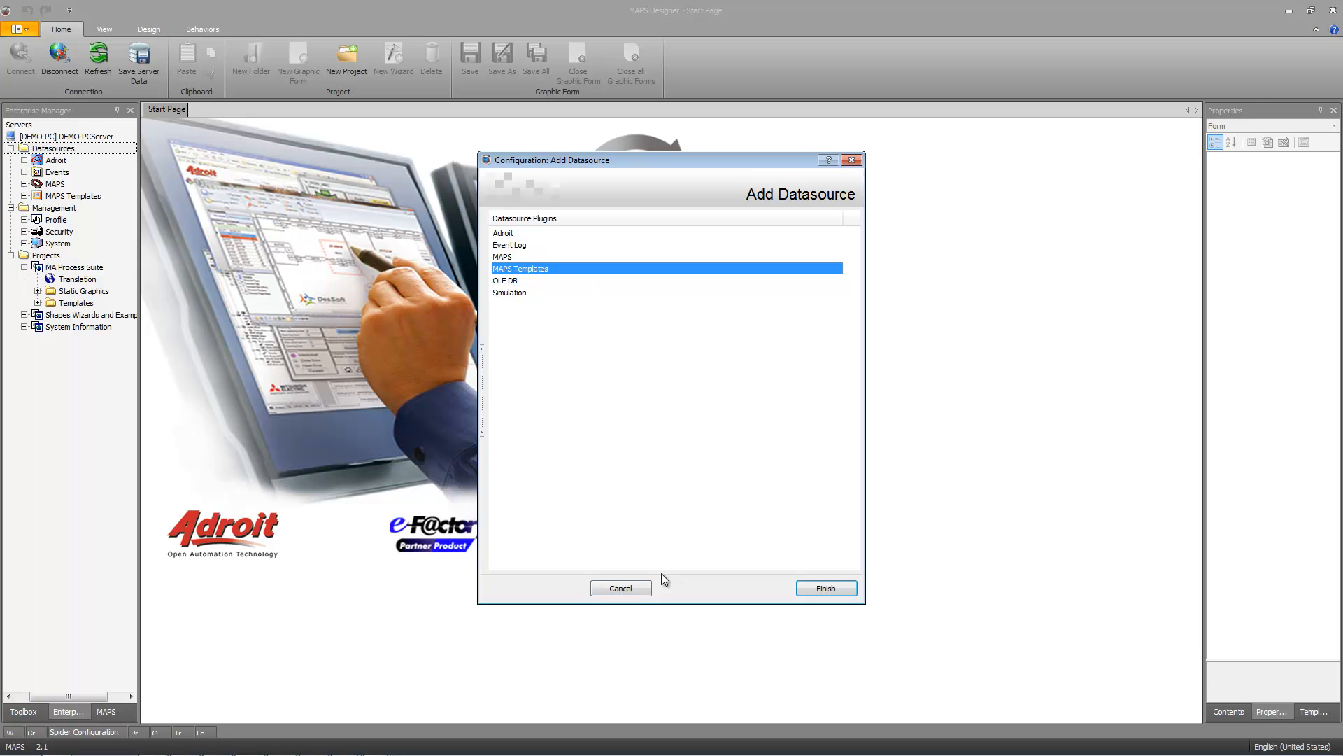
{"action": "left_click", "coordinate": [641, 591]}
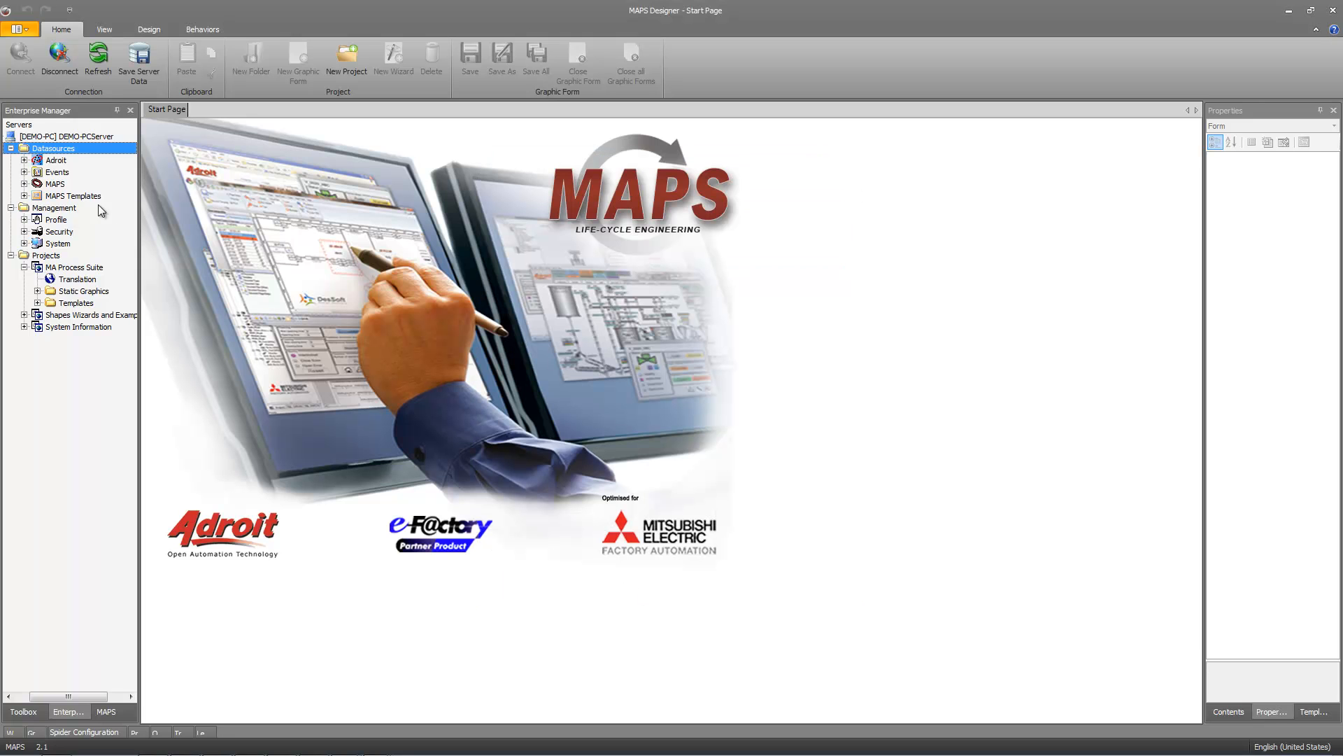
- Expand the MAPS Templates datasource in MAPS Designer and examine its Custom Templates and the Electrical group of its System Templates
{"action": "left_click", "coordinate": [89, 198]}
{"action": "left_click", "coordinate": [24, 196]}
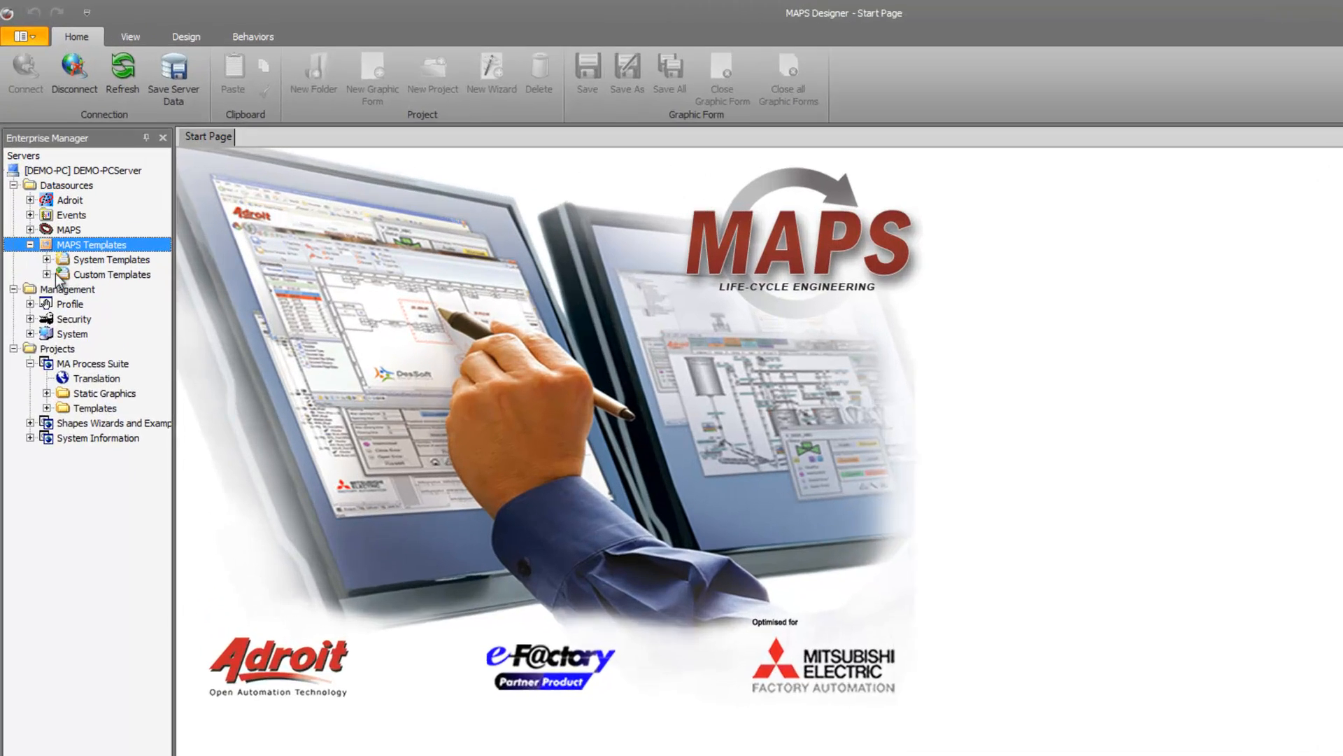
{"action": "left_click", "coordinate": [38, 220]}
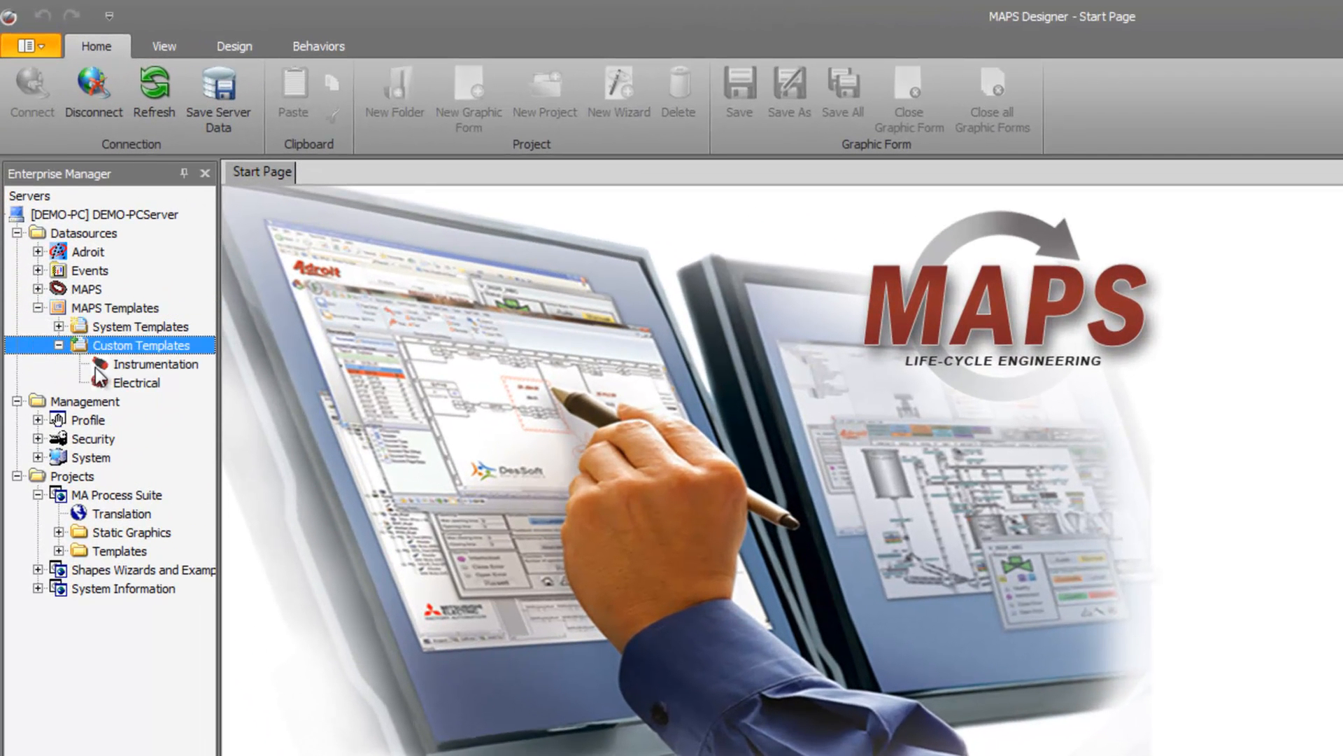
{"action": "left_click", "coordinate": [79, 327]}
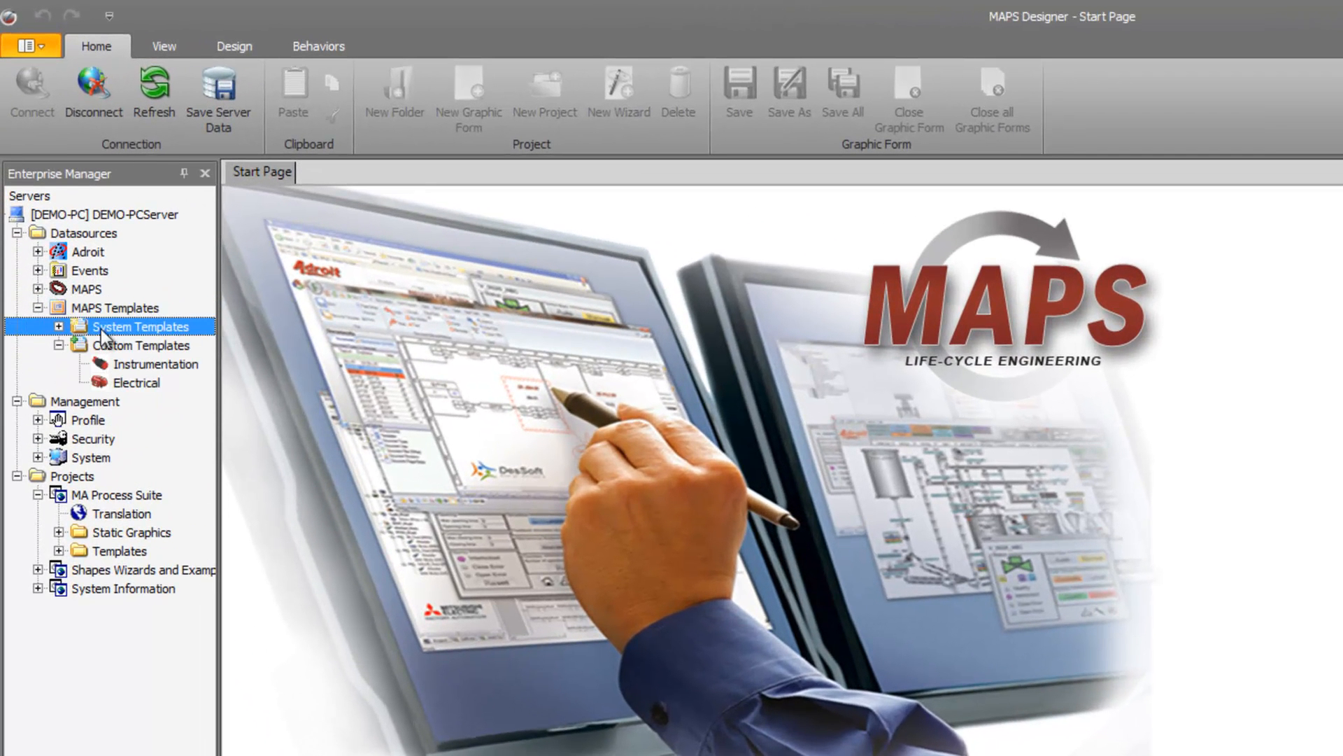
{"action": "left_click", "coordinate": [59, 327]}
{"action": "left_click", "coordinate": [79, 365]}
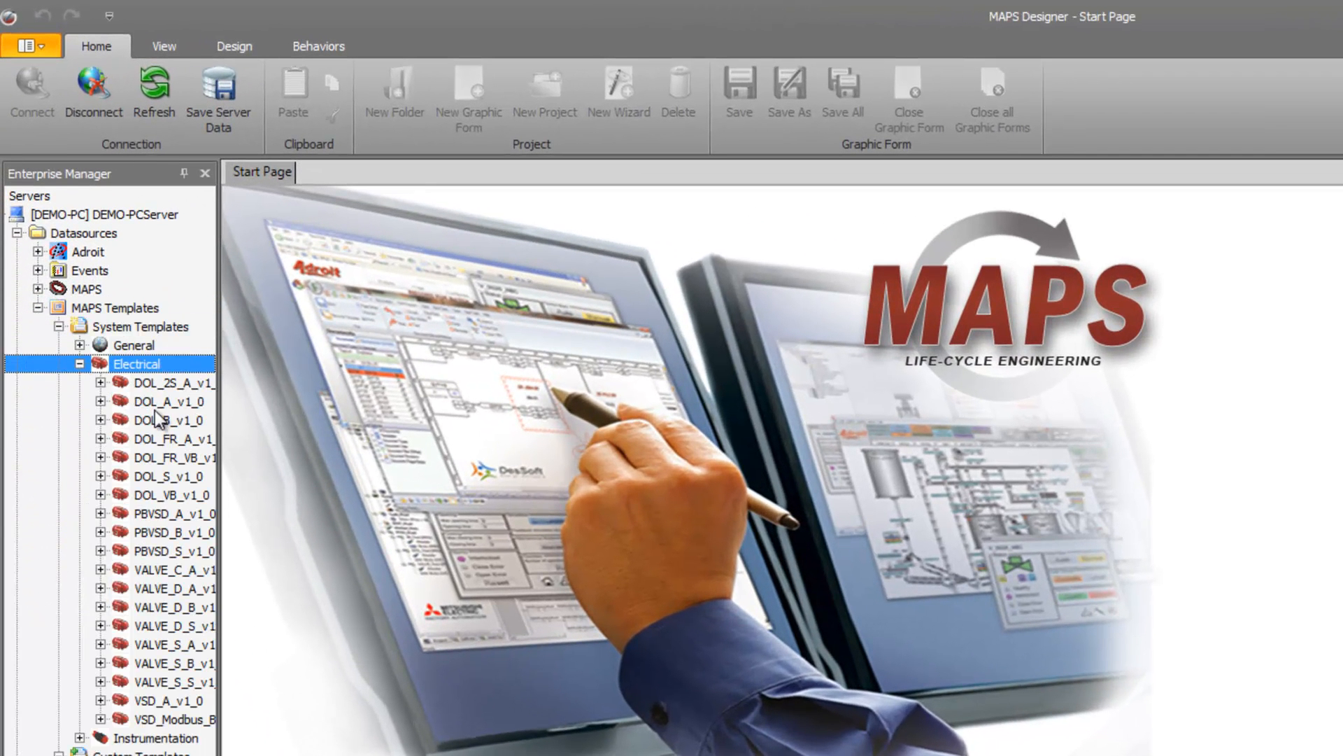
{"action": "left_click", "coordinate": [80, 364]}
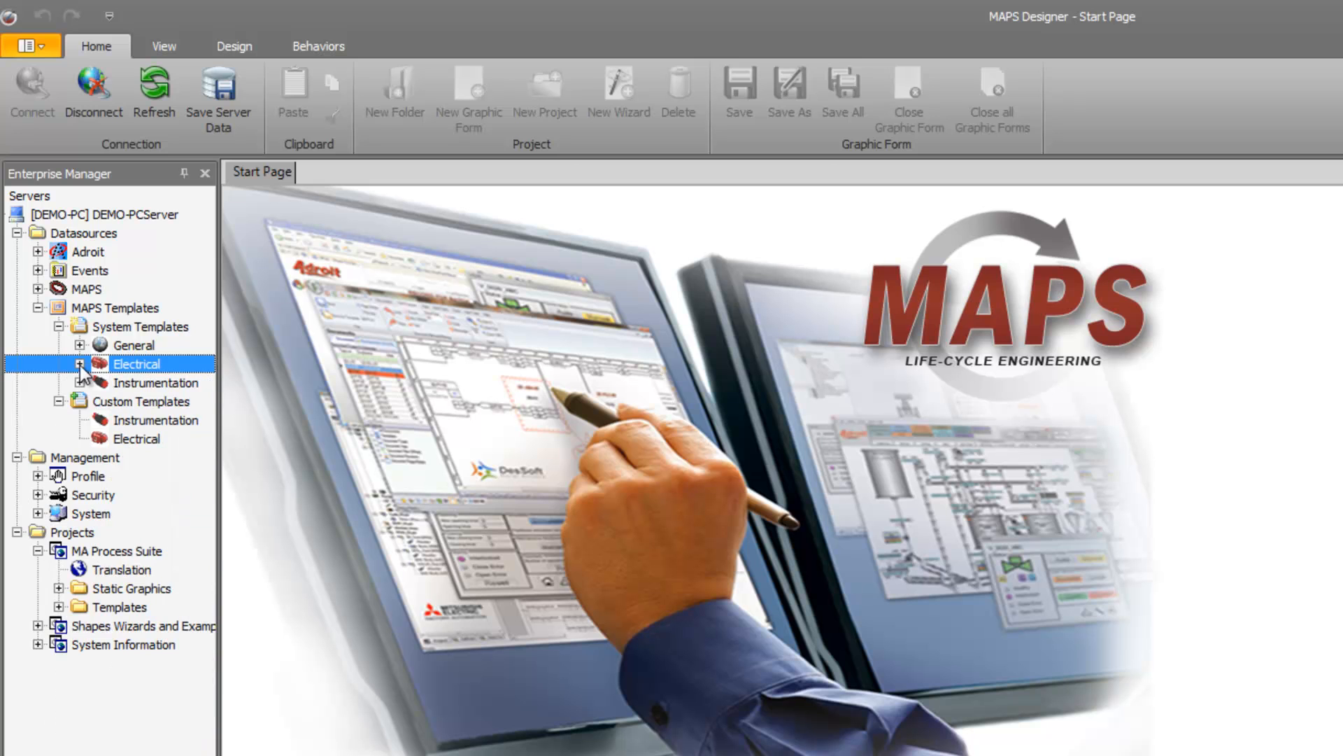
{"action": "left_click", "coordinate": [117, 405]}
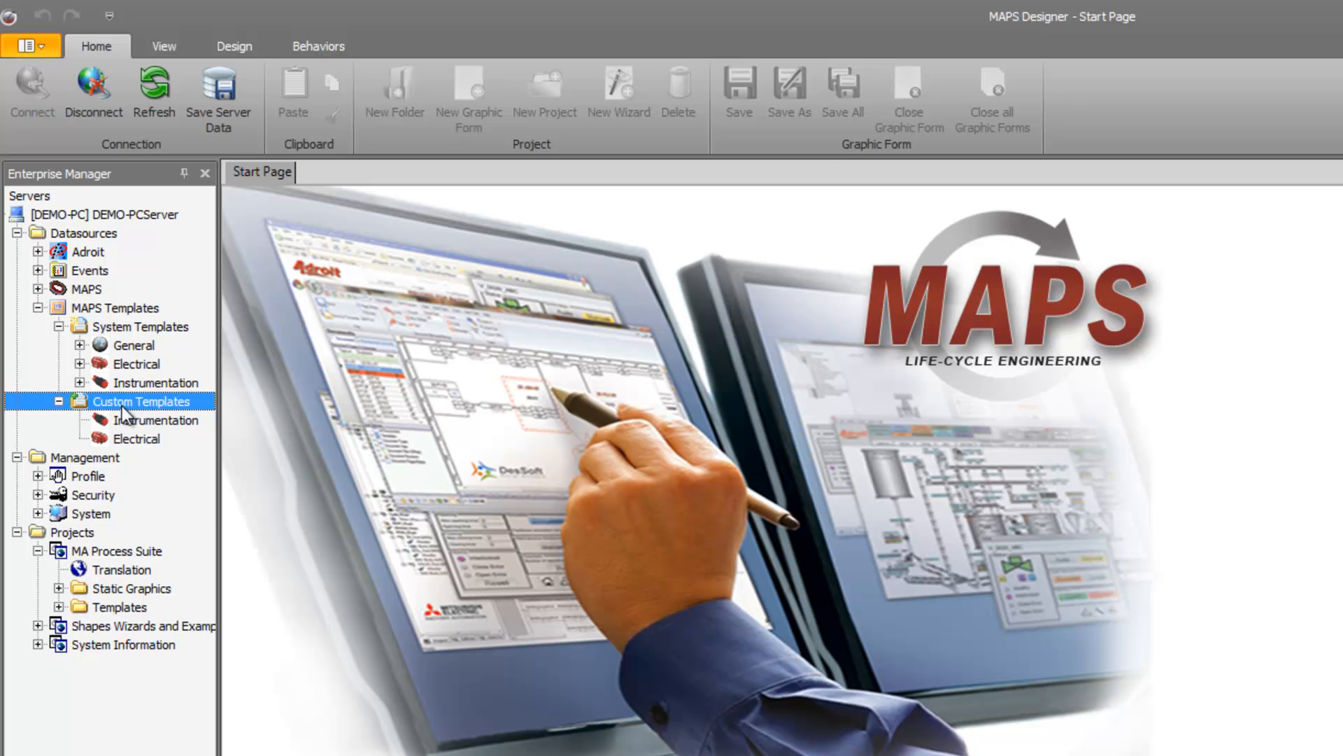
{"action": "right_click", "coordinate": [133, 406]}
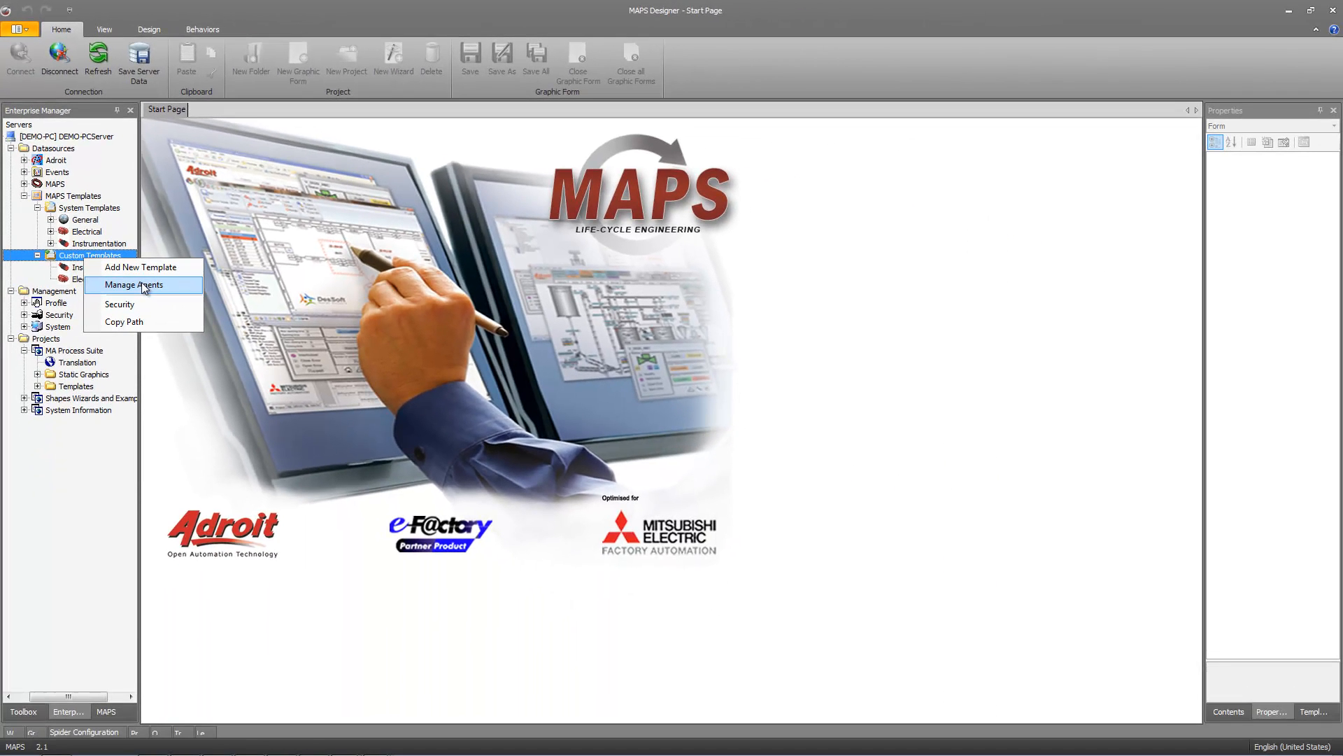
{"action": "left_click", "coordinate": [143, 287]}
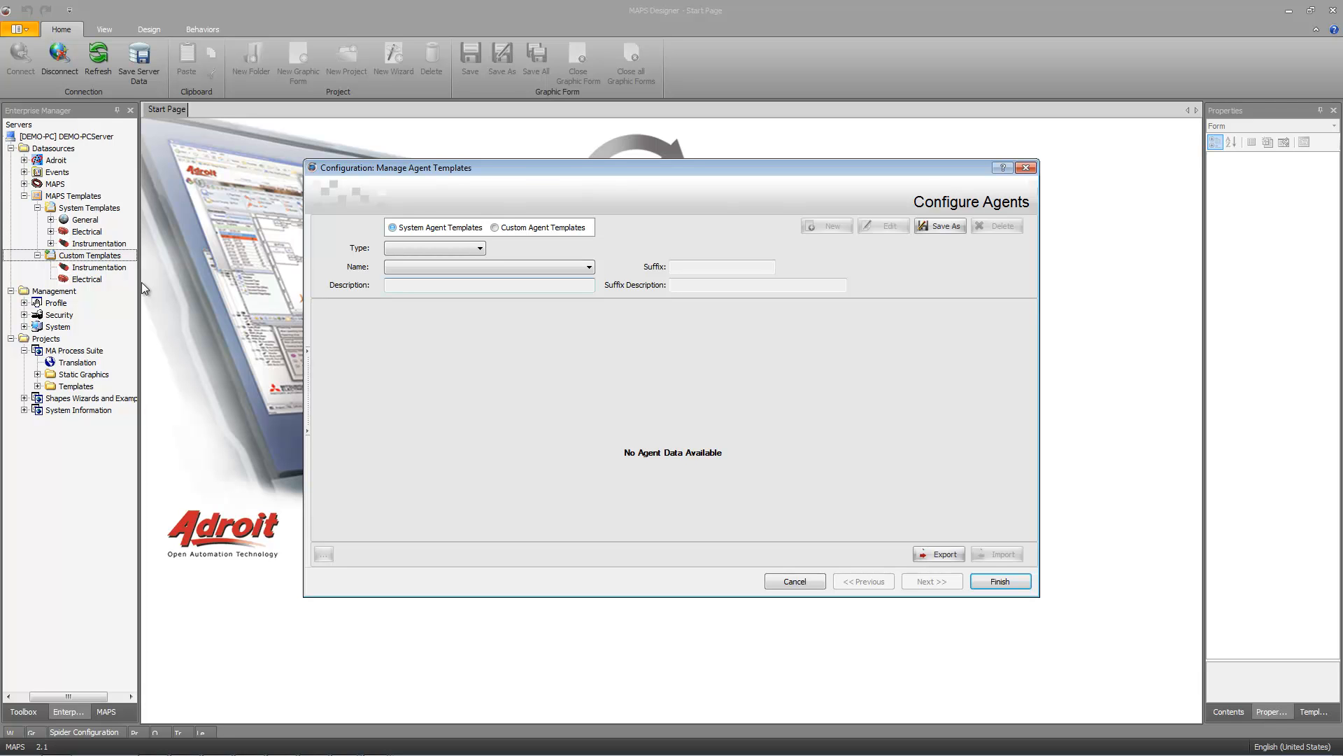
{"action": "left_click", "coordinate": [495, 229]}
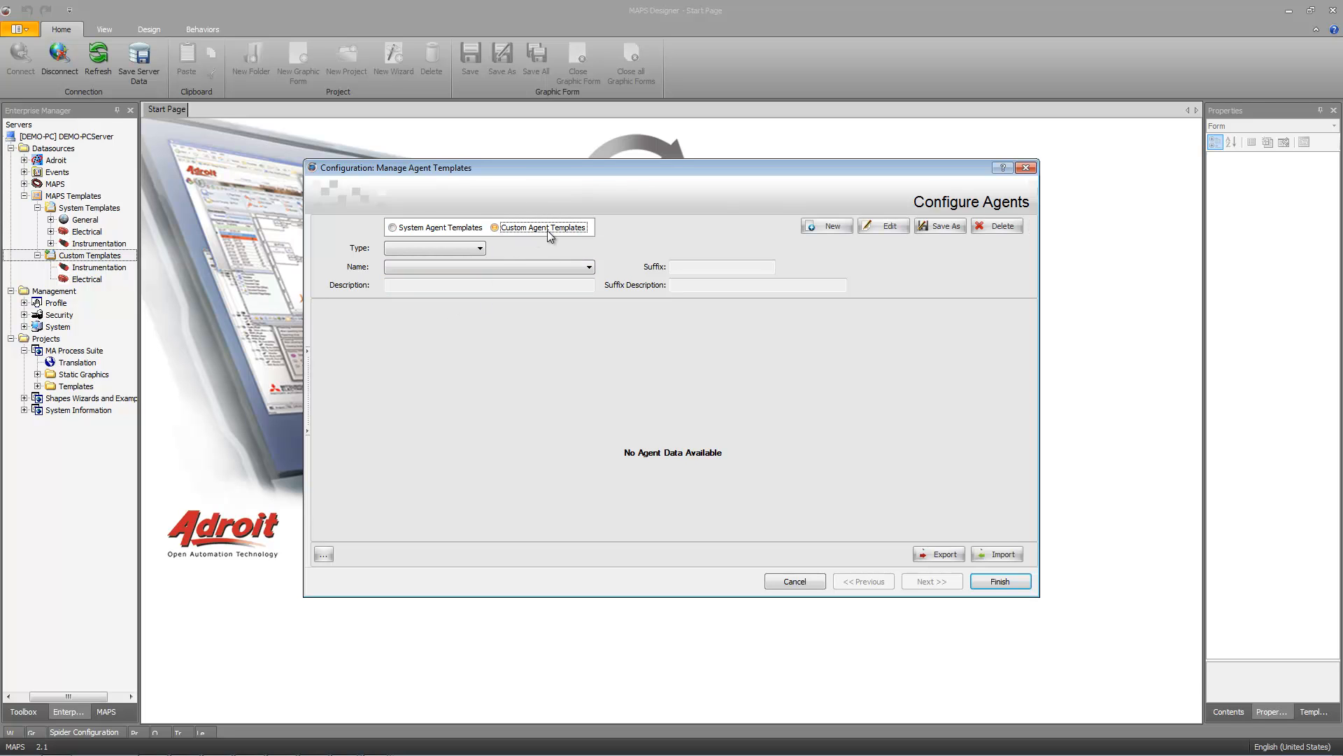
{"action": "left_click", "coordinate": [788, 581]}
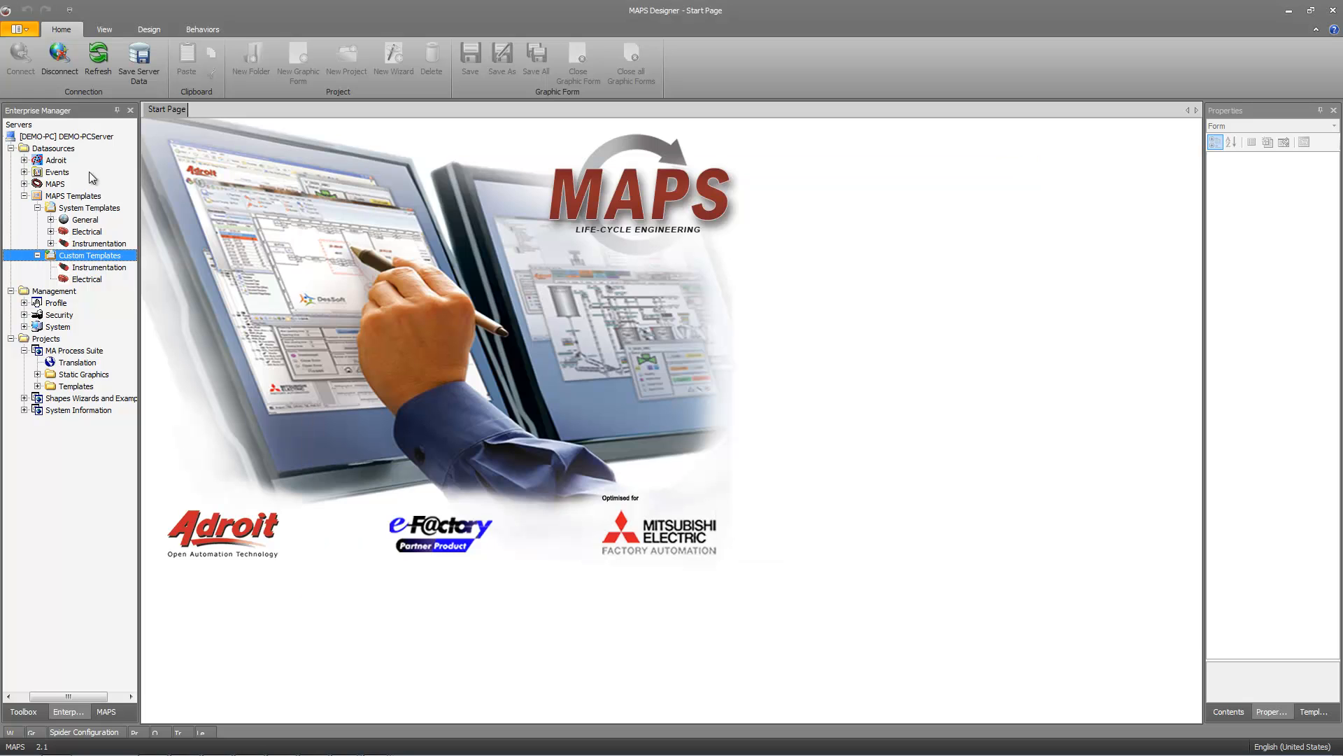
- Start a new custom agent template of type Marshal, named SampleStart Control Word, with the description Control Word
{"action": "right_click", "coordinate": [78, 256]}
{"action": "left_click", "coordinate": [115, 282]}
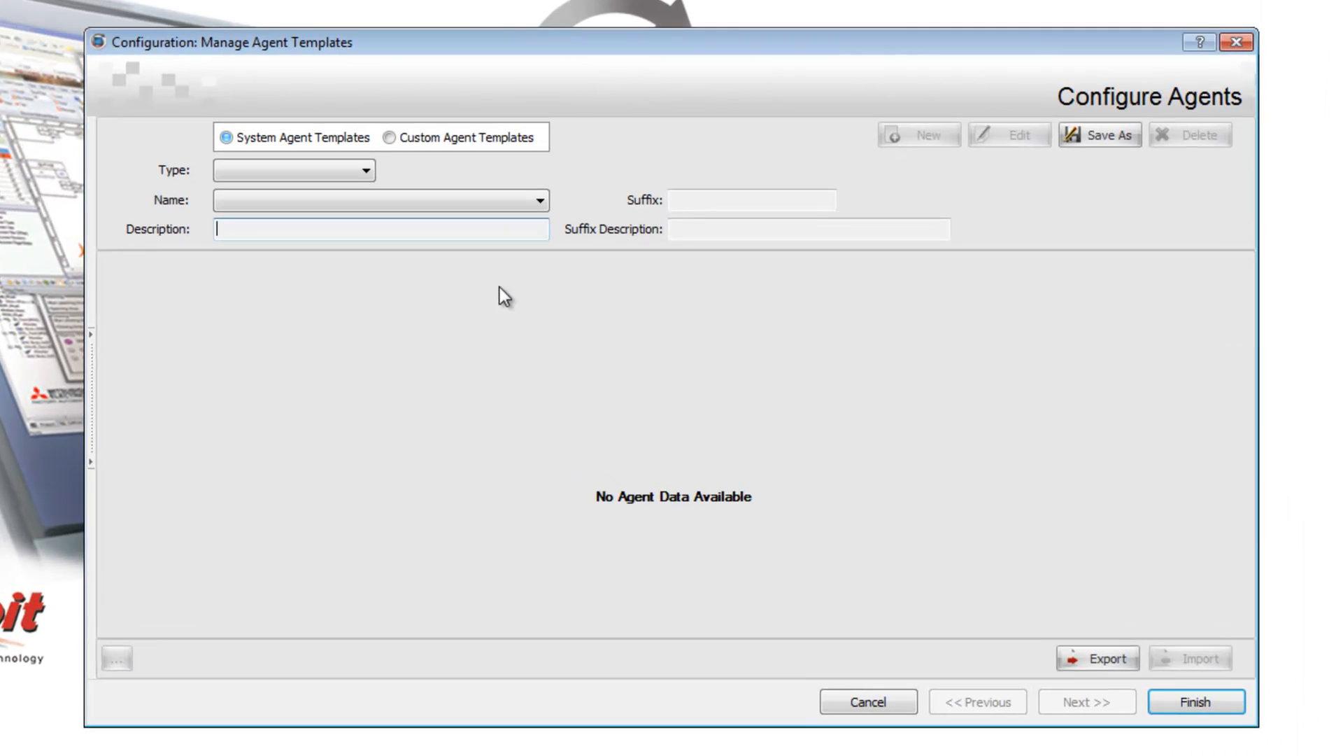
{"action": "left_click", "coordinate": [405, 136]}
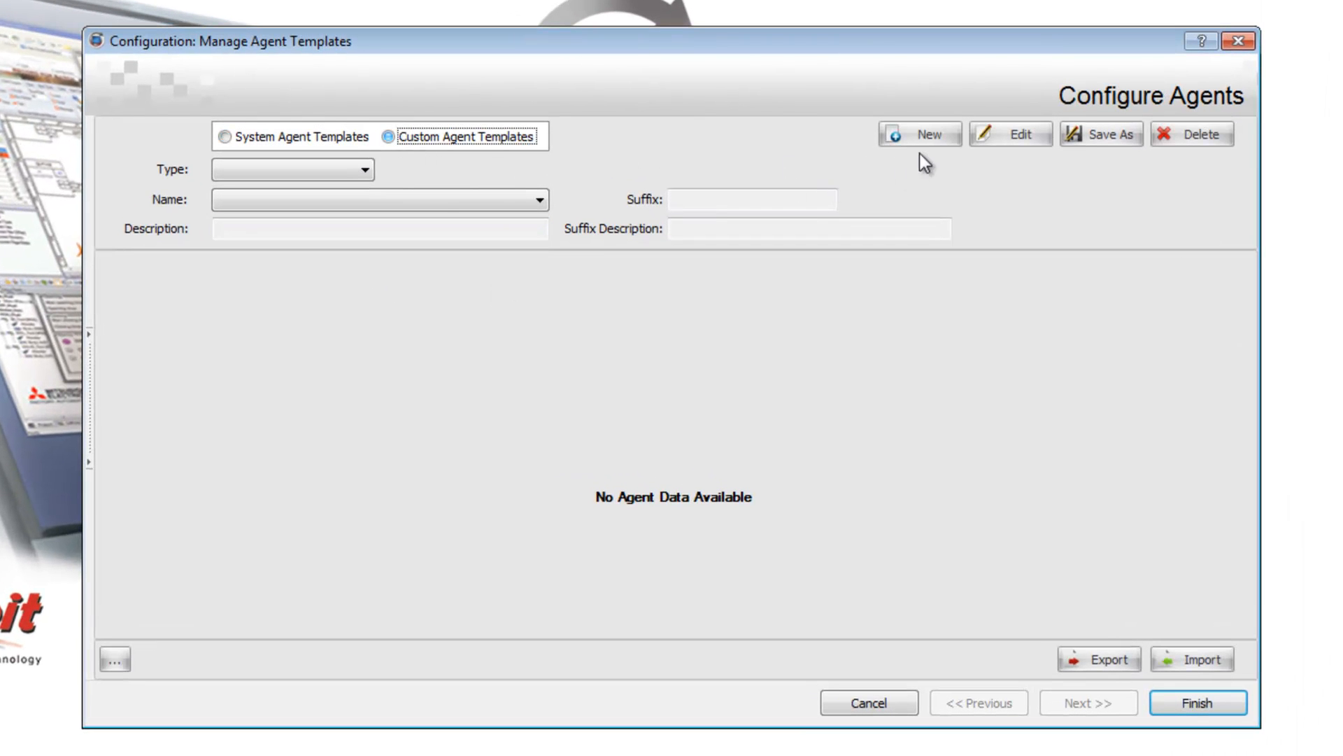
{"action": "left_click", "coordinate": [922, 139]}
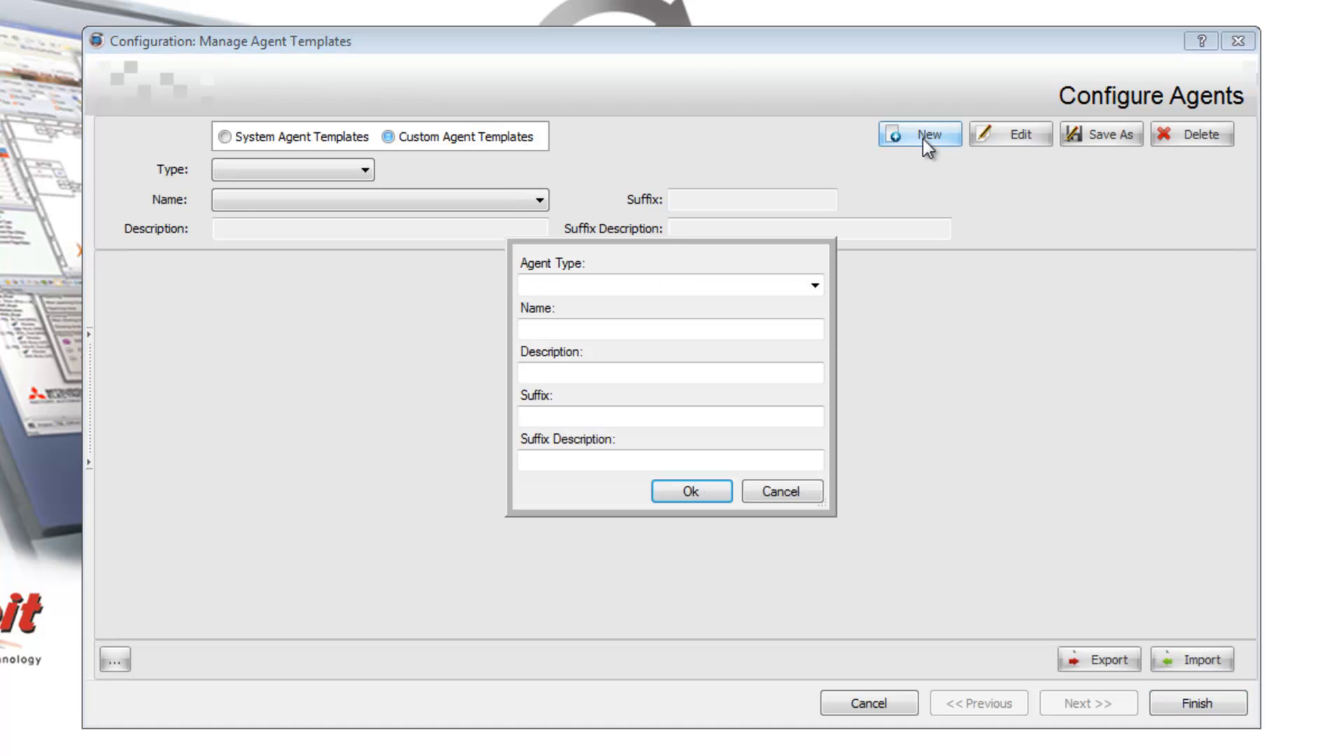
{"action": "left_click", "coordinate": [814, 286]}
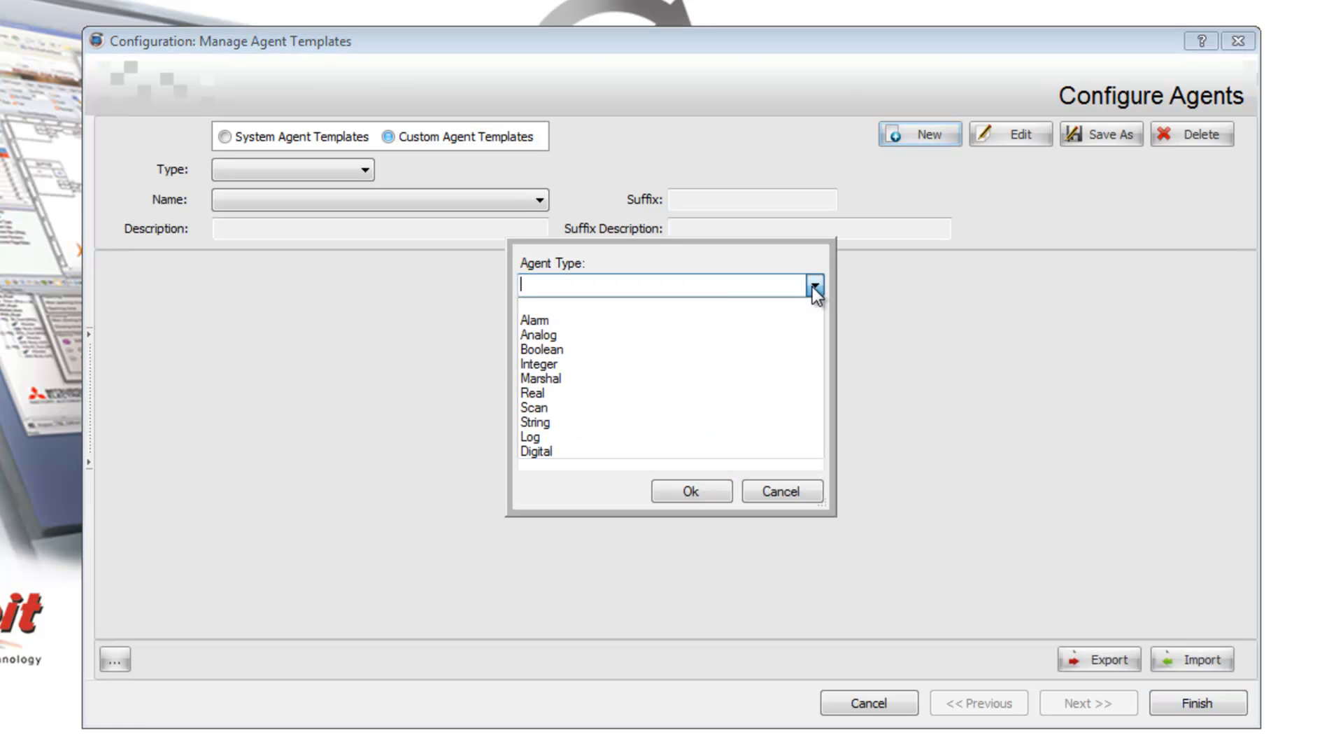
{"action": "left_click", "coordinate": [555, 376]}
{"action": "left_click", "coordinate": [560, 330]}
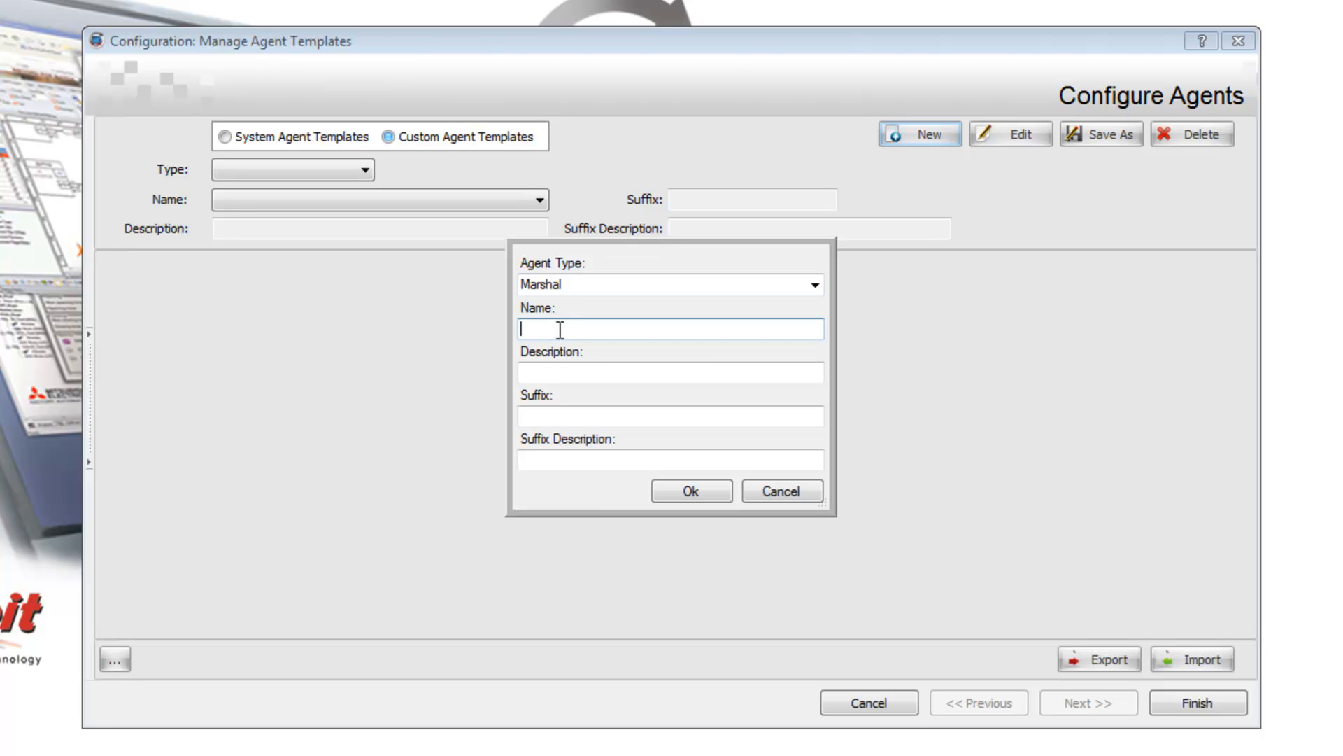
{"action": "type", "text": "SampleStart Control Word"}
{"action": "left_click", "coordinate": [543, 366]}
{"action": "type", "text": "Control Word"}
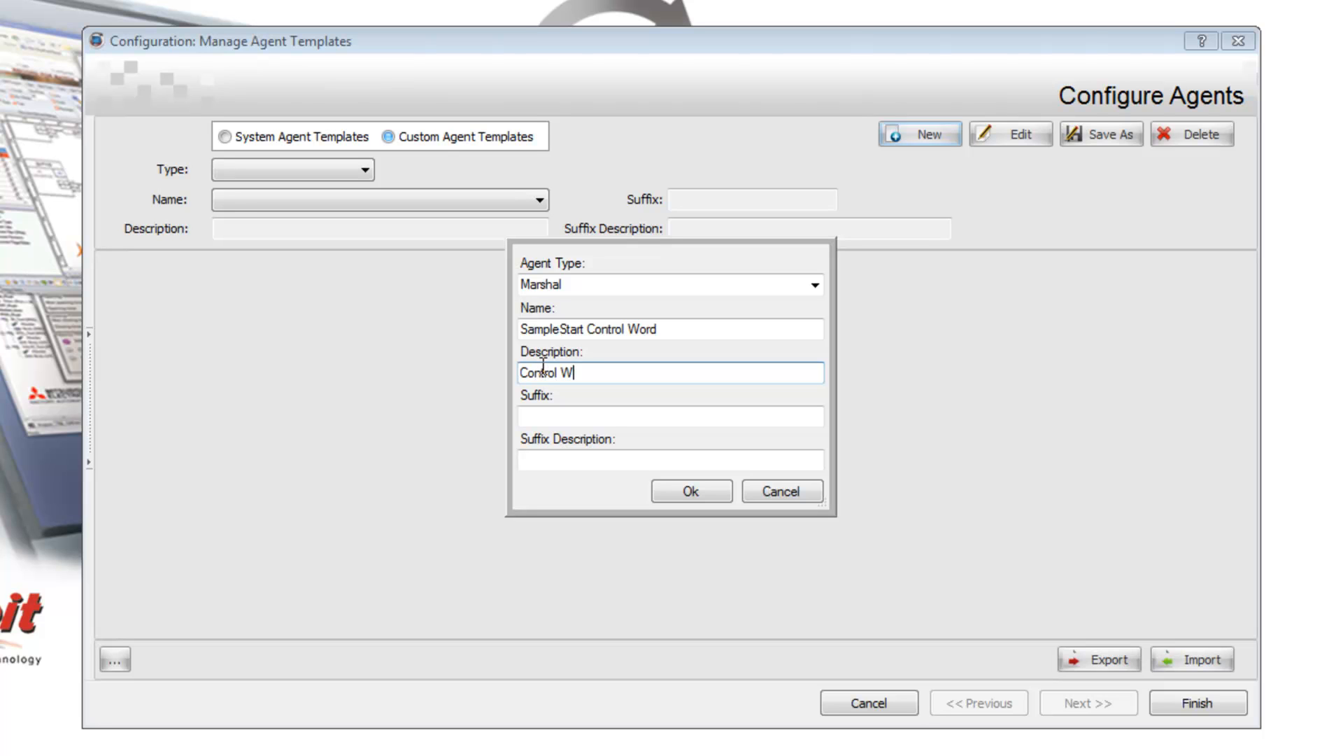
- Give the new agent template the suffix _S_CW1 and suffix description SCADA Control Word, and create it
{"action": "left_click", "coordinate": [552, 419]}
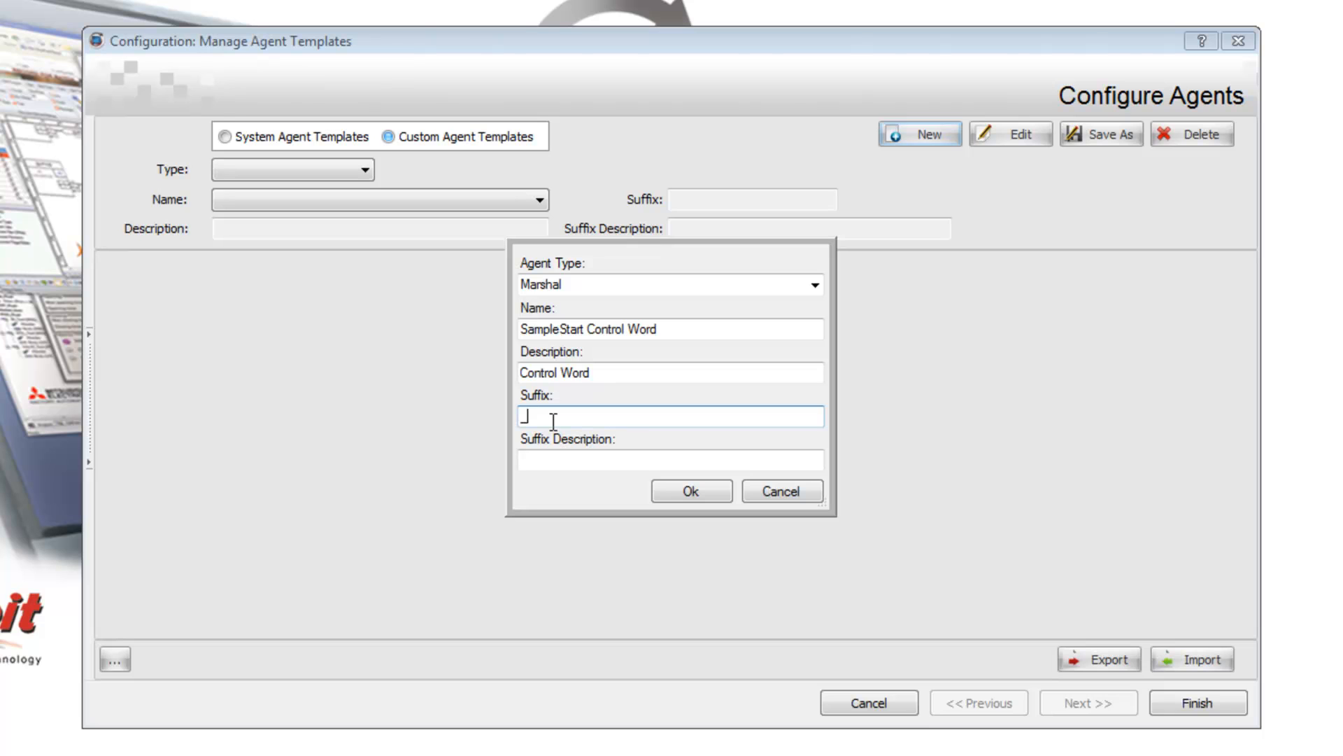
{"action": "type", "text": "_S_CW1"}
{"action": "left_click", "coordinate": [557, 460]}
{"action": "type", "text": "SCA"}
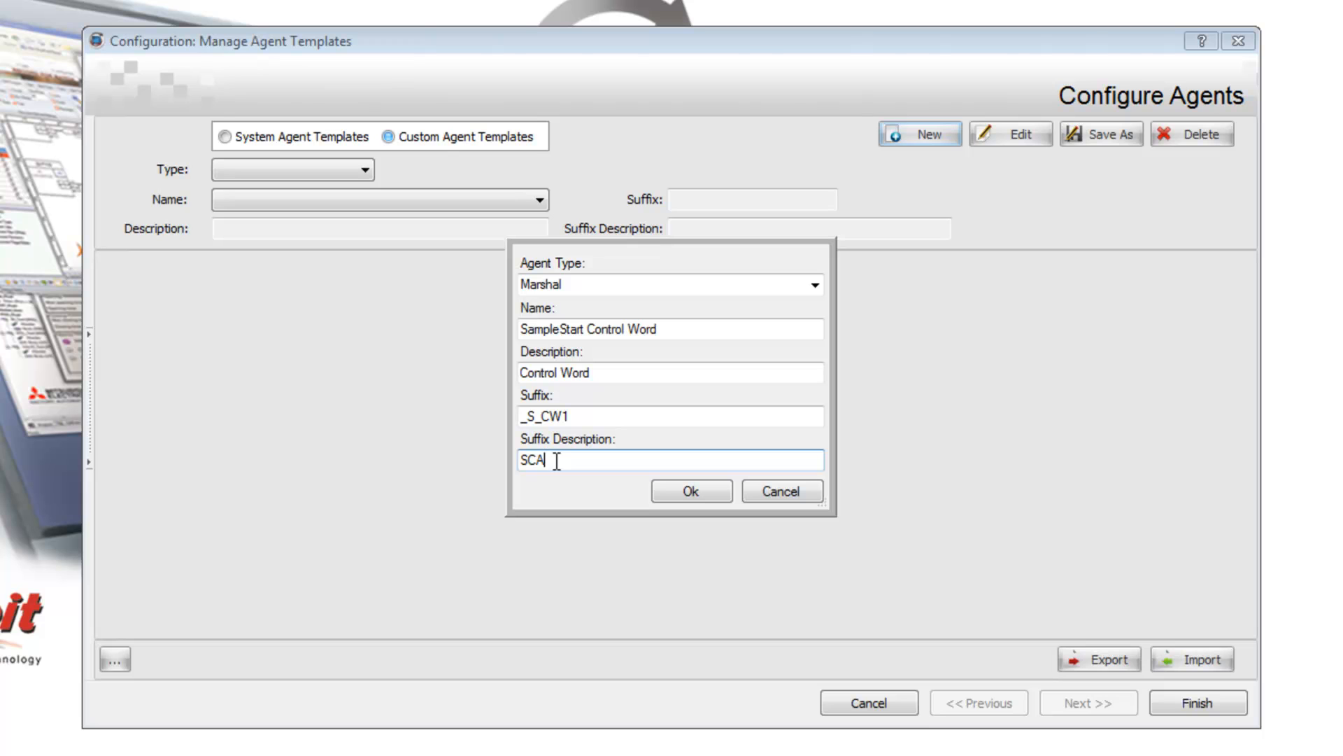
{"action": "type", "text": "DA Control Word"}
{"action": "left_click", "coordinate": [683, 490]}
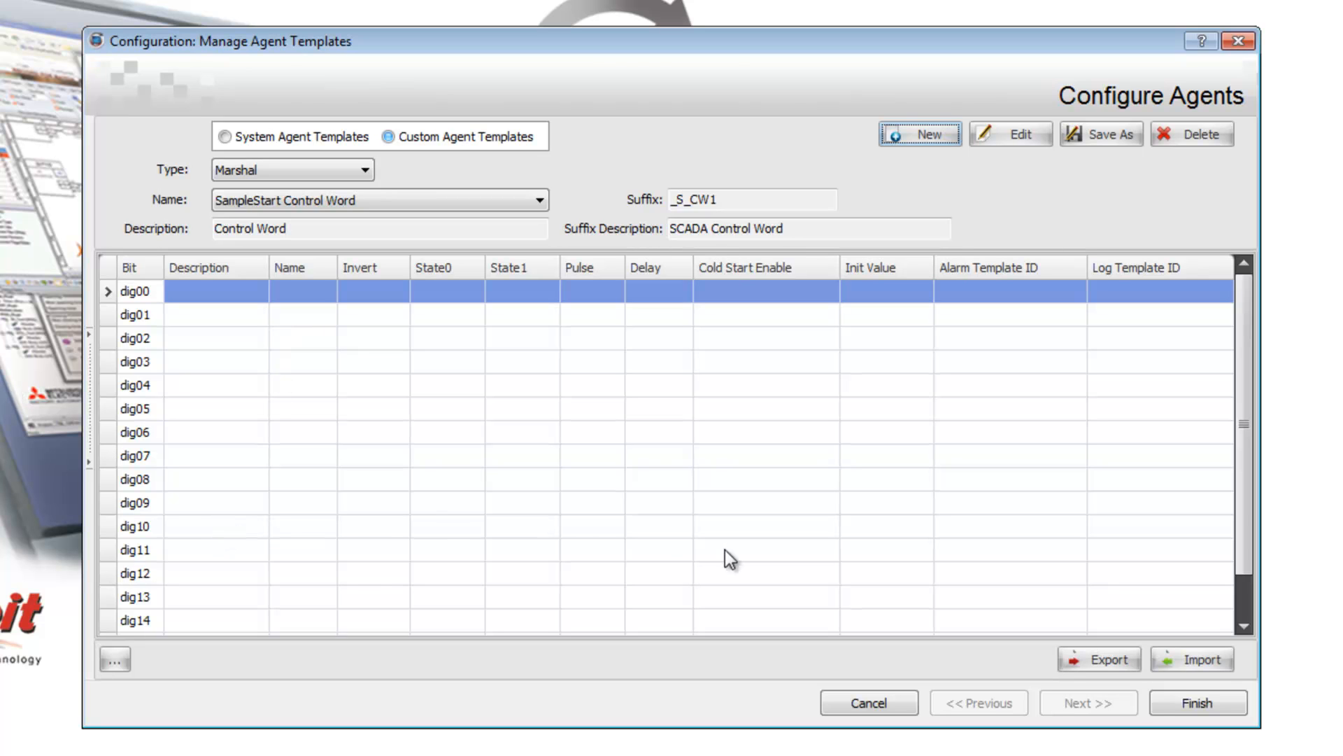
- Load the bit settings of the existing Marshal agent START_S_CW1 into the SampleStart Control Word template and finish the agent configuration
{"action": "left_click", "coordinate": [116, 661]}
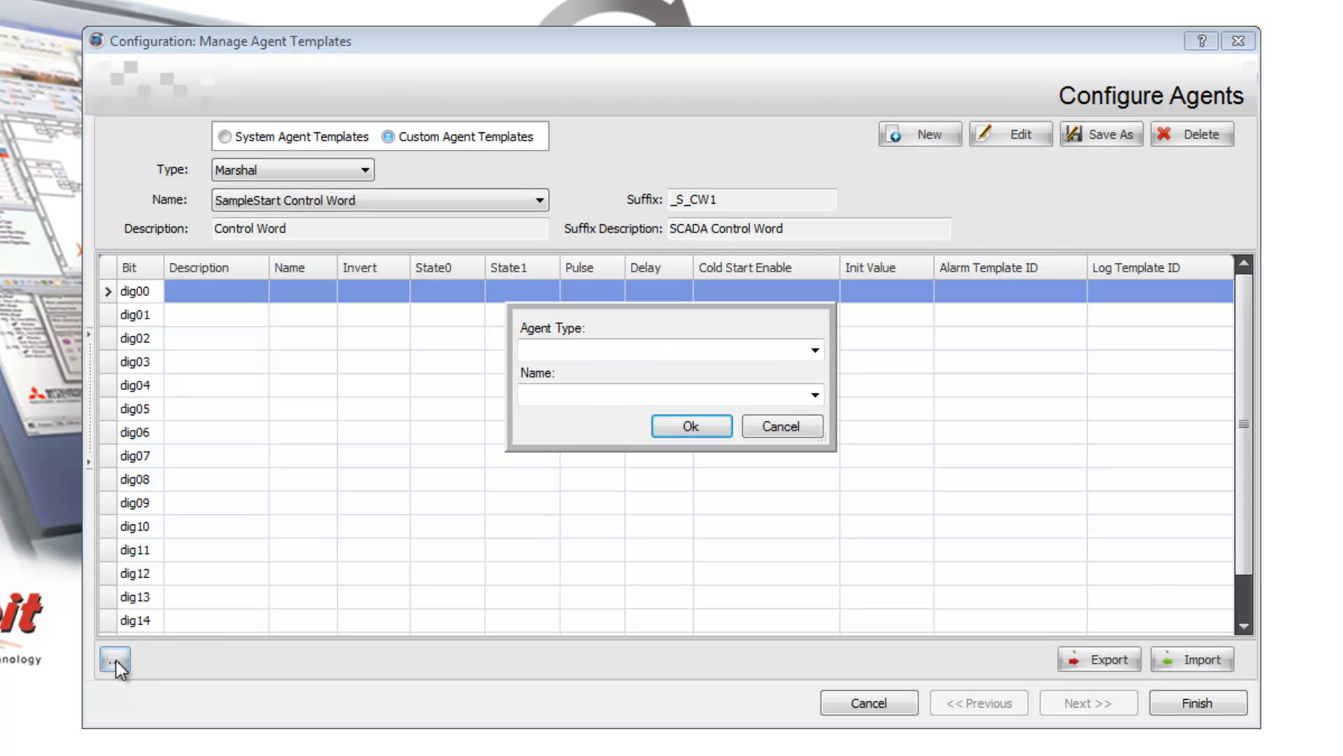
{"action": "left_click", "coordinate": [815, 351]}
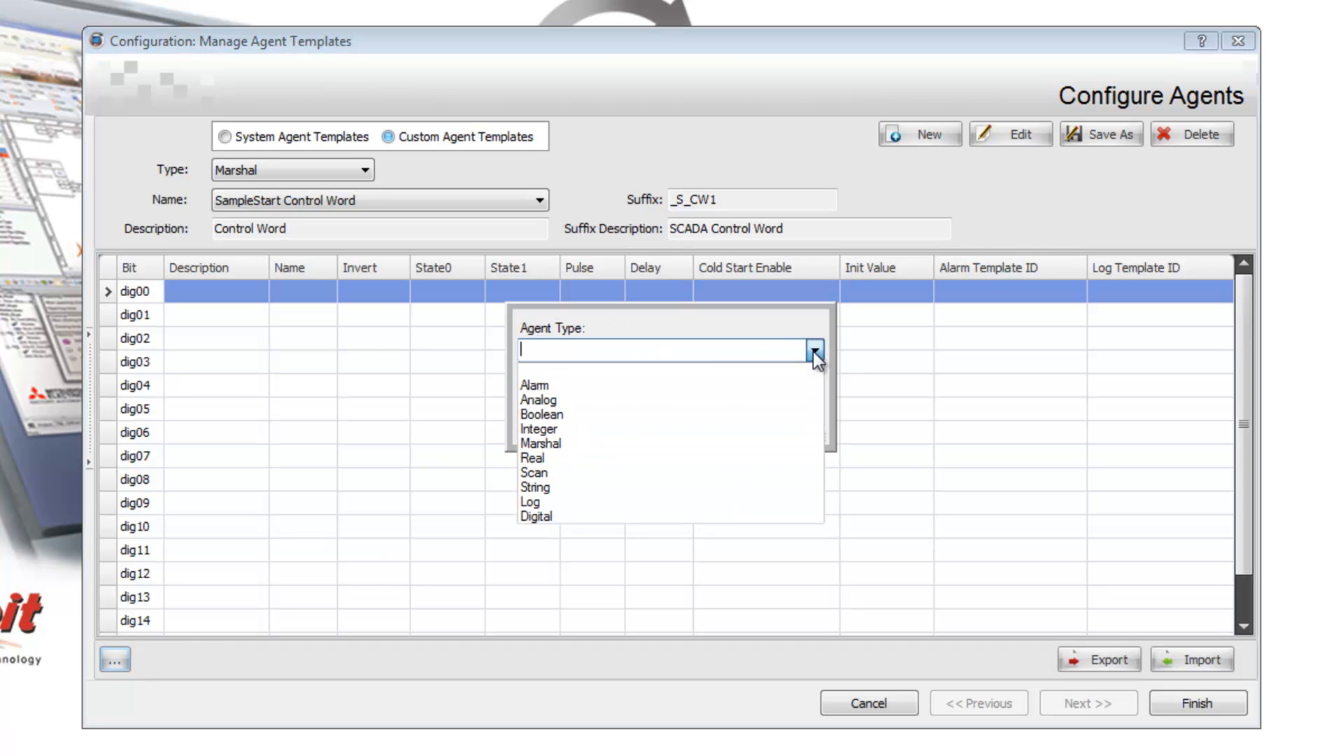
{"action": "left_click", "coordinate": [555, 440]}
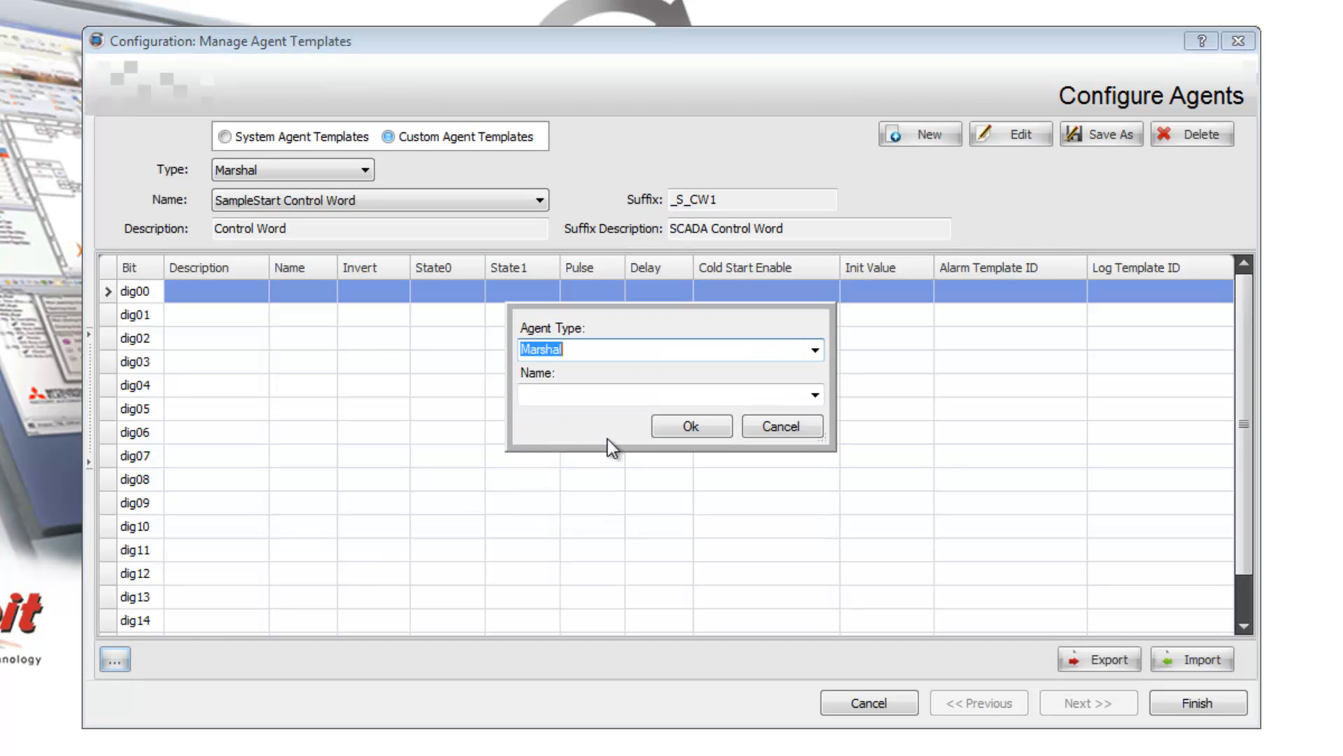
{"action": "left_click", "coordinate": [815, 395]}
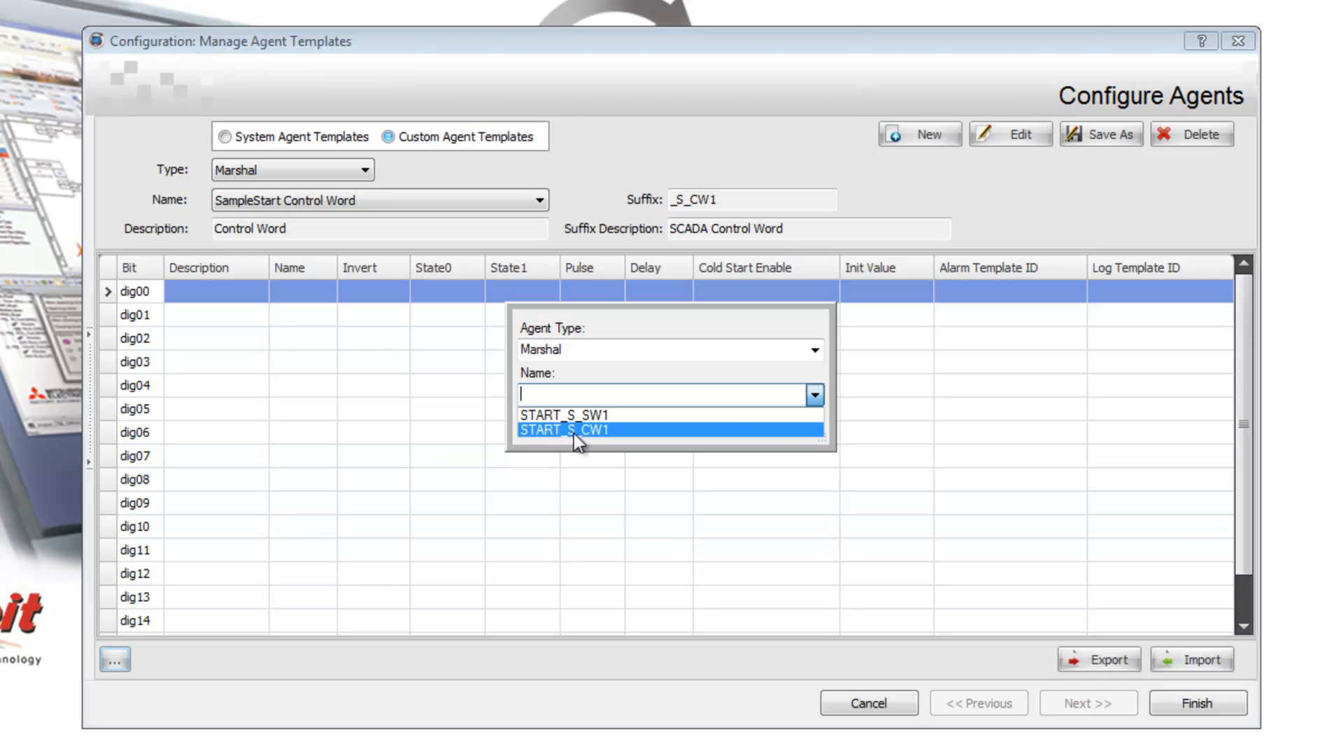
{"action": "left_click", "coordinate": [592, 431]}
{"action": "left_click", "coordinate": [693, 428]}
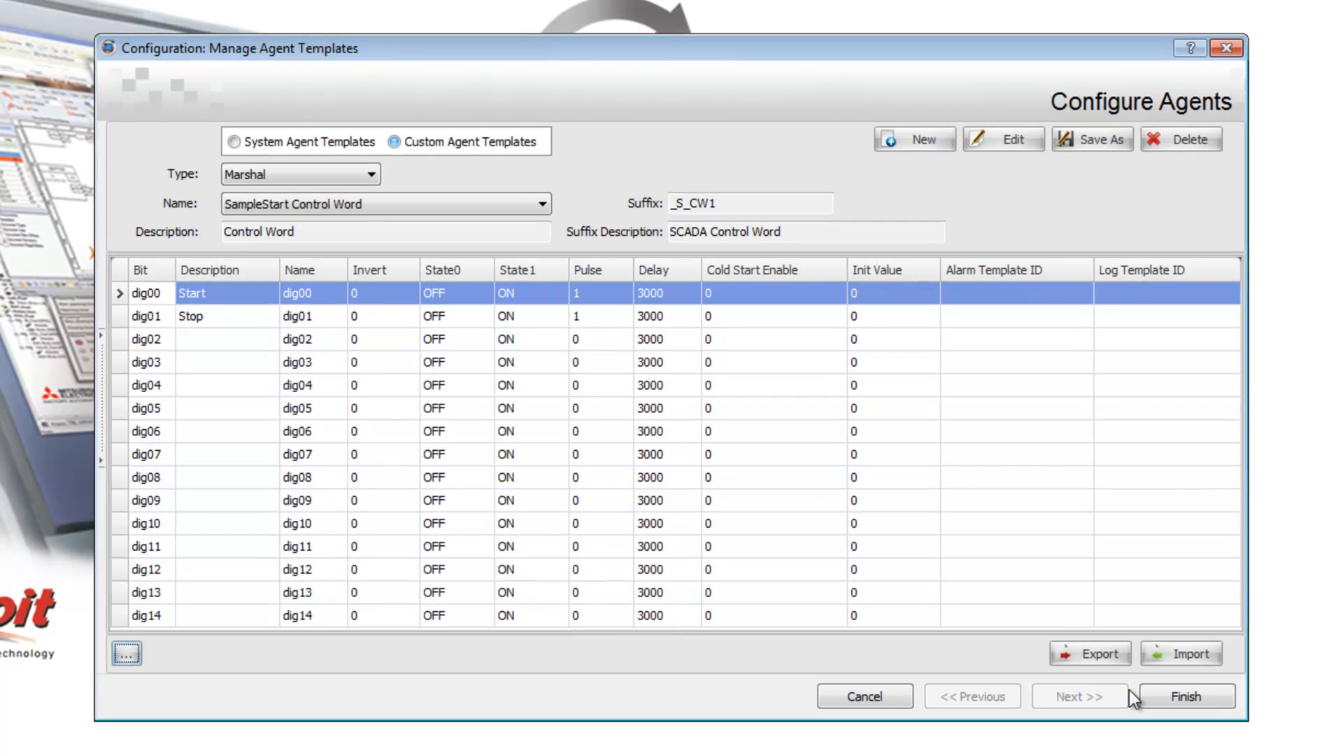
{"action": "left_click", "coordinate": [1198, 703]}
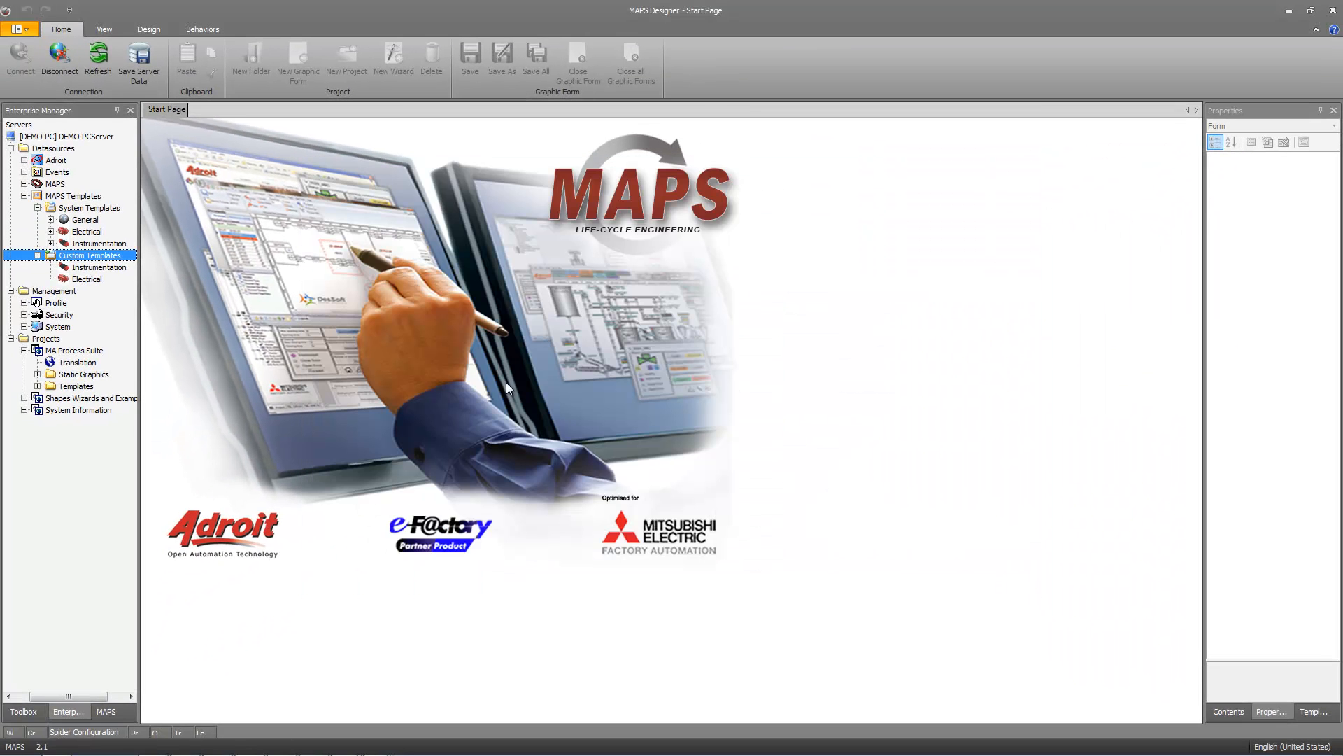
- Open the Marshal agent START_S_CW1 in the Adroit agent configuration, examine its bit descriptions, and close the configuration without saving
{"action": "right_click", "coordinate": [59, 160]}
{"action": "left_click", "coordinate": [98, 188]}
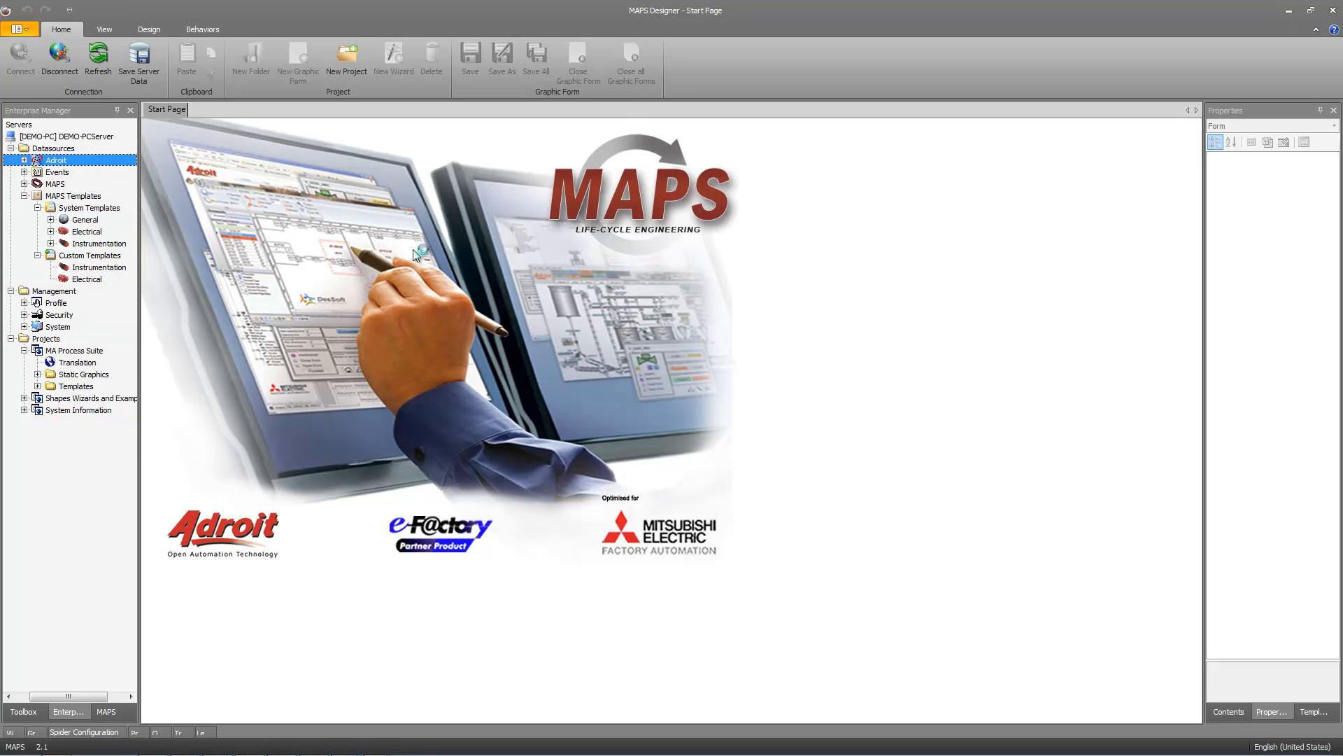
{"action": "left_click", "coordinate": [188, 268]}
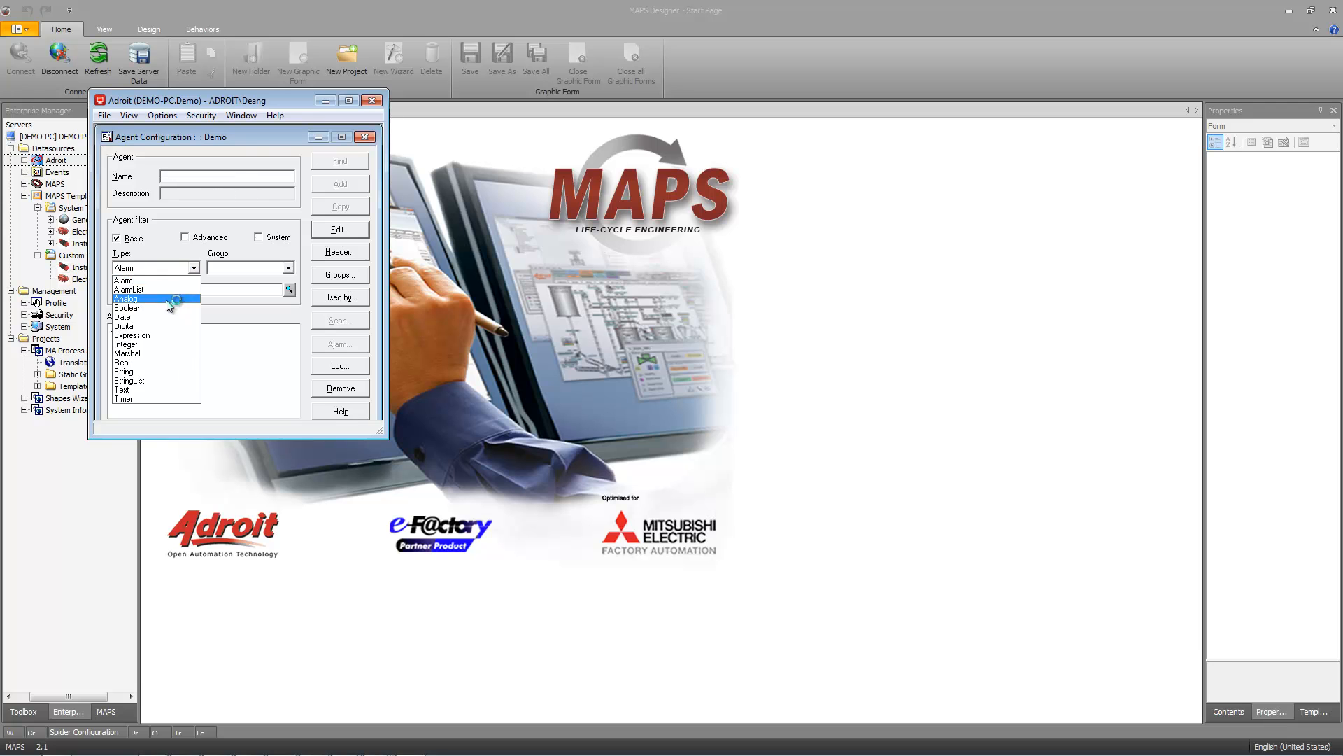
{"action": "left_click", "coordinate": [152, 353]}
{"action": "double_click", "coordinate": [150, 329]}
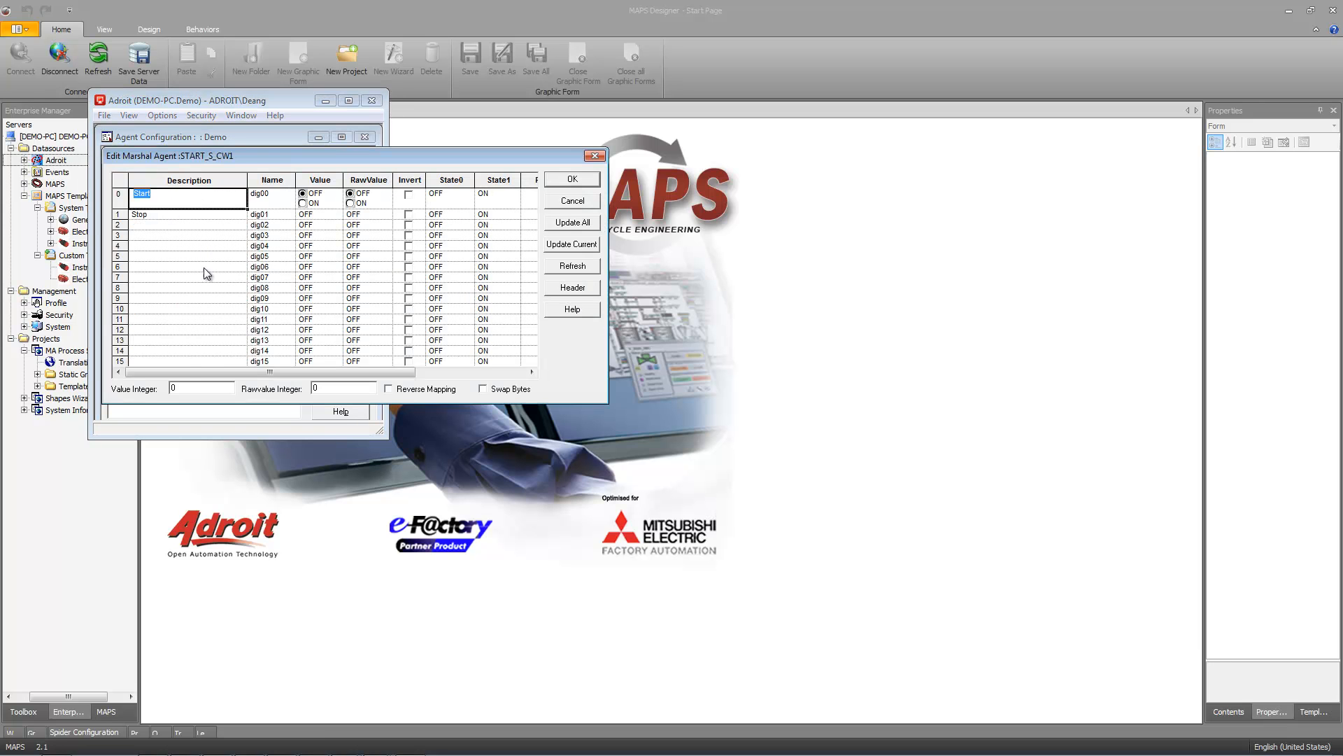
{"action": "left_click", "coordinate": [573, 202]}
{"action": "left_click", "coordinate": [372, 100]}
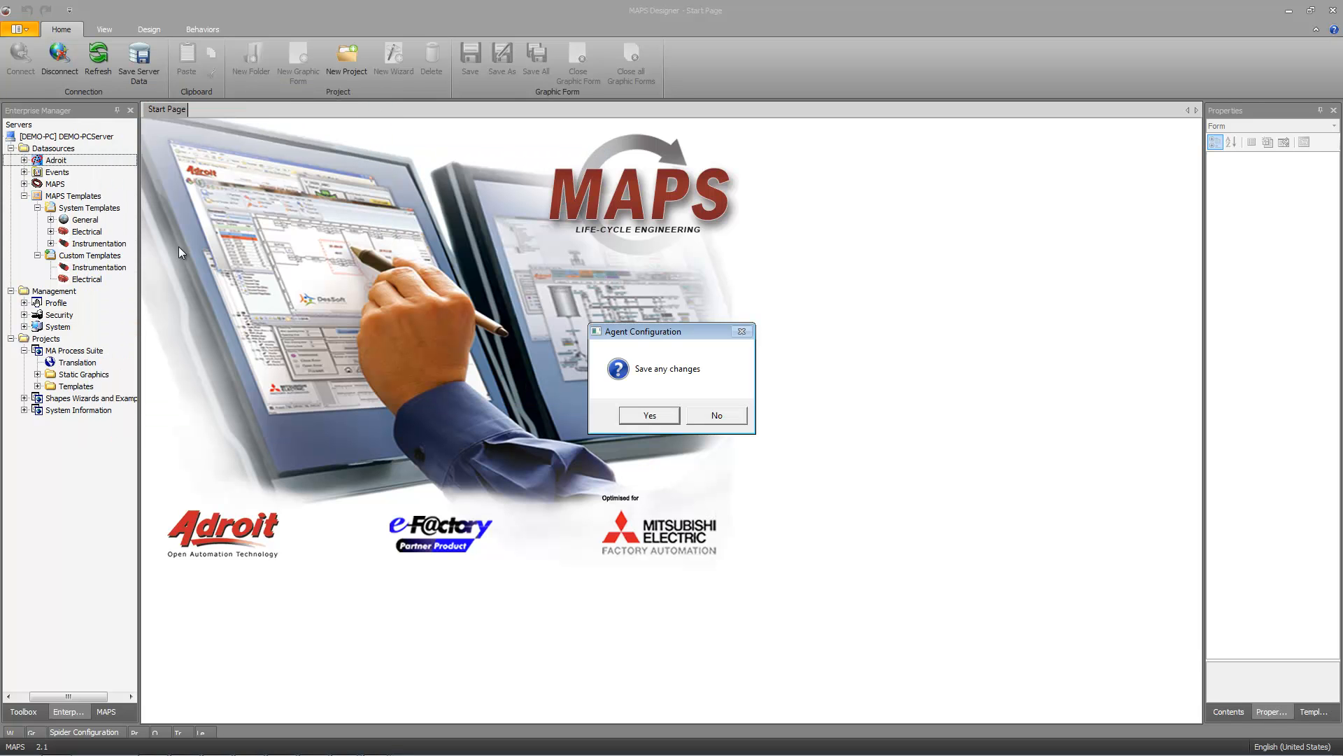
{"action": "left_click", "coordinate": [689, 416]}
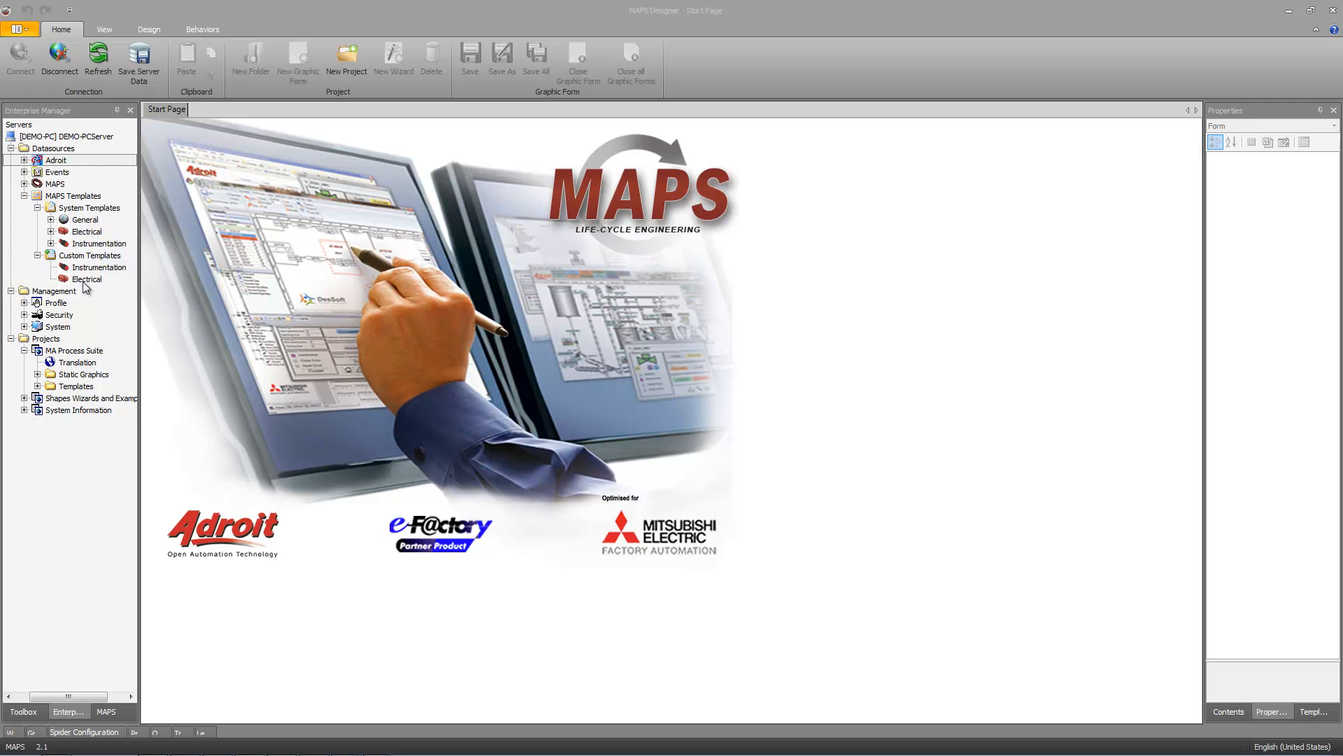
- Start a new custom agent template of type Marshal, named SampleStart Status Word, with the description Status Word
{"action": "left_click", "coordinate": [82, 256]}
{"action": "right_click", "coordinate": [82, 256]}
{"action": "left_click", "coordinate": [127, 283]}
{"action": "left_click", "coordinate": [496, 228]}
{"action": "left_click", "coordinate": [825, 226]}
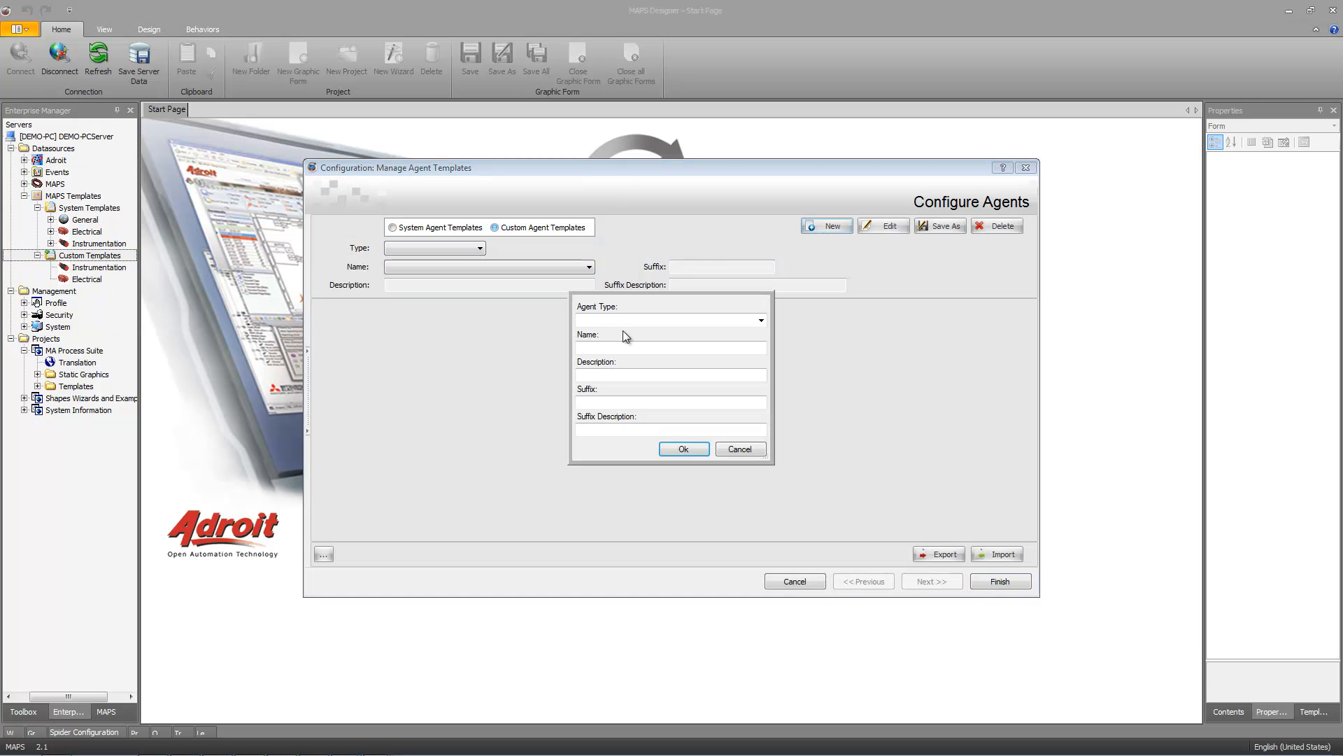
{"action": "left_click", "coordinate": [761, 319]}
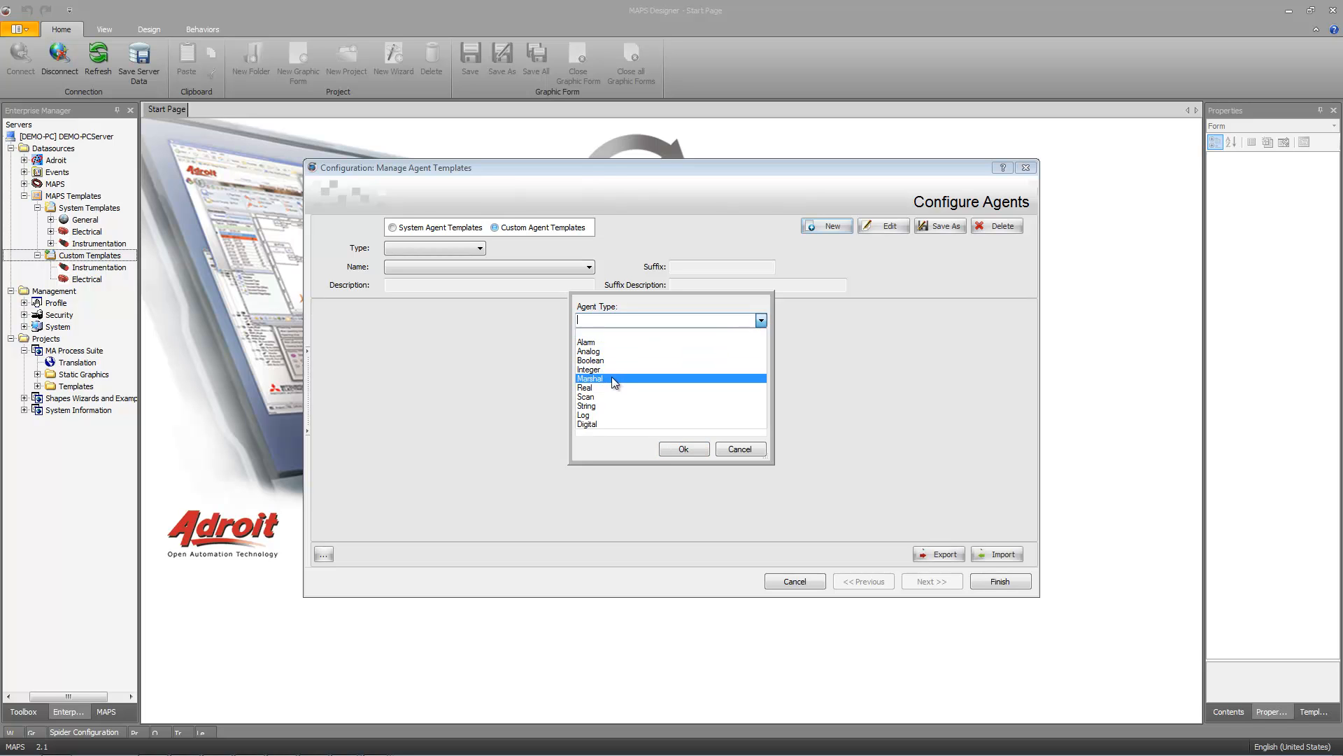
{"action": "left_click", "coordinate": [612, 378]}
{"action": "left_click", "coordinate": [607, 347]}
{"action": "type", "text": "SampleStart Sta"}
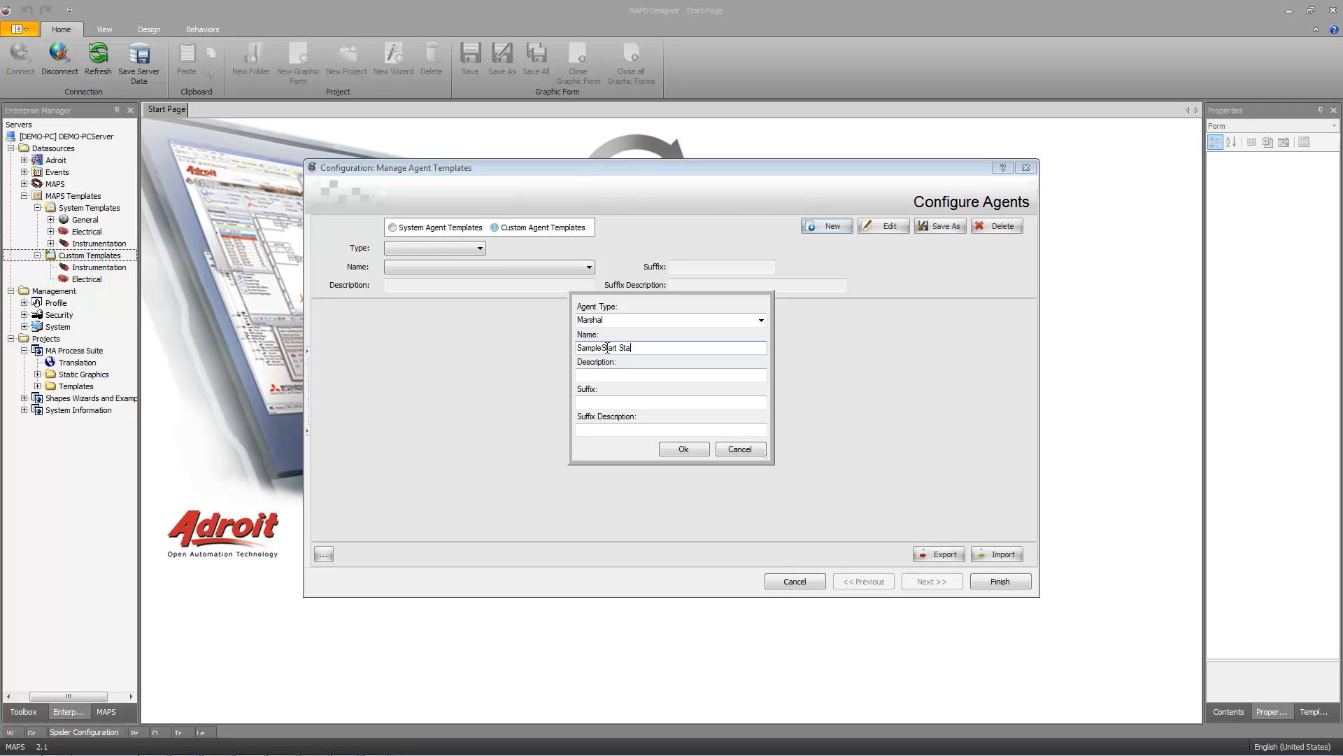
{"action": "type", "text": "tus Word"}
{"action": "left_click", "coordinate": [603, 374]}
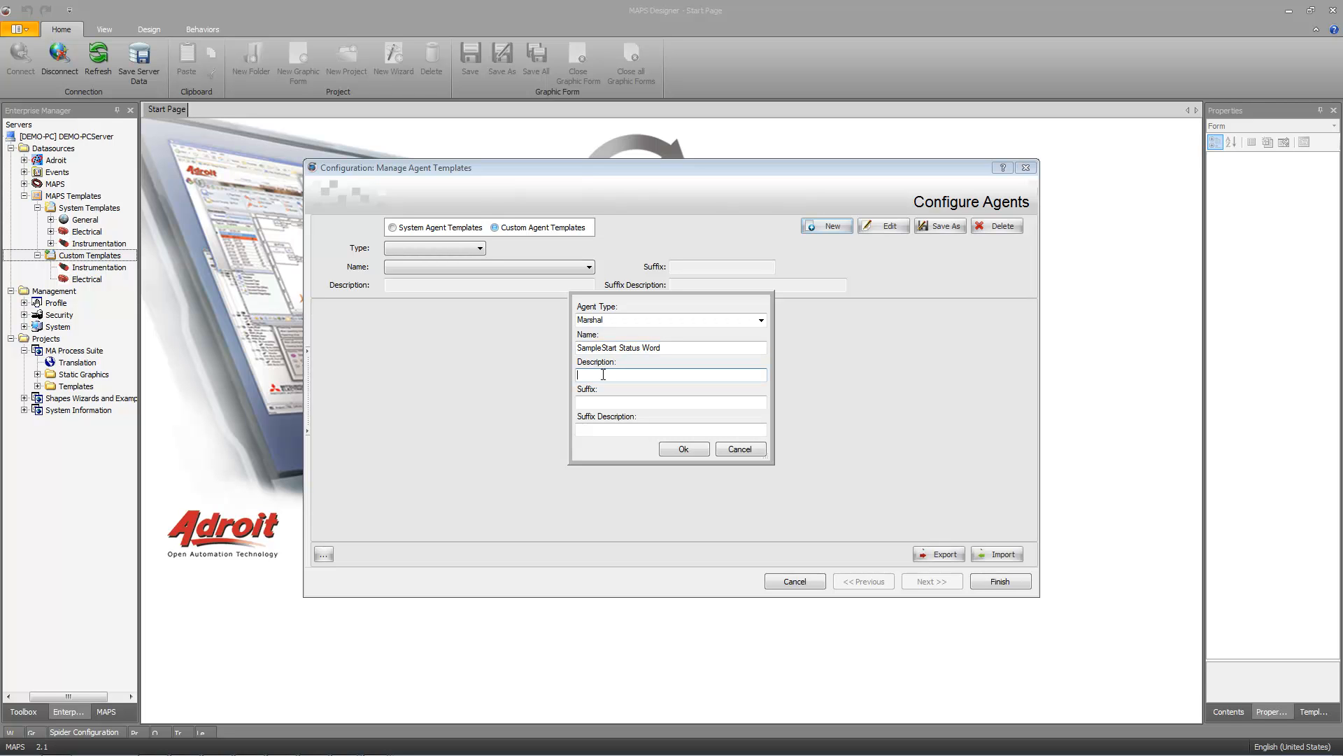
{"action": "type", "text": "Status Word"}
- Give the new agent template the suffix _S_SW1 and suffix description SCADA Status Word, and create it
{"action": "left_click", "coordinate": [589, 401]}
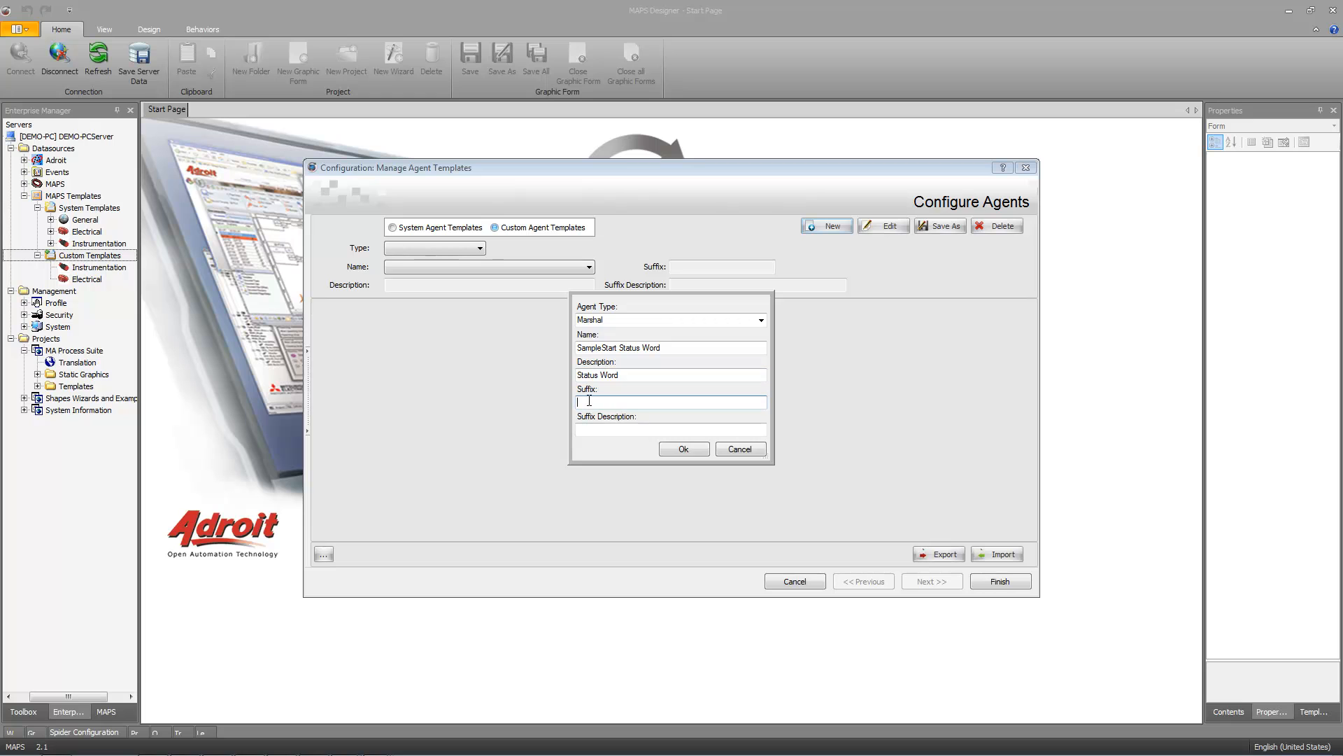
{"action": "type", "text": "_S_SW1"}
{"action": "left_click", "coordinate": [592, 428]}
{"action": "type", "text": "SCADA Stat"}
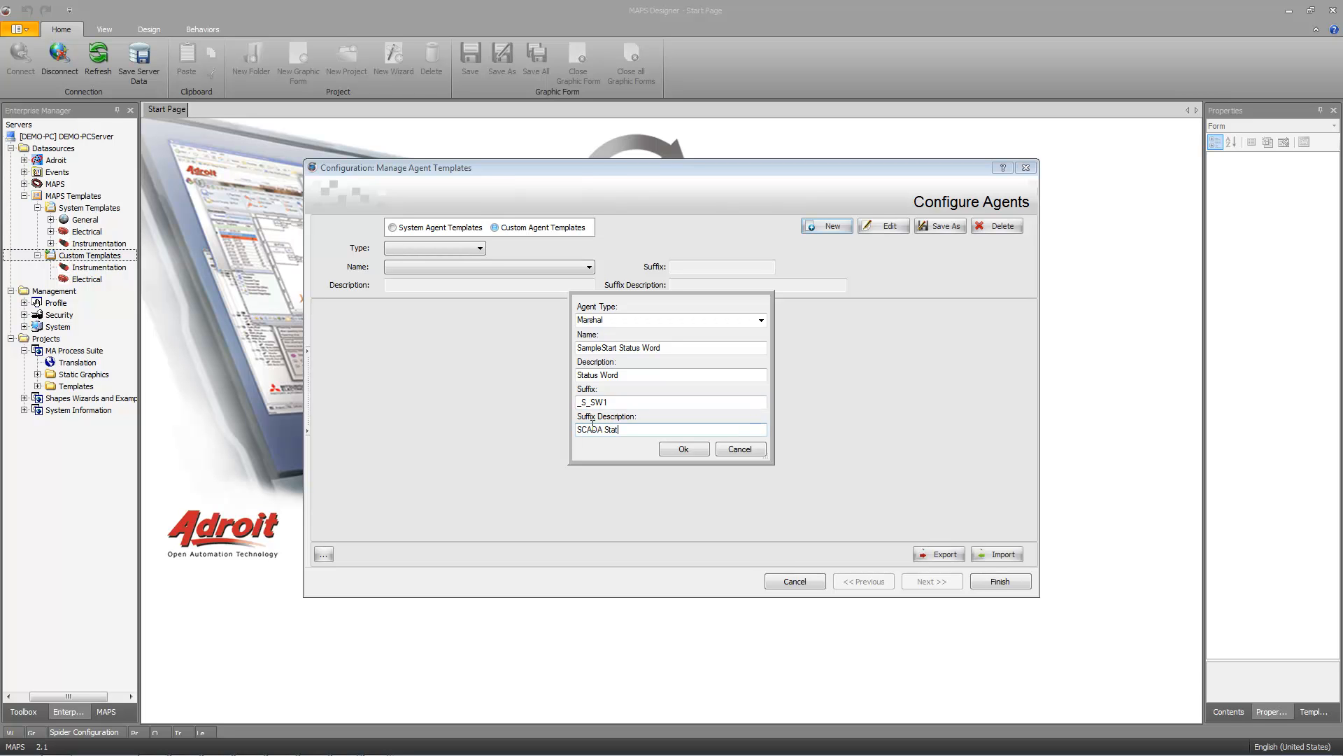
{"action": "type", "text": "Word"}
{"action": "left_click", "coordinate": [665, 451]}
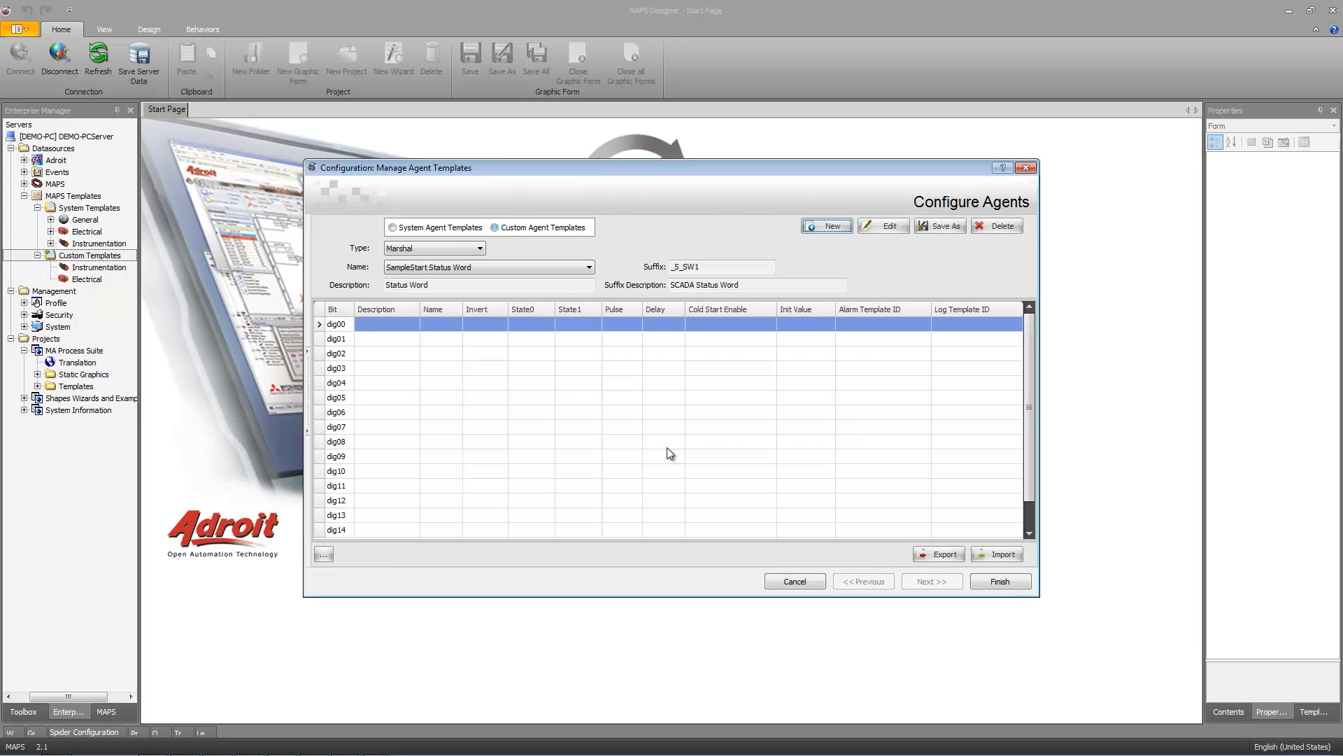
- Load the bit settings of the existing Marshal status word agent into the SampleStart Status Word template and finish the agent configuration
{"action": "left_click", "coordinate": [328, 555]}
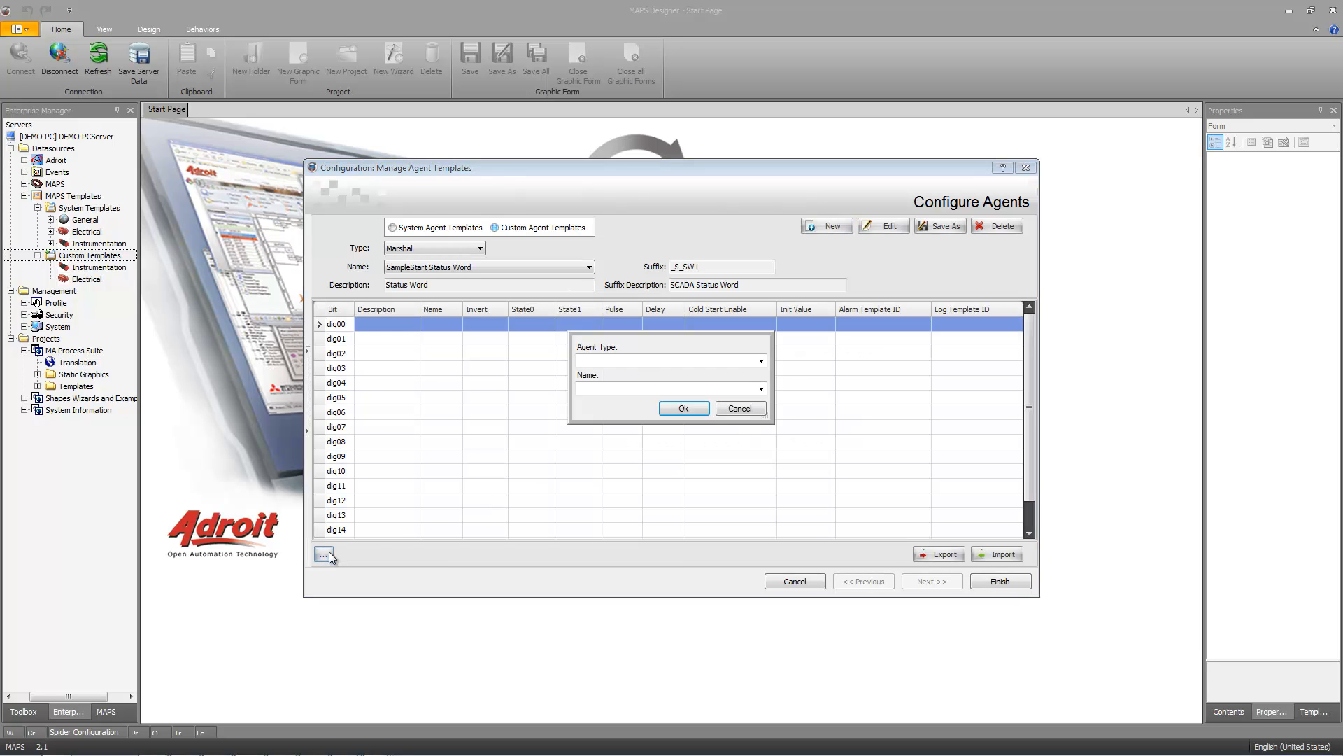
{"action": "left_click", "coordinate": [760, 360]}
{"action": "left_click", "coordinate": [610, 418]}
{"action": "left_click", "coordinate": [760, 389]}
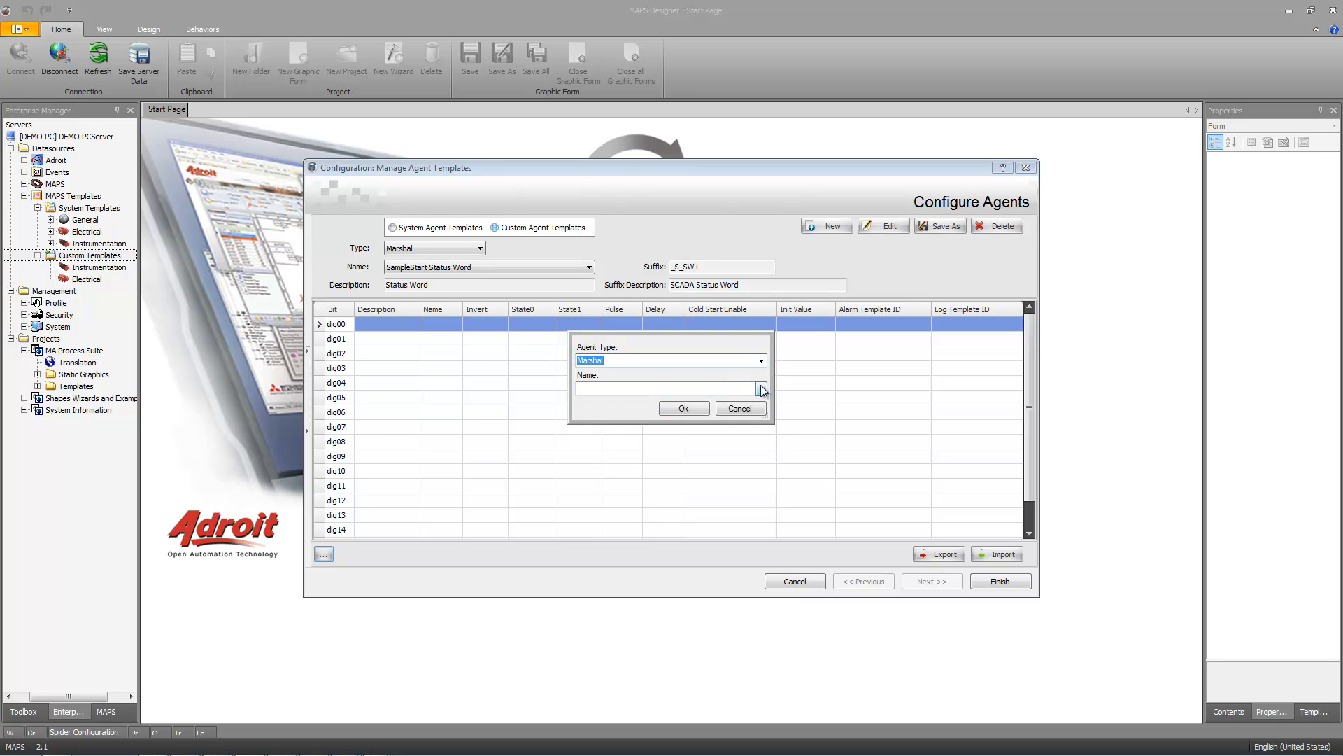
{"action": "left_click", "coordinate": [648, 414]}
{"action": "left_click", "coordinate": [665, 410]}
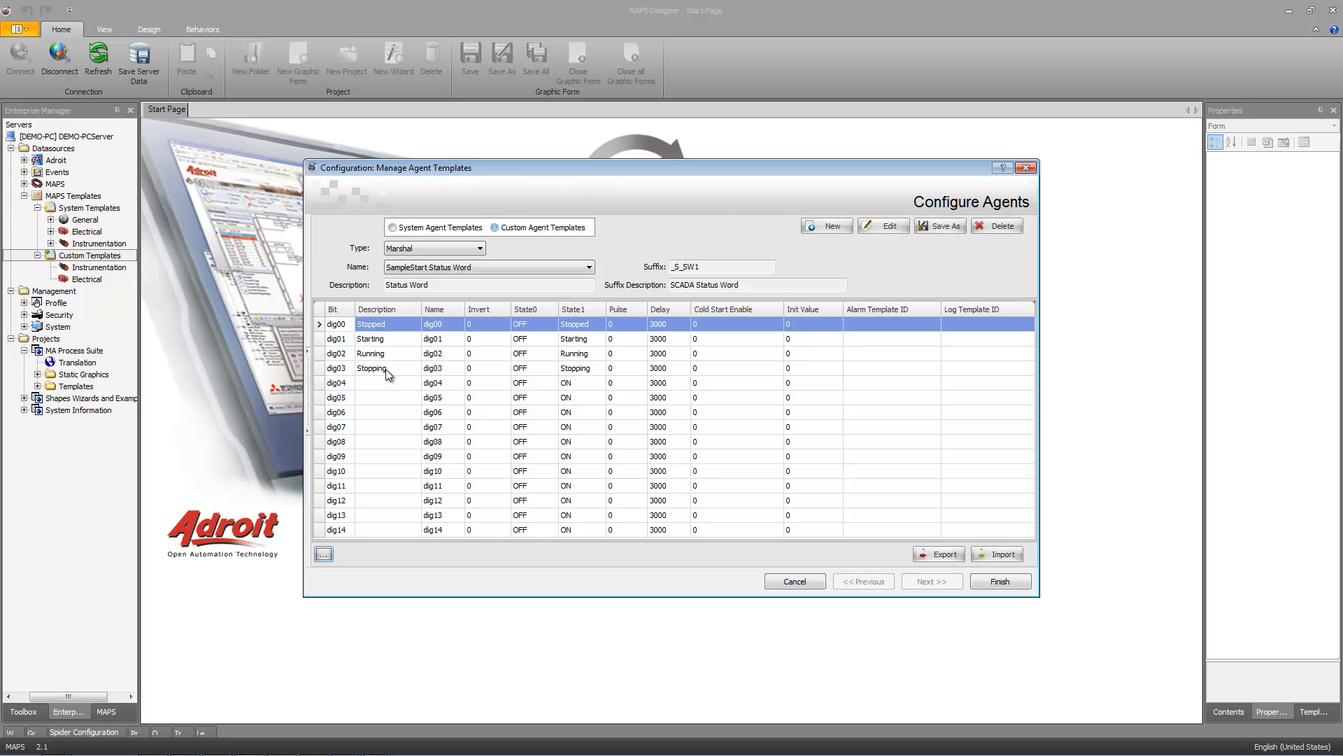
{"action": "left_click", "coordinate": [999, 582]}
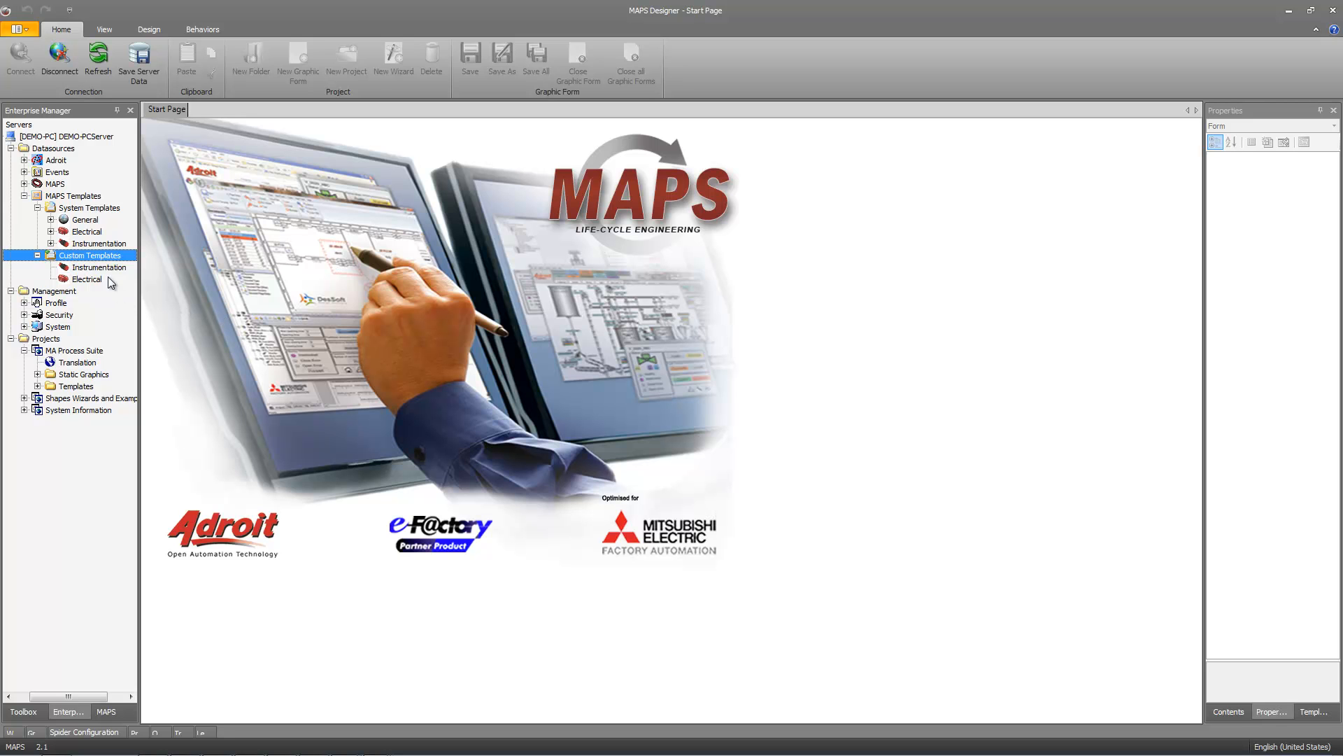
- Add a new custom template named SampleStart with description Sample Start and type Instrumentation, and continue to its signal configuration
{"action": "right_click", "coordinate": [108, 256]}
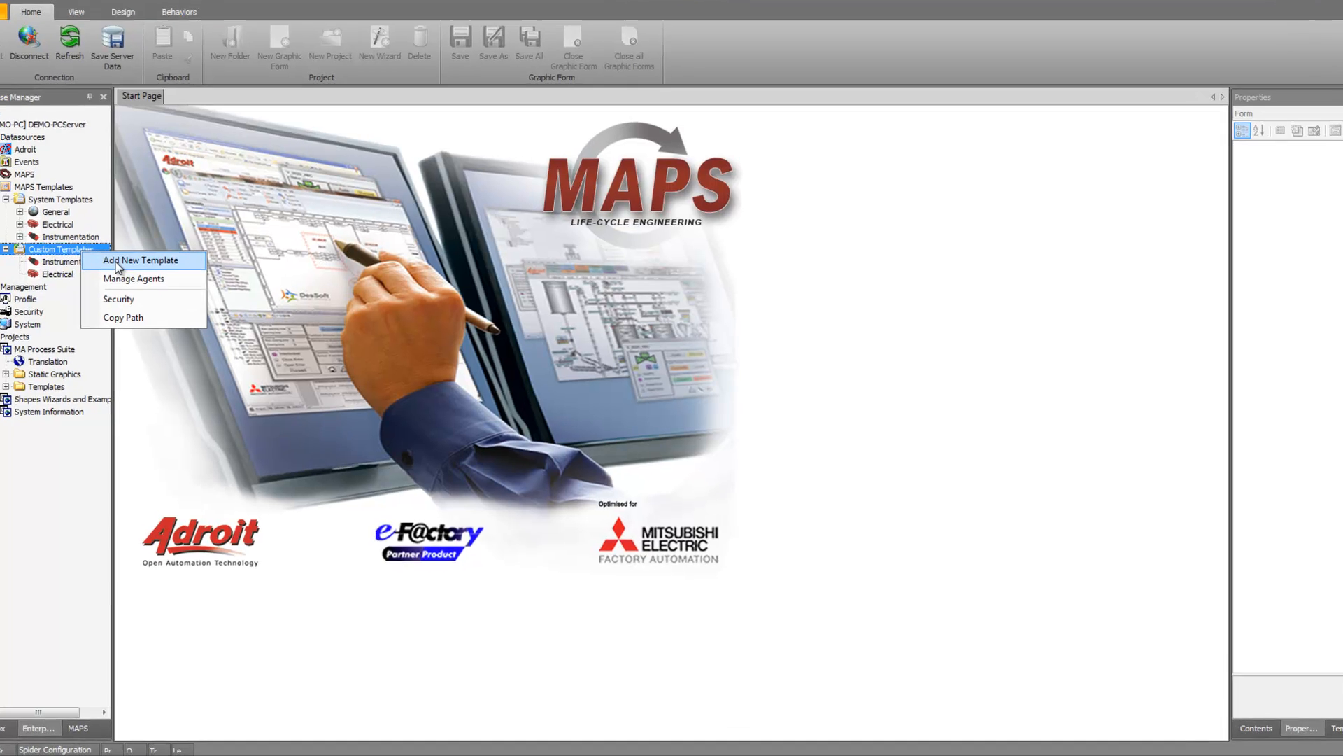
{"action": "left_click", "coordinate": [143, 271]}
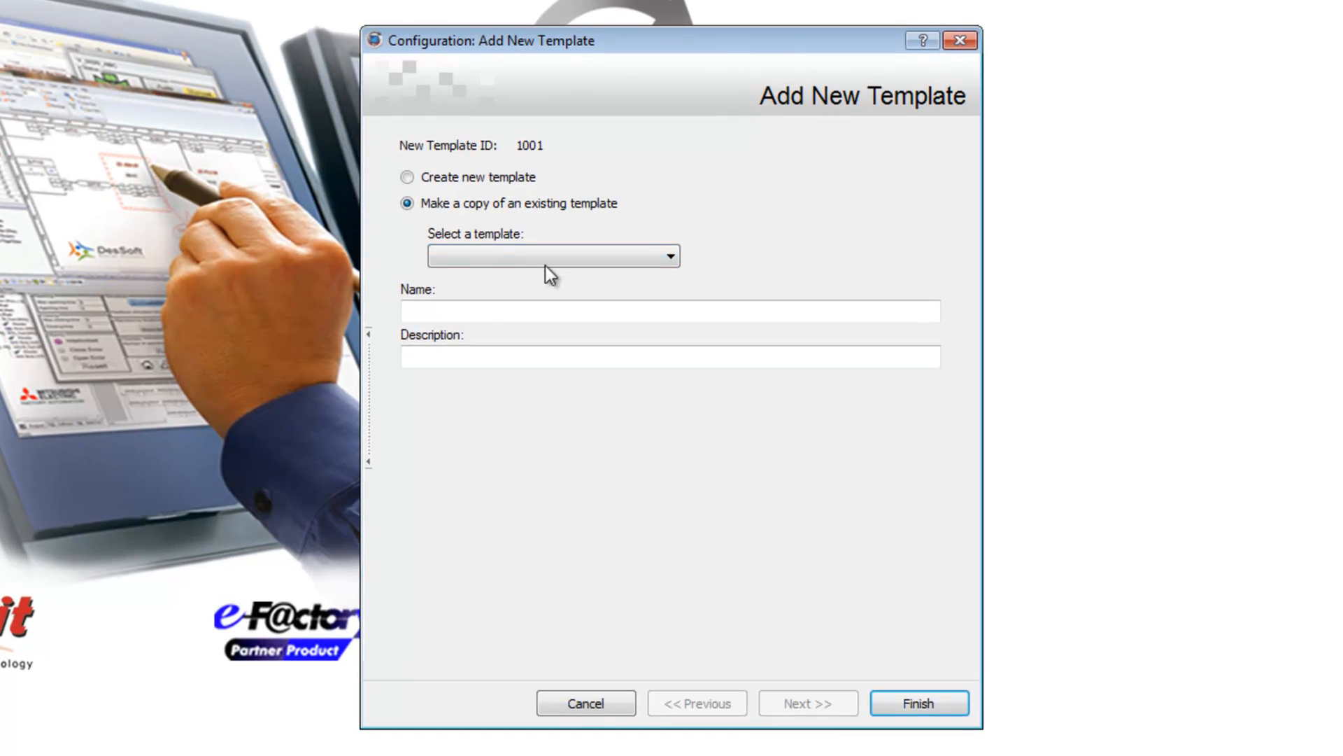
{"action": "left_click", "coordinate": [439, 180]}
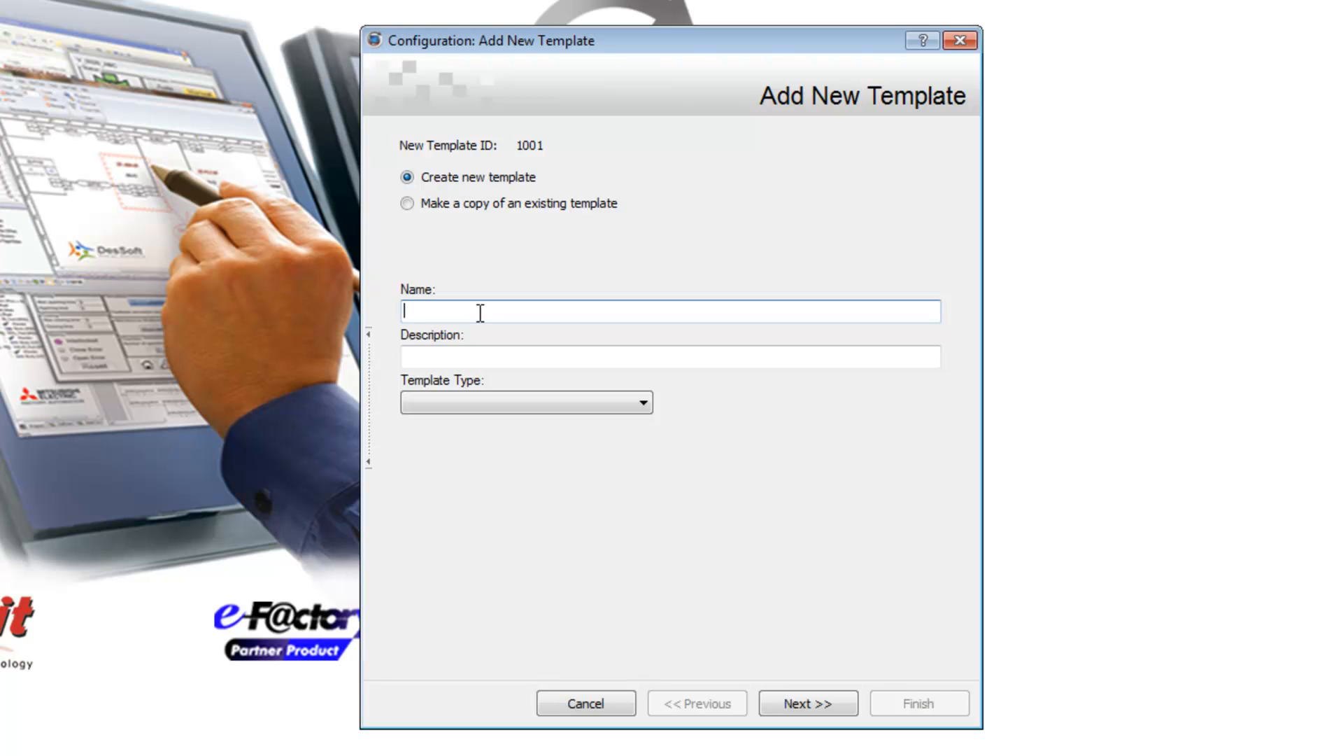
{"action": "type", "text": "SampleStart"}
{"action": "left_click", "coordinate": [487, 353]}
{"action": "type", "text": "Samp"}
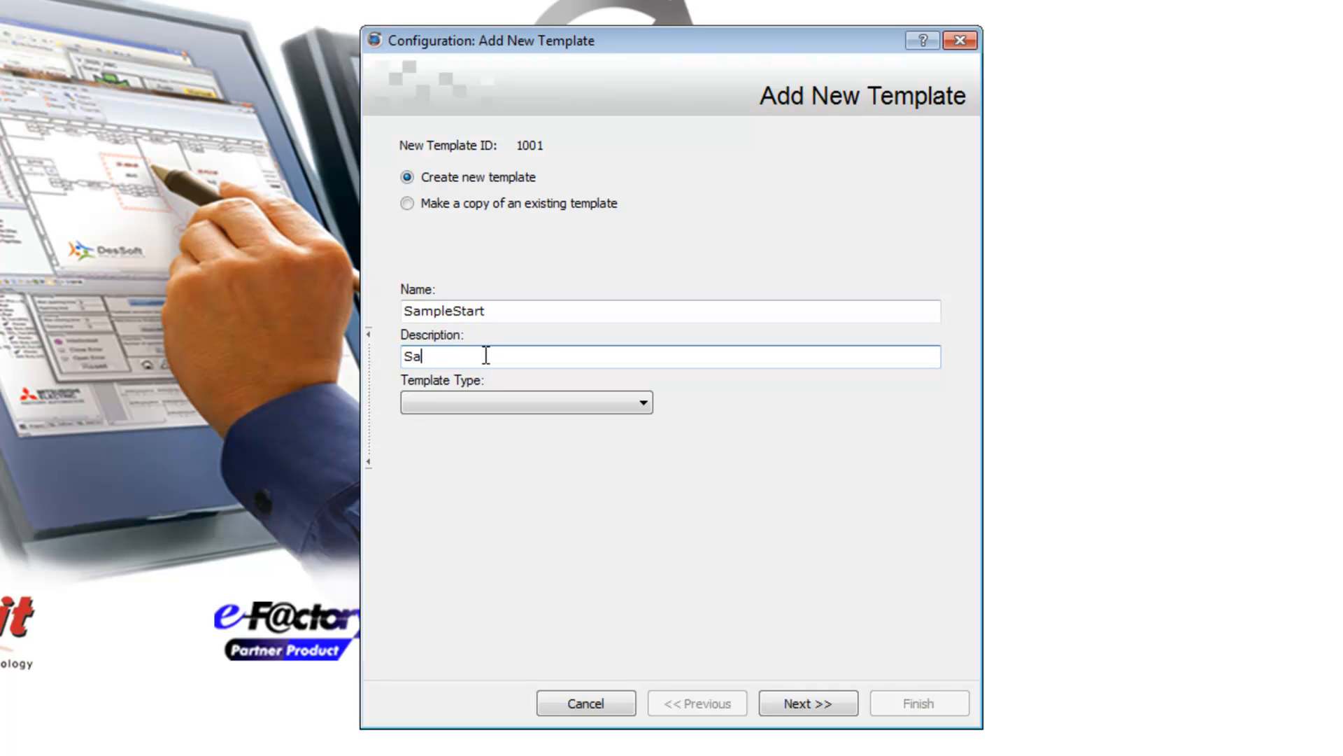
{"action": "type", "text": "le Start"}
{"action": "left_click", "coordinate": [501, 406]}
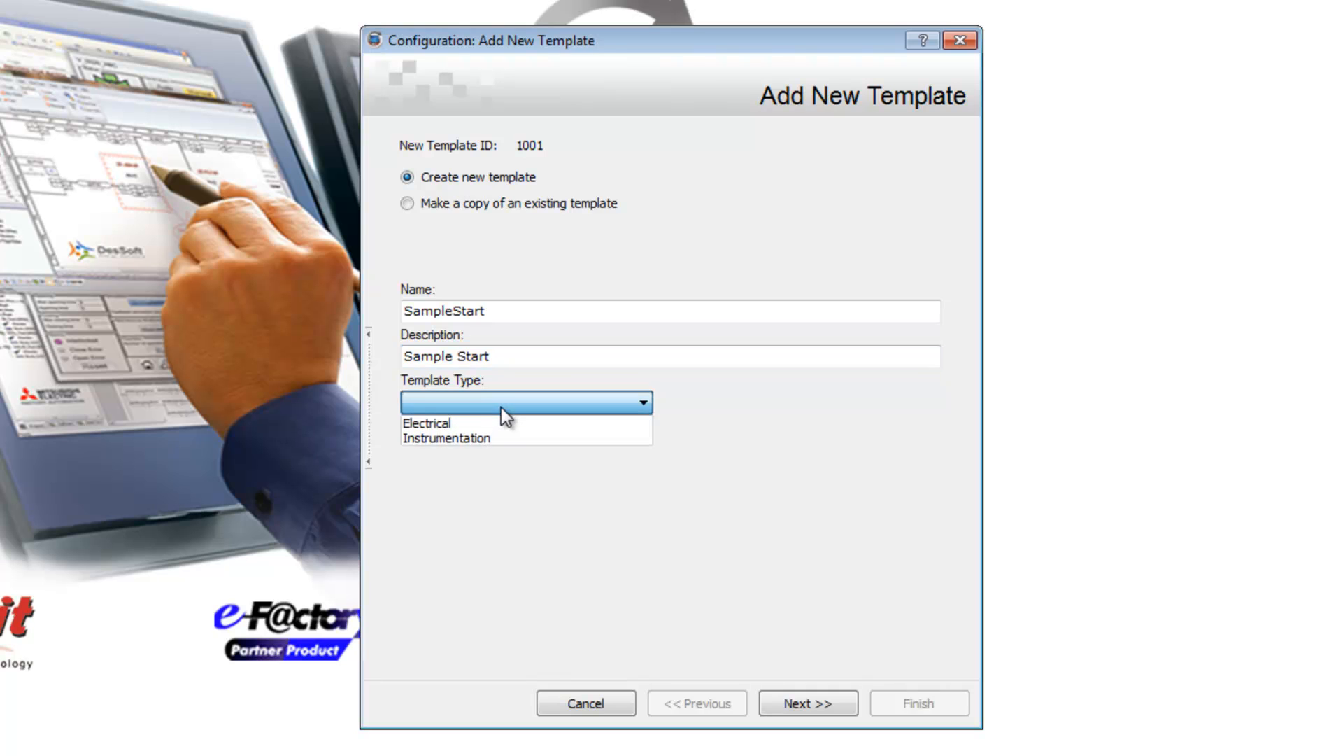
{"action": "left_click", "coordinate": [458, 440]}
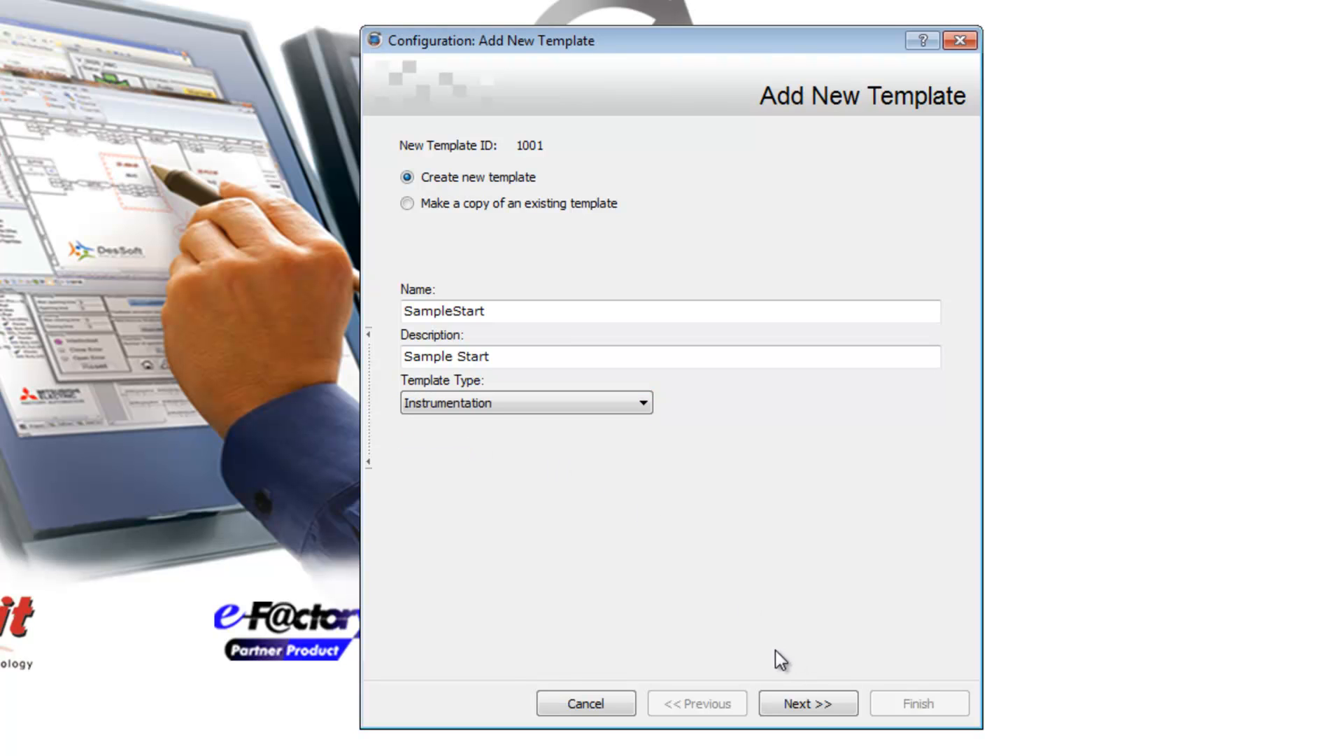
{"action": "left_click", "coordinate": [804, 699]}
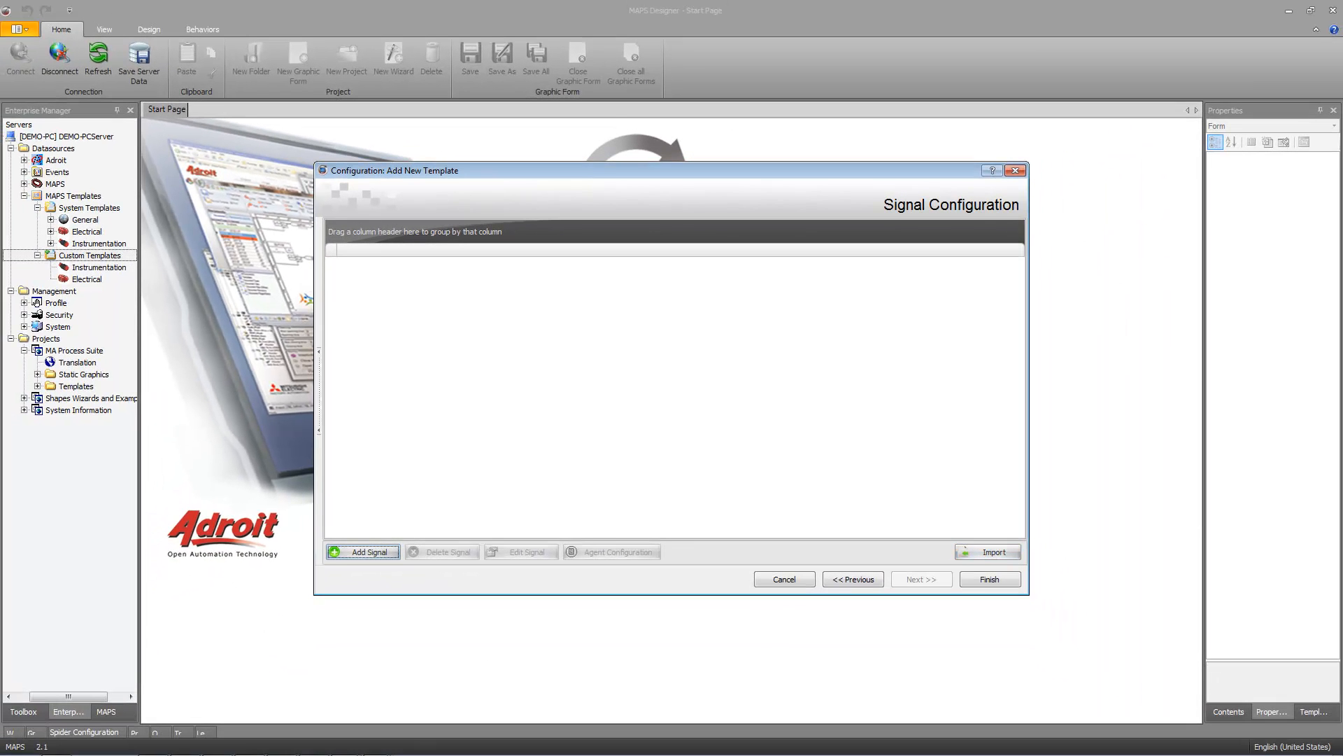
- Switch to the Excel workbook's DUT sheet and choose the New MAPS Templates folder 01 - Documentation, under Projects\Online Training on D:, for saving it
{"action": "mouse_move", "coordinate": [343, 745]}
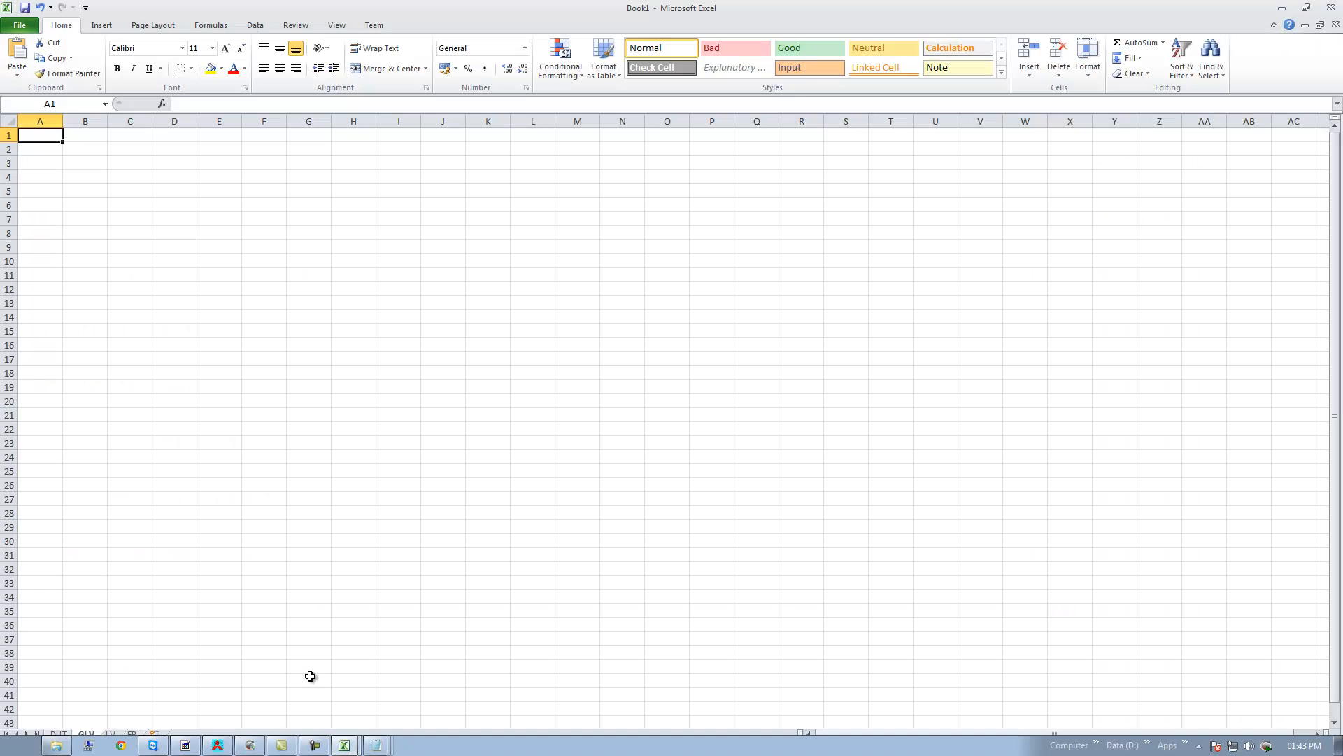
{"action": "left_click", "coordinate": [59, 733]}
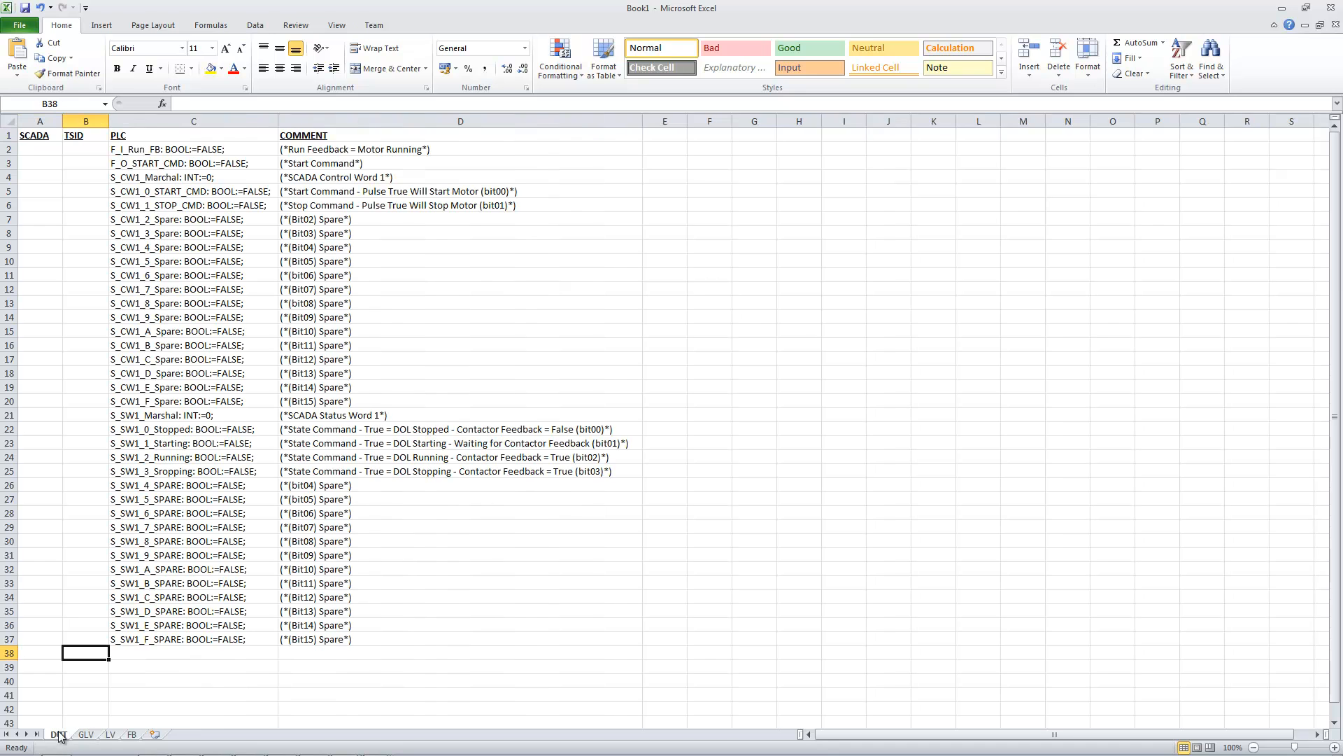
{"action": "left_click", "coordinate": [25, 8]}
{"action": "scroll", "coordinate": [70, 192], "scroll_direction": "down", "scroll_amount": 2}
{"action": "left_click", "coordinate": [56, 207]}
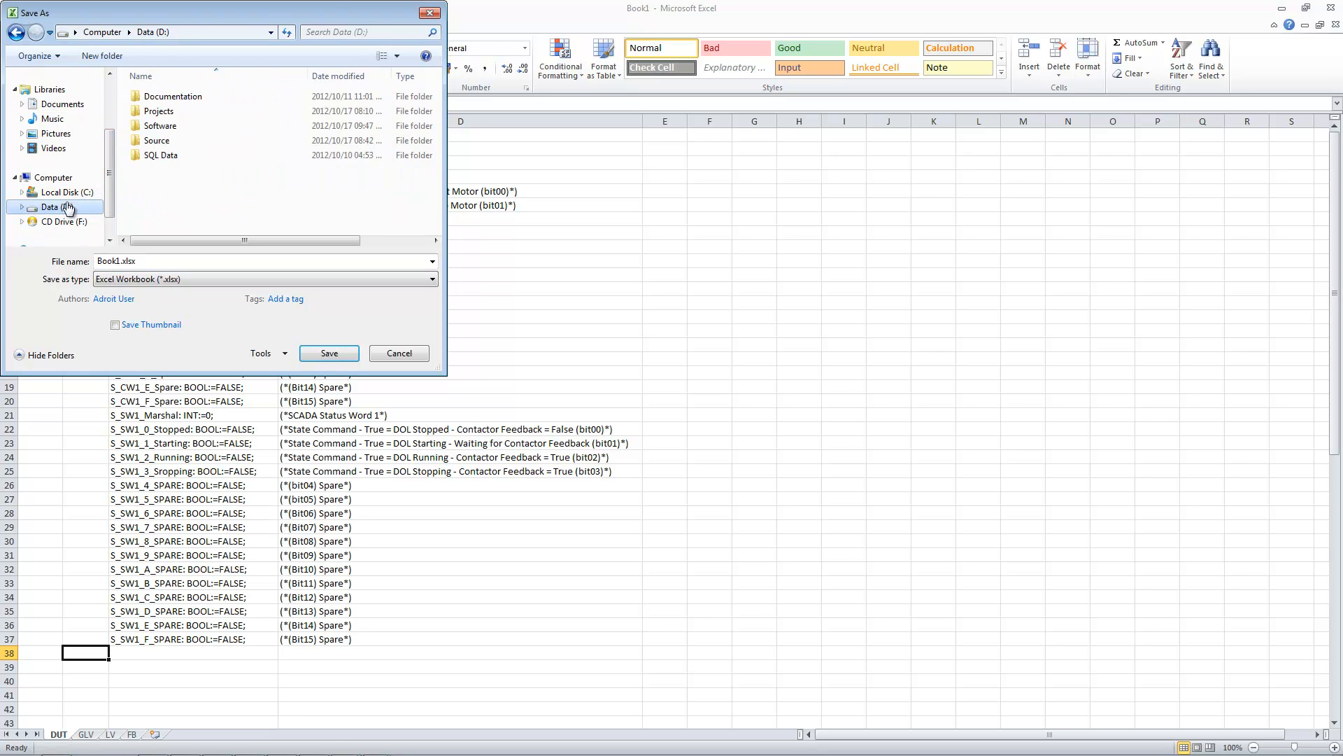
{"action": "double_click", "coordinate": [164, 110]}
{"action": "double_click", "coordinate": [171, 98]}
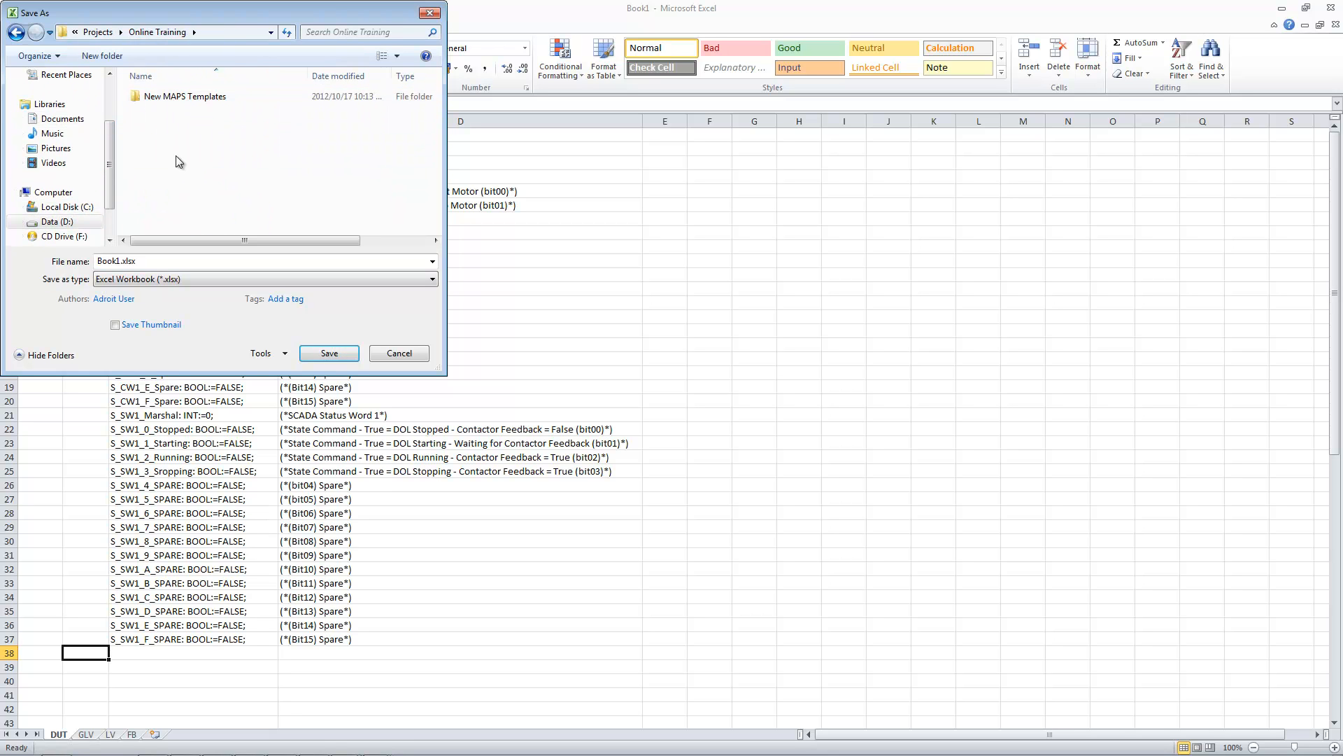
{"action": "double_click", "coordinate": [186, 100]}
{"action": "double_click", "coordinate": [186, 98]}
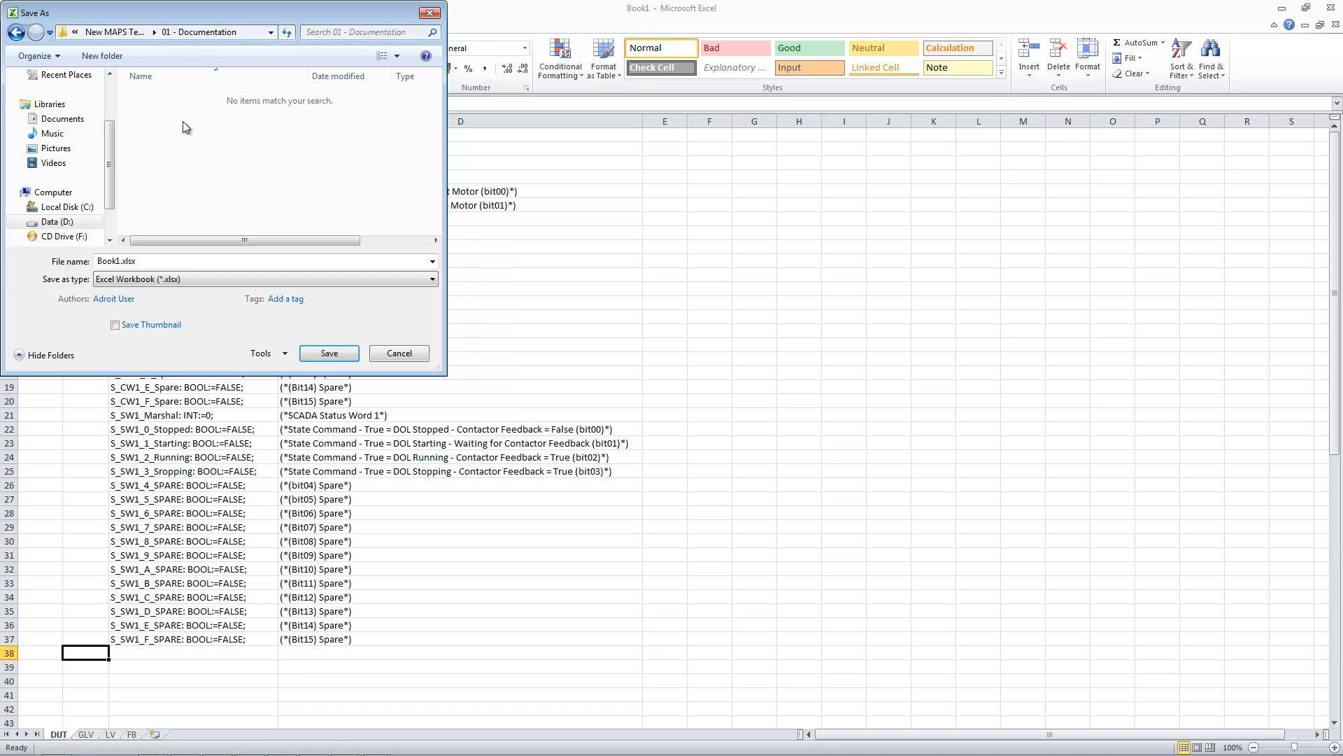
- Save the workbook in Excel 97-2003 format under the name SampleStart Import
{"action": "left_click", "coordinate": [152, 280]}
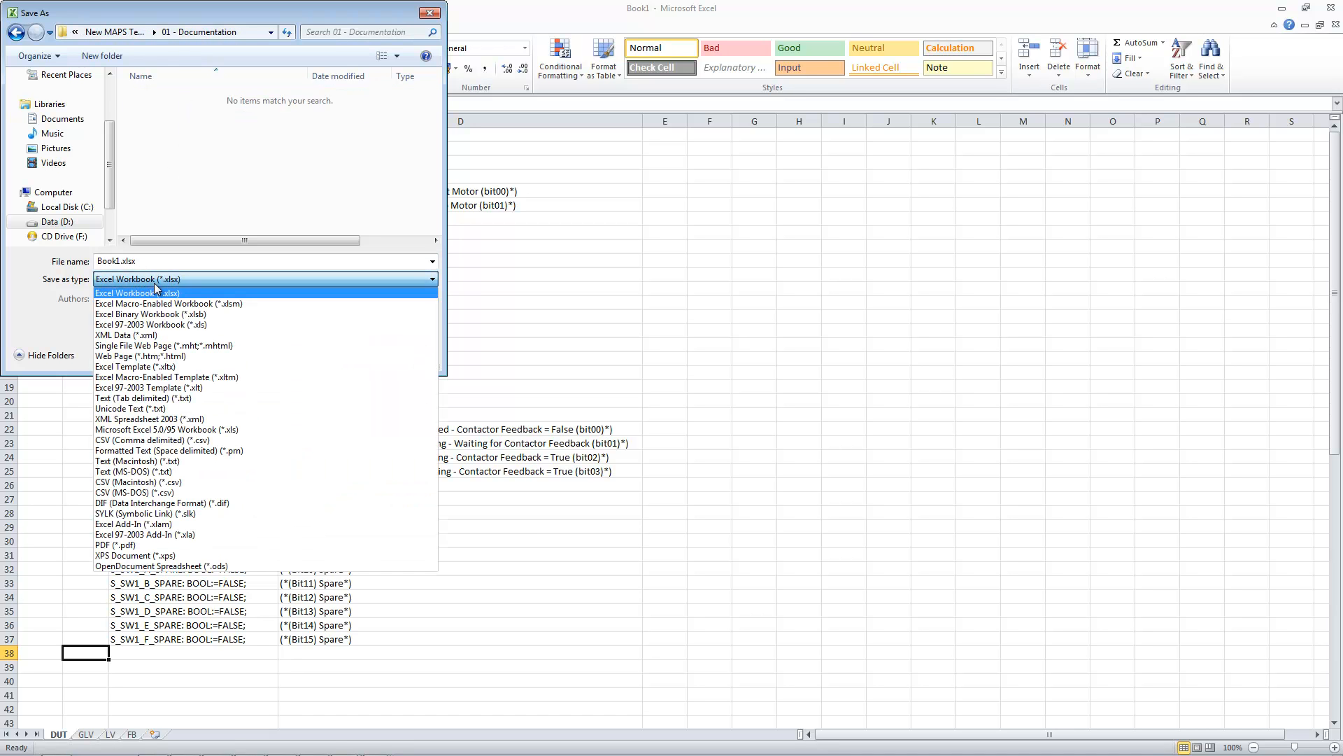
{"action": "left_click", "coordinate": [158, 325]}
{"action": "left_click", "coordinate": [121, 263]}
{"action": "left_click_drag", "start_coordinate": [121, 263], "coordinate": [83, 266]}
{"action": "type", "text": "SampleStart Import"}
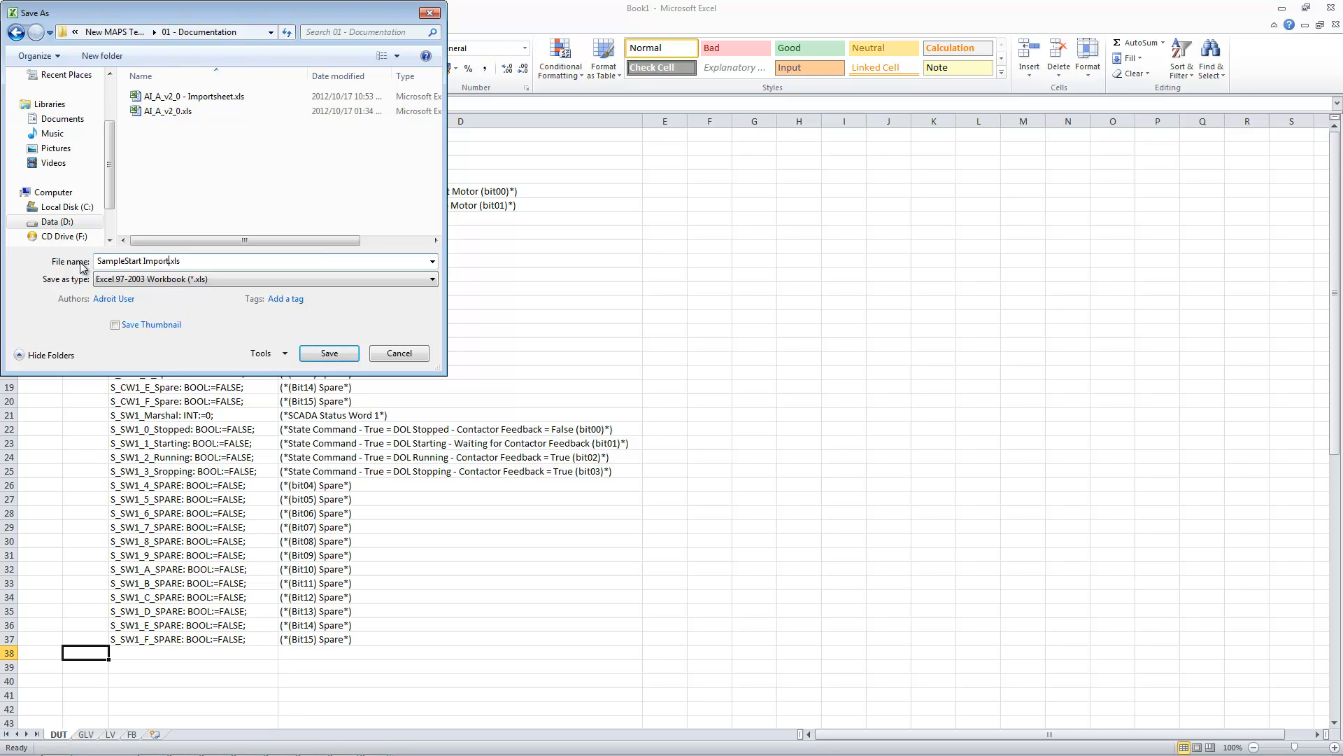
{"action": "left_click", "coordinate": [329, 353]}
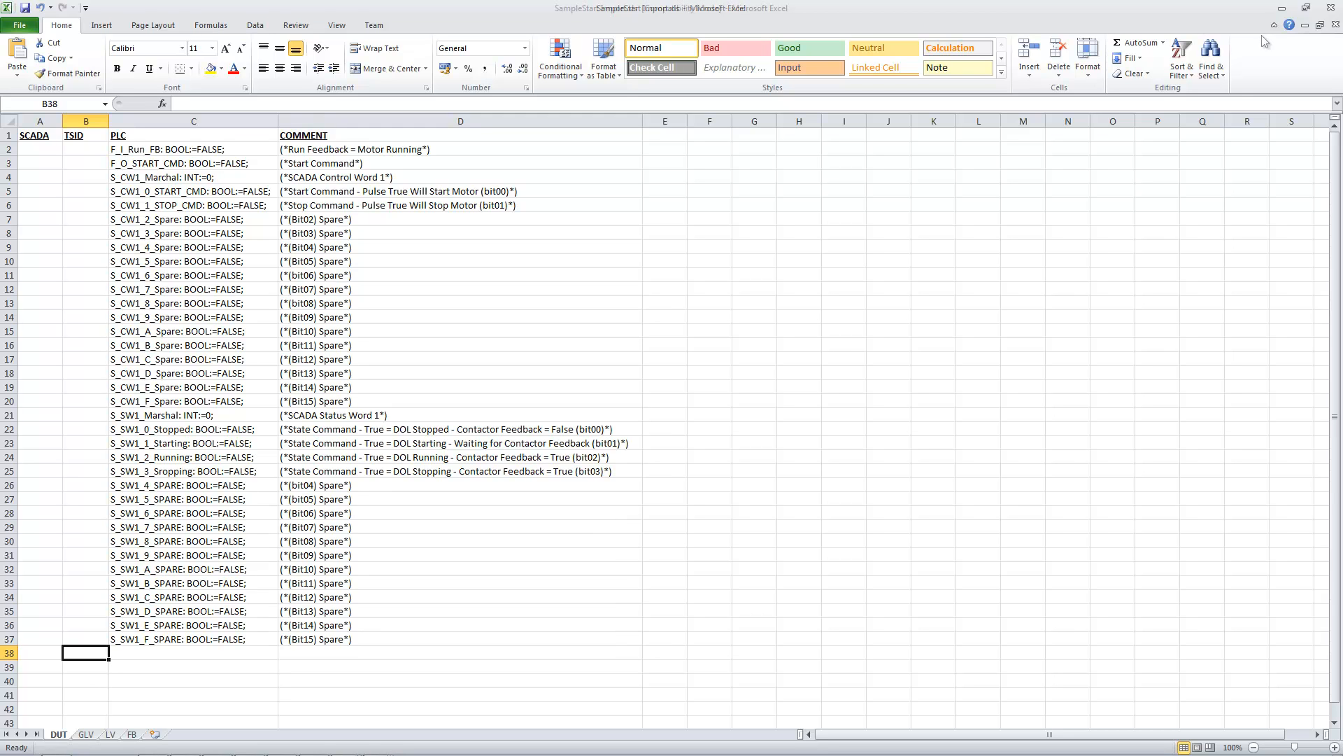
- Enter TSID100101 as the TSID of F_I_Run_FB in cell B2 and widen column B to fit it
{"action": "left_click", "coordinate": [88, 150]}
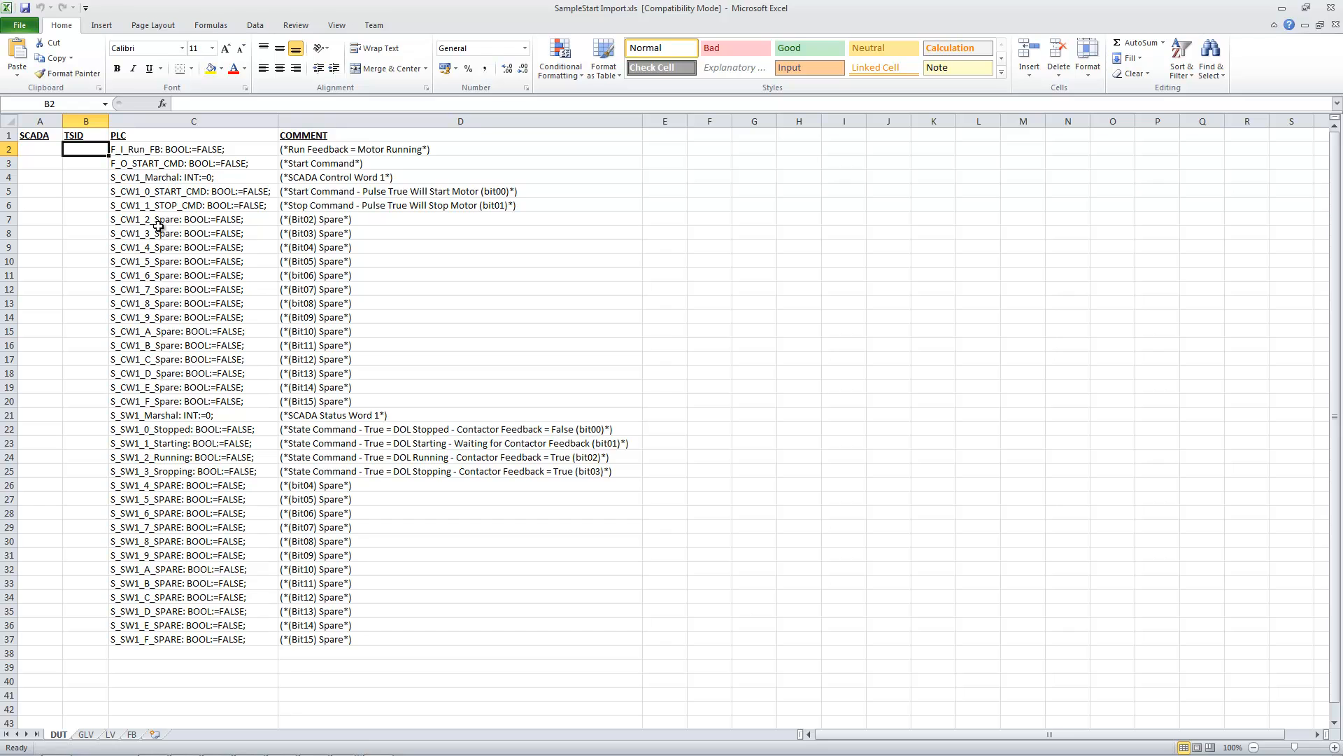
{"action": "type", "text": "TS"}
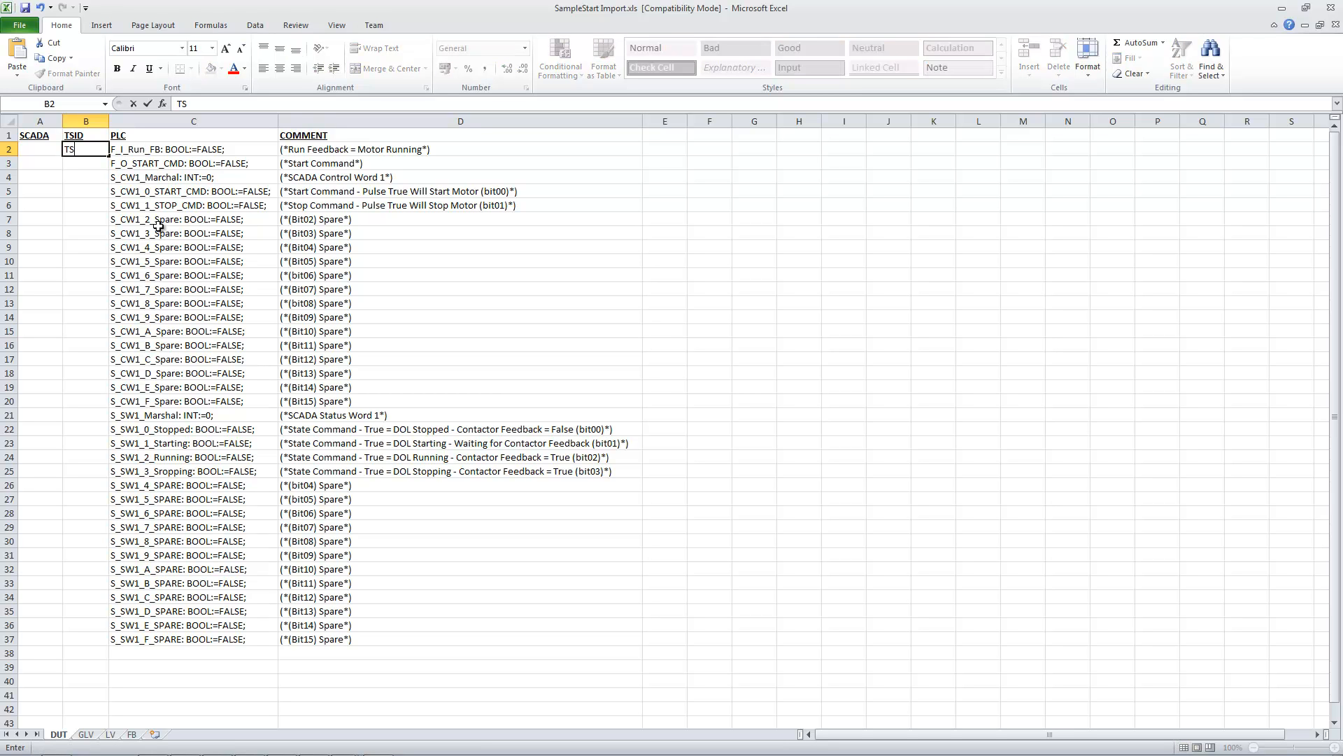
{"action": "type", "text": "ID100101"}
{"action": "left_click", "coordinate": [137, 196]}
{"action": "left_click_drag", "start_coordinate": [108, 121], "coordinate": [115, 147]}
- Fill the TSID series from B2 down to B4, giving TSID100102 and TSID100103 to the next two signals
{"action": "left_click", "coordinate": [113, 150]}
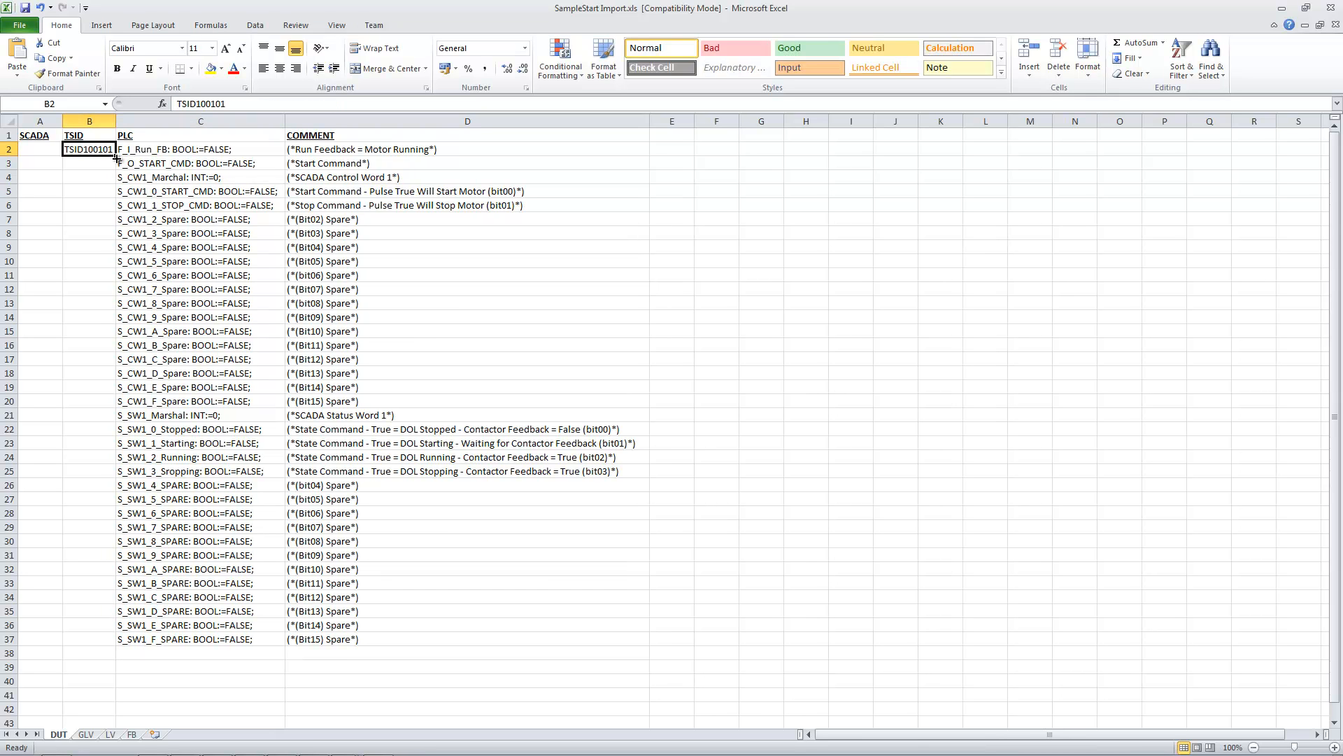
{"action": "left_click_drag", "start_coordinate": [115, 156], "coordinate": [116, 184]}
{"action": "left_click", "coordinate": [109, 180]}
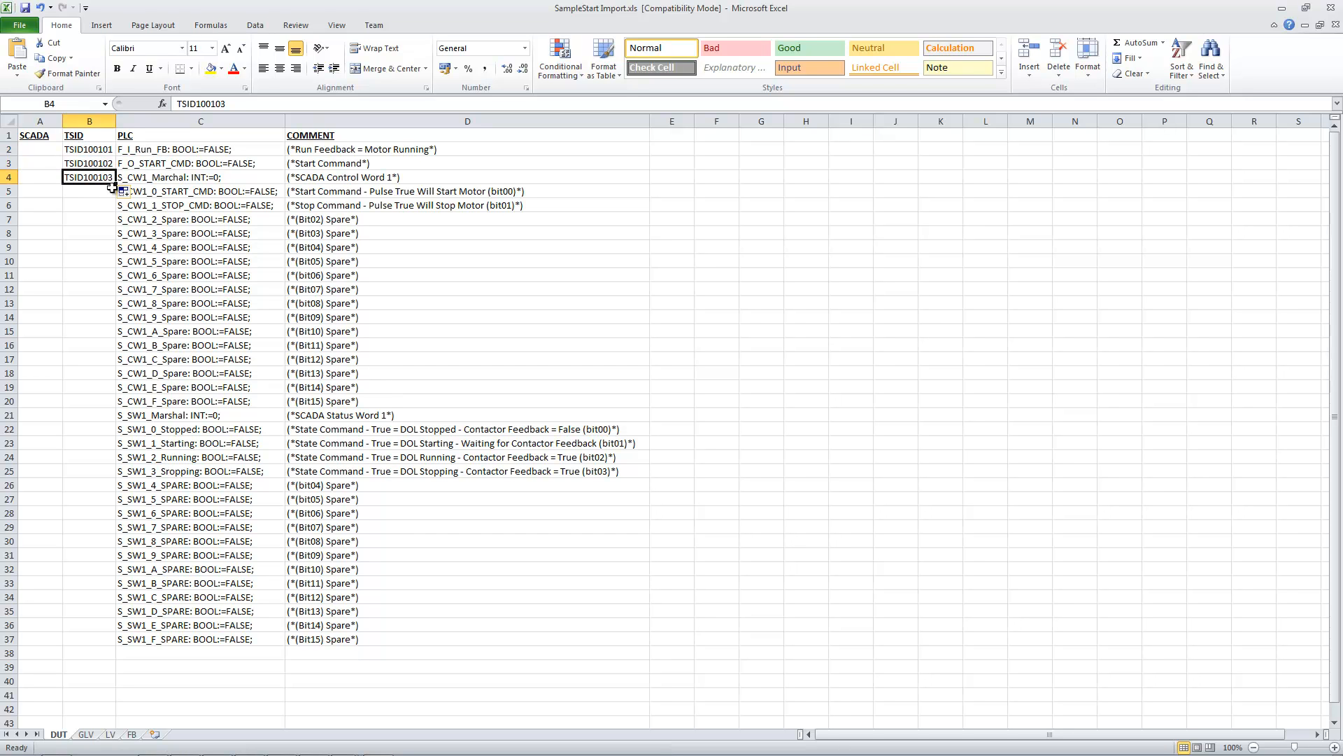
- Enter TSID100103.0 as the TSID of S_CW1_0_START_CMD in cell B5 and widen column B to fit it
{"action": "left_click_drag", "start_coordinate": [115, 182], "coordinate": [115, 196]}
{"action": "double_click", "coordinate": [110, 192]}
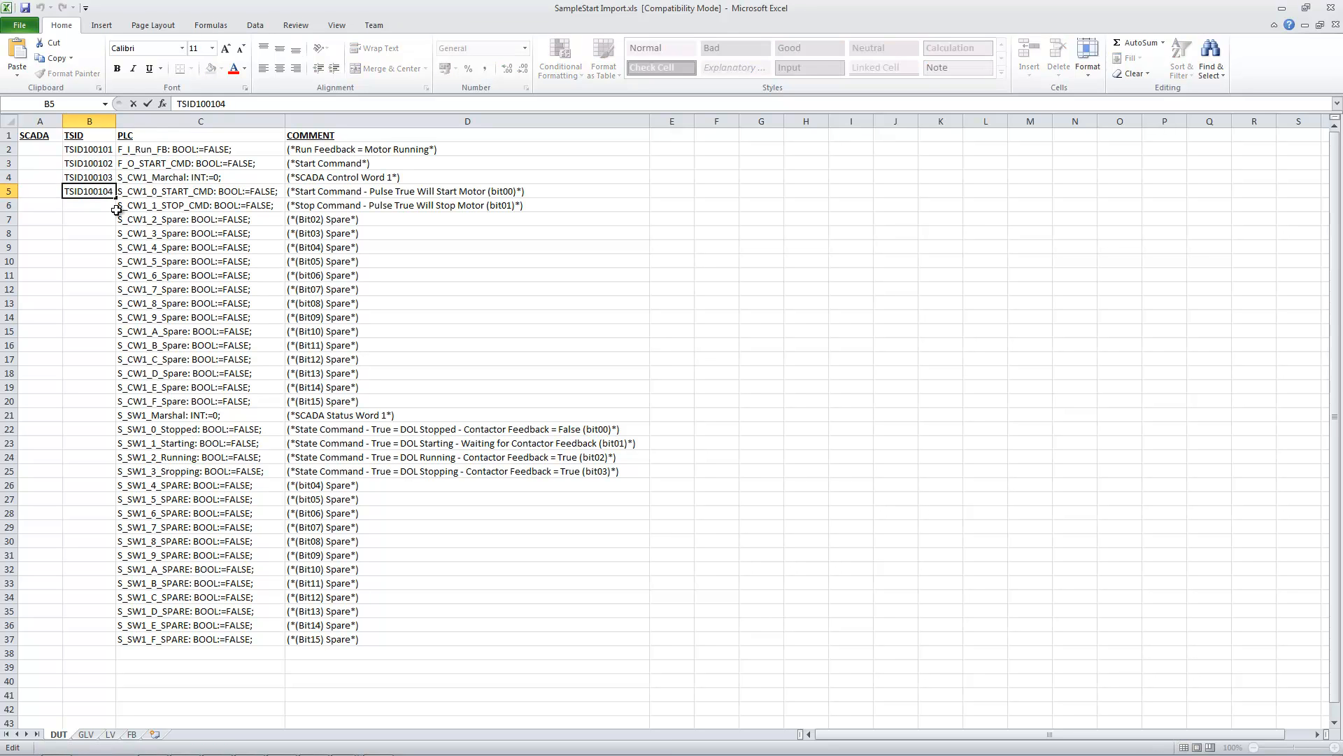
{"action": "left_click", "coordinate": [104, 208]}
{"action": "double_click", "coordinate": [111, 193]}
{"action": "type", "text": "."}
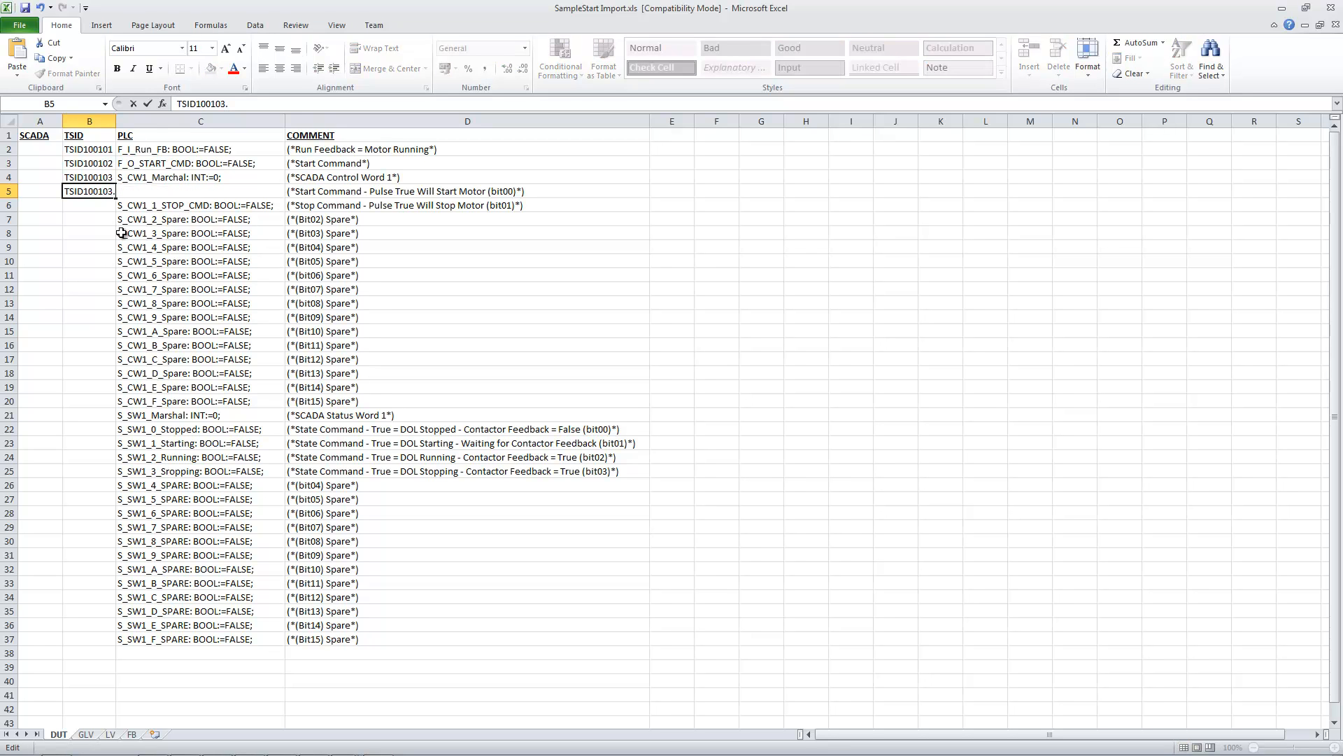
{"action": "type", "text": "0"}
{"action": "left_click", "coordinate": [122, 233]}
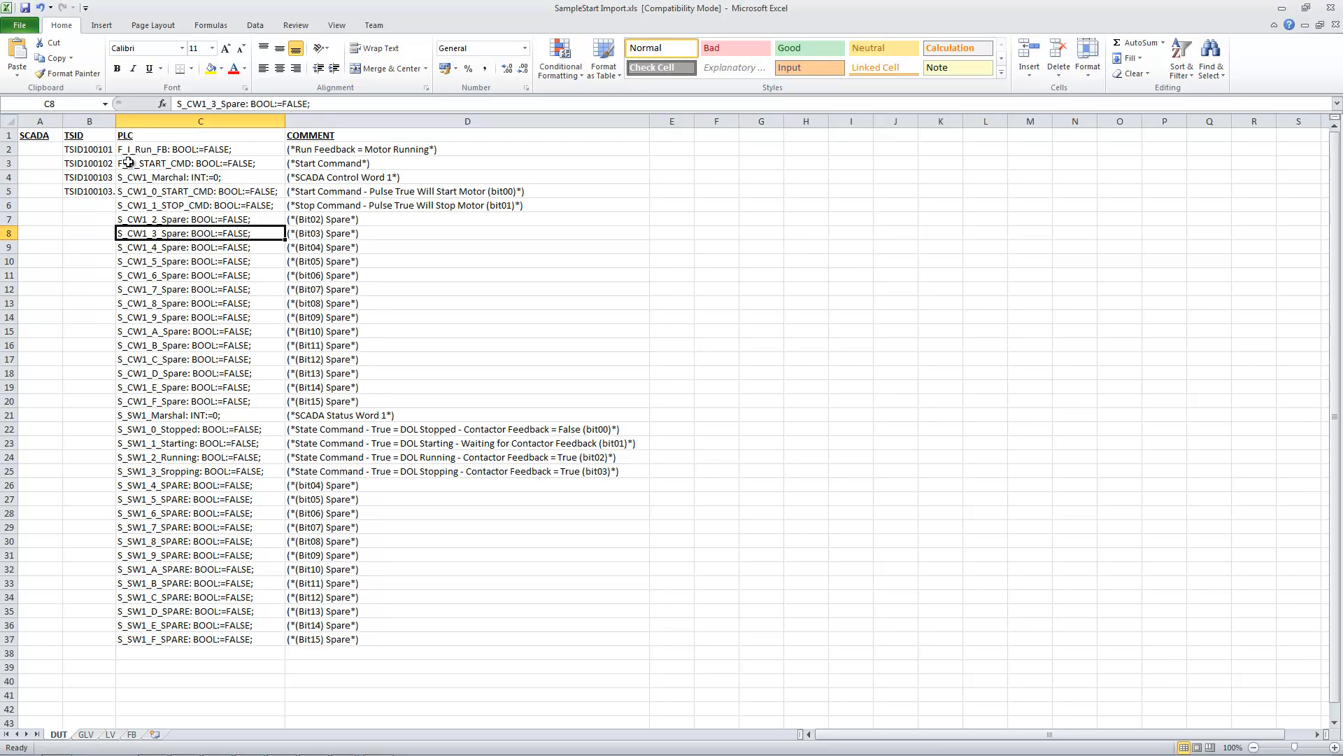
{"action": "double_click", "coordinate": [115, 121]}
- Fill the control word bit TSIDs from B5 down to B20, ending with TSID100103.15, and refit column B's width
{"action": "left_click", "coordinate": [112, 193]}
{"action": "left_click_drag", "start_coordinate": [122, 198], "coordinate": [119, 407]}
{"action": "left_click", "coordinate": [105, 420]}
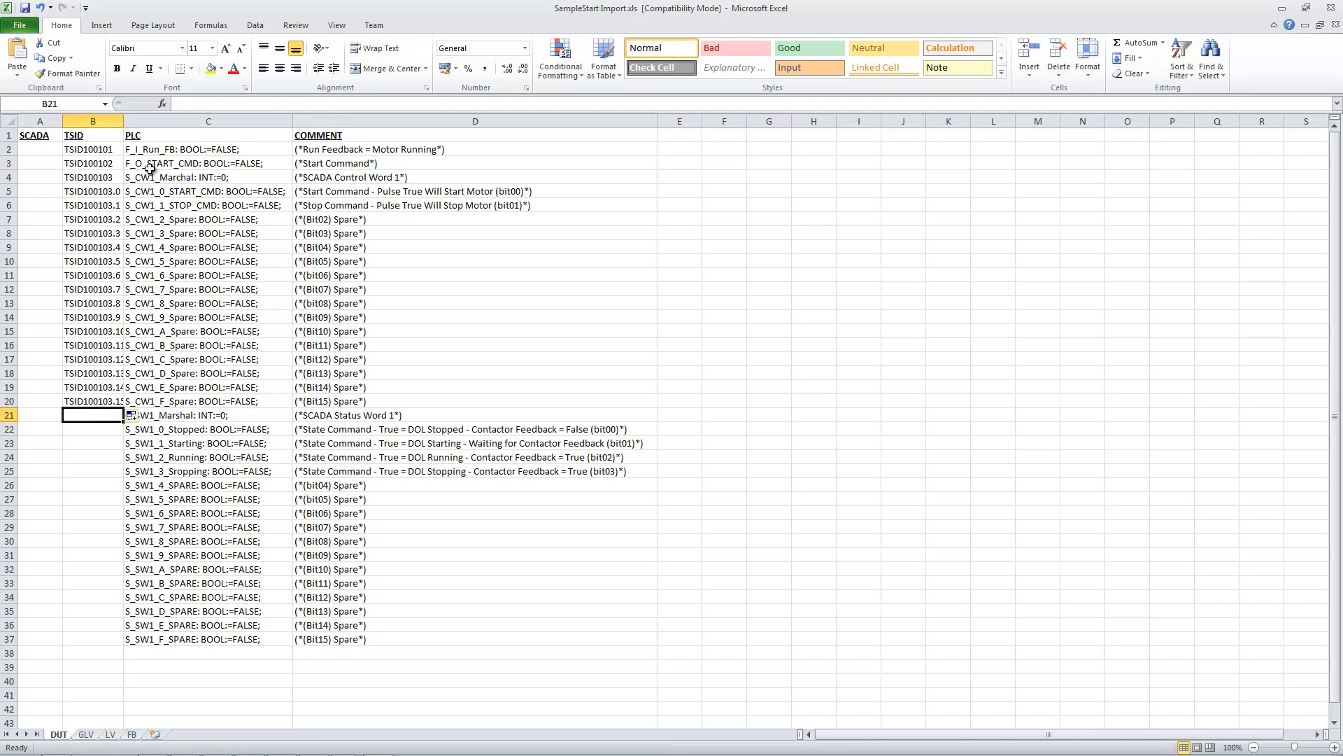
{"action": "double_click", "coordinate": [125, 123]}
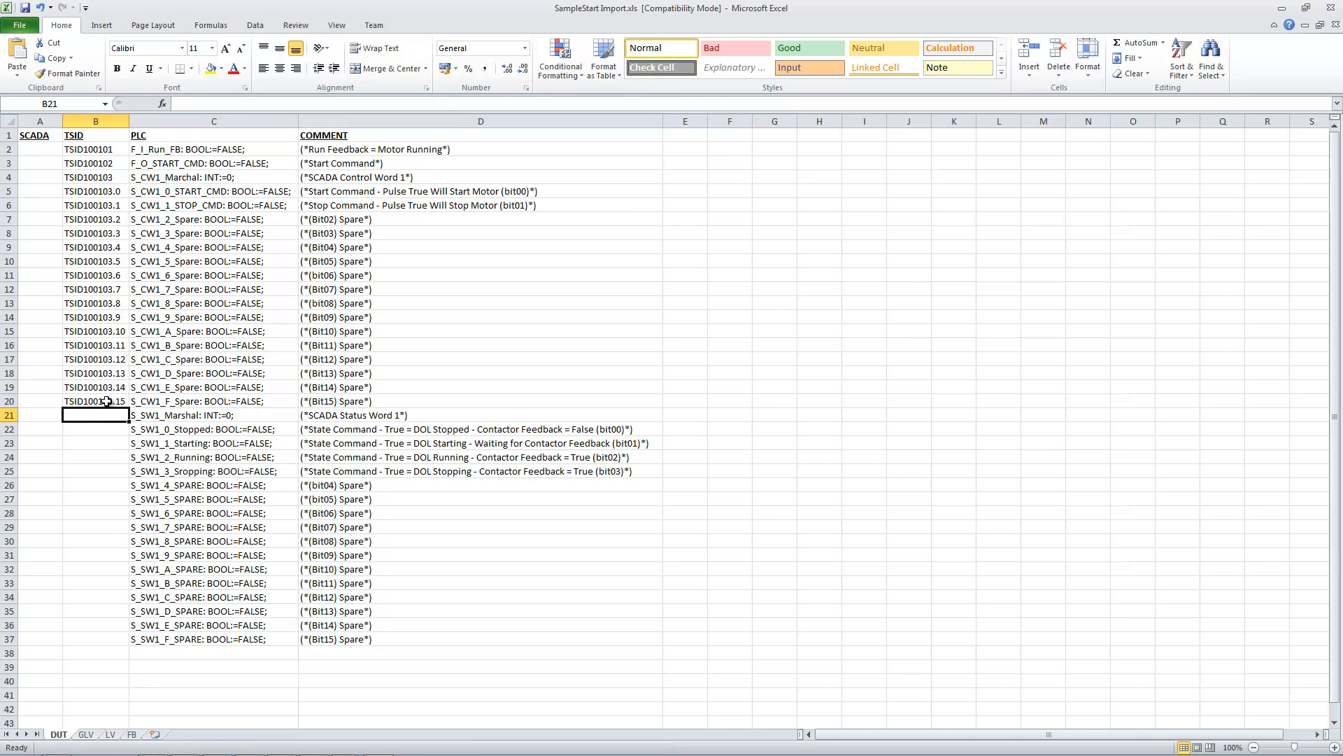
- Copy the TSID of S_CW1_Marchal to cell B21 for S_SW1_Marshal and change it to TSID100104
{"action": "left_click", "coordinate": [104, 179]}
{"action": "key", "text": "ctrl+c"}
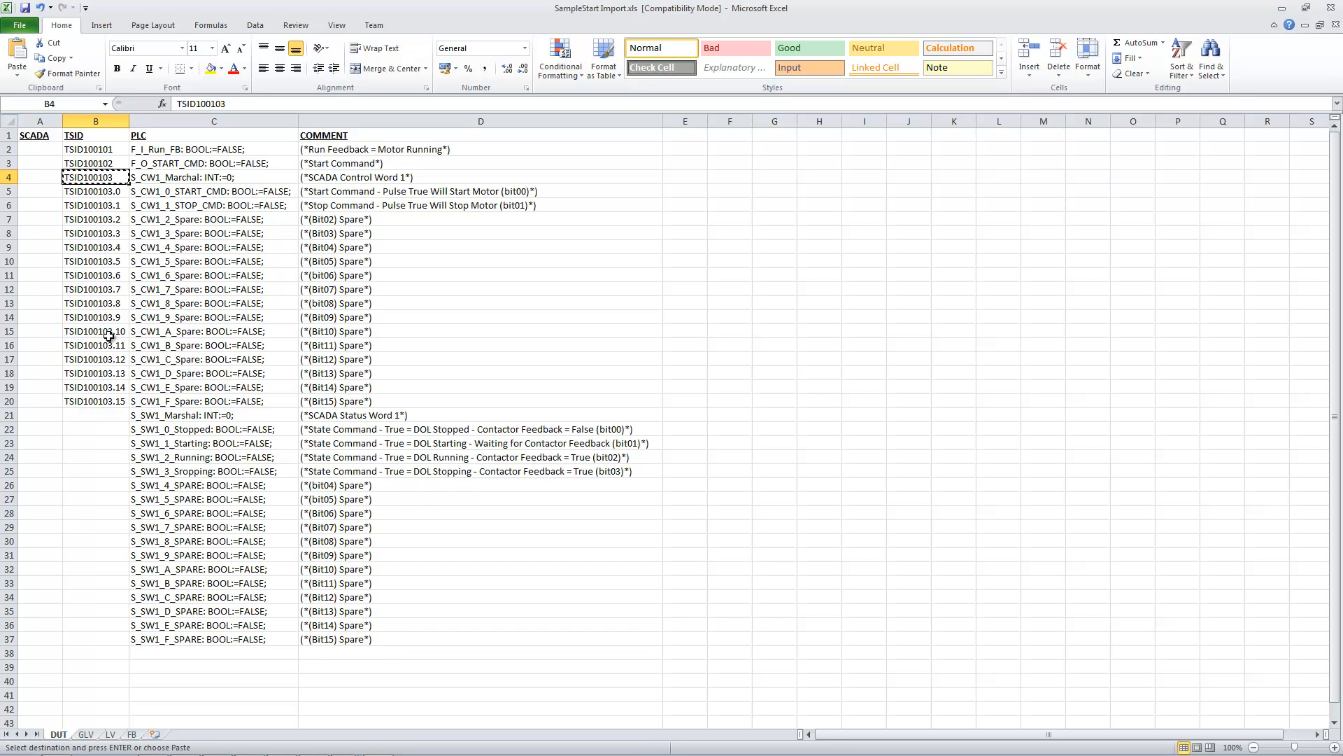
{"action": "left_click", "coordinate": [105, 416]}
{"action": "key", "text": "ctrl+v"}
{"action": "key", "text": "F2"}
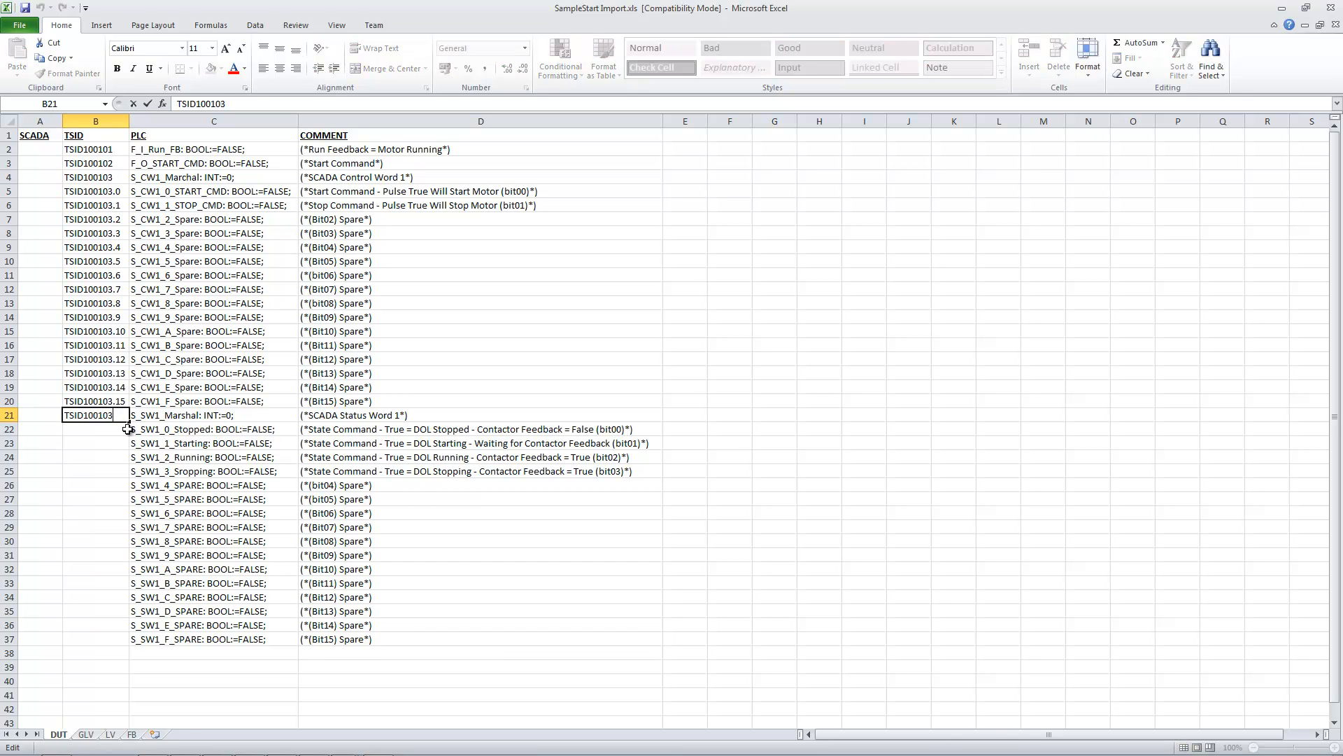
{"action": "left_click", "coordinate": [109, 431]}
- Copy the TSID of S_SW1_Marshal to cell B22 for S_SW1_0_Stopped and change it to TSID100104.0
{"action": "left_click", "coordinate": [115, 416]}
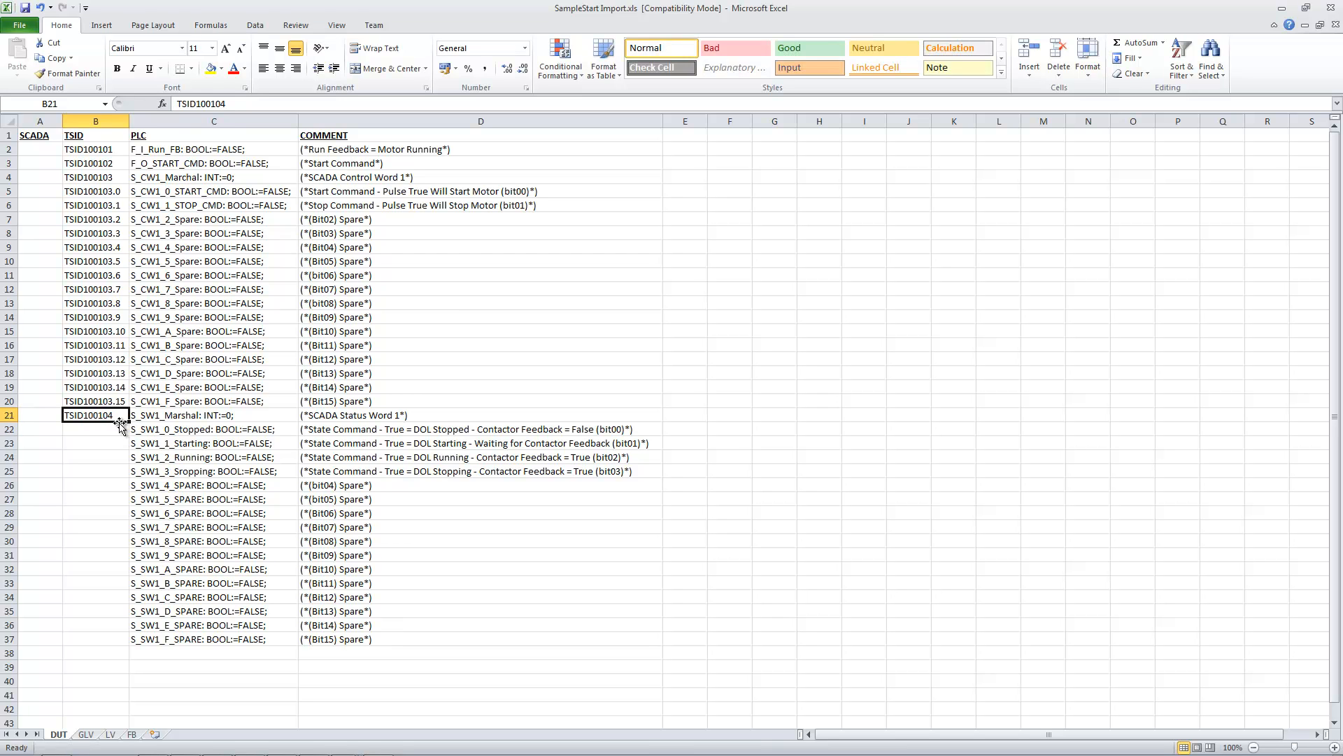
{"action": "key", "text": "ctrl+c"}
{"action": "left_click", "coordinate": [111, 432]}
{"action": "key", "text": "ctrl+v"}
{"action": "key", "text": "F2"}
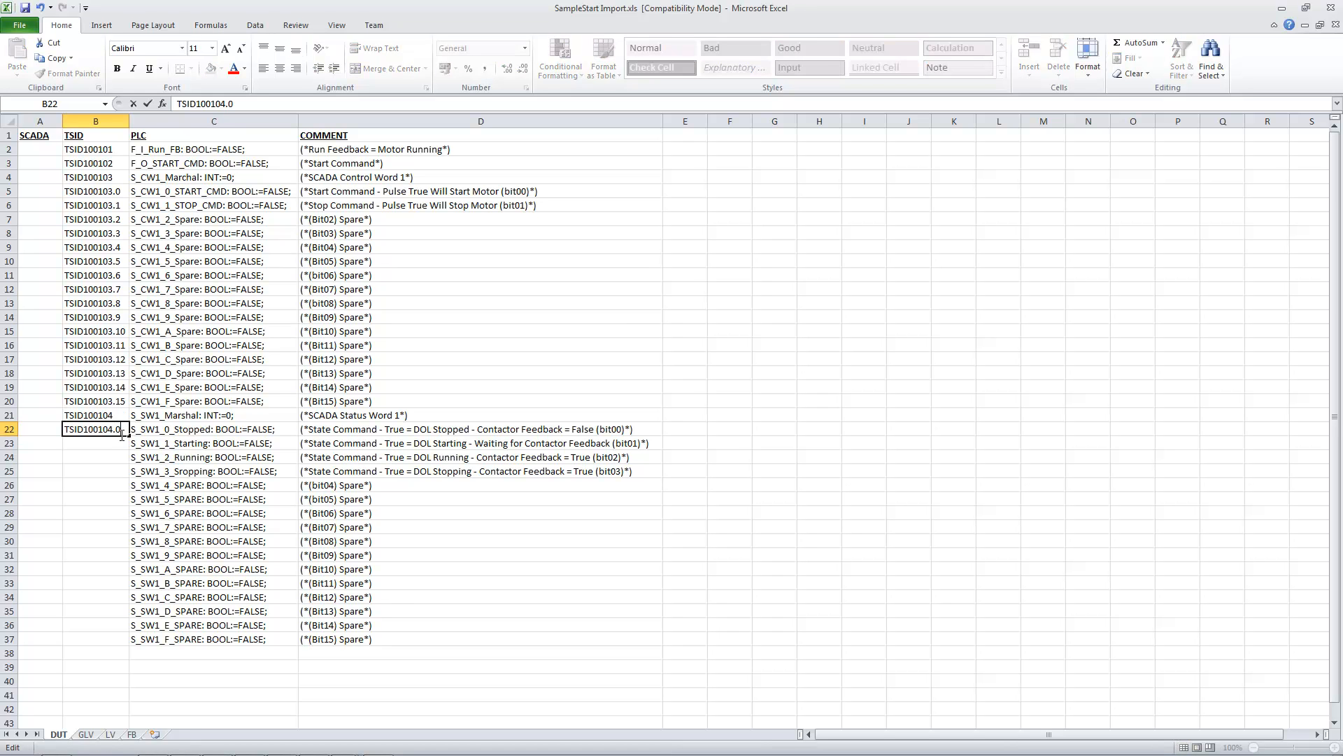
{"action": "key", "text": "Return"}
- Fill the status word bit TSIDs from B22 down to B37, ending with TSID100104.15, and save and close the workbook
{"action": "left_click", "coordinate": [123, 434]}
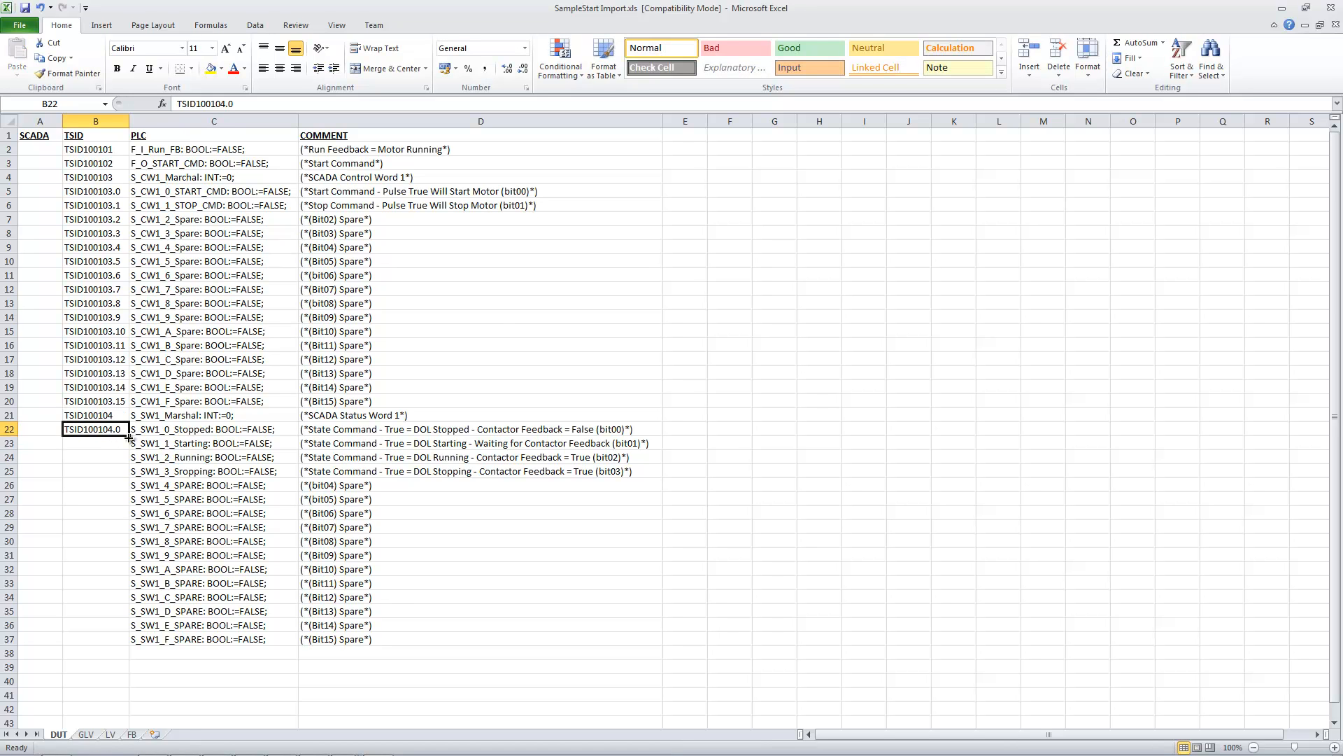
{"action": "left_click_drag", "start_coordinate": [128, 438], "coordinate": [128, 642]}
{"action": "left_click", "coordinate": [156, 501]}
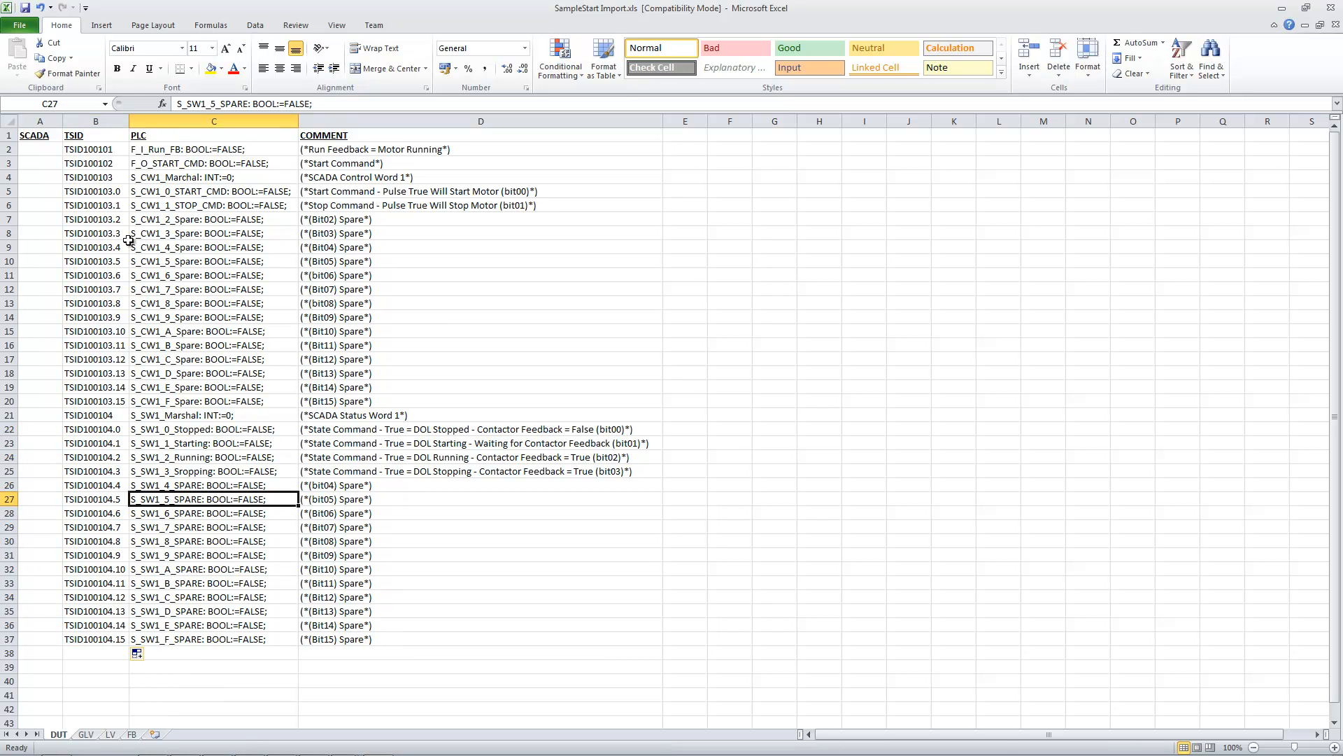
{"action": "left_click", "coordinate": [26, 10]}
{"action": "left_click", "coordinate": [1331, 8]}
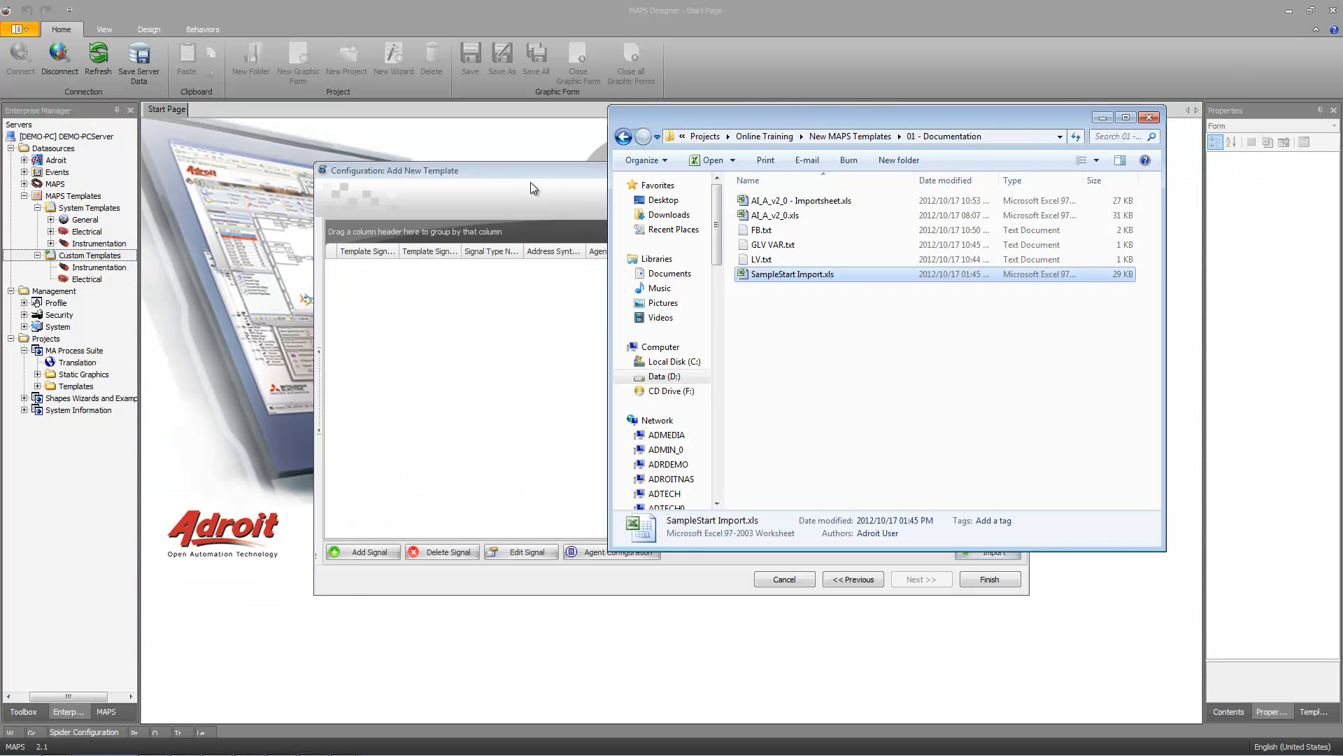
- Import the new template's signals in MAPS Designer from the DUT$ sheet of SampleStart Import.xls
{"action": "left_click", "coordinate": [972, 553]}
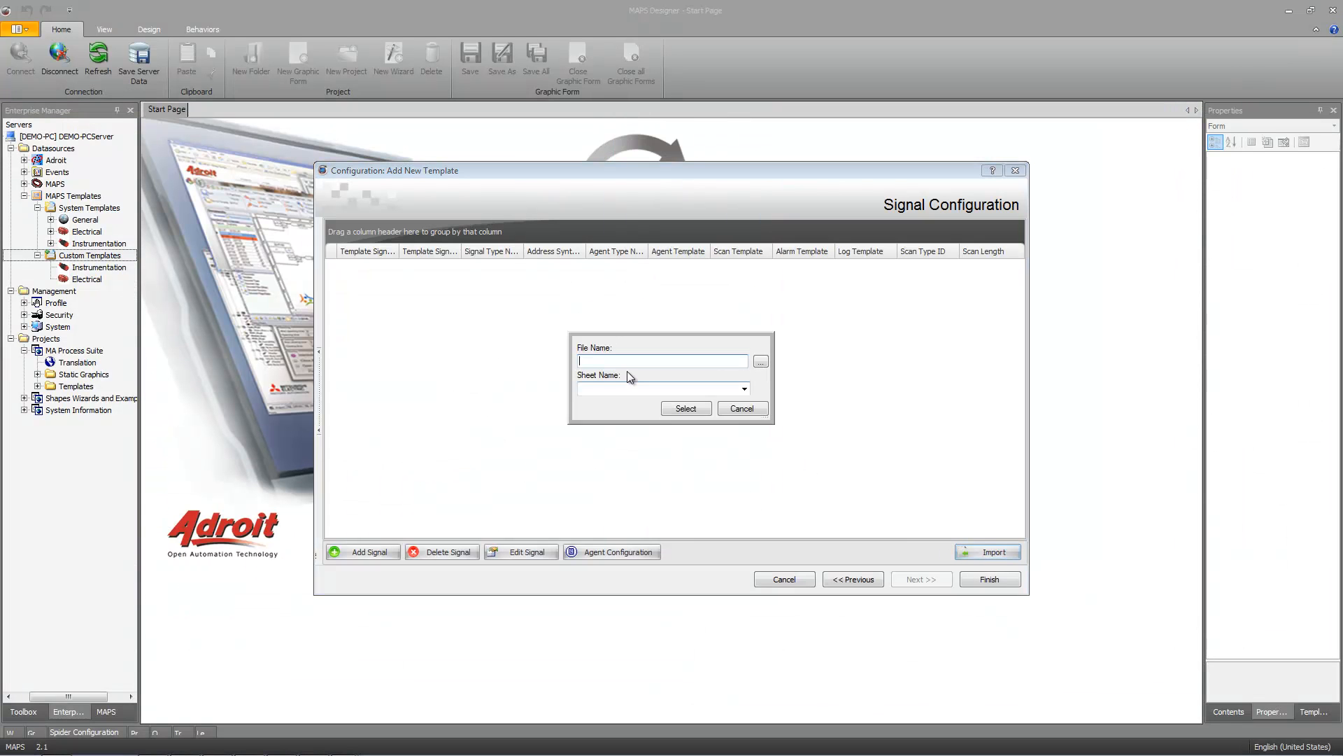
{"action": "left_click", "coordinate": [761, 363]}
{"action": "double_click", "coordinate": [752, 462]}
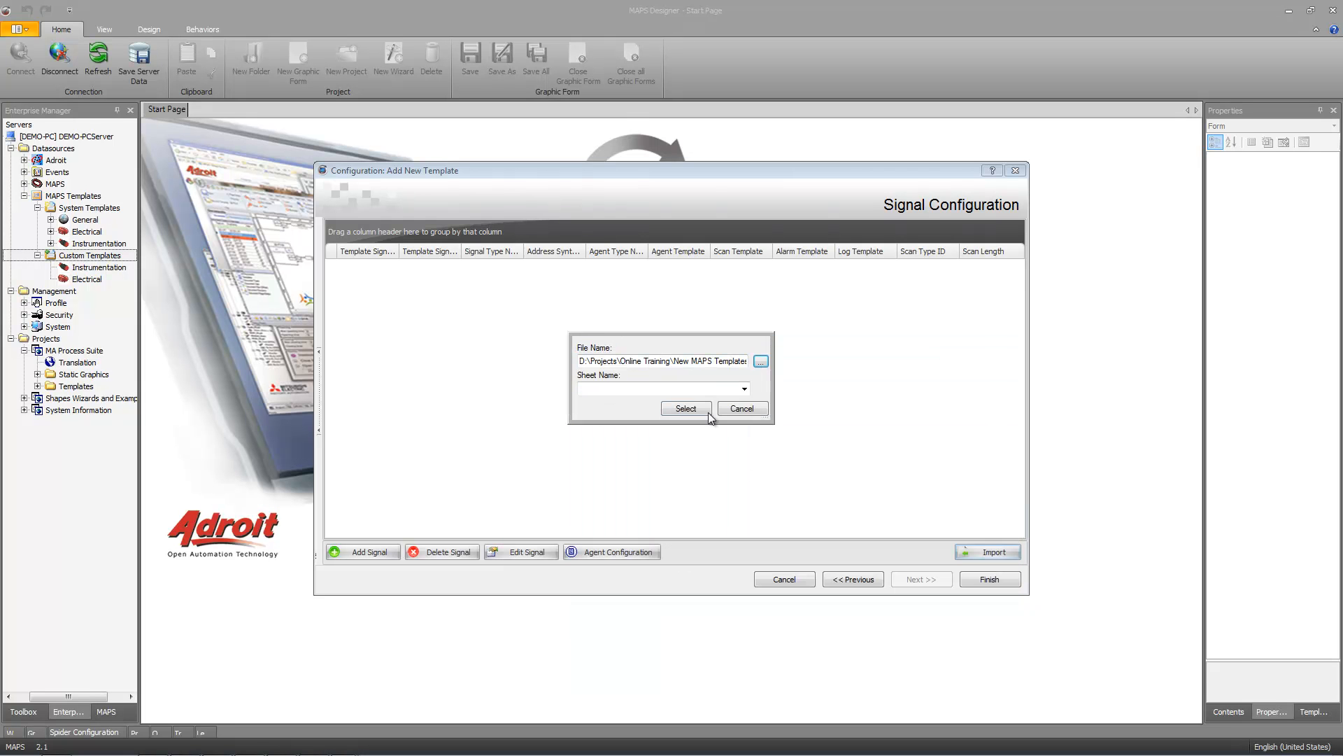
{"action": "left_click", "coordinate": [745, 389]}
{"action": "left_click", "coordinate": [609, 412]}
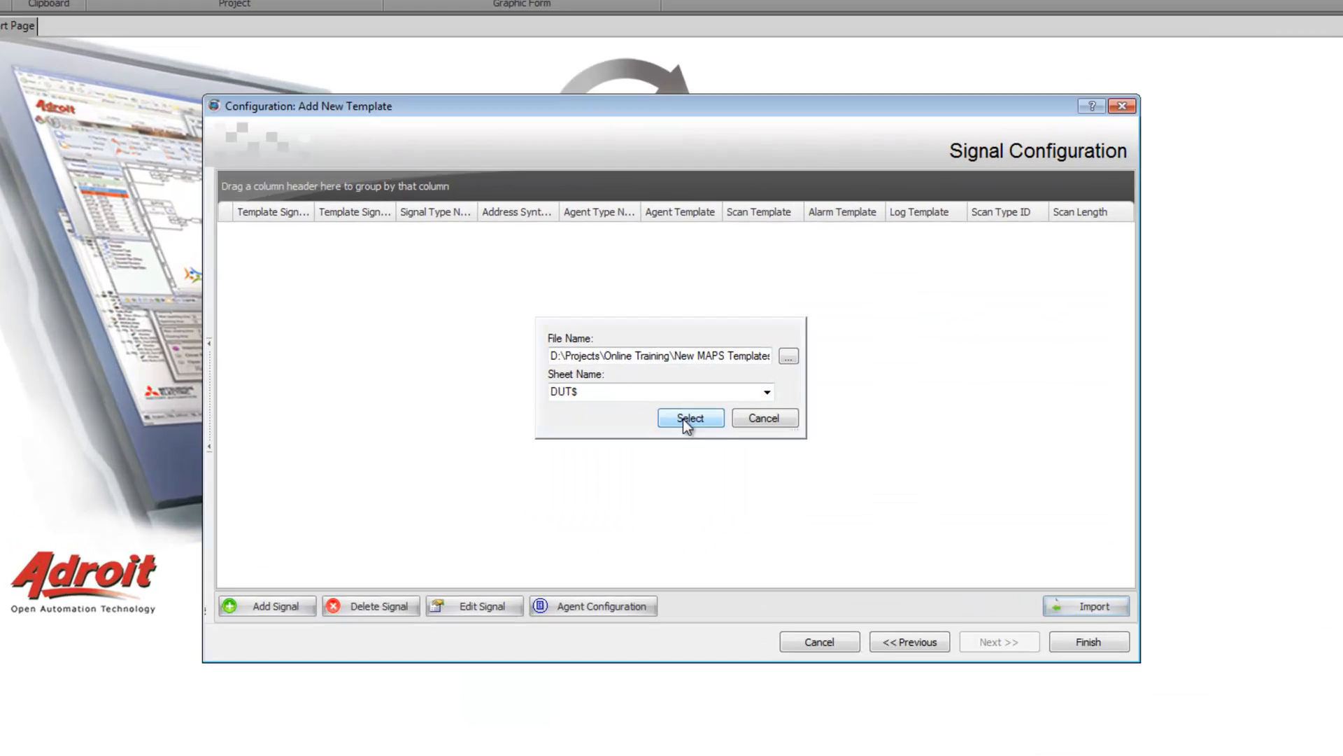
{"action": "left_click", "coordinate": [683, 418]}
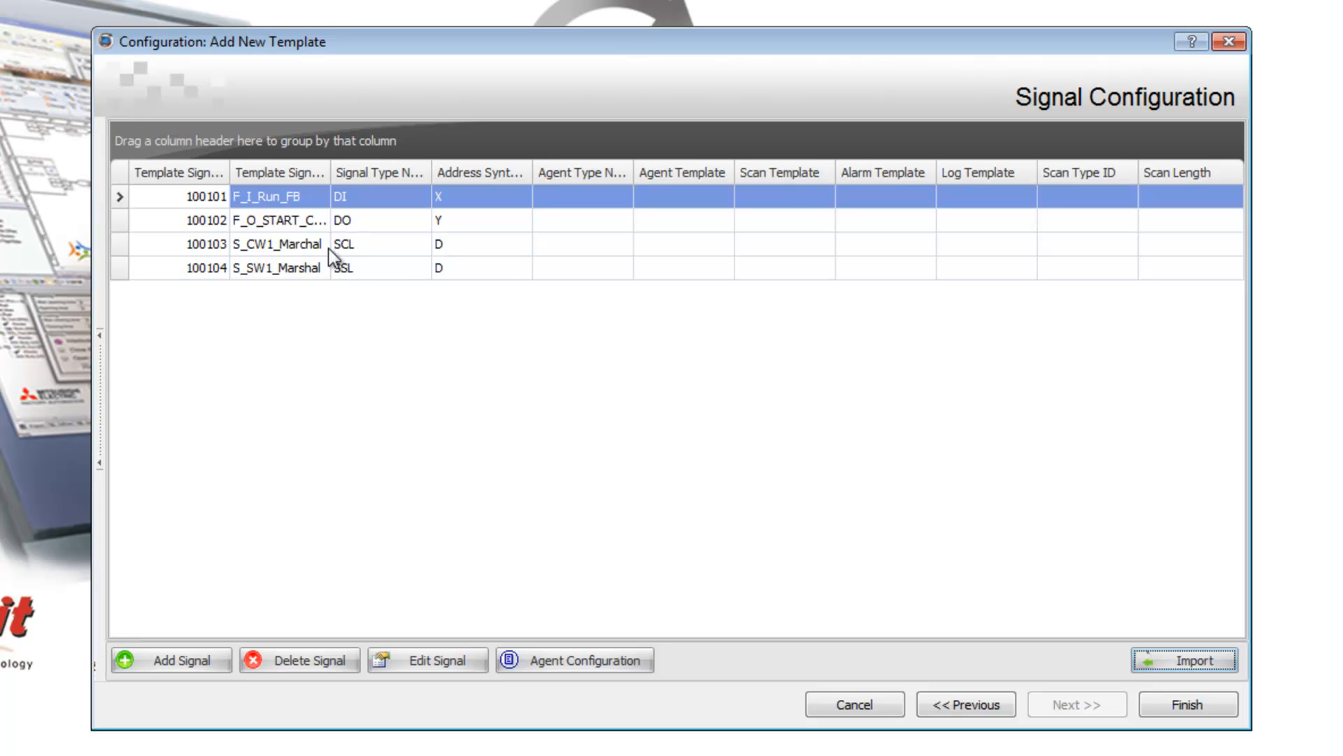
- Edit the S_CW1_Marchal signal and set its agent type to Marshal
{"action": "left_click", "coordinate": [369, 249]}
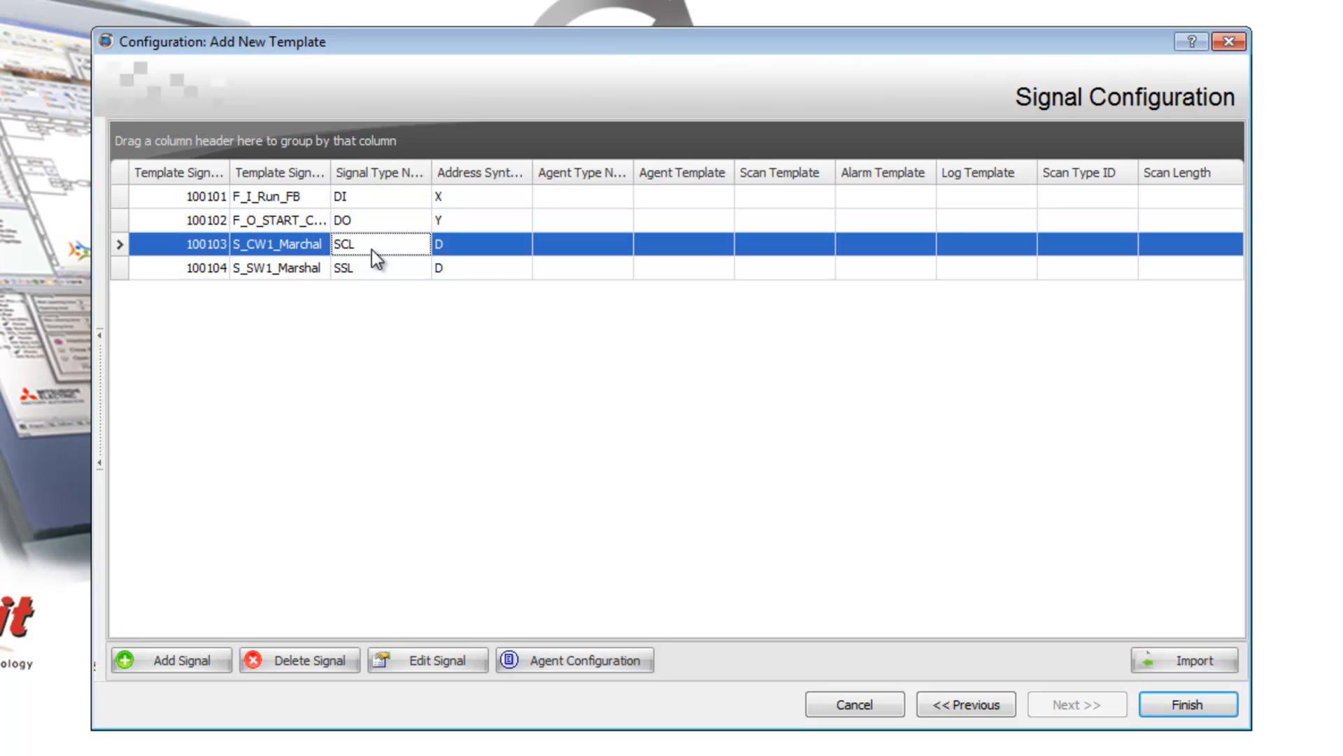
{"action": "left_click", "coordinate": [358, 271]}
{"action": "left_click", "coordinate": [288, 246]}
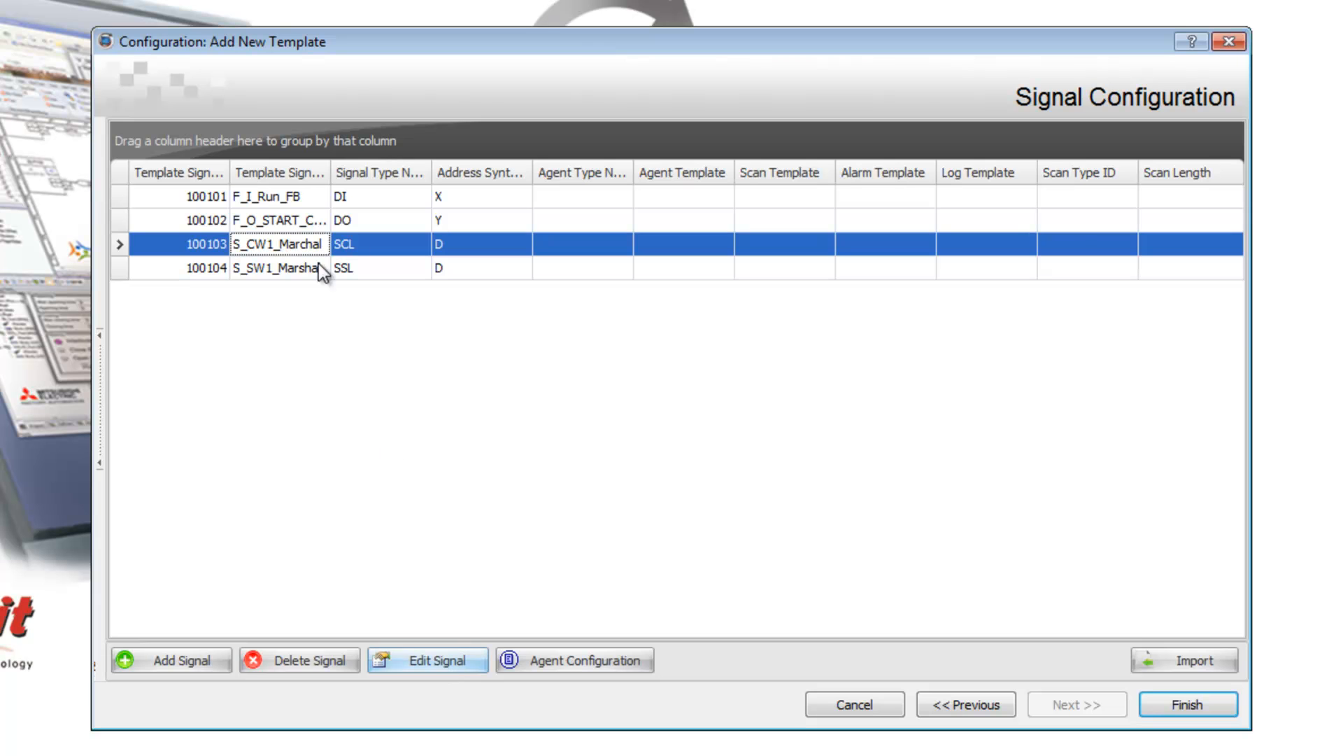
{"action": "left_click", "coordinate": [434, 659]}
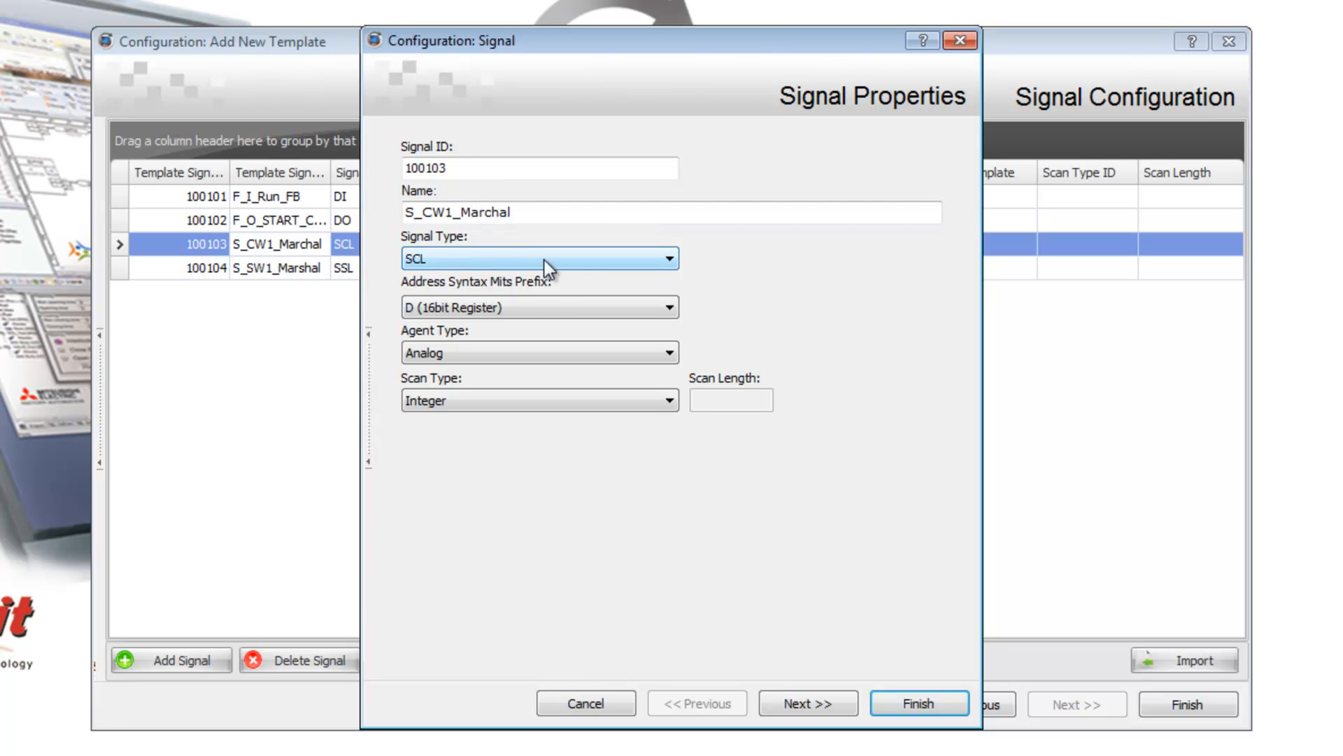
{"action": "left_click", "coordinate": [507, 354]}
{"action": "left_click", "coordinate": [479, 412]}
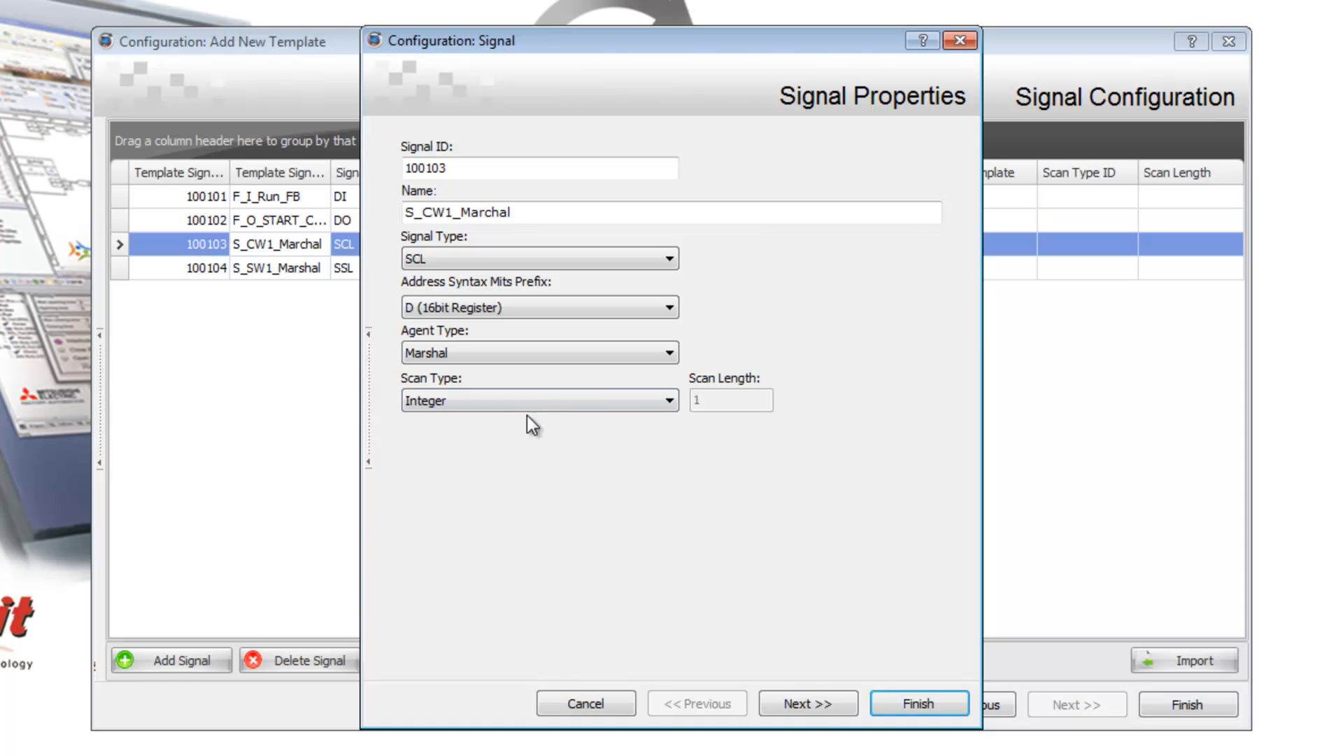
- Assign the SampleStart Control Word agent template to the S_CW1_Marchal signal
{"action": "left_click", "coordinate": [809, 703]}
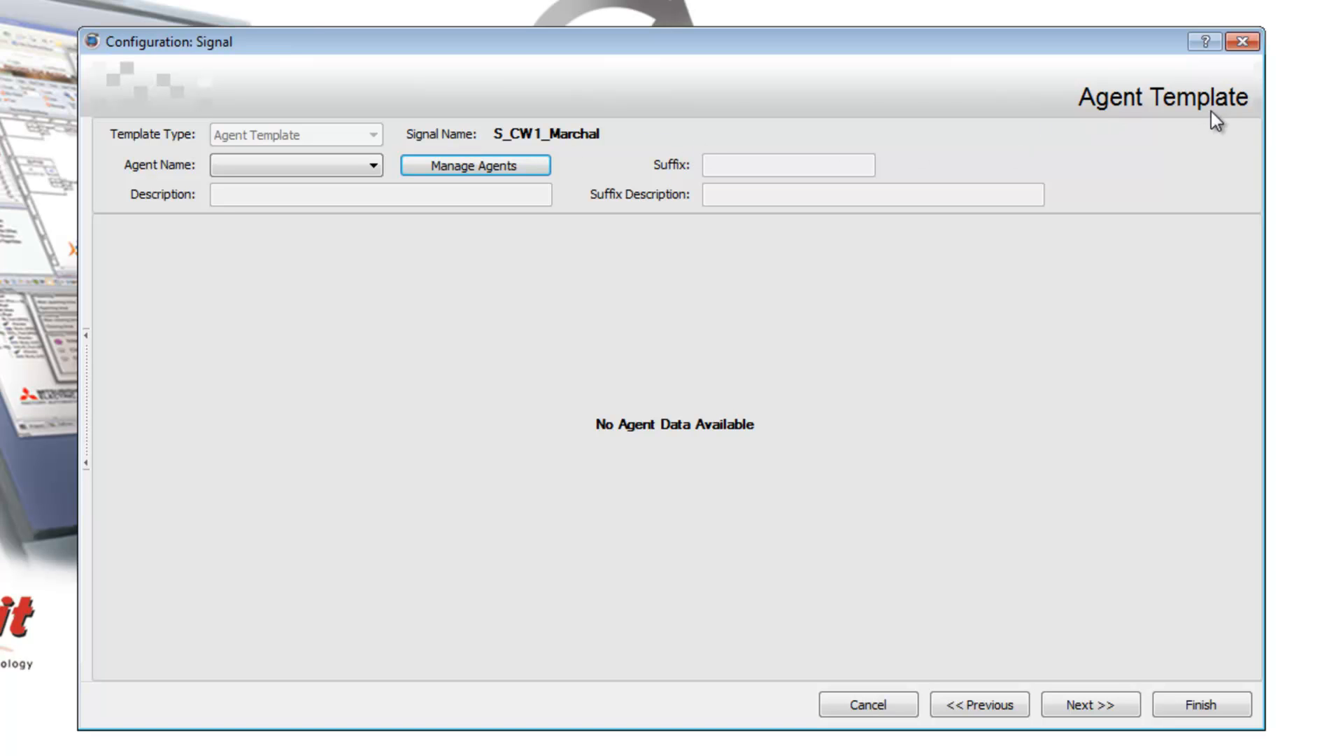
{"action": "left_click", "coordinate": [375, 168]}
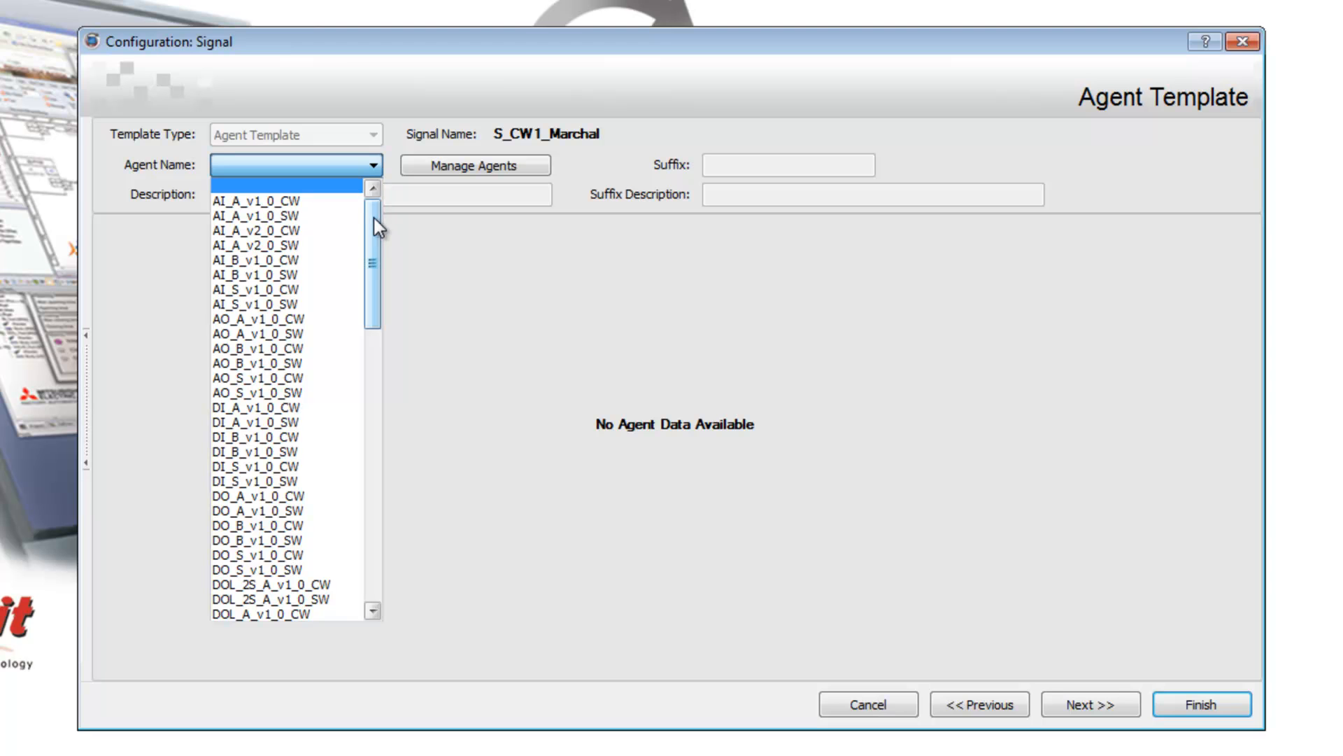
{"action": "left_click_drag", "start_coordinate": [373, 232], "coordinate": [376, 427]}
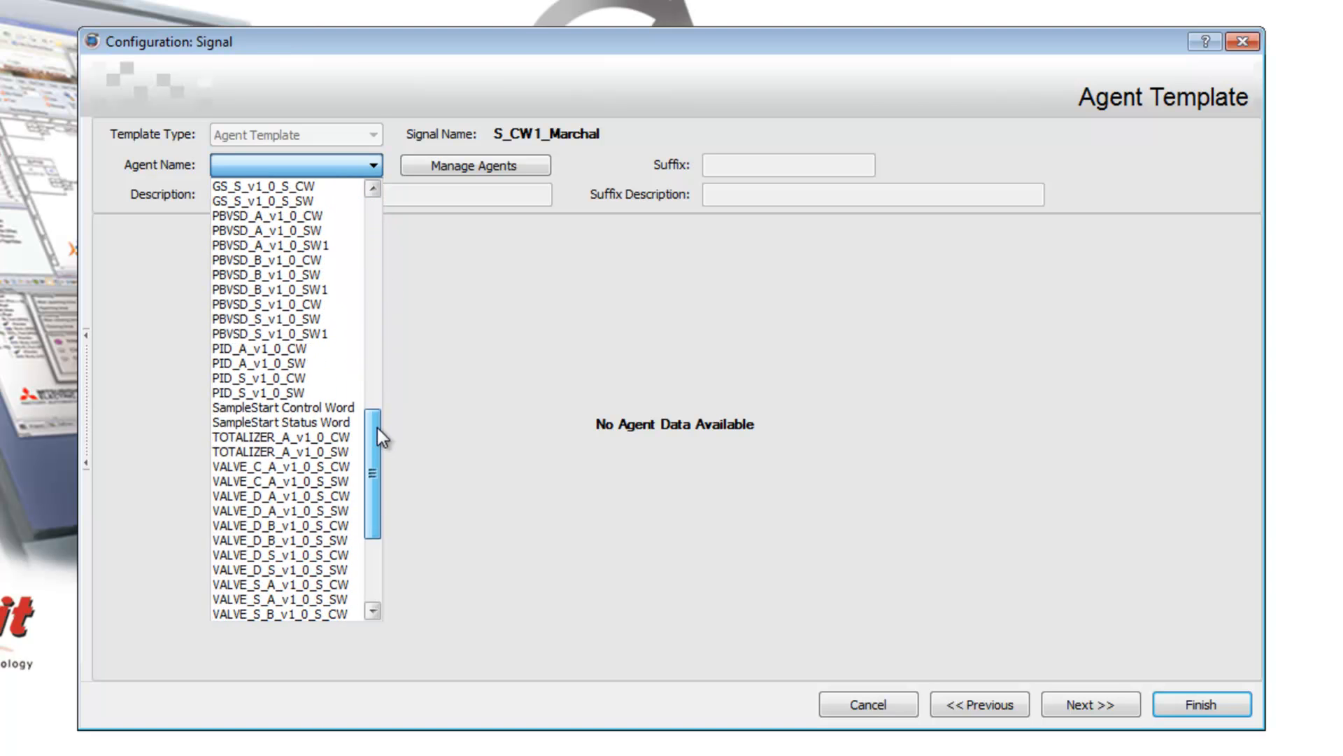
{"action": "left_click", "coordinate": [313, 409]}
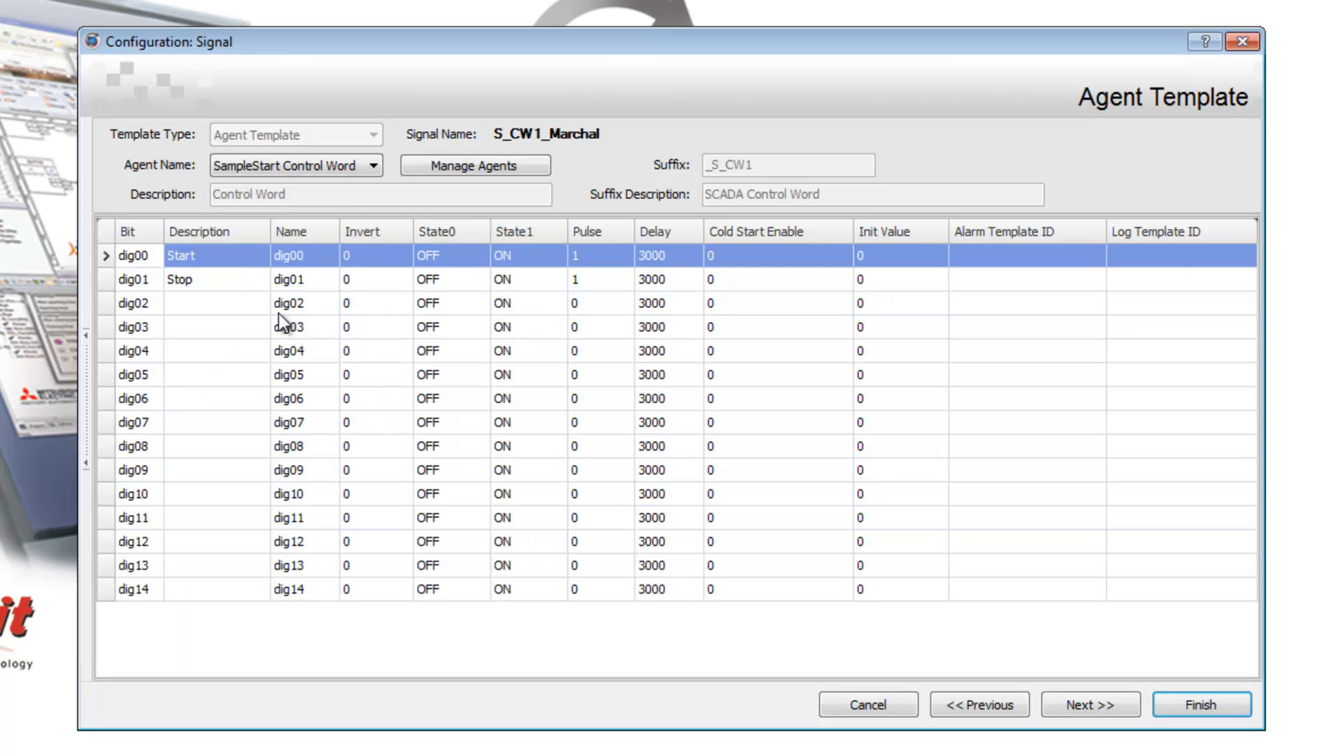
- Assign the CW_Scan_rawValue scan template to S_CW1_Marchal and finish the signal with blank alarm and log templates
{"action": "left_click", "coordinate": [1071, 701]}
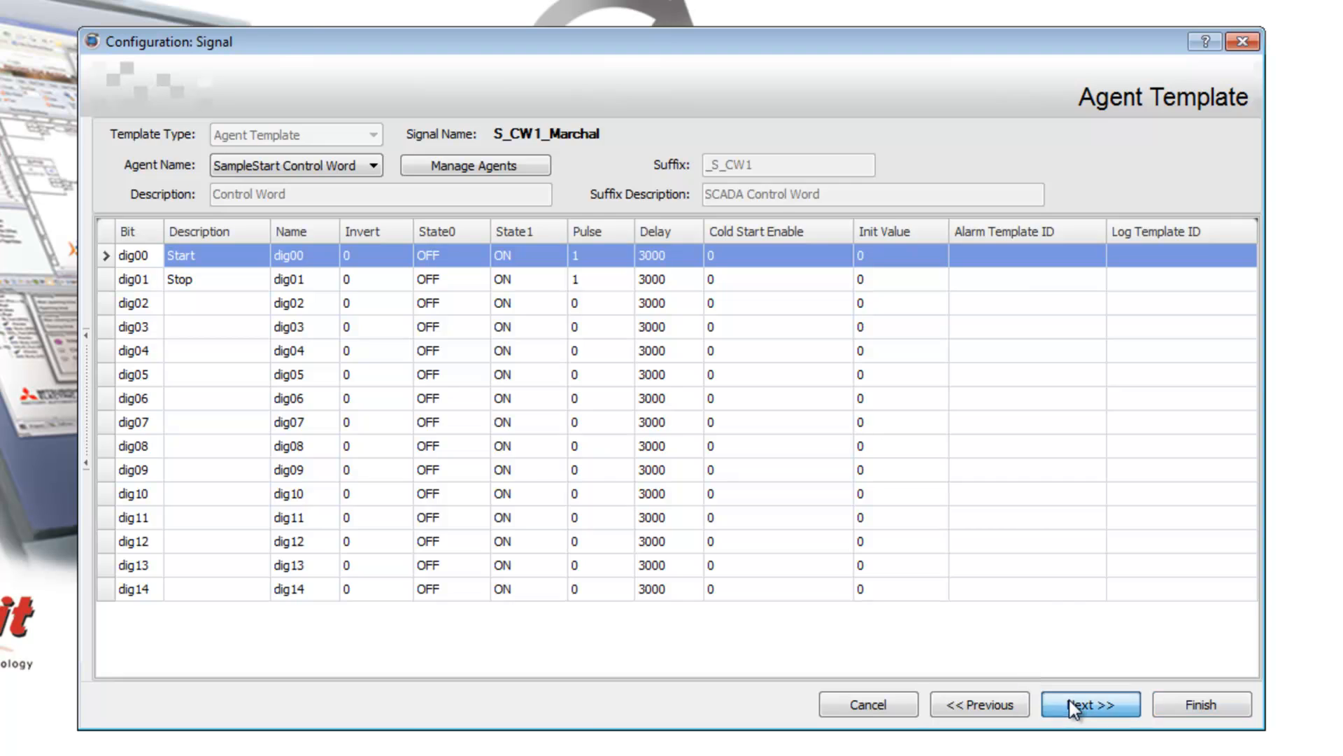
{"action": "left_click", "coordinate": [362, 166]}
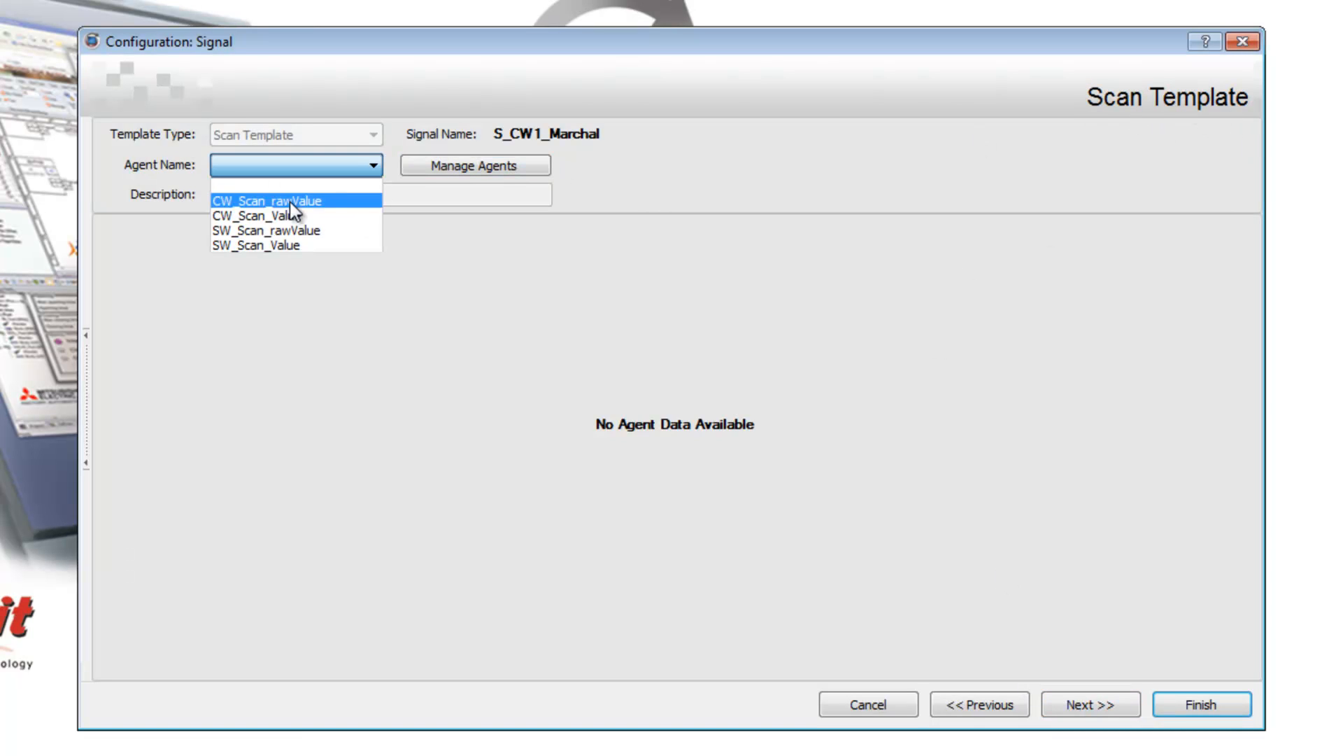
{"action": "left_click", "coordinate": [261, 200]}
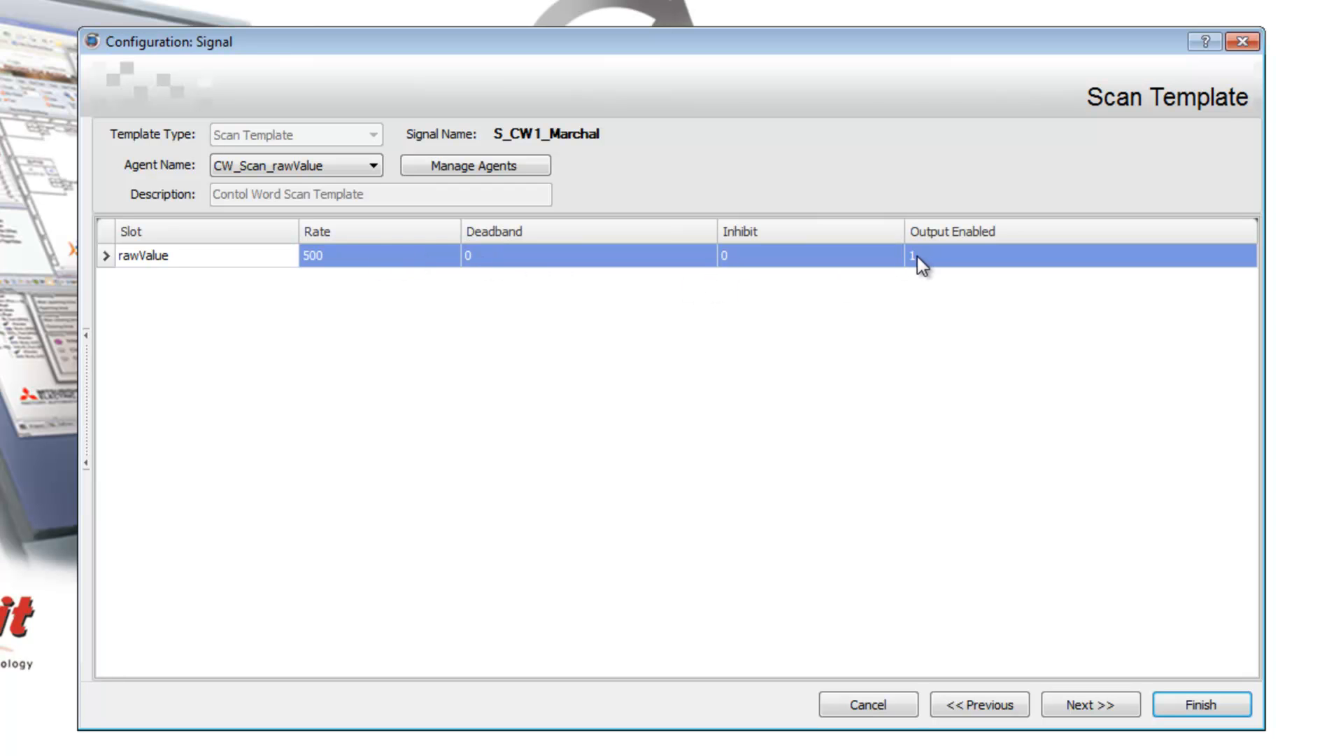
{"action": "left_click", "coordinate": [1099, 706]}
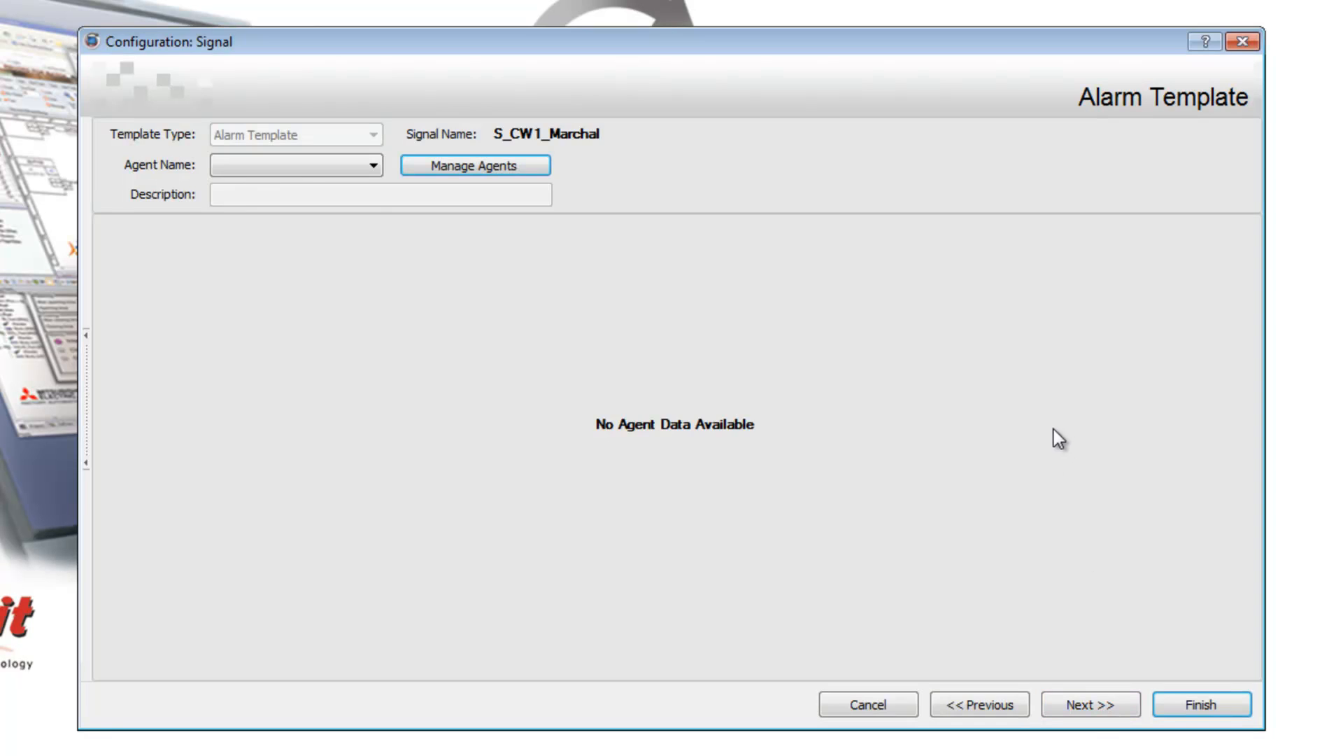
{"action": "left_click", "coordinate": [1097, 704]}
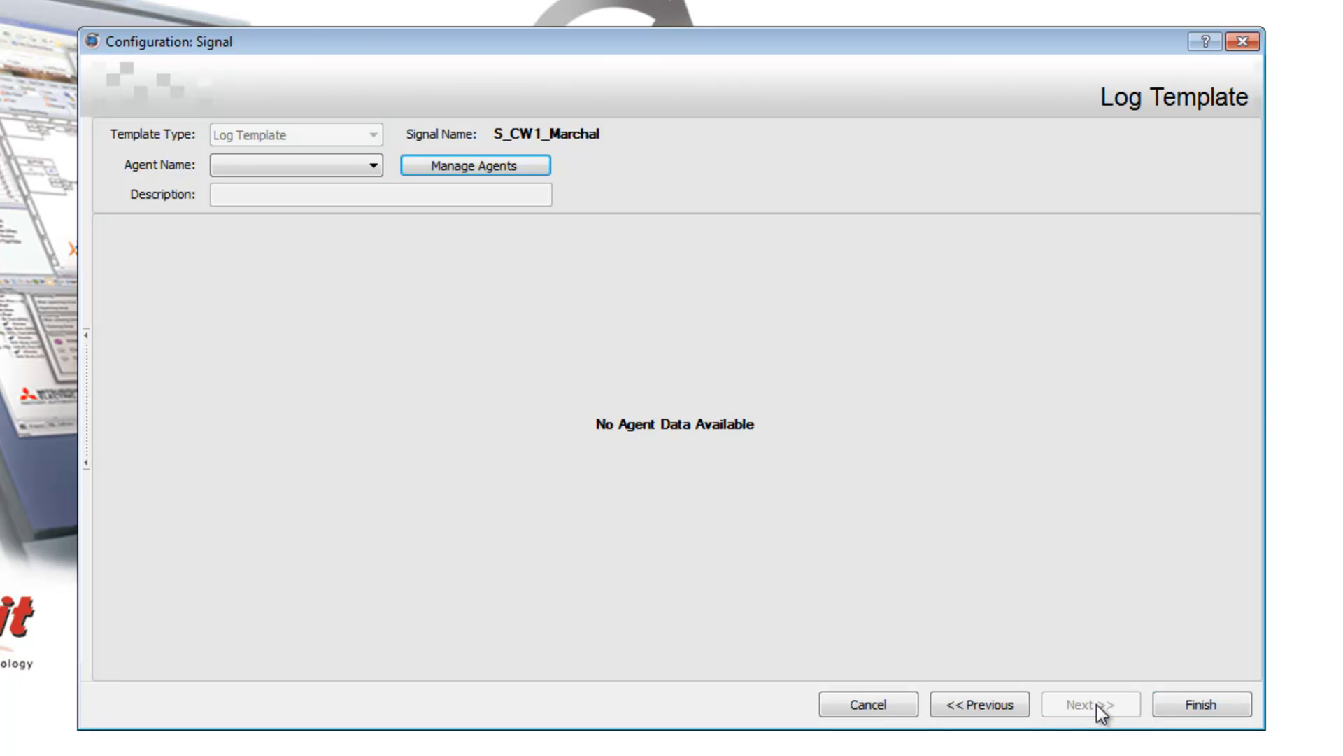
{"action": "left_click", "coordinate": [1190, 704]}
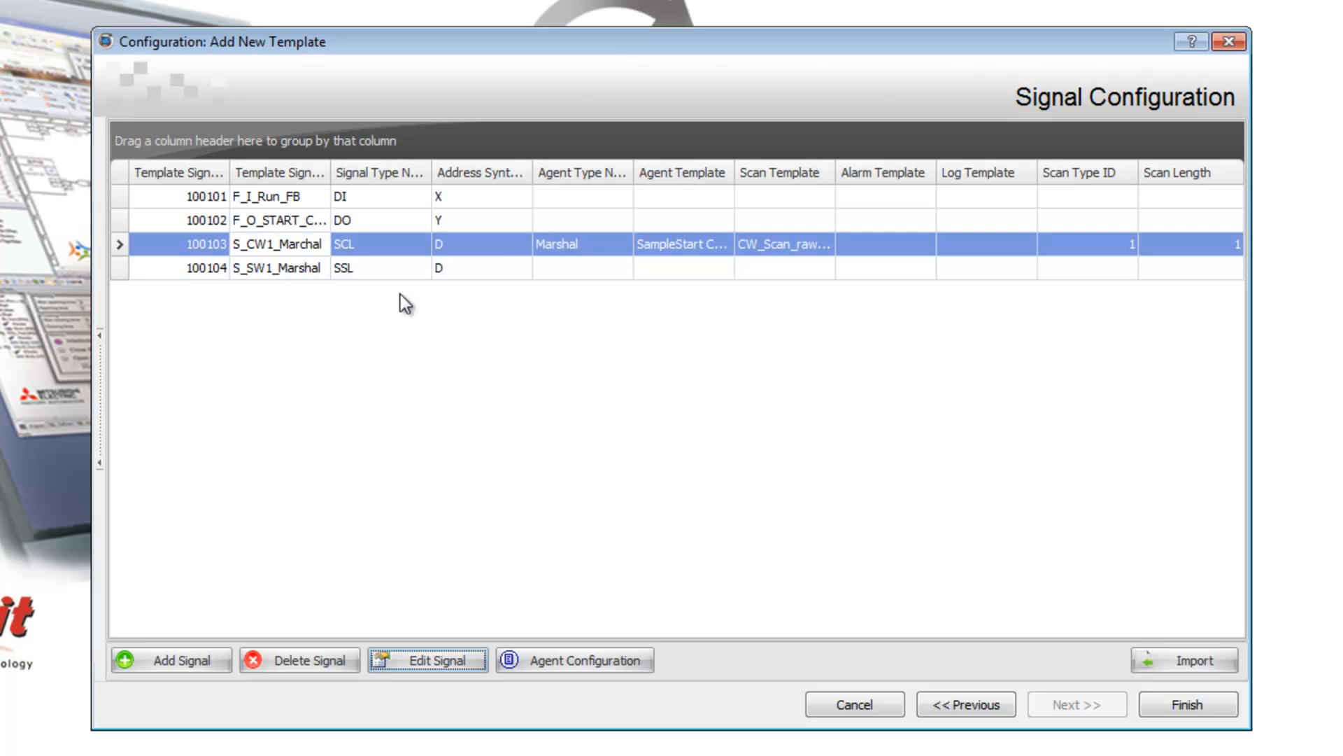
- Edit the S_SW1_Marshal signal and set its agent type to Marshal
{"action": "left_click", "coordinate": [295, 269]}
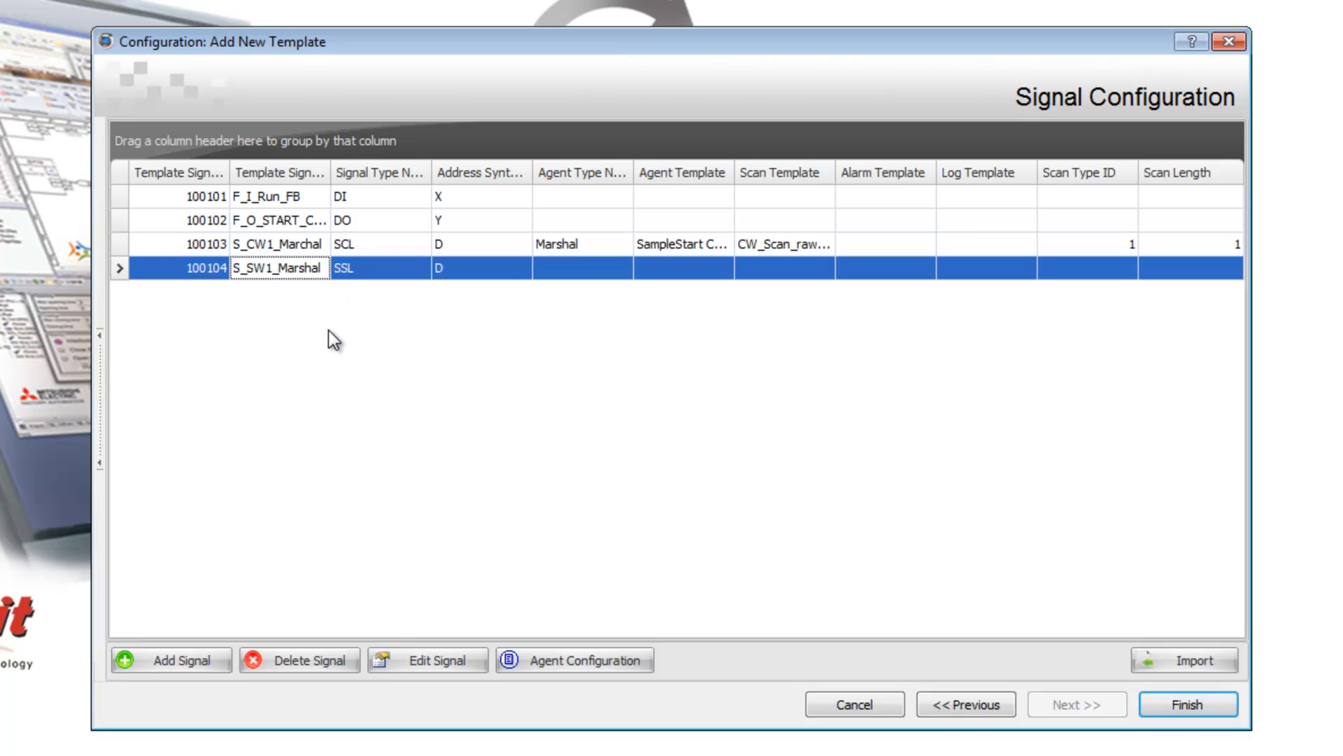
{"action": "left_click", "coordinate": [426, 665]}
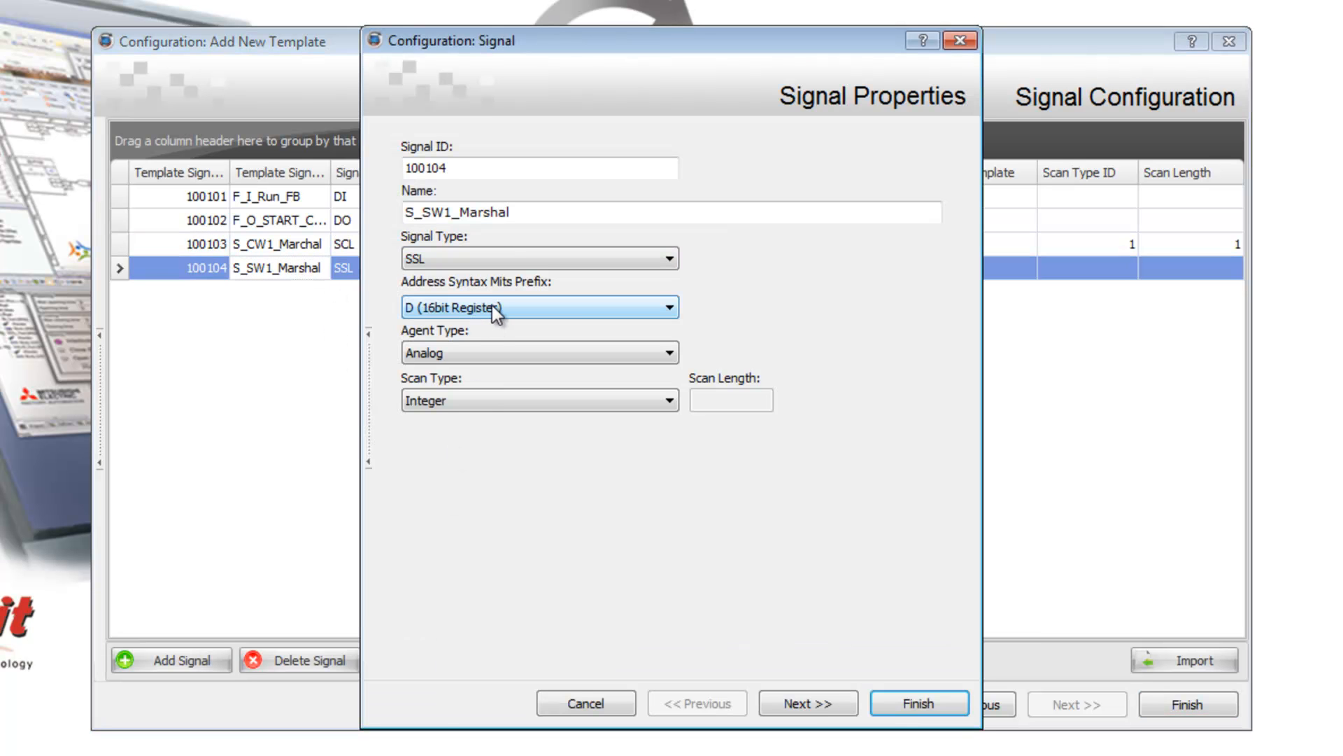
{"action": "left_click", "coordinate": [485, 351]}
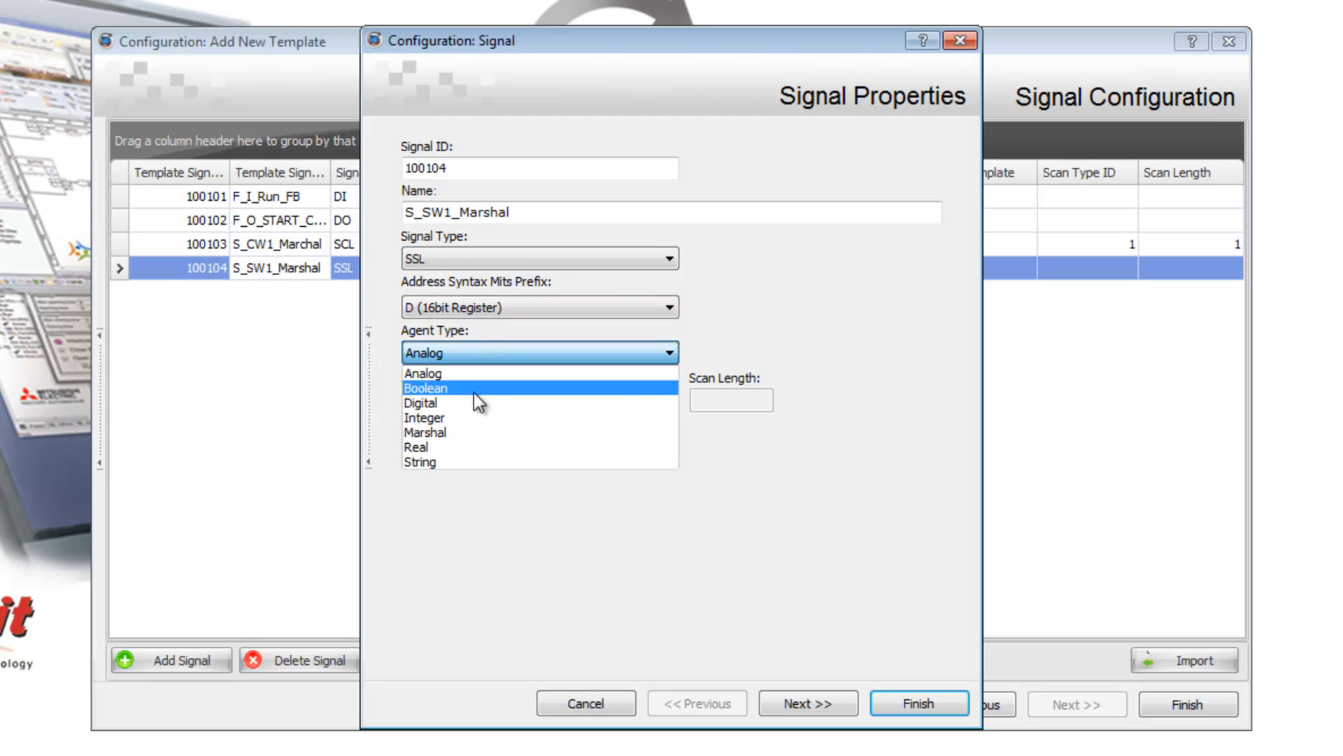
{"action": "left_click", "coordinate": [464, 430]}
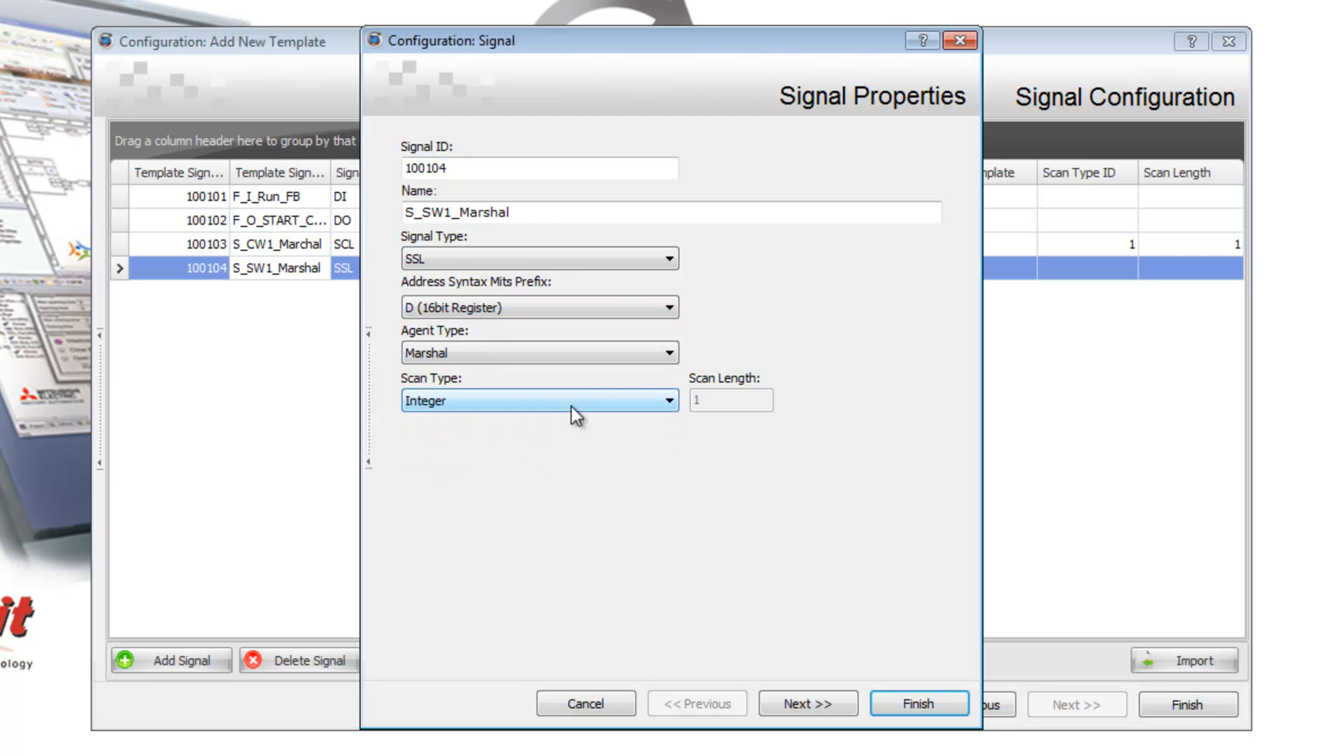
- Assign the SampleStart Status Word agent template to the S_SW1_Marshal signal
{"action": "left_click", "coordinate": [794, 705]}
{"action": "left_click", "coordinate": [377, 168]}
{"action": "left_click_drag", "start_coordinate": [372, 269], "coordinate": [359, 468]}
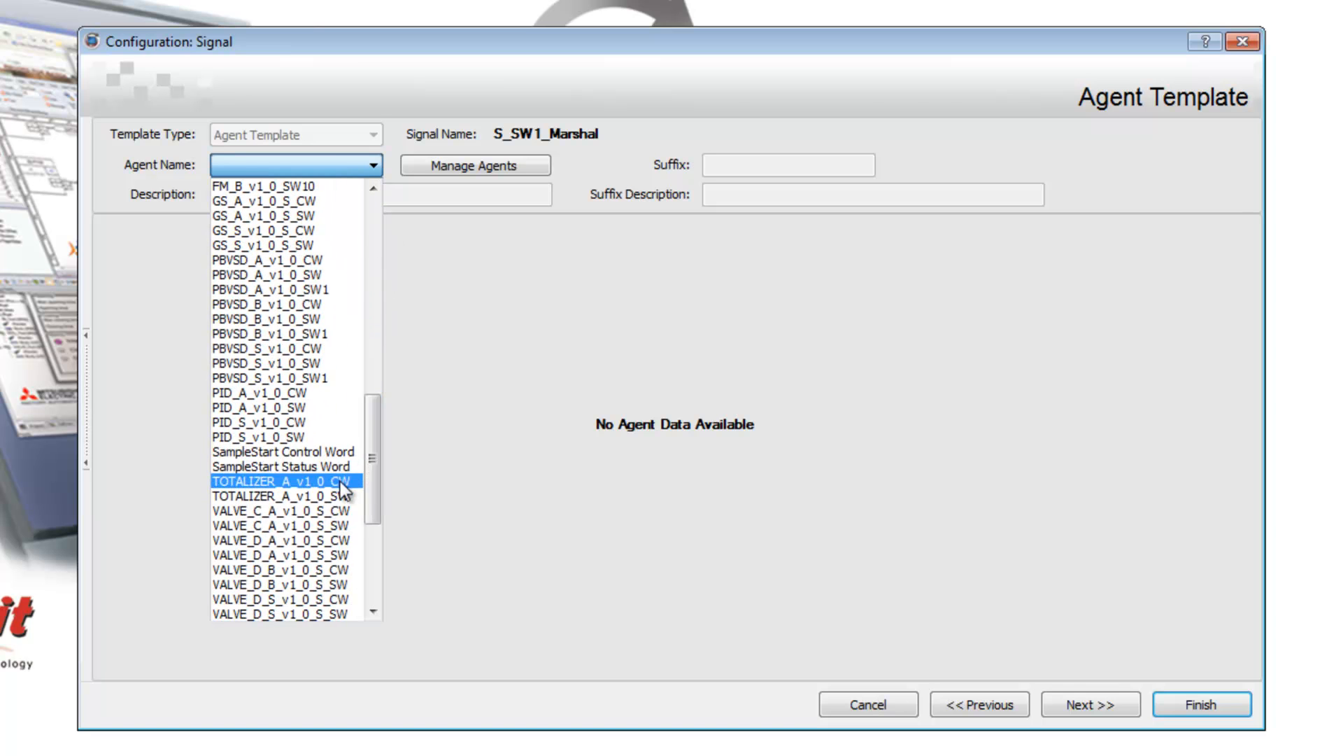
{"action": "left_click", "coordinate": [308, 468]}
- Assign the SW_Scan_rawValue scan template to S_SW1_Marshal and finish the signal with blank alarm and log templates
{"action": "left_click", "coordinate": [1074, 704]}
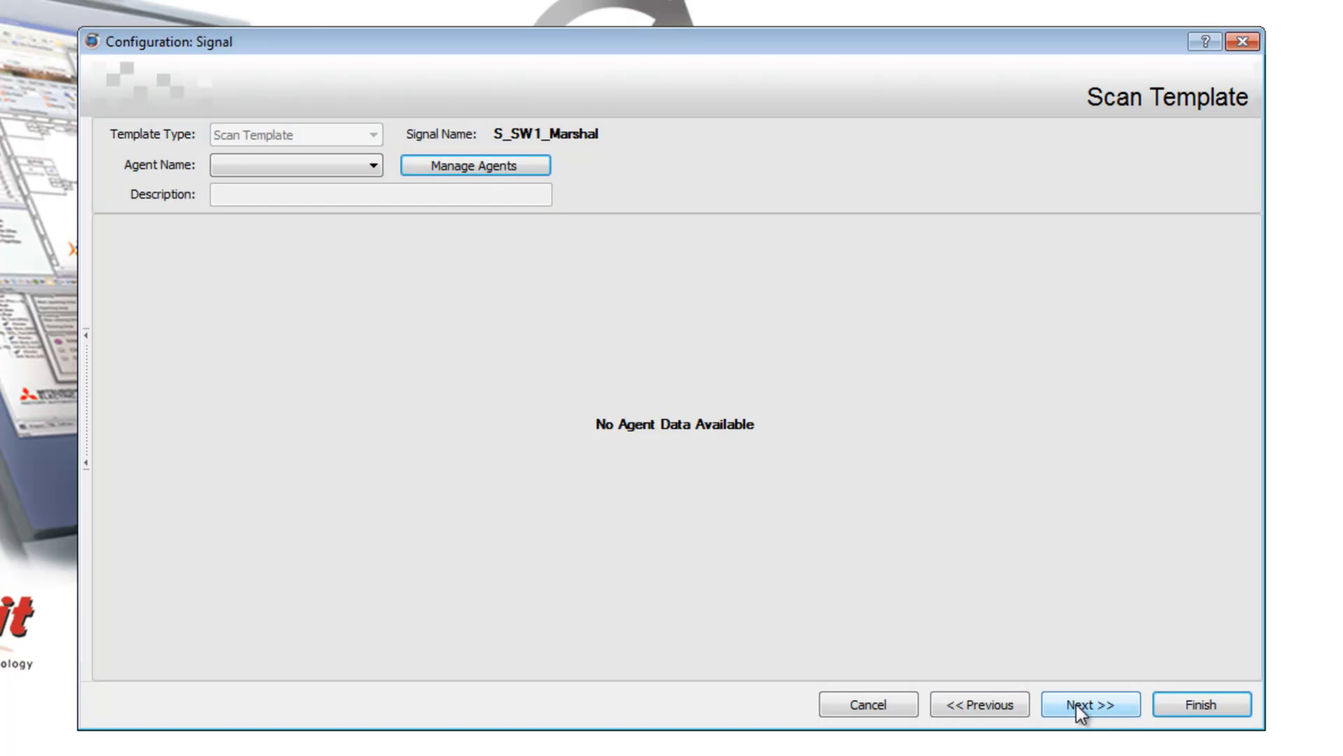
{"action": "left_click", "coordinate": [367, 166]}
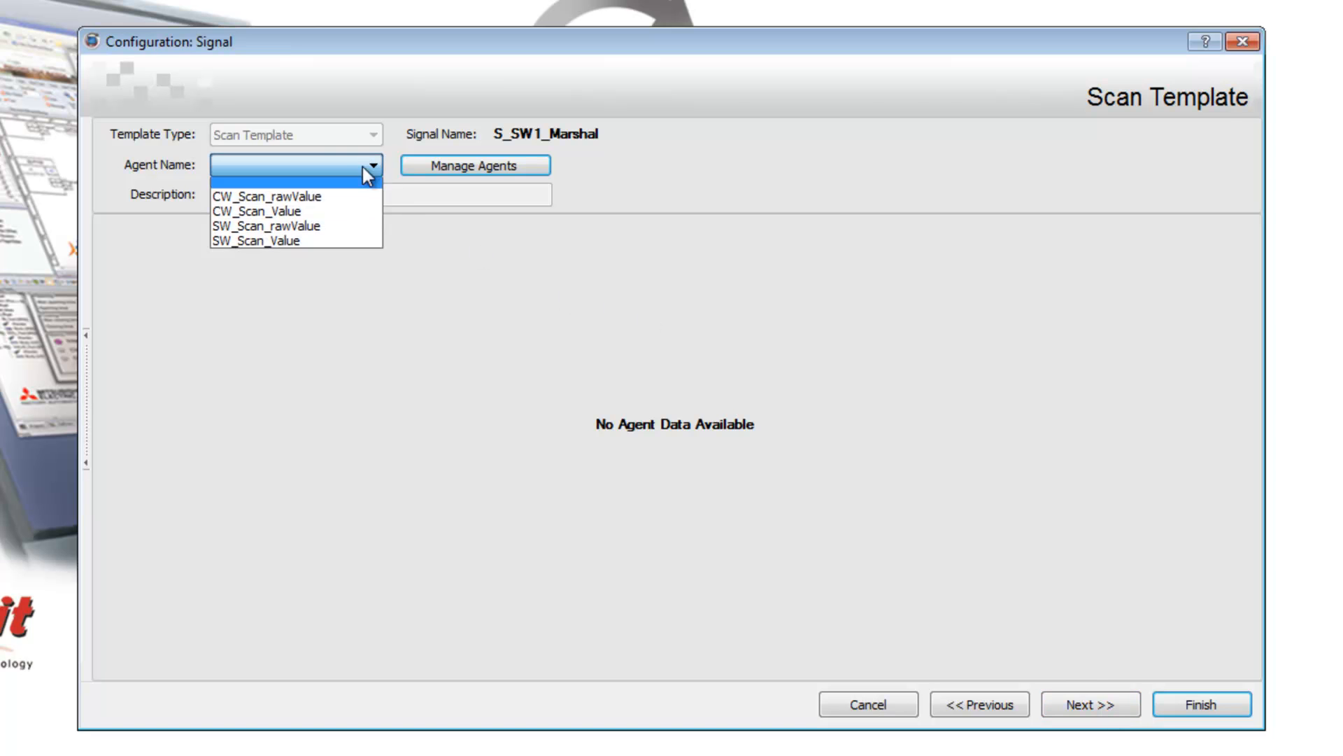
{"action": "left_click", "coordinate": [238, 232]}
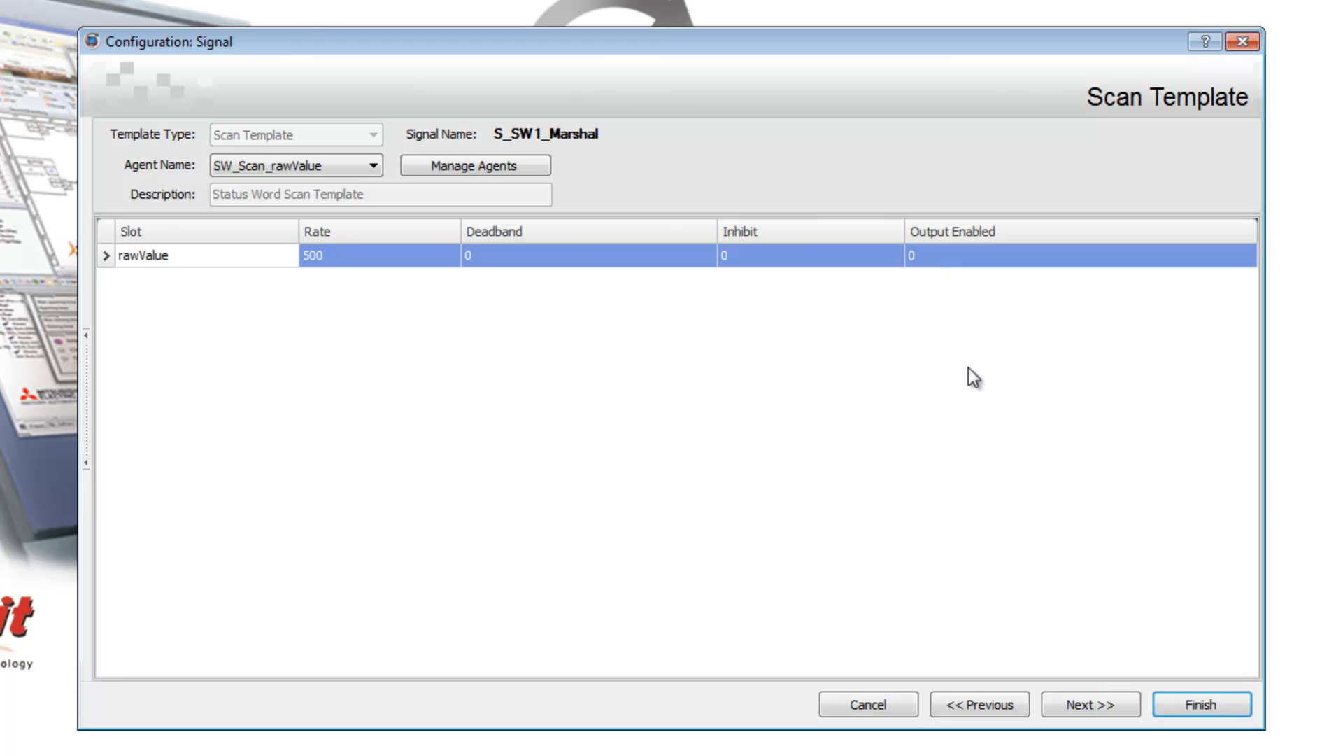
{"action": "left_click", "coordinate": [1090, 706]}
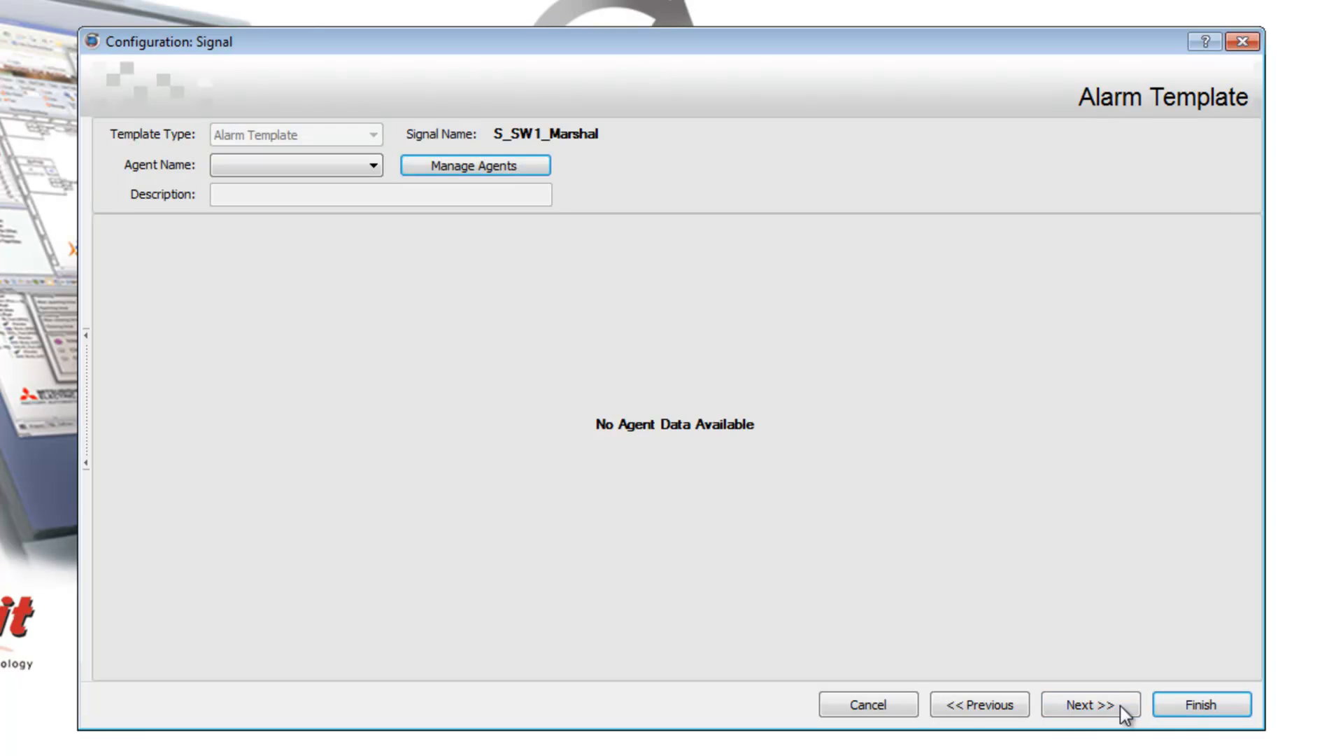
{"action": "left_click", "coordinate": [1119, 705]}
{"action": "left_click", "coordinate": [1183, 704]}
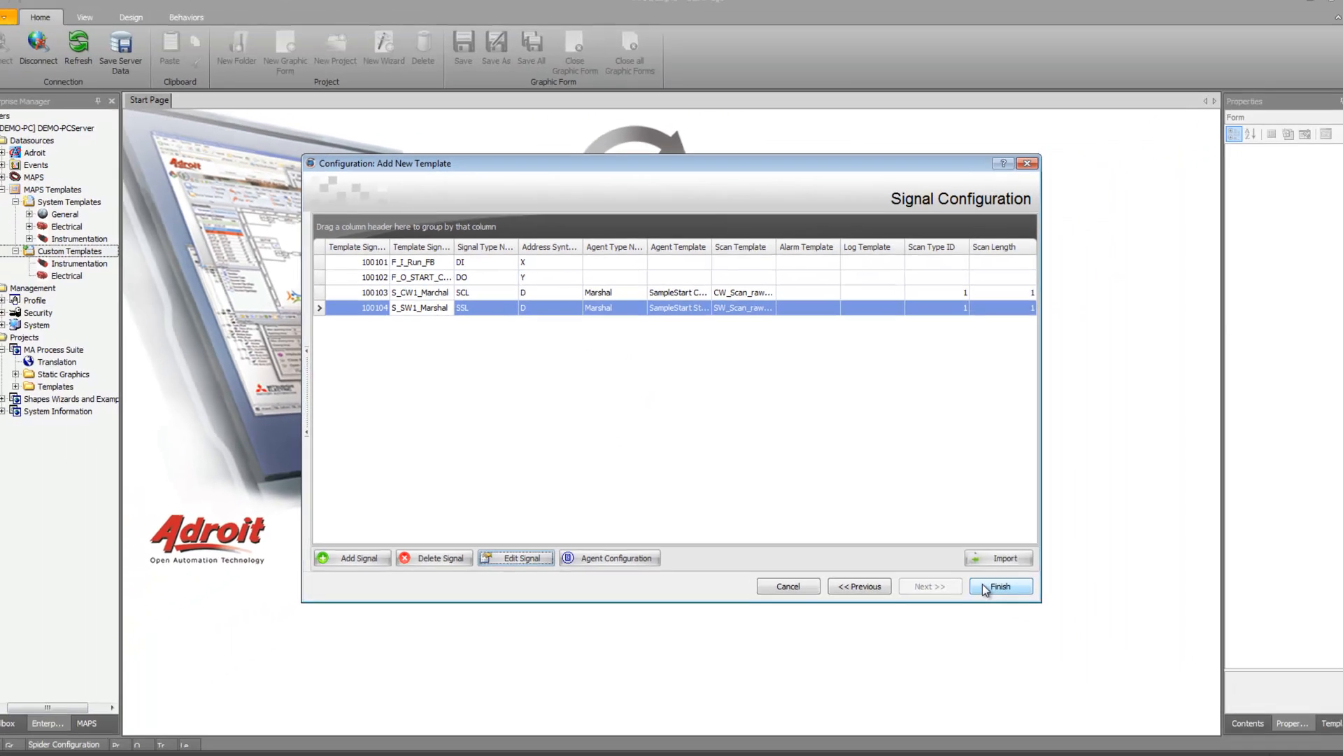
- Finish adding the new template and refresh the MAPS Templates datasource
{"action": "left_click", "coordinate": [1187, 704]}
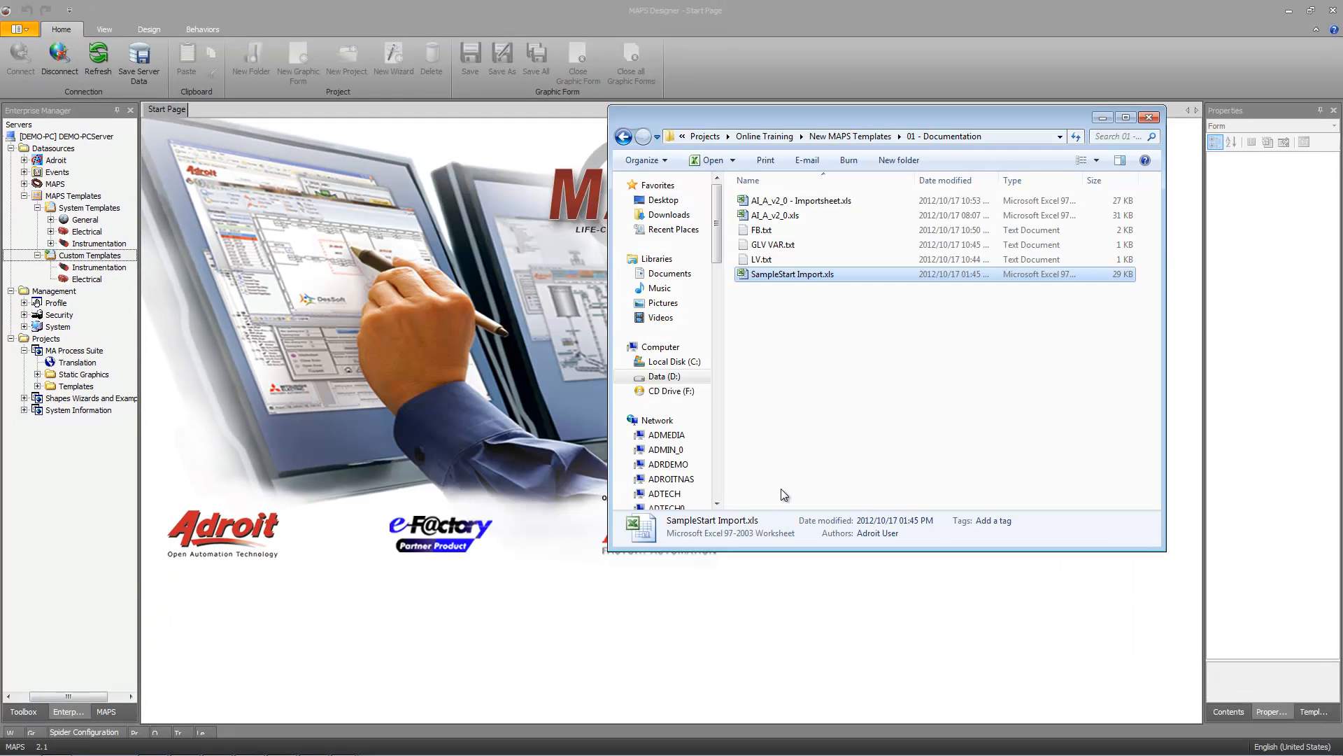
{"action": "left_click", "coordinate": [743, 30]}
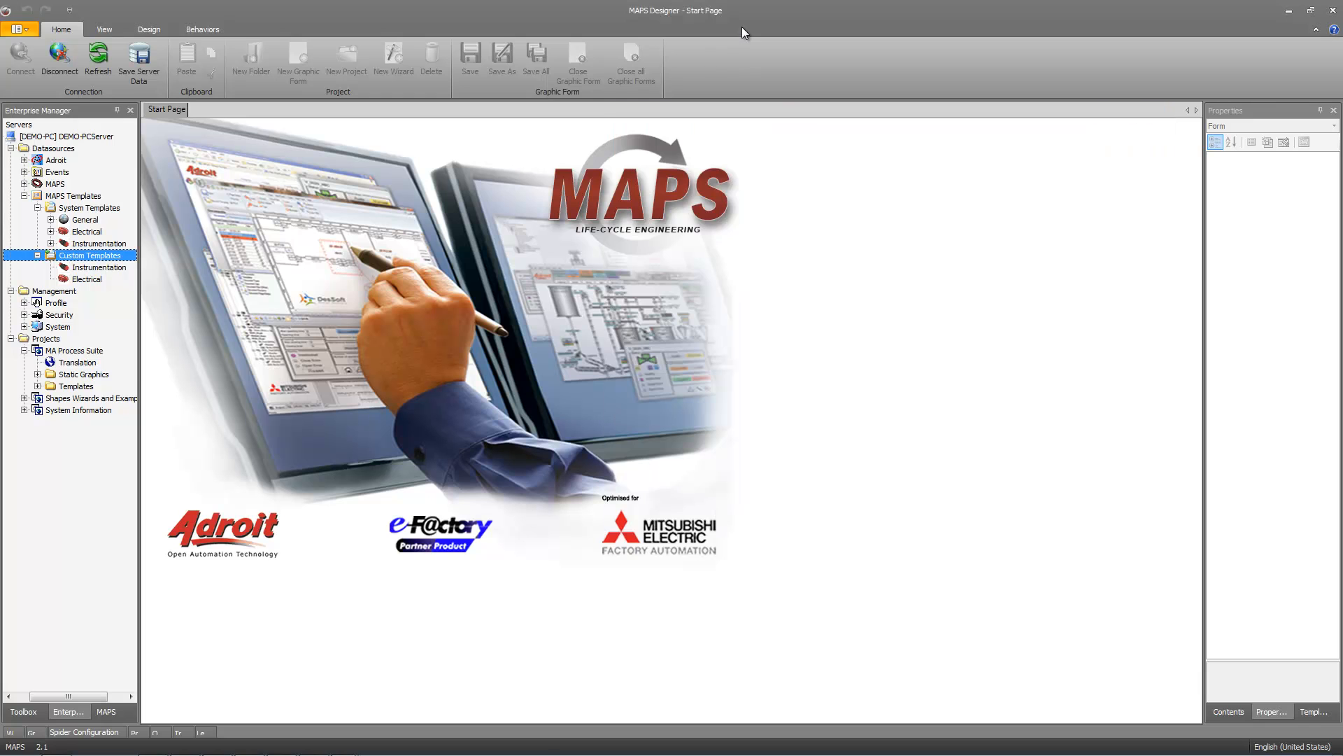
{"action": "right_click", "coordinate": [72, 197]}
{"action": "left_click", "coordinate": [114, 281]}
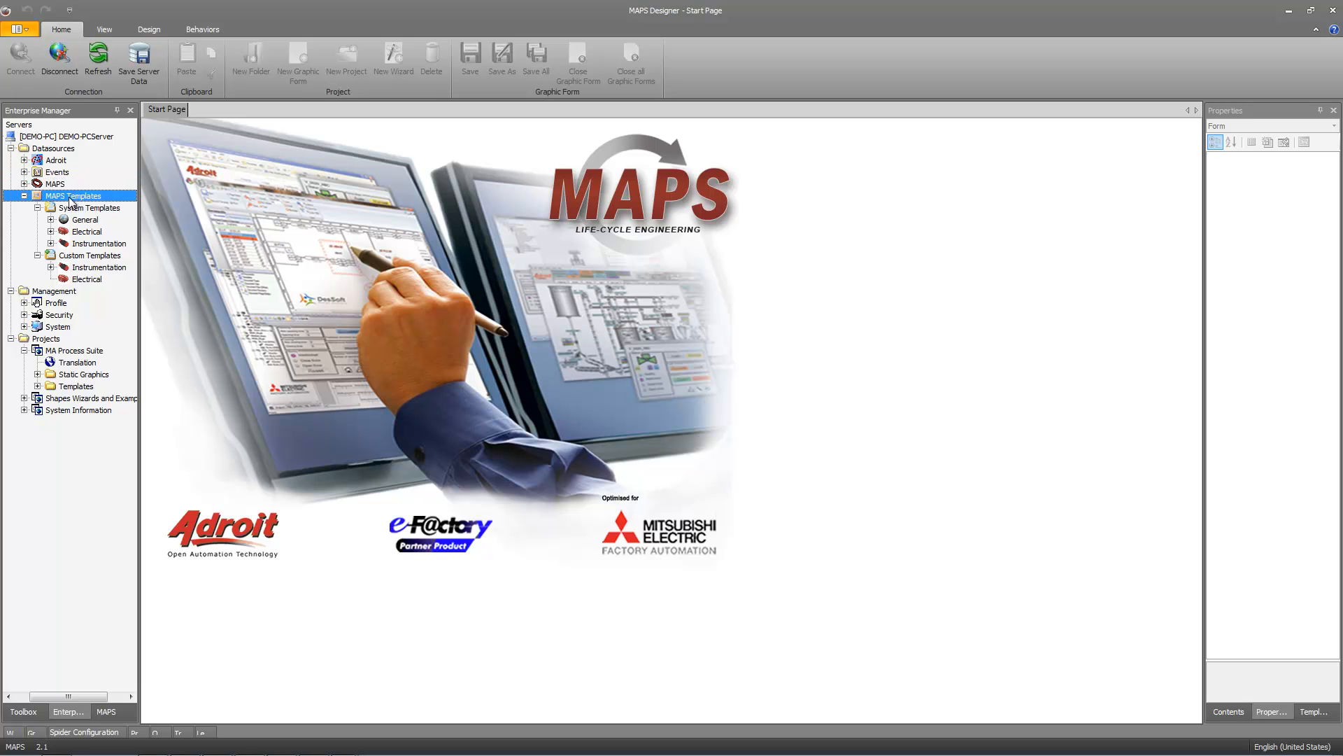
- Examine the DI, DO, SCL and SSL signal groups of the SampleStart template under the custom Instrumentation templates
{"action": "left_click", "coordinate": [71, 258]}
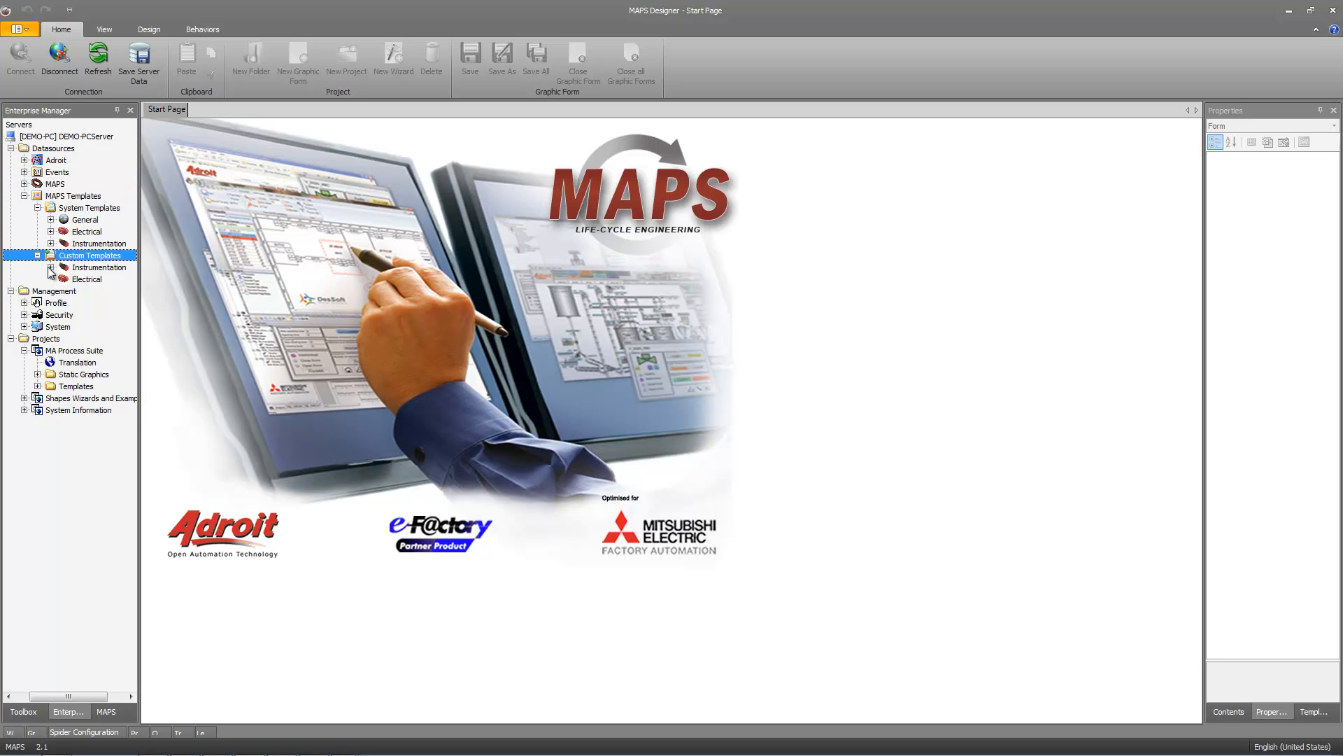
{"action": "left_click", "coordinate": [50, 266]}
{"action": "left_click", "coordinate": [92, 280]}
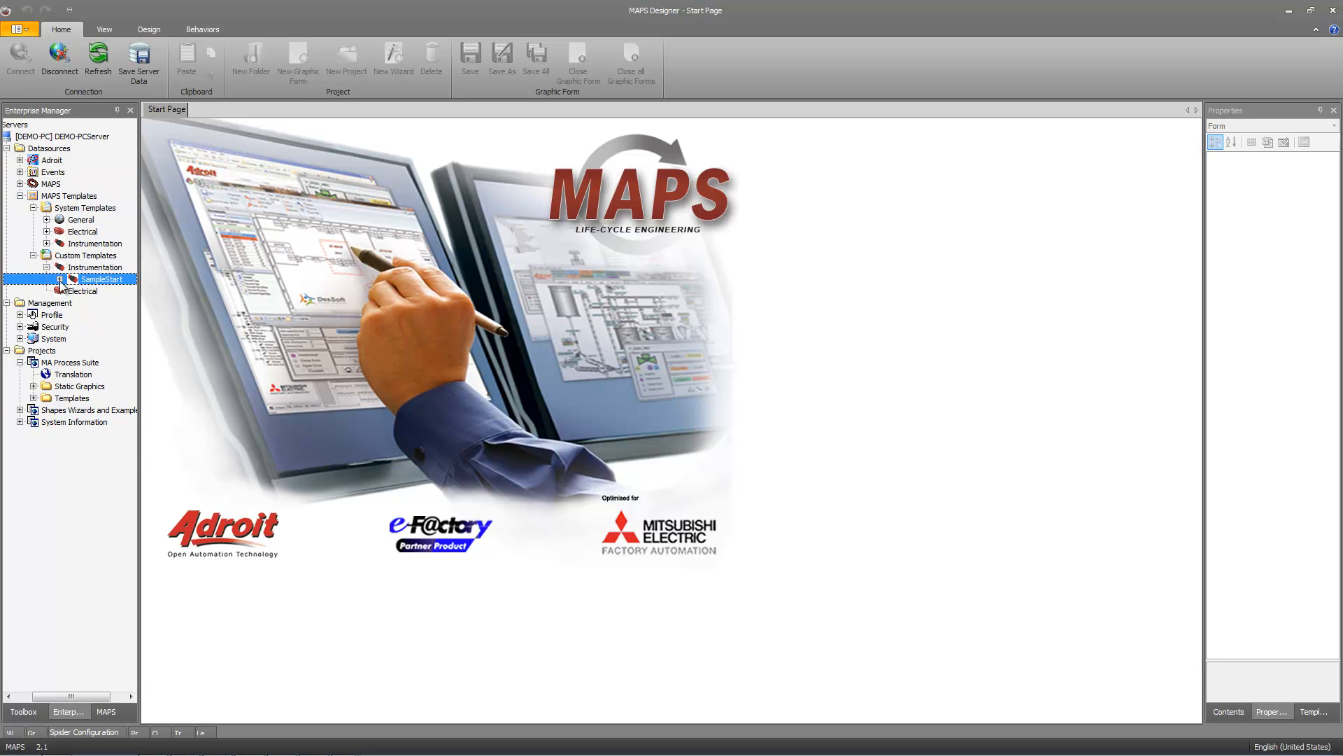
{"action": "left_click", "coordinate": [59, 279]}
{"action": "left_click", "coordinate": [74, 291]}
{"action": "left_click", "coordinate": [74, 291]}
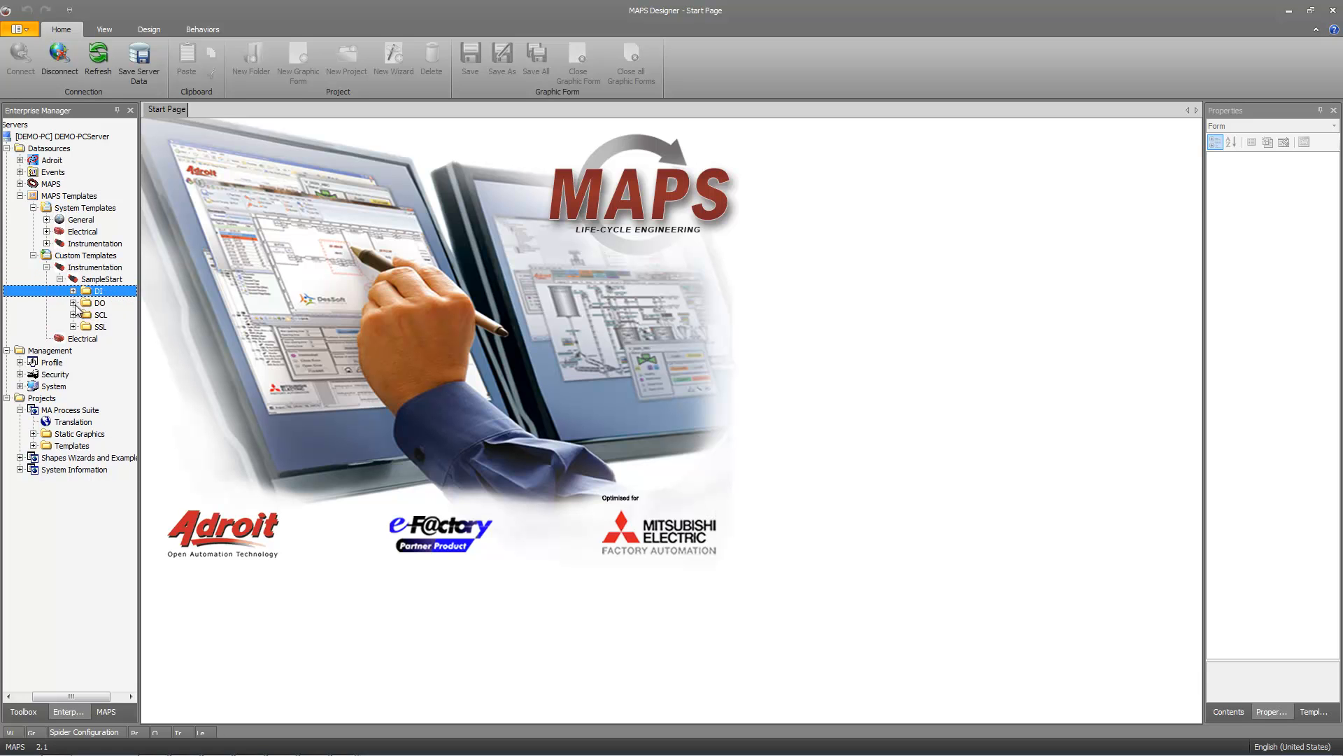
{"action": "left_click", "coordinate": [74, 303]}
{"action": "left_click", "coordinate": [74, 303]}
{"action": "left_click", "coordinate": [73, 314]}
{"action": "left_click", "coordinate": [73, 315]}
{"action": "left_click", "coordinate": [74, 327]}
{"action": "left_click", "coordinate": [74, 327]}
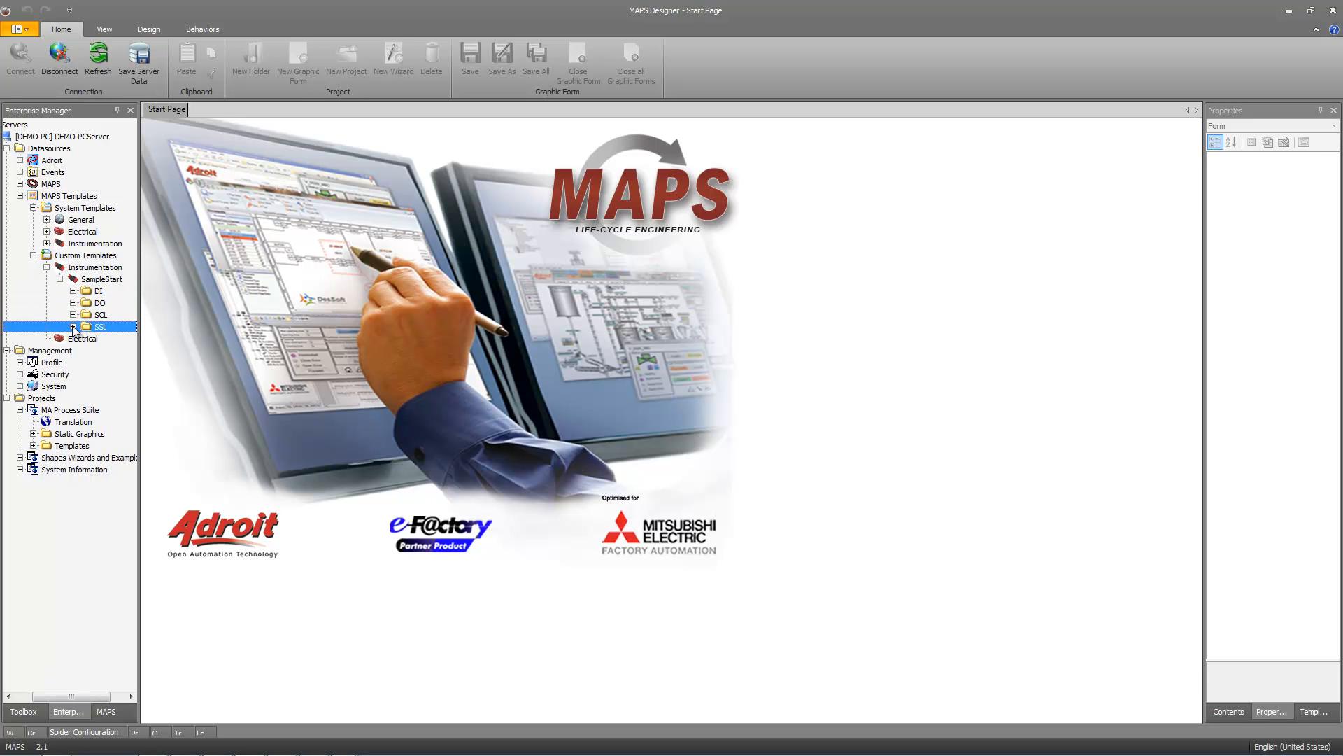
- Open the SampleStart template's properties and advance to its GLO VAR Data page
{"action": "right_click", "coordinate": [87, 281]}
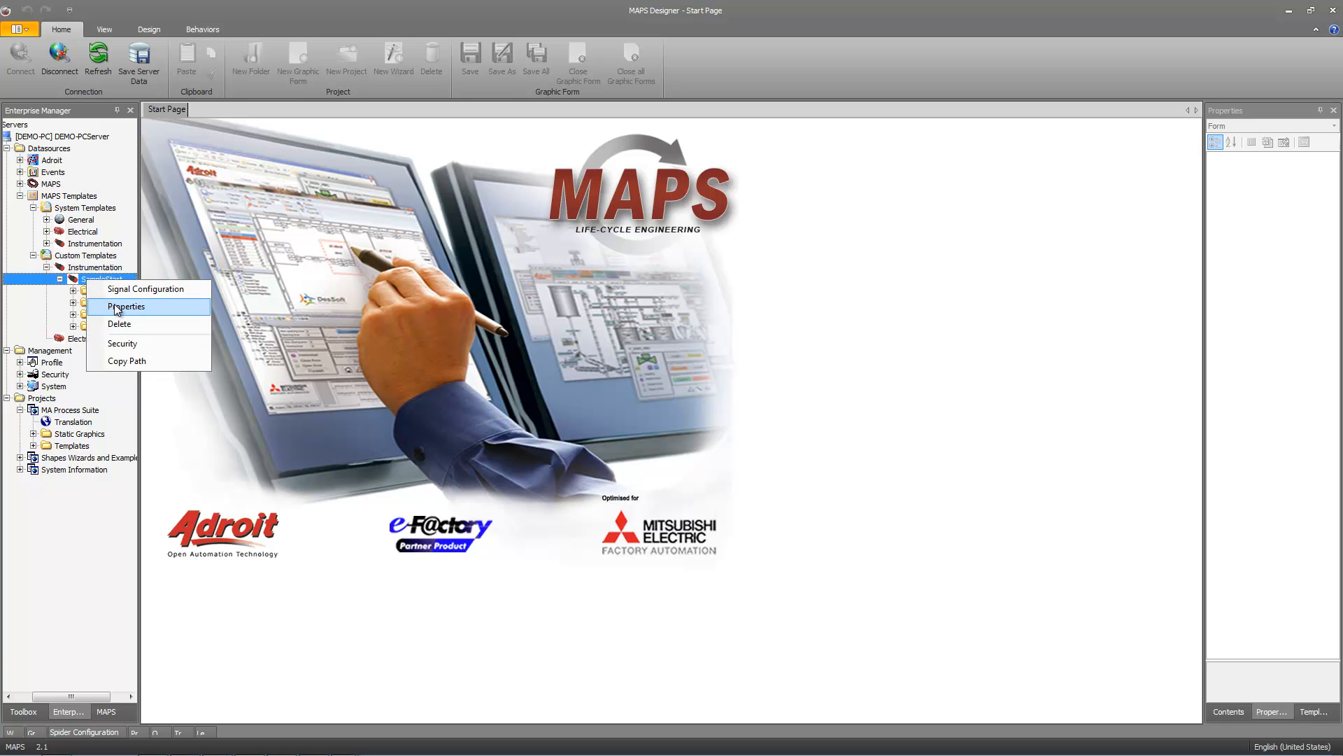
{"action": "left_click", "coordinate": [110, 308]}
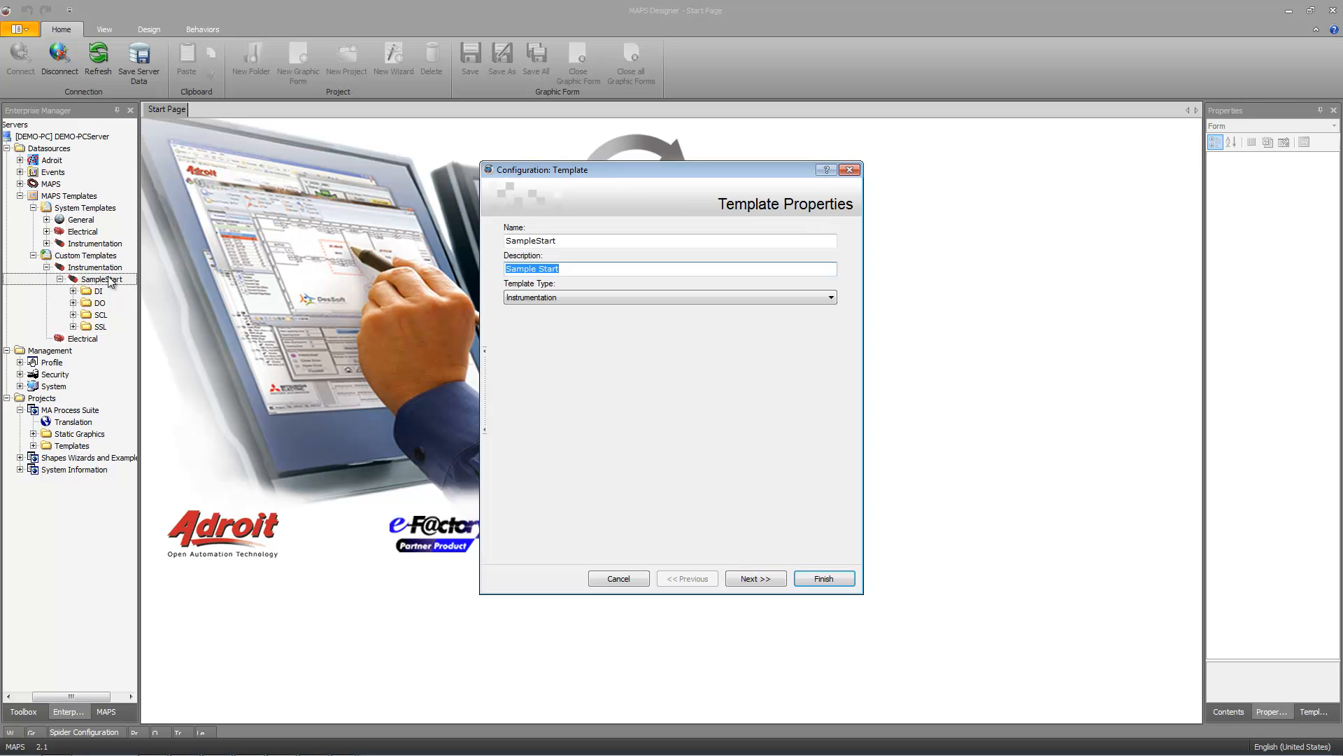
{"action": "left_click", "coordinate": [751, 577]}
{"action": "left_click", "coordinate": [921, 581]}
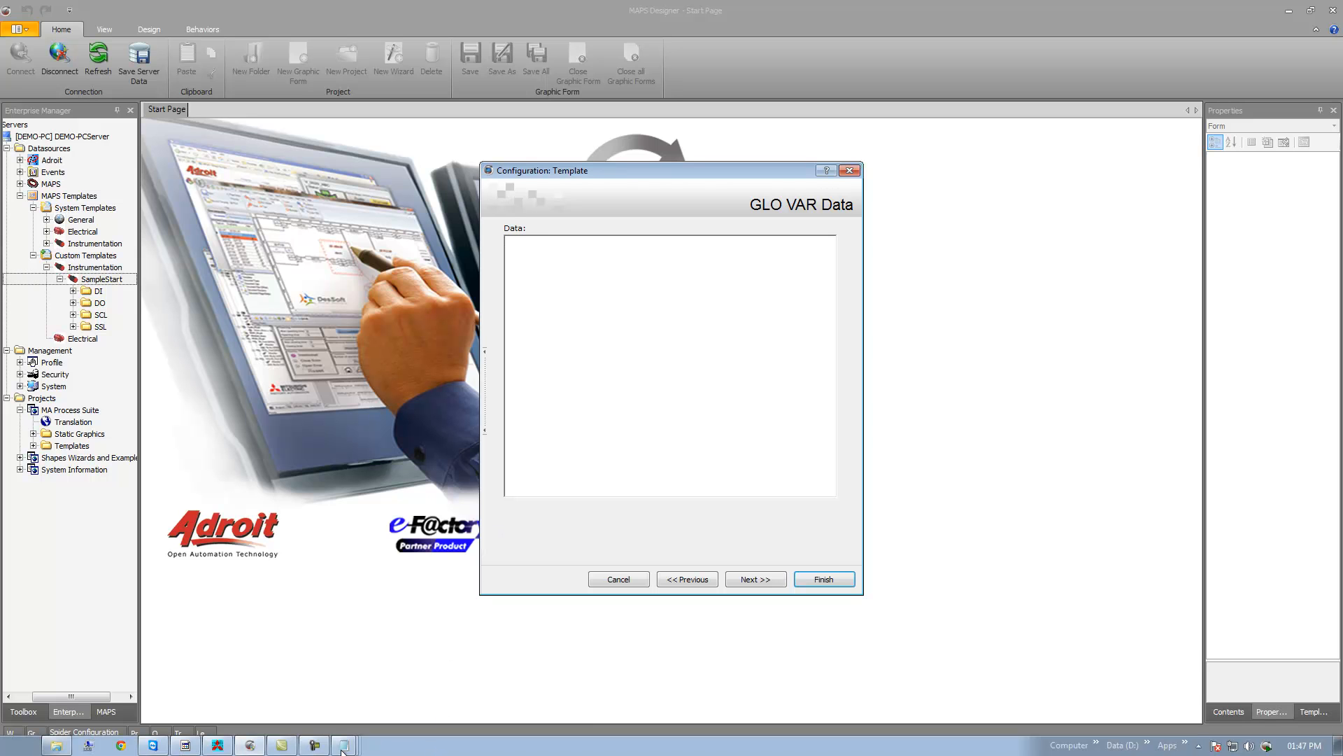
- Switch to the declaration in Notepad and replace the %IX0 and %QX32 addresses with TSID100101 and TSID100102
{"action": "left_click", "coordinate": [343, 746]}
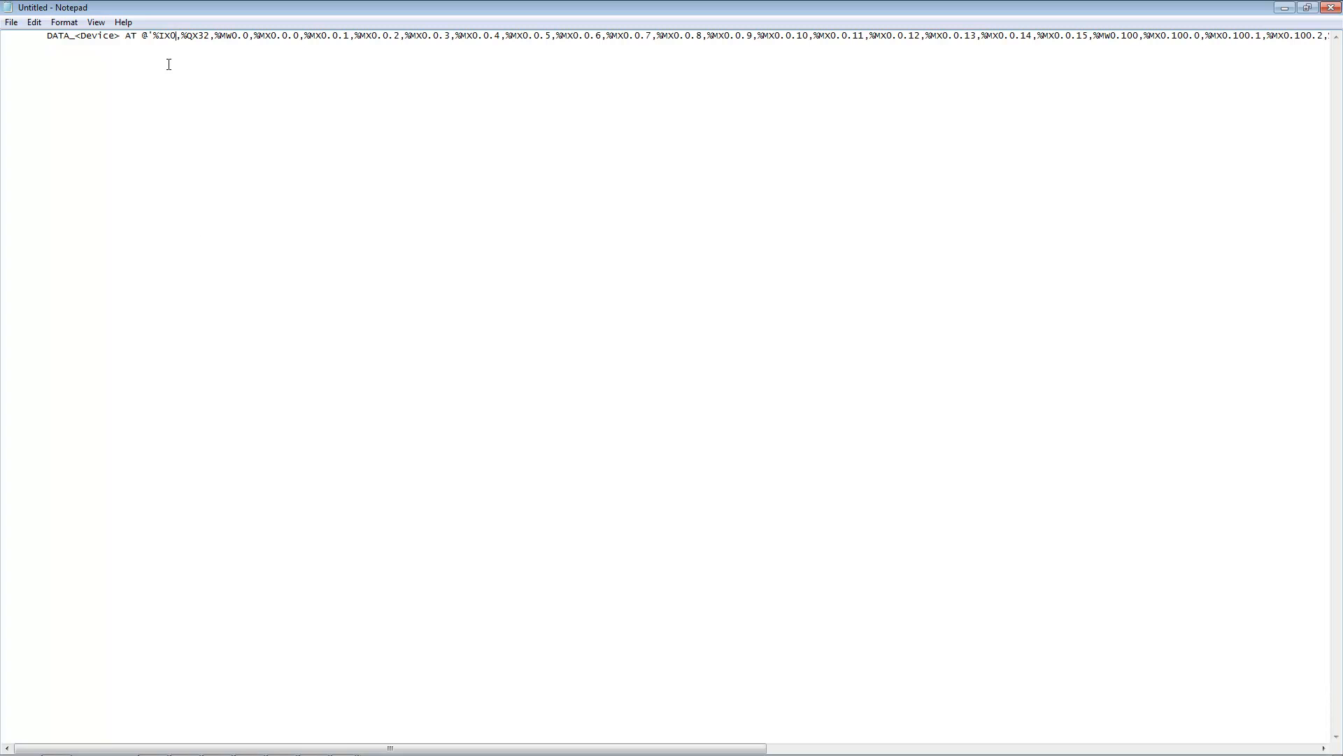
{"action": "left_click_drag", "start_coordinate": [154, 38], "coordinate": [177, 37]}
{"action": "type", "text": "TSID1"}
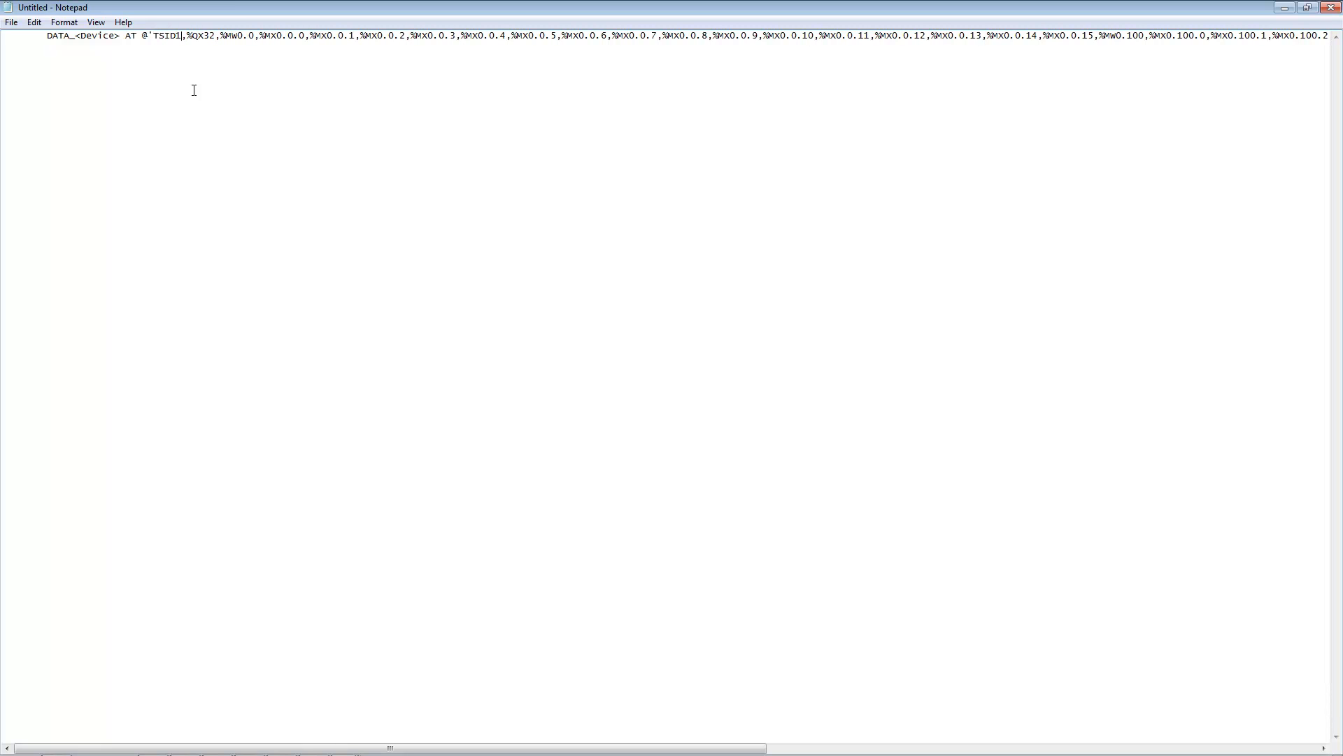
{"action": "type", "text": "00101"}
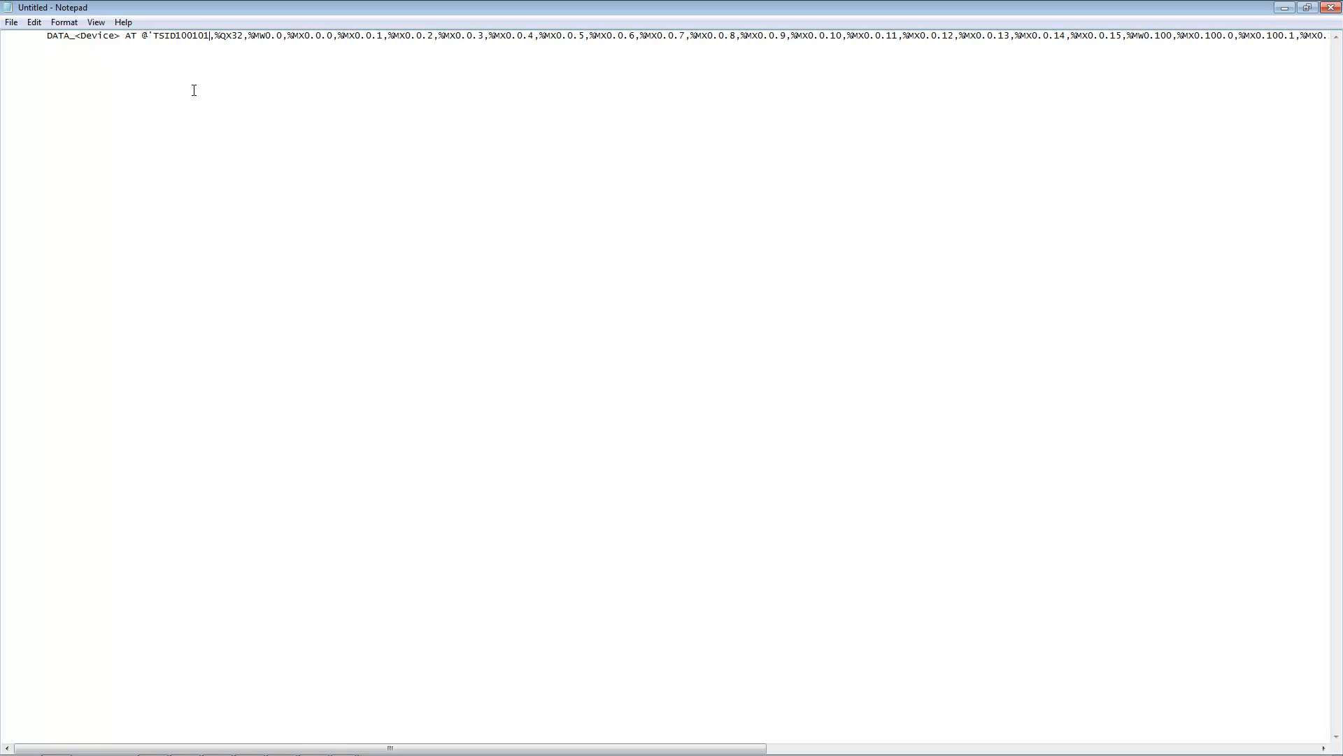
{"action": "double_click", "coordinate": [186, 36]}
{"action": "left_click", "coordinate": [199, 36]}
{"action": "left_click_drag", "start_coordinate": [203, 35], "coordinate": [243, 39]}
{"action": "type", "text": "TSID10010"}
{"action": "type", "text": "2"}
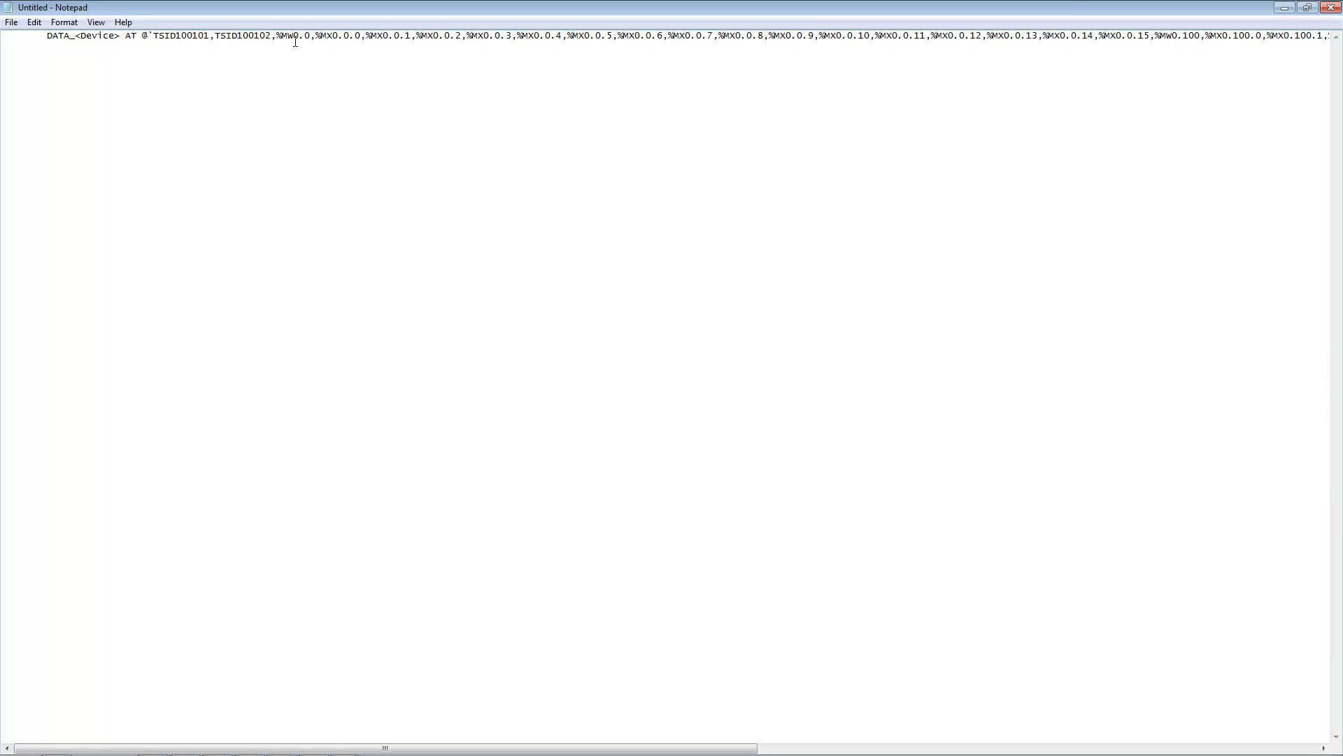
- Replace the %MW0 prefix and the %MX0.0 prefixes of bits 0 to 2 with TSID100103
{"action": "left_click_drag", "start_coordinate": [299, 35], "coordinate": [278, 38]}
{"action": "type", "text": "TSID10010"}
{"action": "type", "text": "3"}
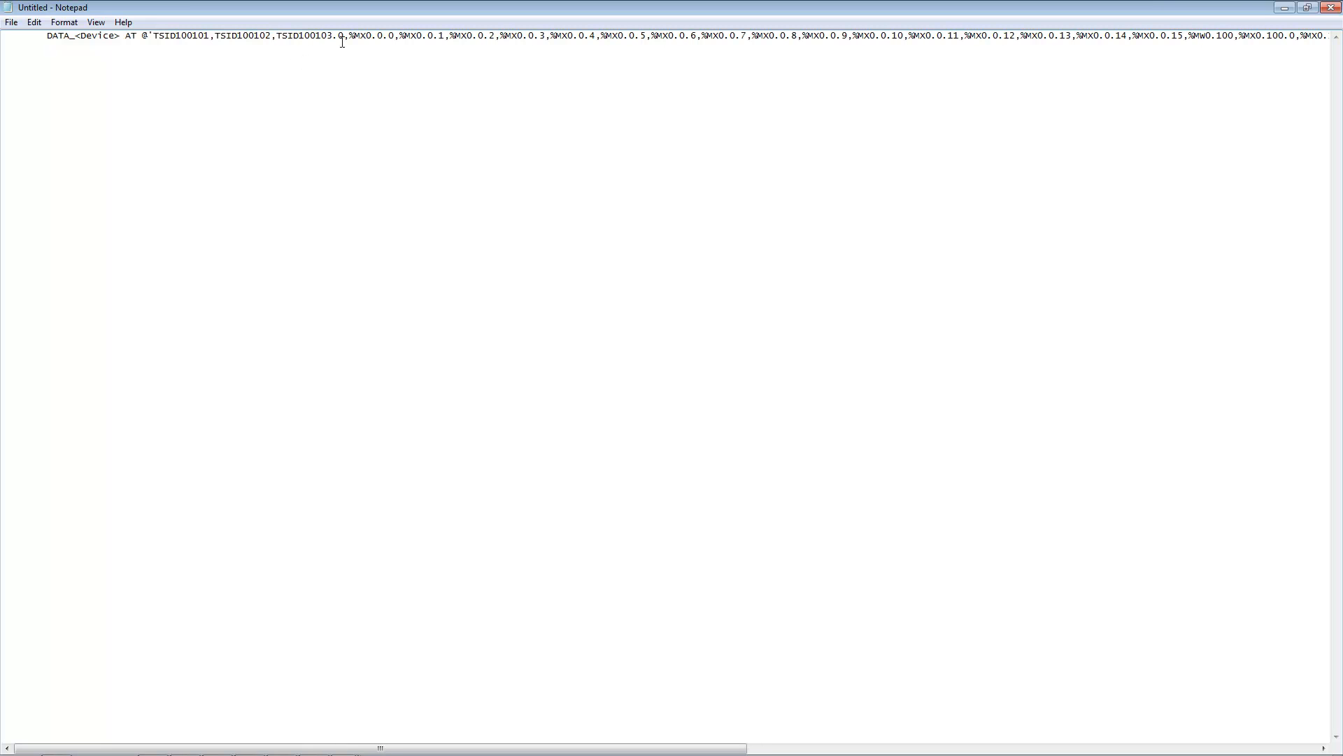
{"action": "left_click_drag", "start_coordinate": [333, 36], "coordinate": [279, 40]}
{"action": "key", "text": "ctrl+c"}
{"action": "left_click_drag", "start_coordinate": [384, 38], "coordinate": [349, 39]}
{"action": "key", "text": "ctrl+v"}
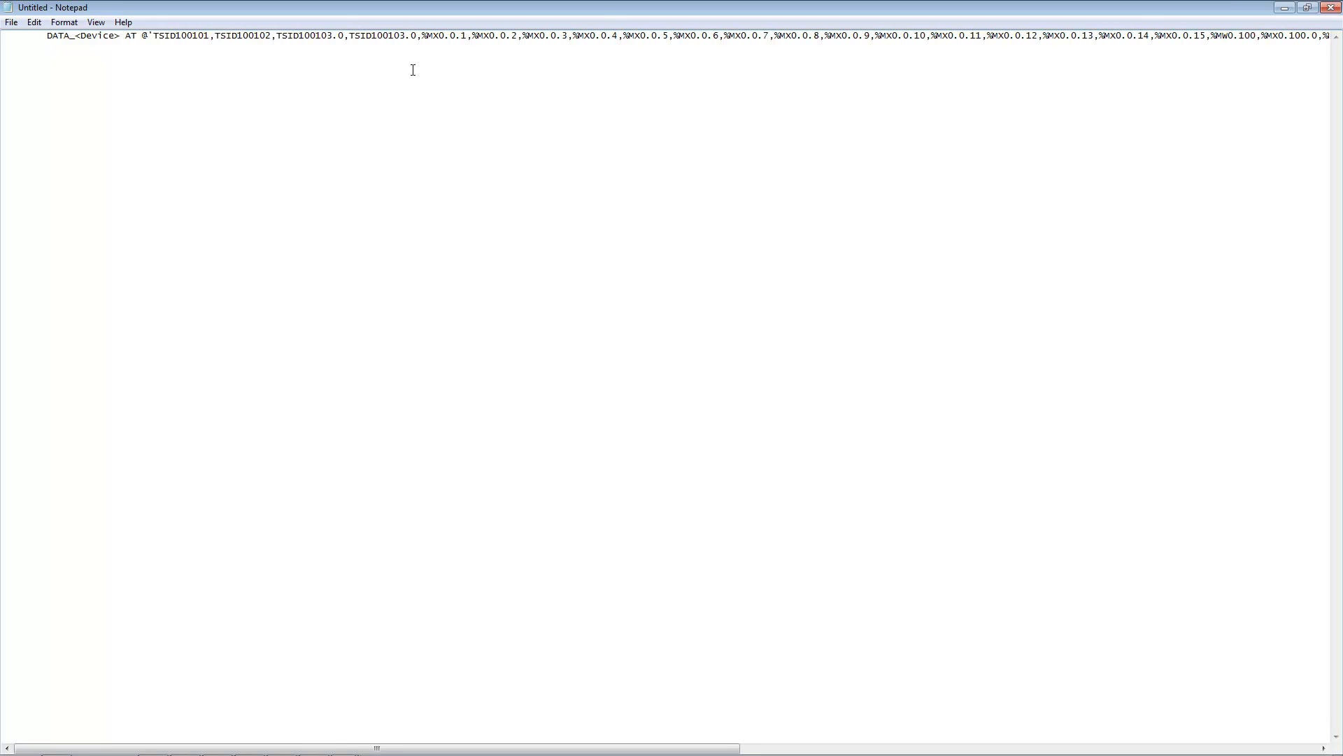
{"action": "left_click_drag", "start_coordinate": [456, 38], "coordinate": [422, 39]}
{"action": "key", "text": "ctrl+v"}
{"action": "left_click_drag", "start_coordinate": [531, 38], "coordinate": [495, 38]}
{"action": "key", "text": "ctrl+v"}
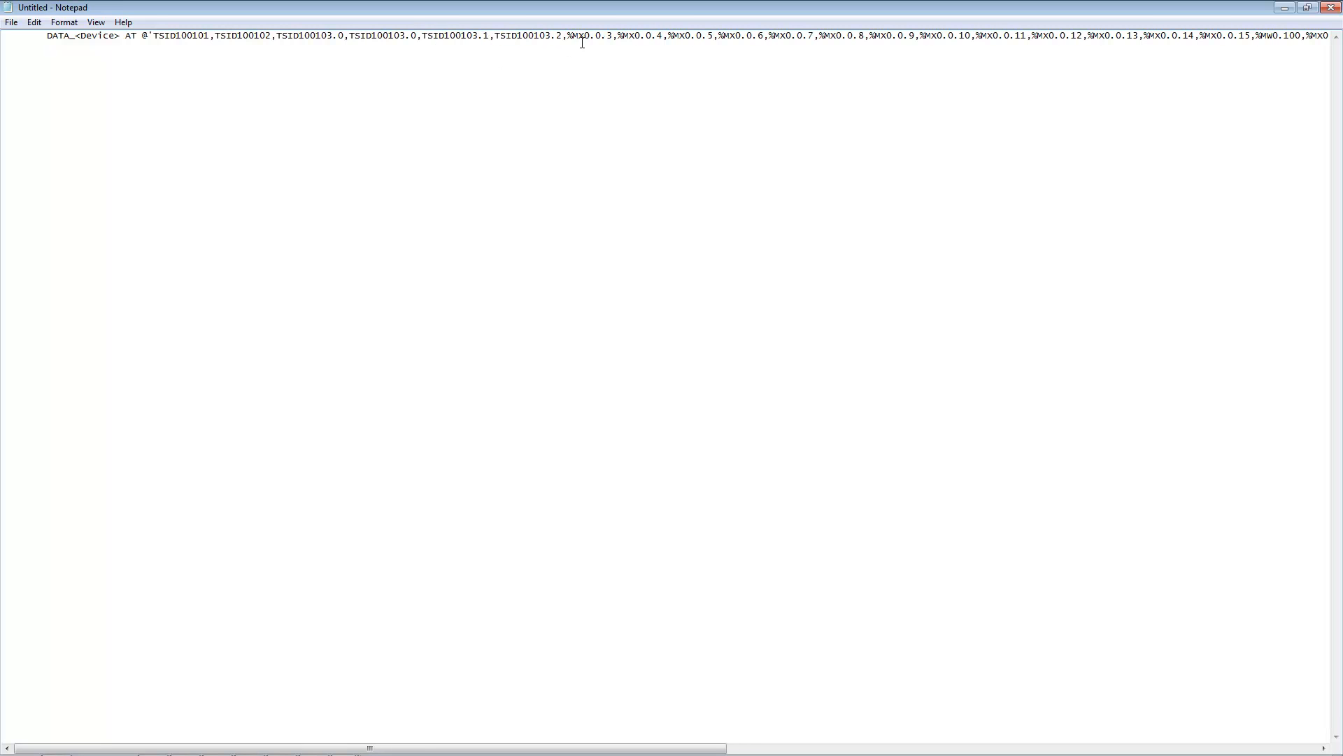
- Replace the %MX0.0 prefixes of bits 3 to 10 with TSID100103, keeping the bit numbers
{"action": "left_click_drag", "start_coordinate": [604, 37], "coordinate": [567, 38]}
{"action": "key", "text": "ctrl+v"}
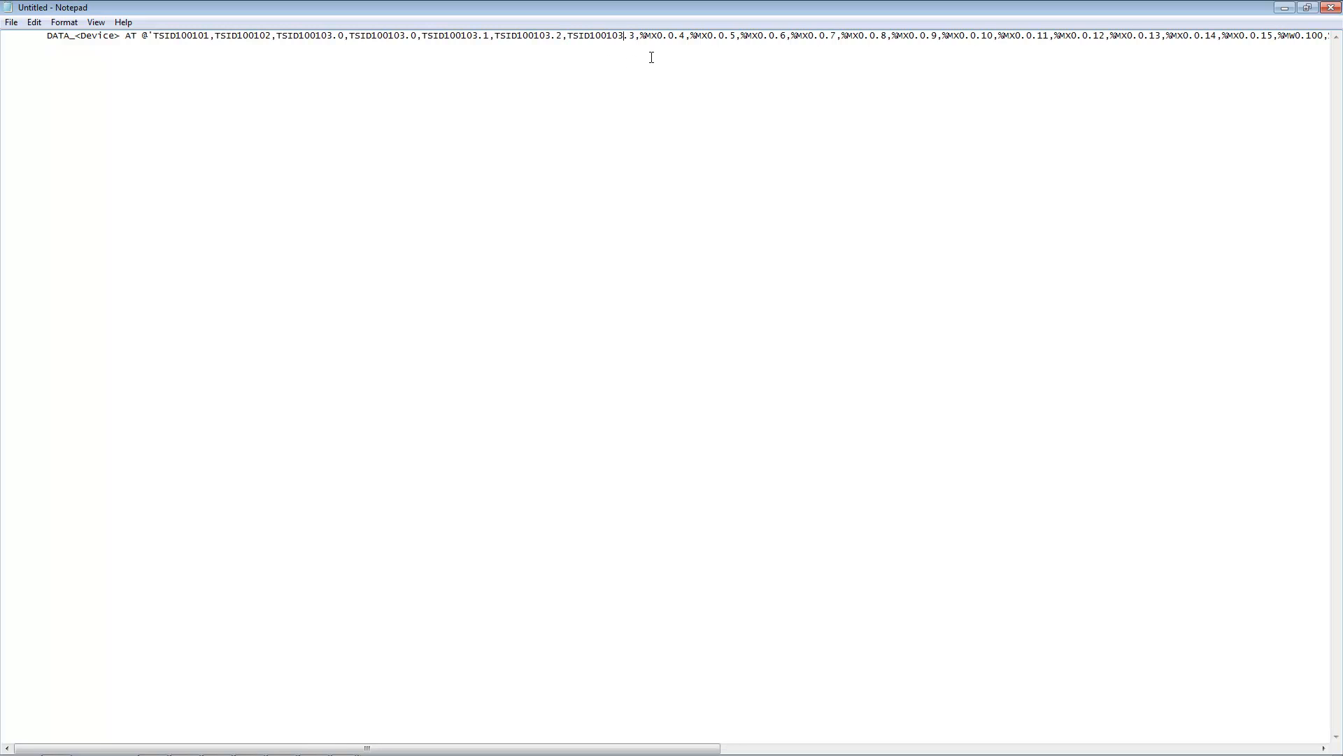
{"action": "left_click_drag", "start_coordinate": [673, 37], "coordinate": [639, 38]}
{"action": "key", "text": "ctrl+v"}
{"action": "left_click_drag", "start_coordinate": [747, 36], "coordinate": [712, 36]}
{"action": "key", "text": "ctrl+v"}
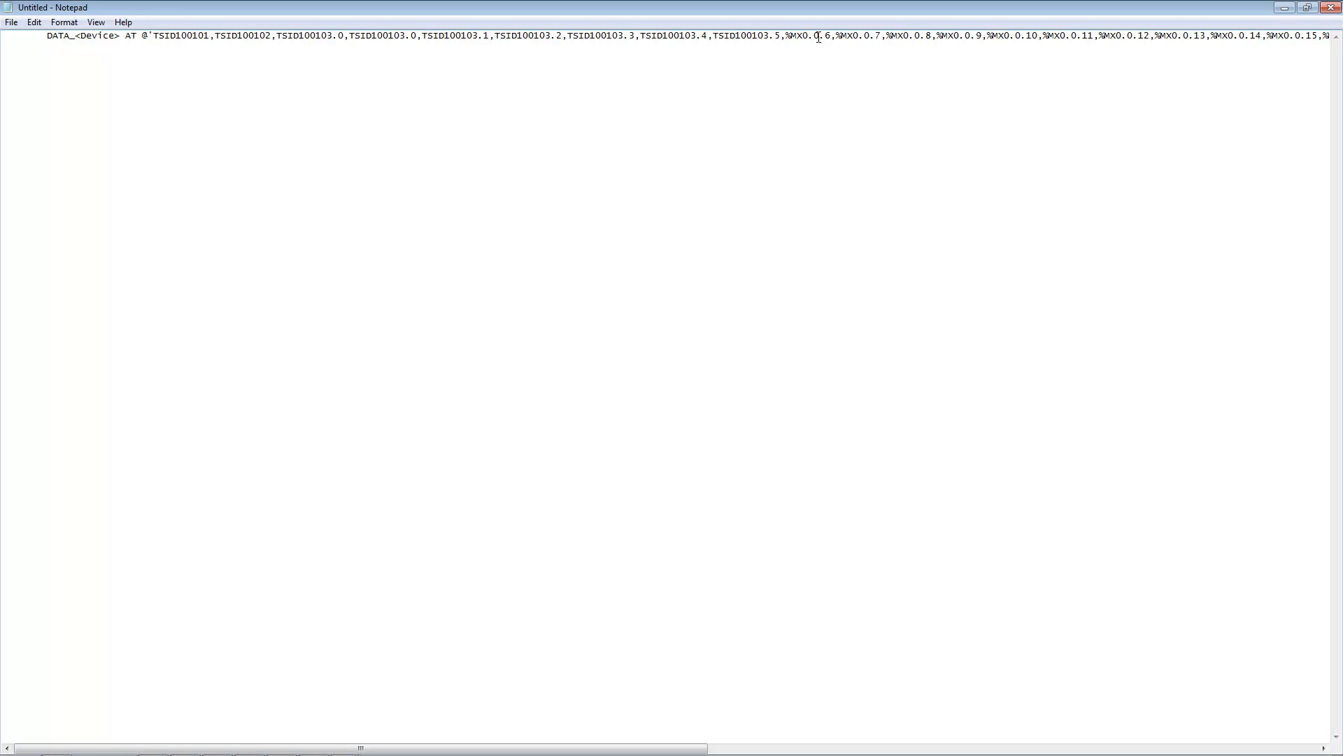
{"action": "left_click_drag", "start_coordinate": [821, 36], "coordinate": [784, 36]}
{"action": "key", "text": "ctrl+v"}
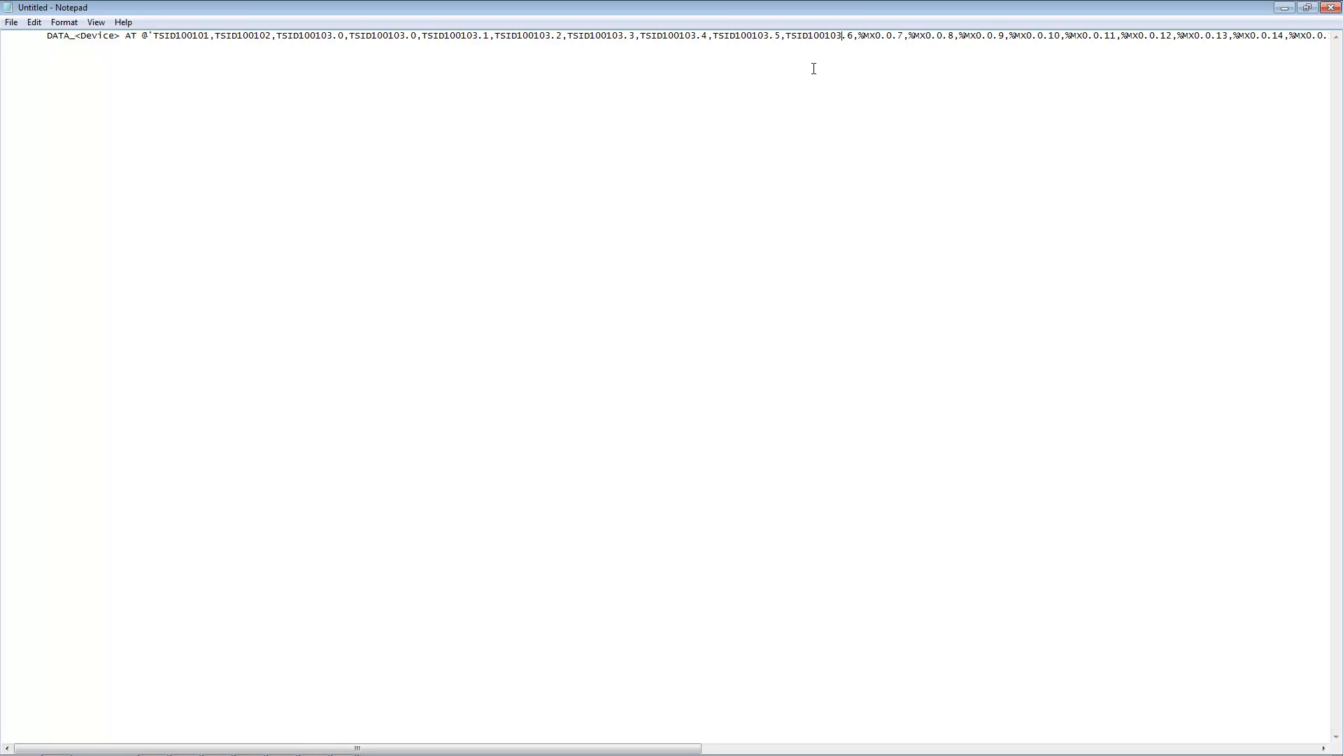
{"action": "left_click_drag", "start_coordinate": [892, 36], "coordinate": [859, 36]}
{"action": "key", "text": "ctrl+v"}
{"action": "left_click_drag", "start_coordinate": [964, 39], "coordinate": [930, 38]}
{"action": "key", "text": "ctrl+v"}
{"action": "left_click_drag", "start_coordinate": [1036, 37], "coordinate": [1078, 39]}
{"action": "key", "text": "ctrl+v"}
{"action": "key", "text": "ctrl+v"}
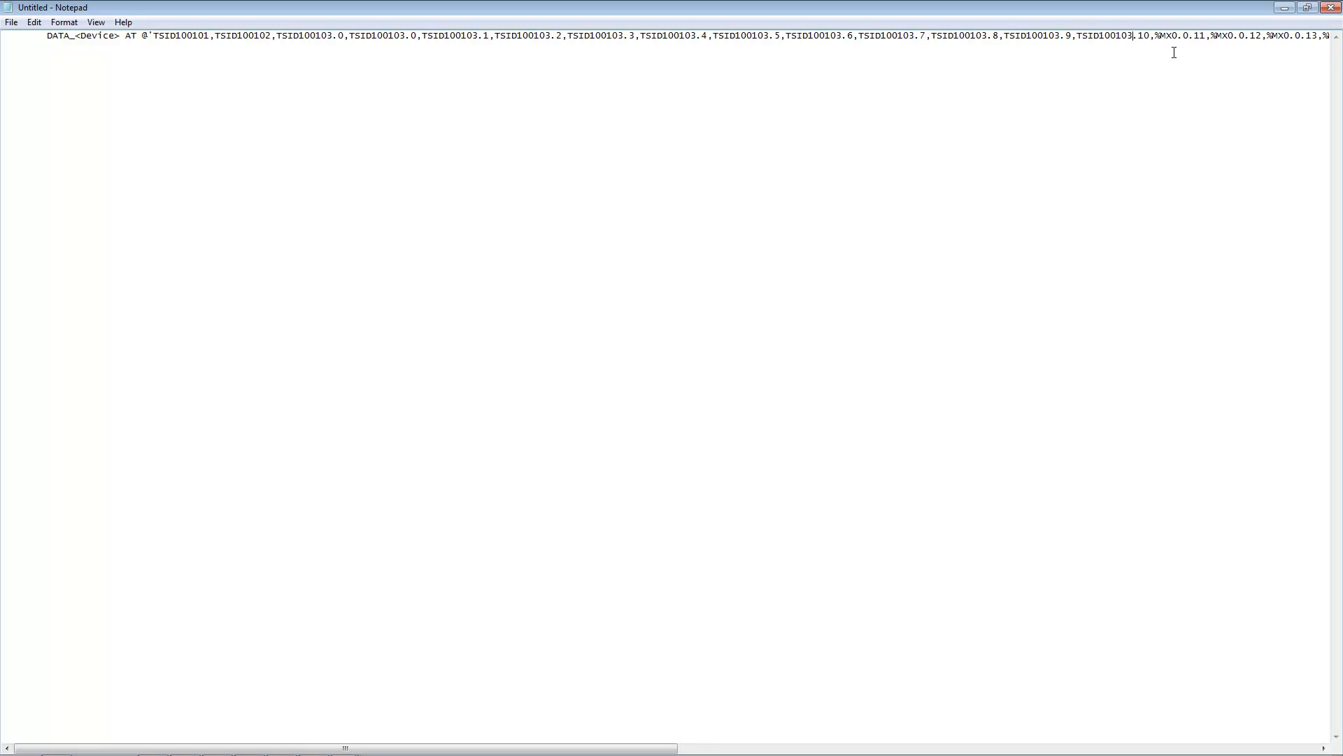
- Replace the %MX0.0 prefixes of bits 11 to 15 with TSID100103, keeping the bit numbers
{"action": "left_click_drag", "start_coordinate": [1189, 37], "coordinate": [1156, 40]}
{"action": "key", "text": "ctrl+v"}
{"action": "left_click_drag", "start_coordinate": [1268, 37], "coordinate": [1236, 39]}
{"action": "key", "text": "ctrl+v"}
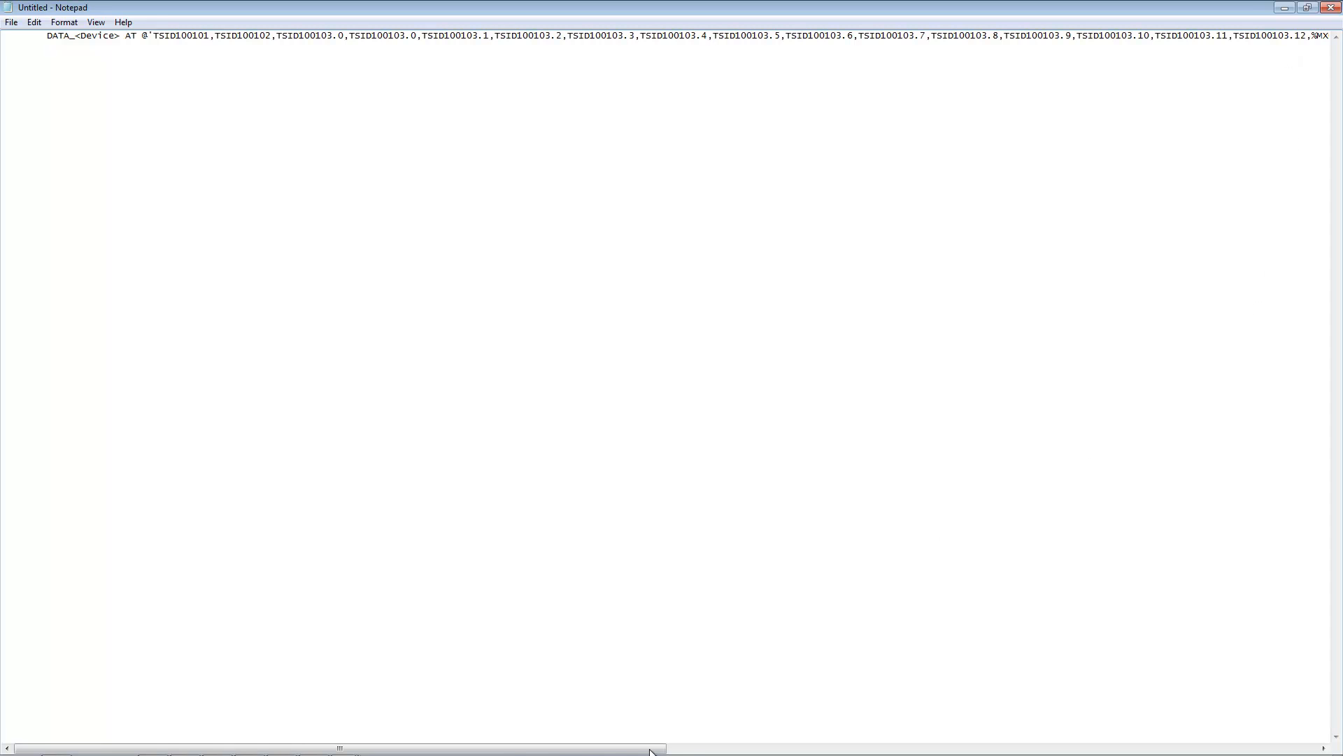
{"action": "left_click_drag", "start_coordinate": [631, 749], "coordinate": [1026, 699]}
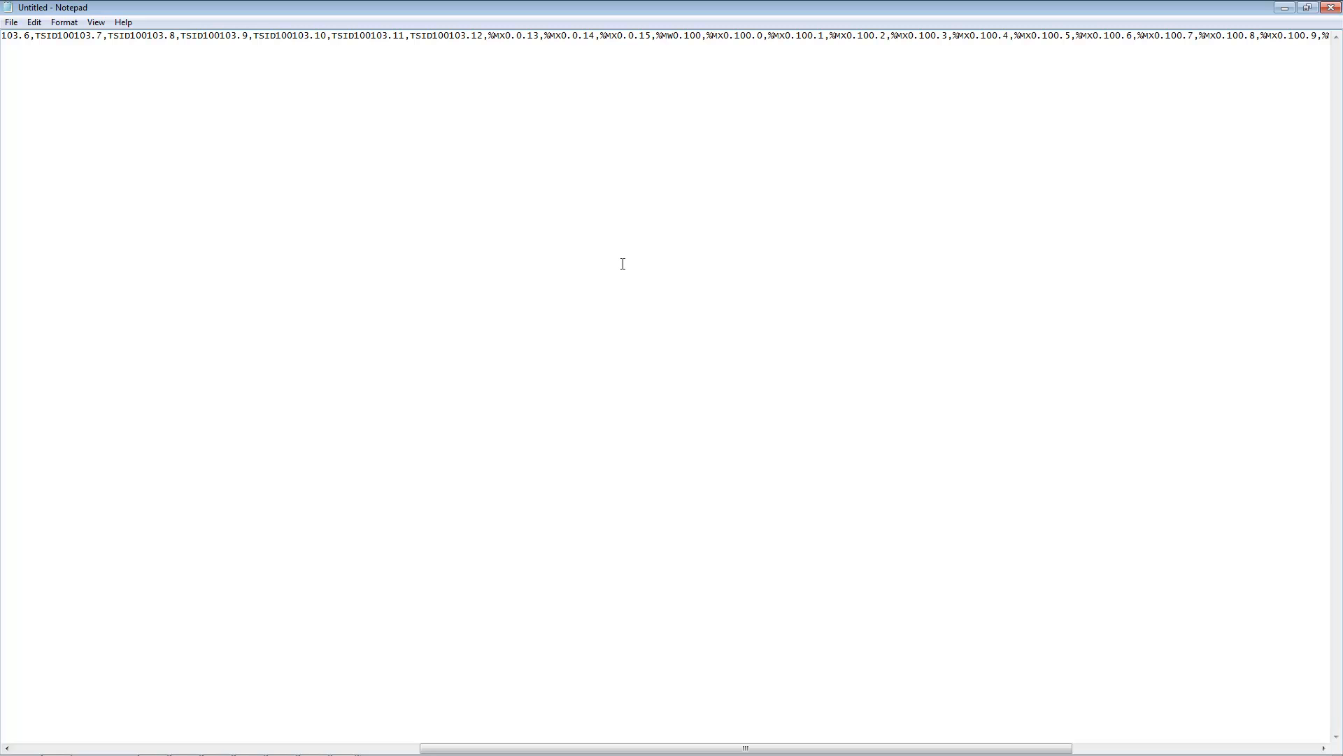
{"action": "mouse_move", "coordinate": [489, 37]}
{"action": "left_mouse_down"}
{"action": "mouse_move", "coordinate": [527, 37]}
{"action": "mouse_move", "coordinate": [488, 37]}
{"action": "left_mouse_up"}
{"action": "key", "text": "ctrl+v"}
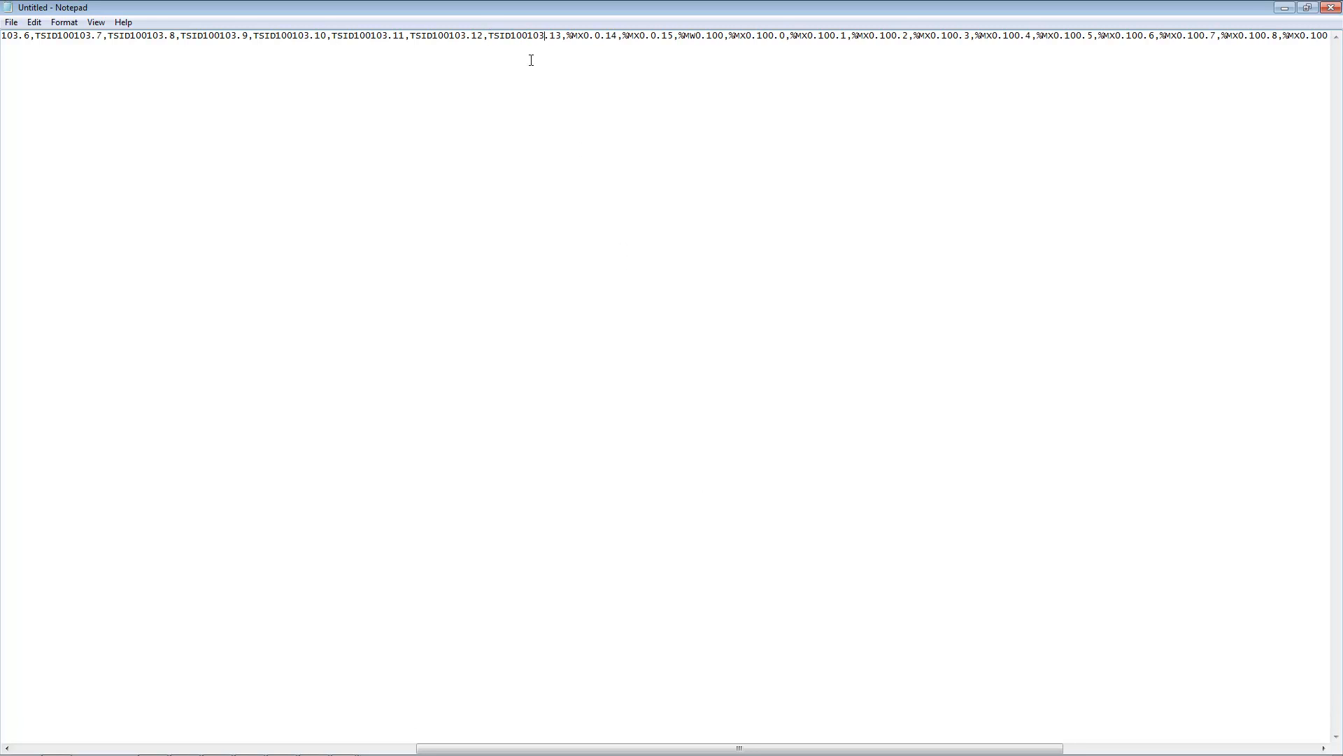
{"action": "left_click_drag", "start_coordinate": [603, 37], "coordinate": [566, 37]}
{"action": "type", "text": "TSID100103"}
{"action": "left_click_drag", "start_coordinate": [680, 37], "coordinate": [645, 37]}
{"action": "type", "text": "TSID100103"}
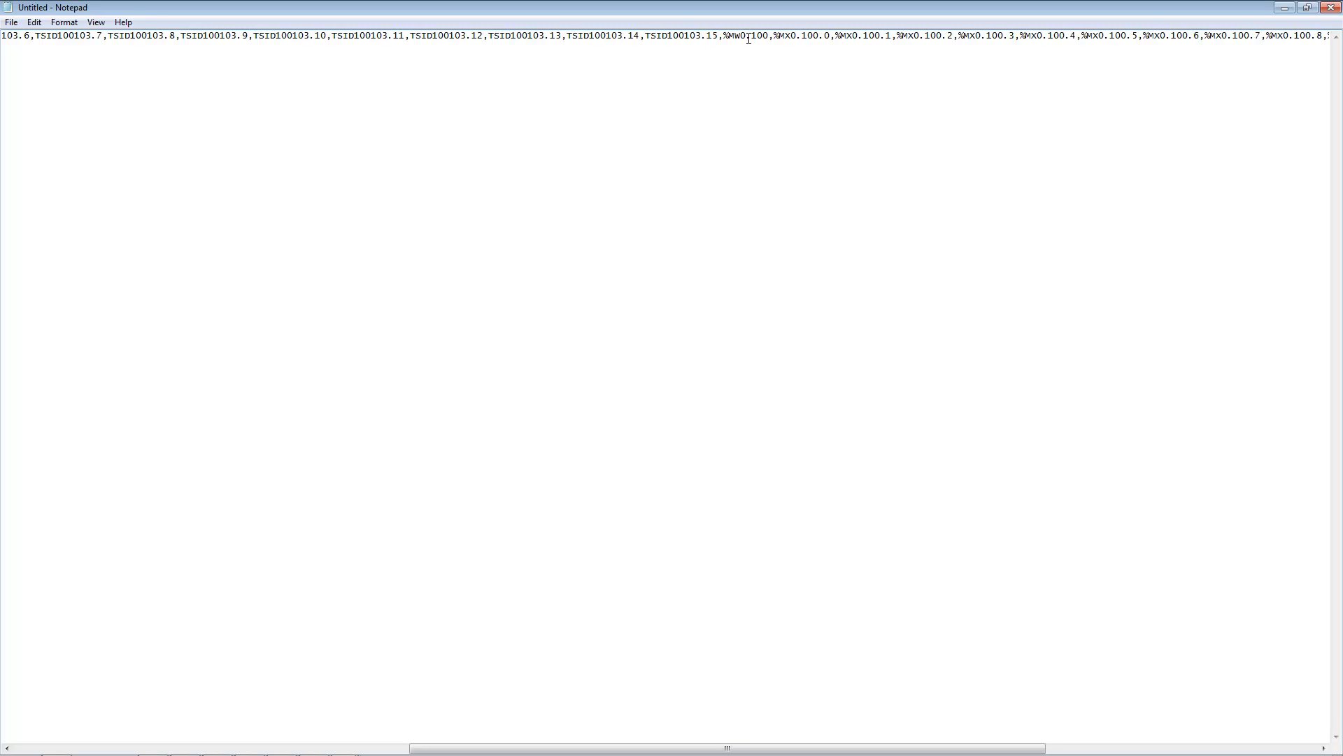
- Replace the %MW0.100 address and the %MX0.100 prefixes of bits 0 to 15 with TSID100104
{"action": "left_click_drag", "start_coordinate": [769, 36], "coordinate": [727, 37]}
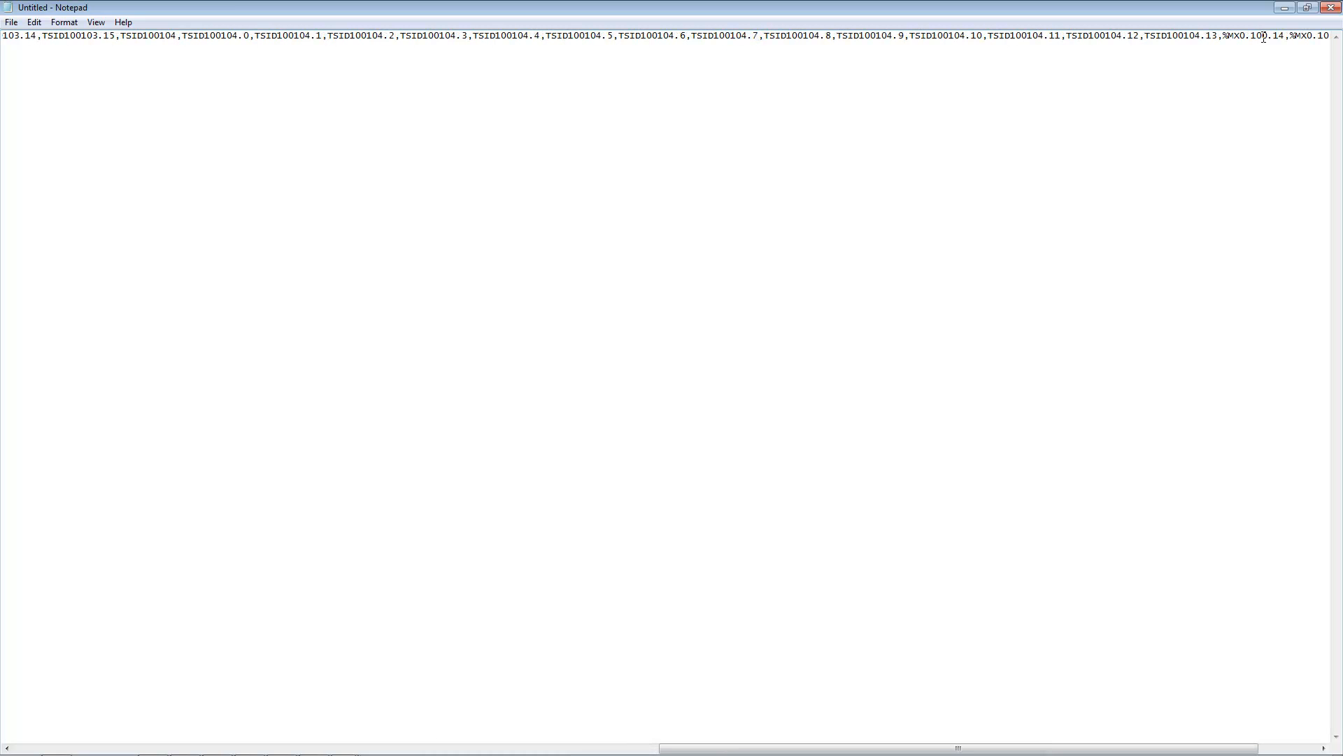
{"action": "left_click_drag", "start_coordinate": [1263, 37], "coordinate": [1227, 40]}
{"action": "type", "text": "TSID100104"}
{"action": "left_click_drag", "start_coordinate": [1192, 748], "coordinate": [1256, 748]}
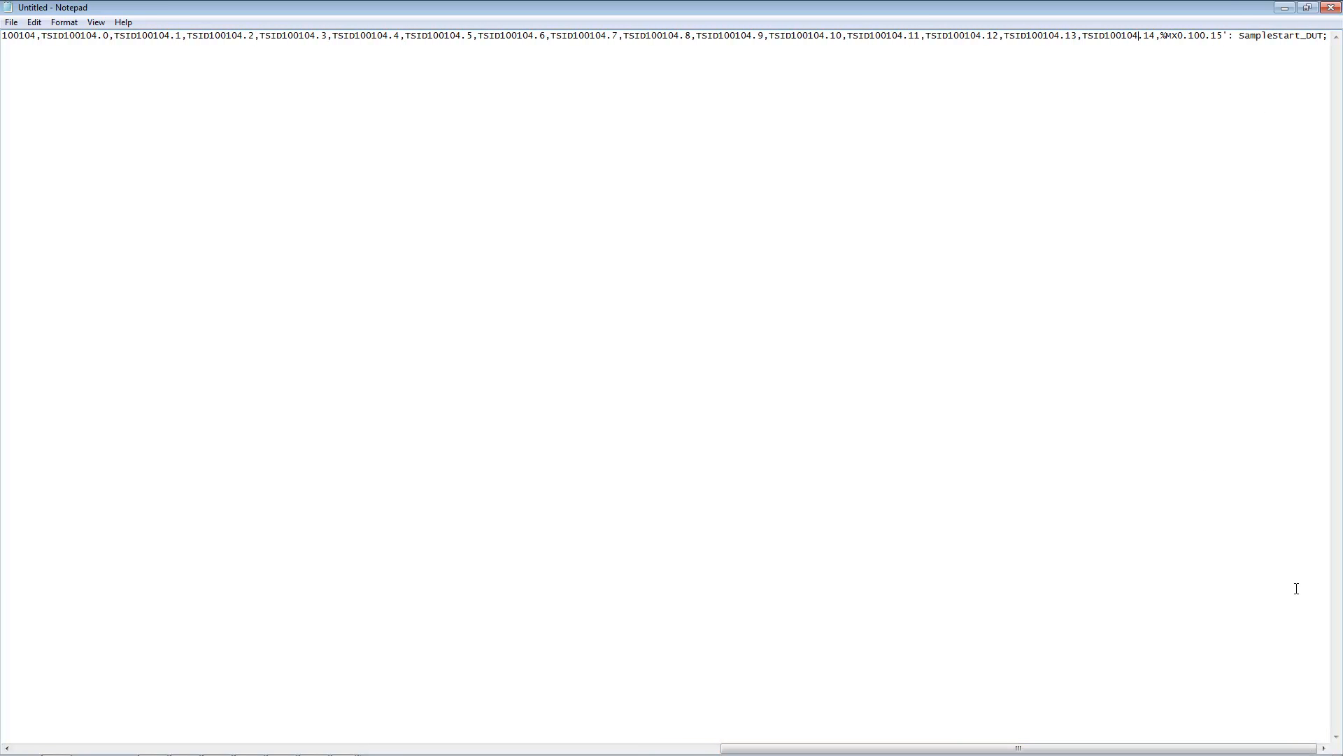
{"action": "left_click_drag", "start_coordinate": [1208, 37], "coordinate": [1160, 37]}
{"action": "type", "text": "TSID100104"}
- Select the entire edited DATA_<Device> declaration
{"action": "left_click_drag", "start_coordinate": [945, 747], "coordinate": [175, 743]}
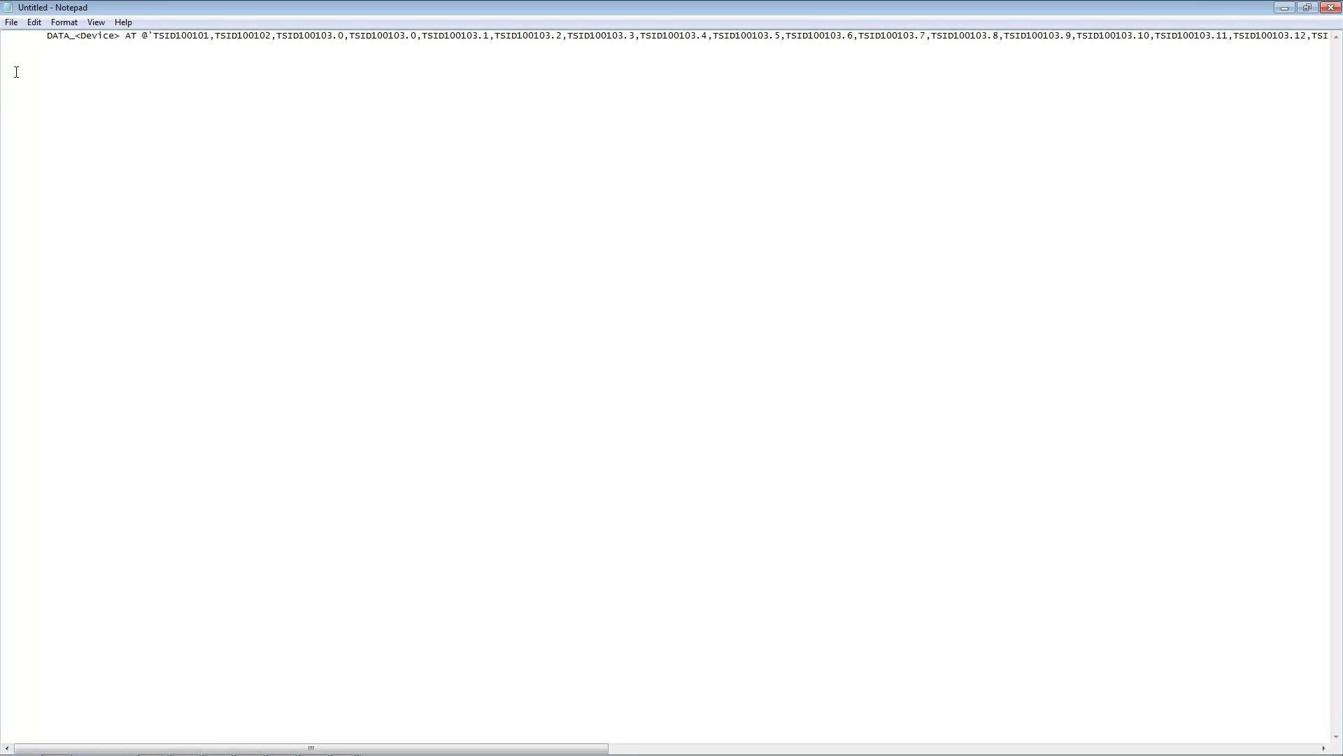
{"action": "key", "text": "ctrl+a"}
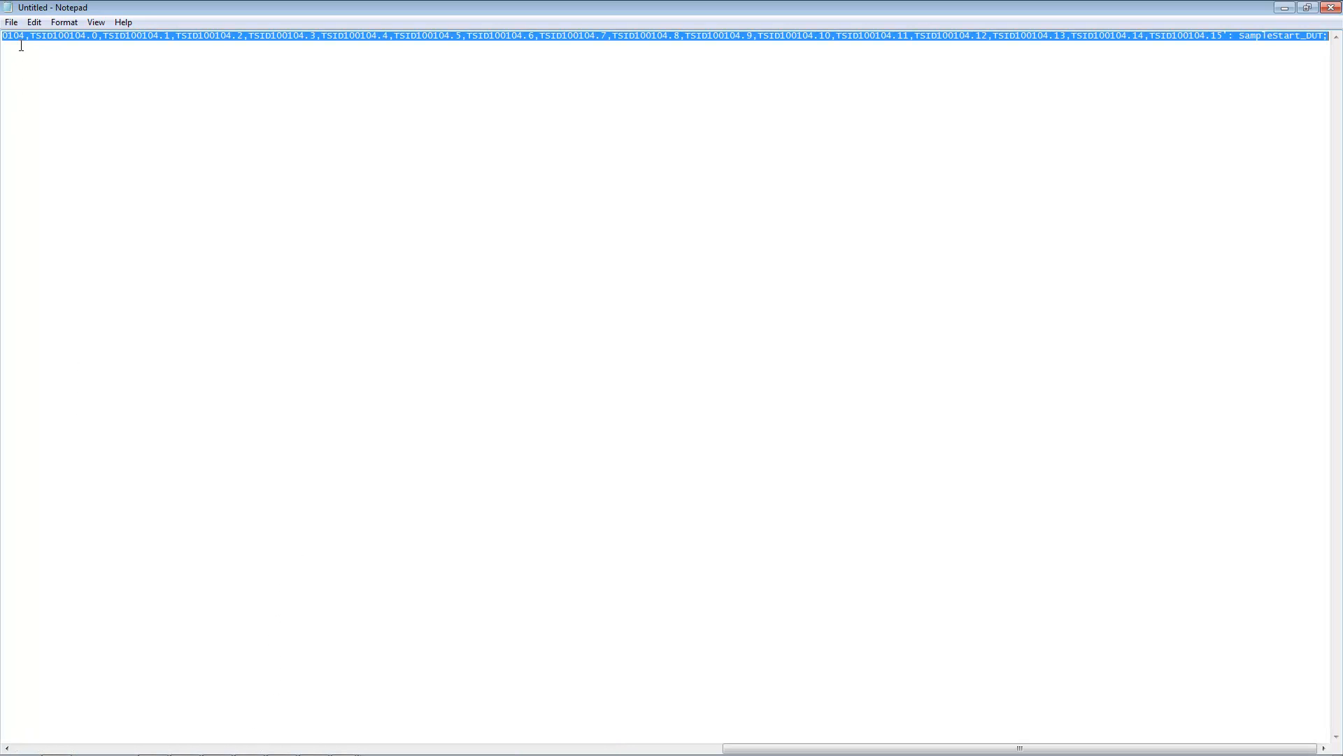